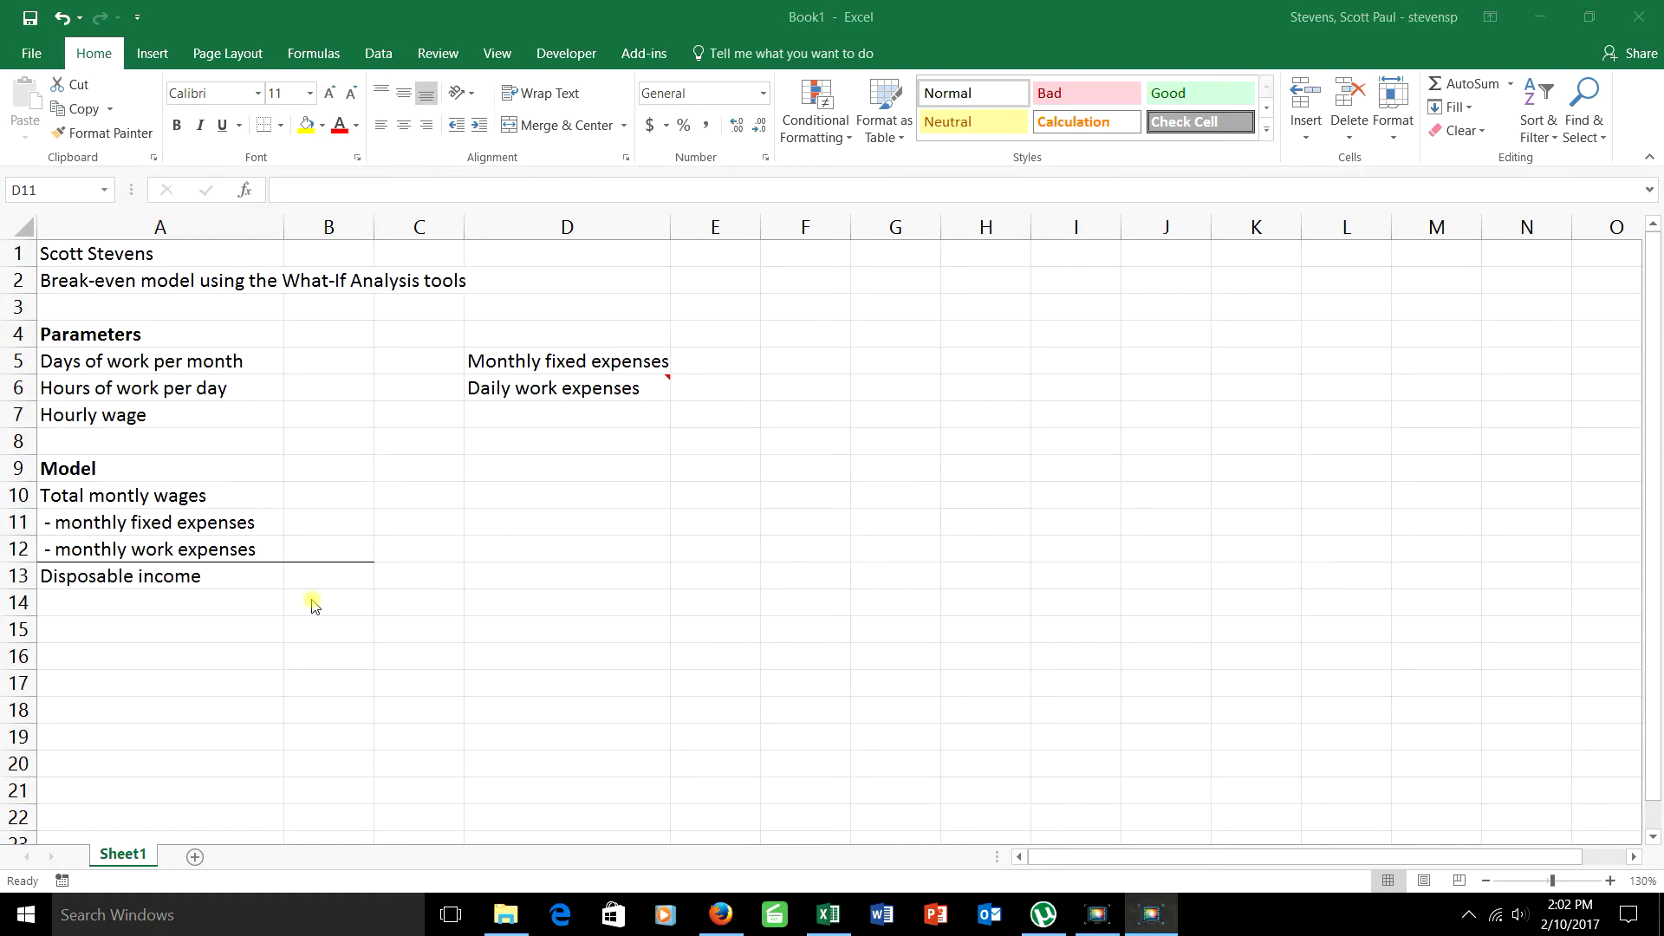
Enter 21 days per month in B5, 8 hours per day in B6 and $12.50 hourly wage in B7
click(338, 358)
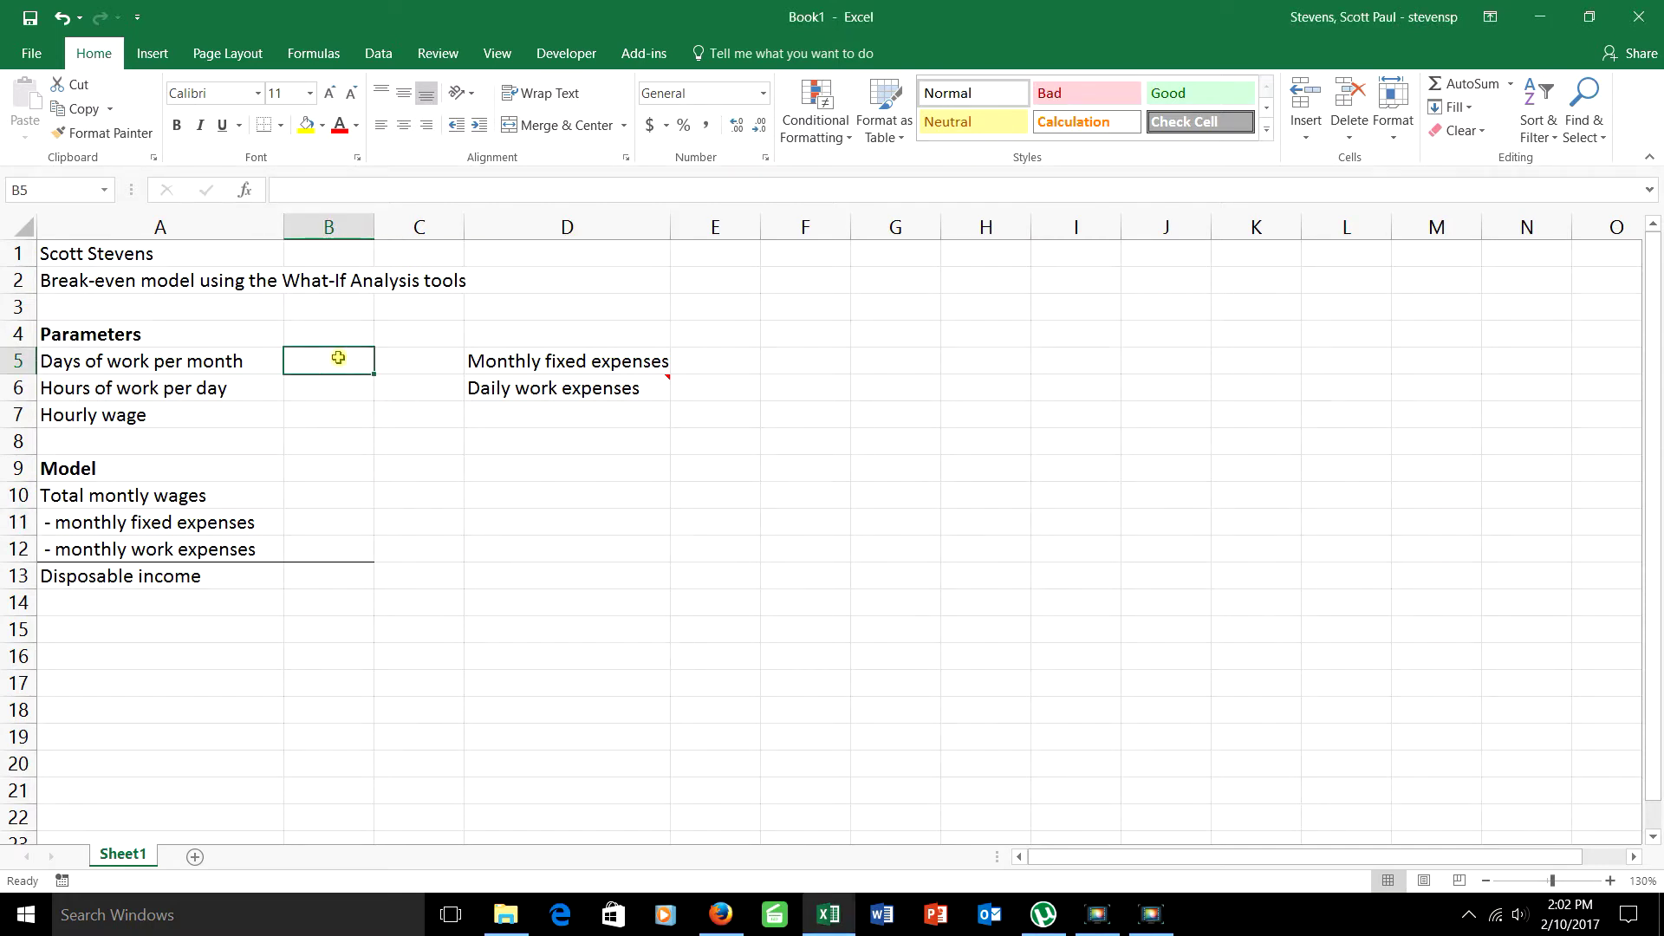
text(21)
click(350, 386)
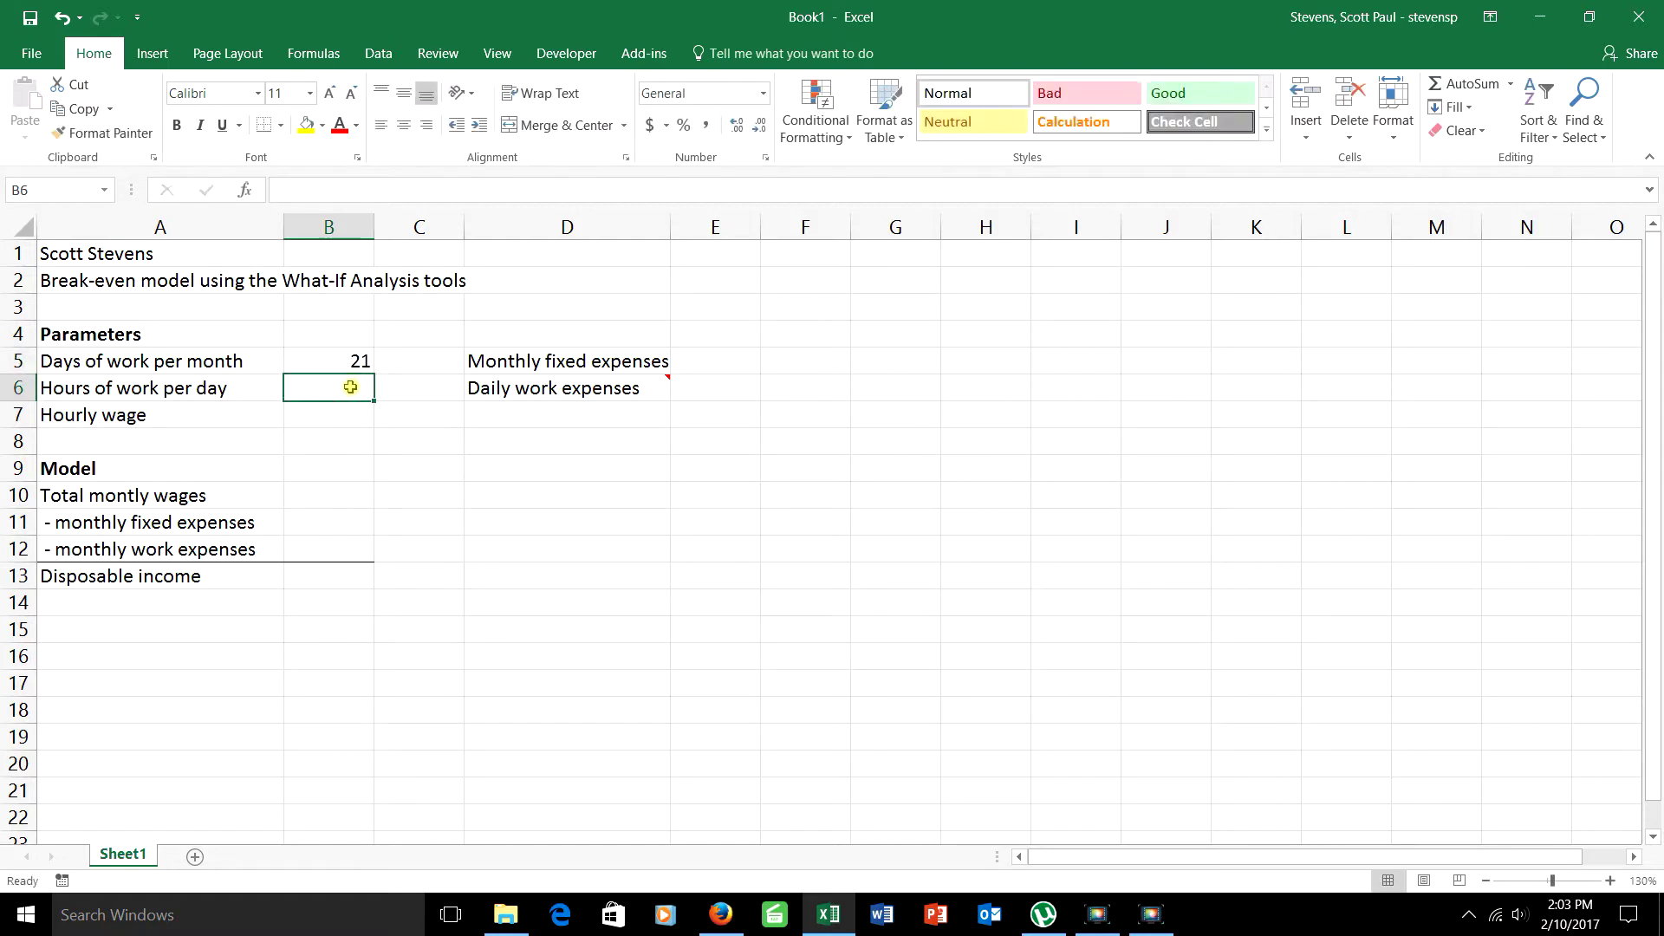
text(8)
click(357, 415)
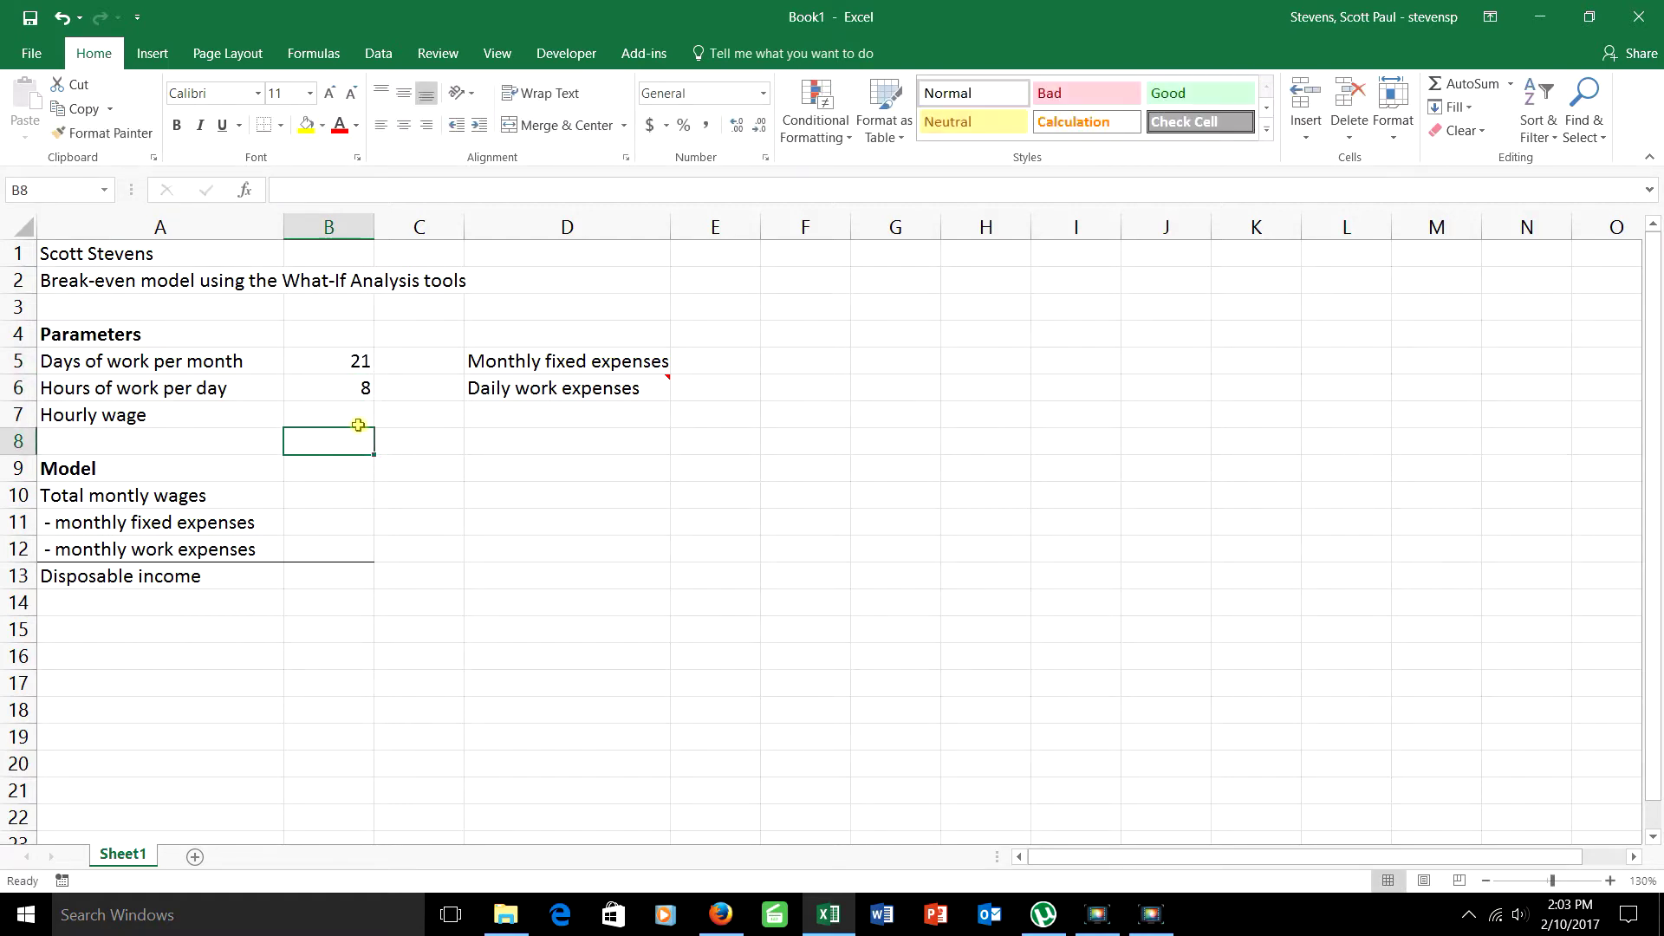
text($12.50)
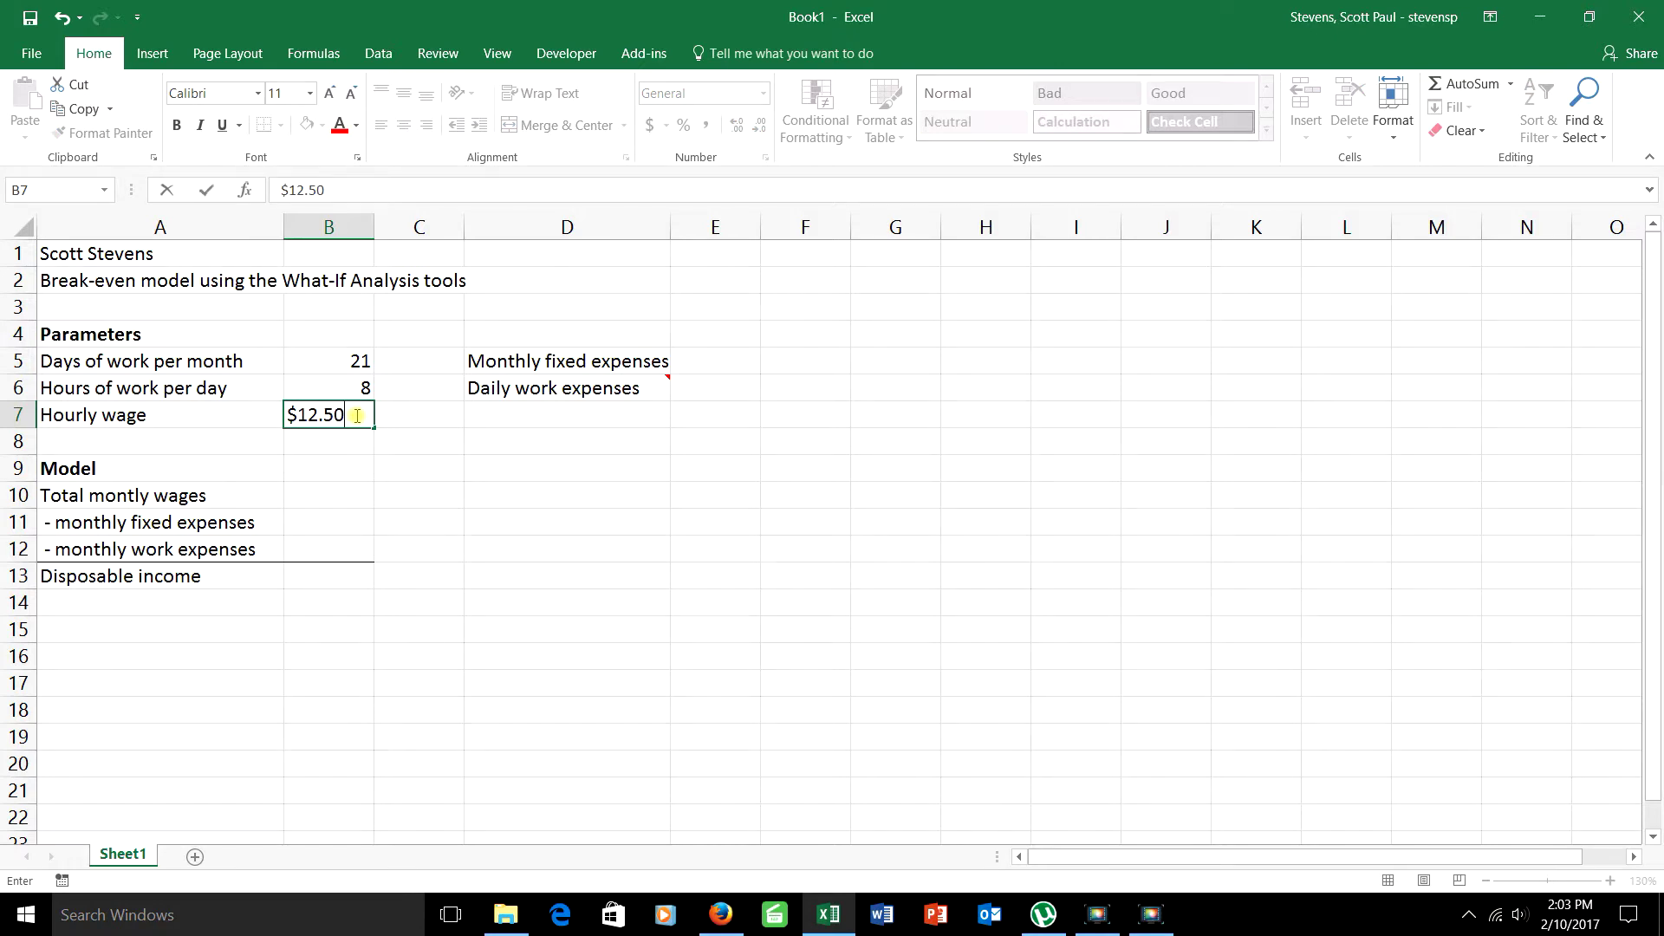
key(Return)
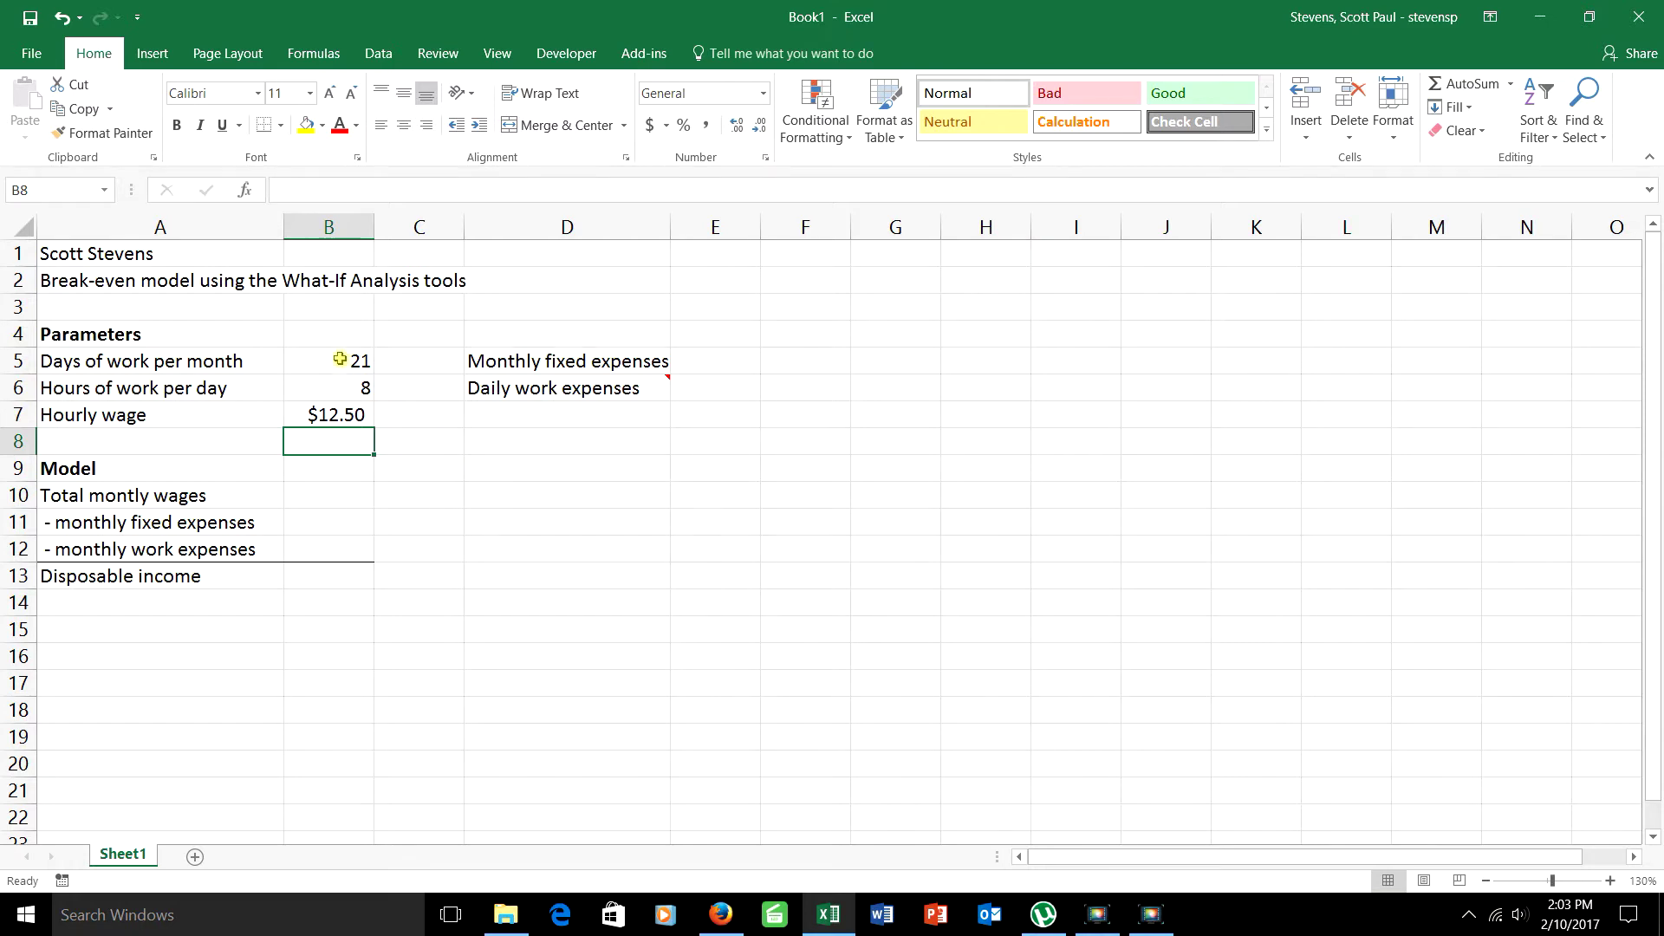
Format B5:B7 with a thick dark blue outline border and a light grey fill
drag(340, 359, 328, 414)
right_click(329, 416)
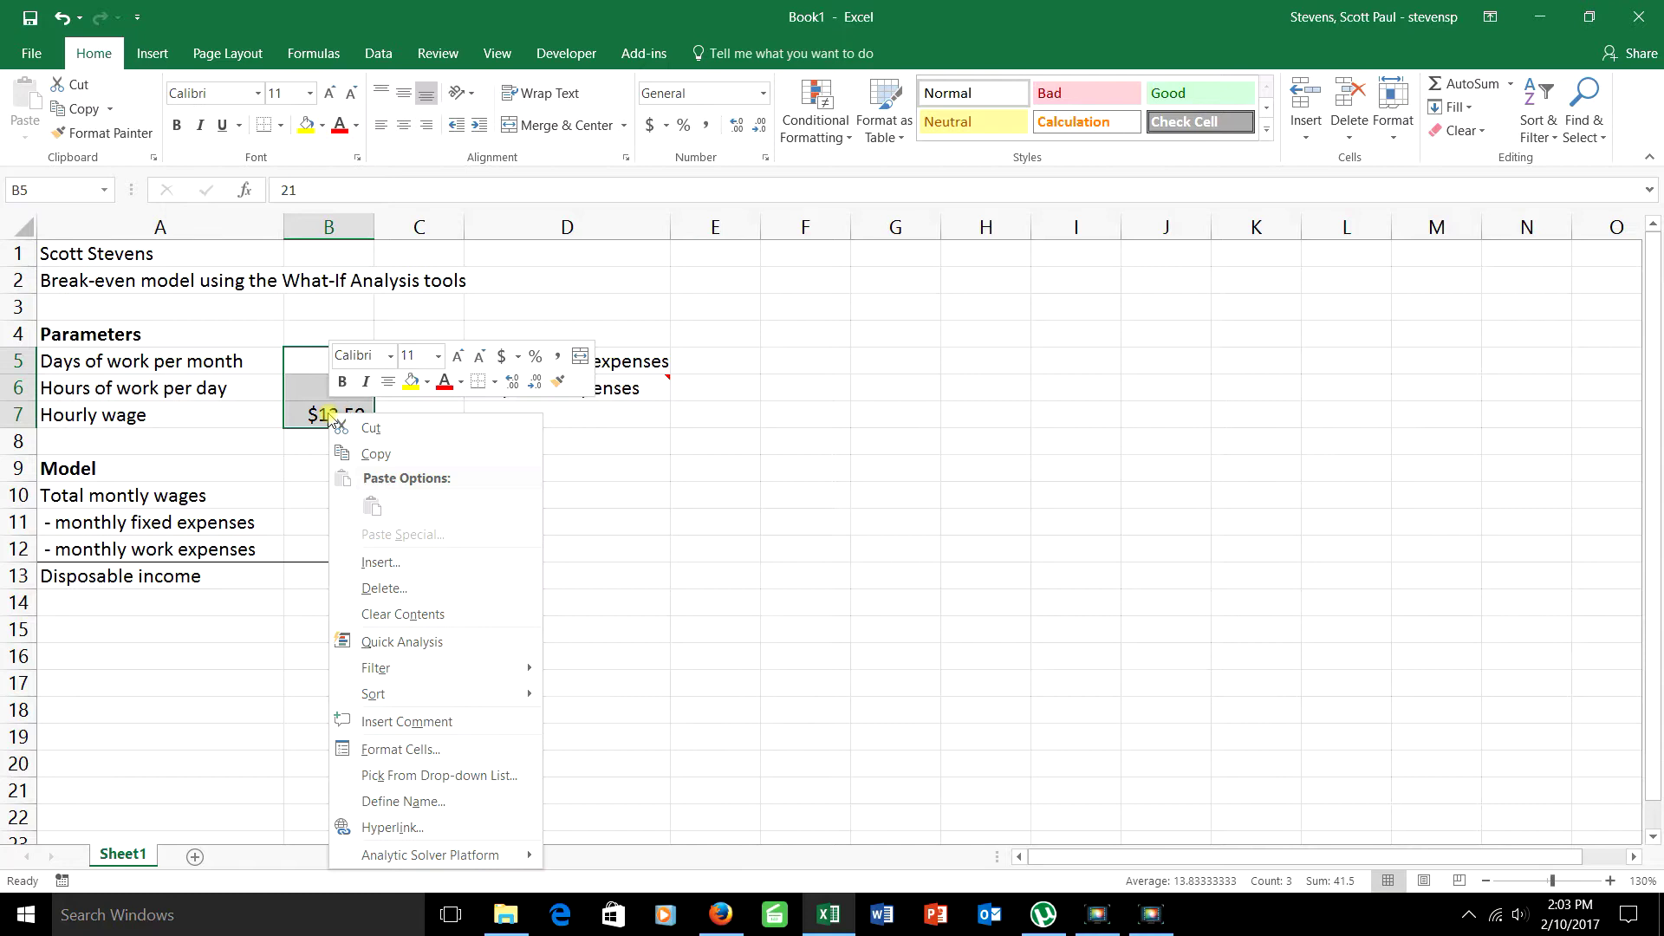
click(414, 748)
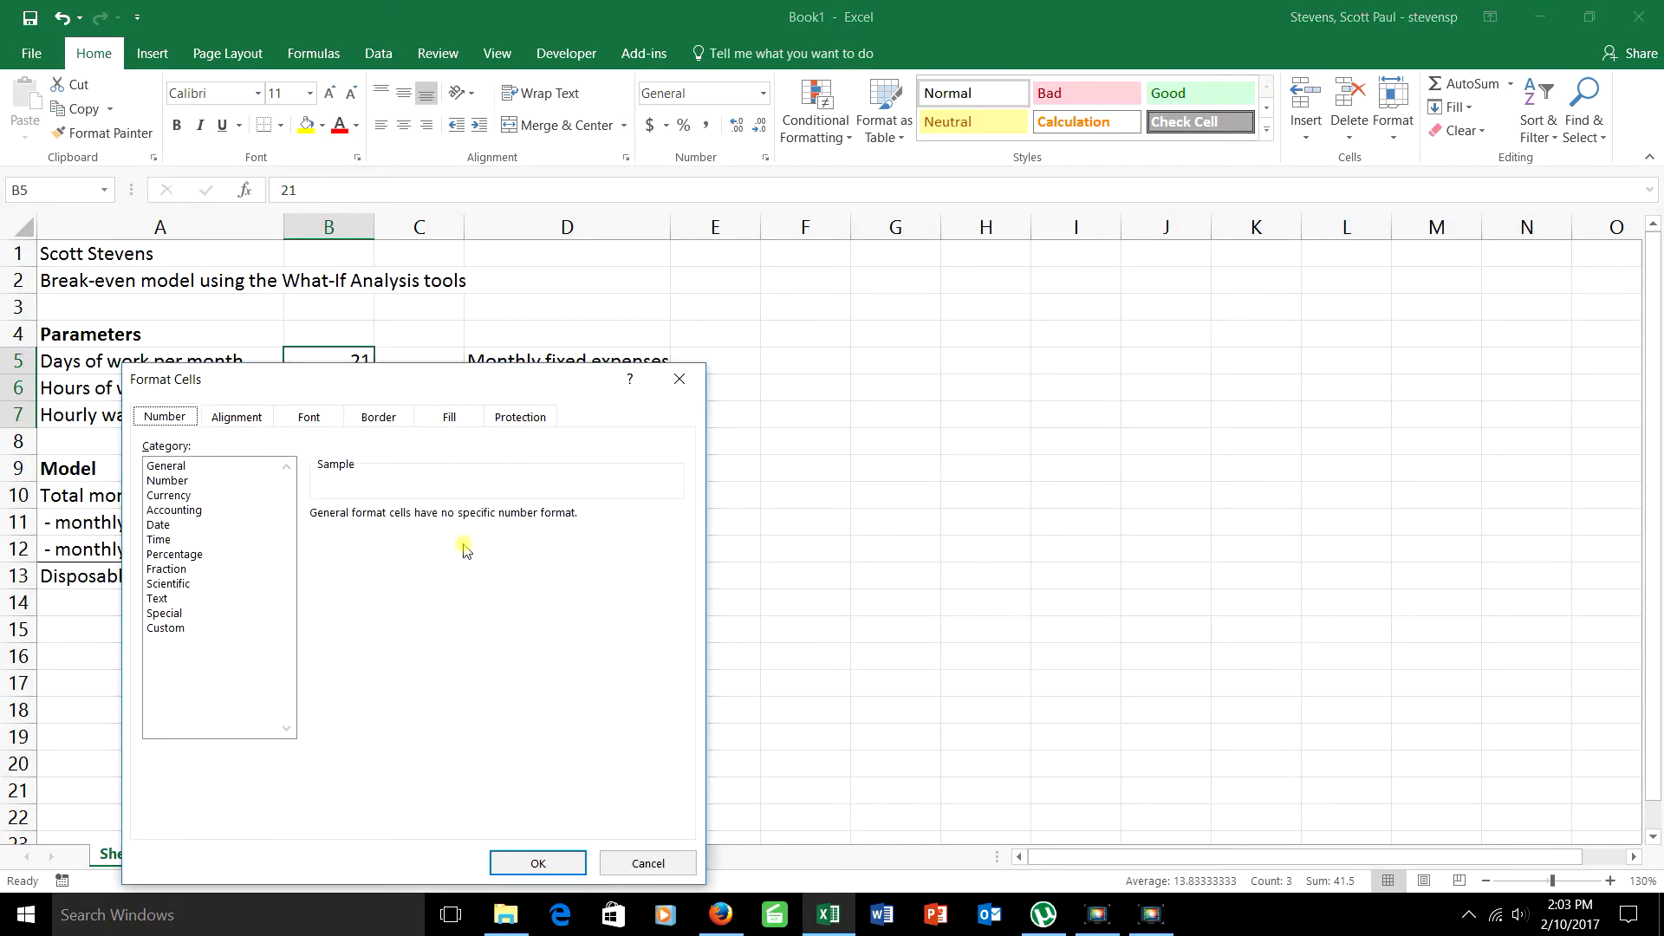
click(379, 419)
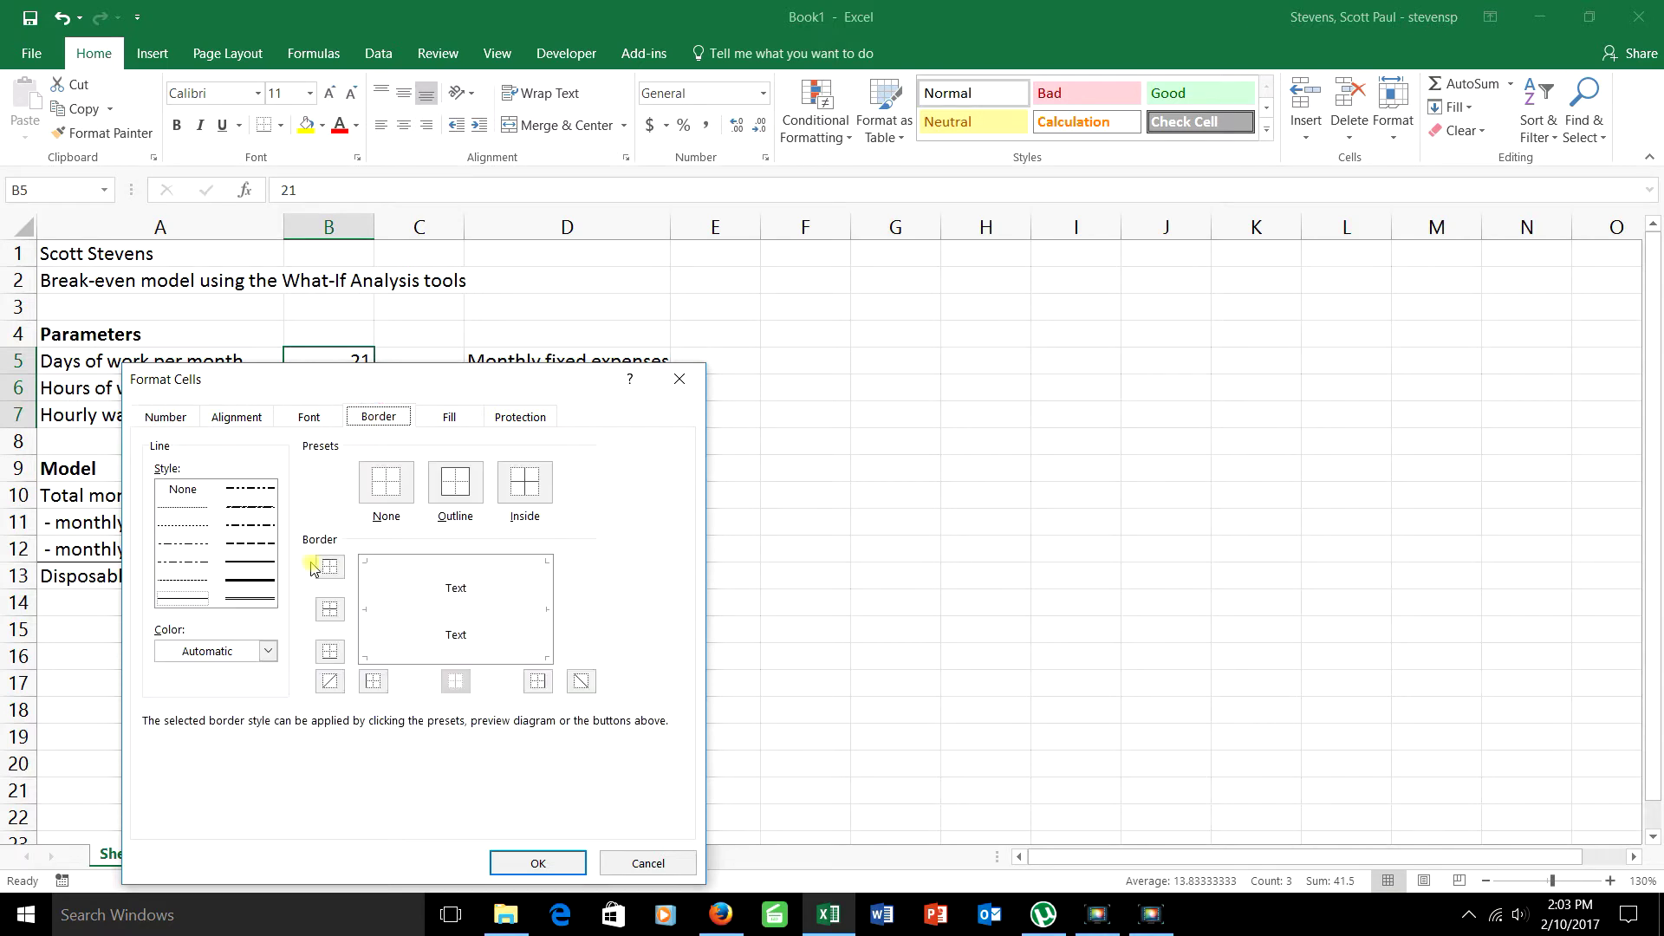
click(269, 651)
click(299, 840)
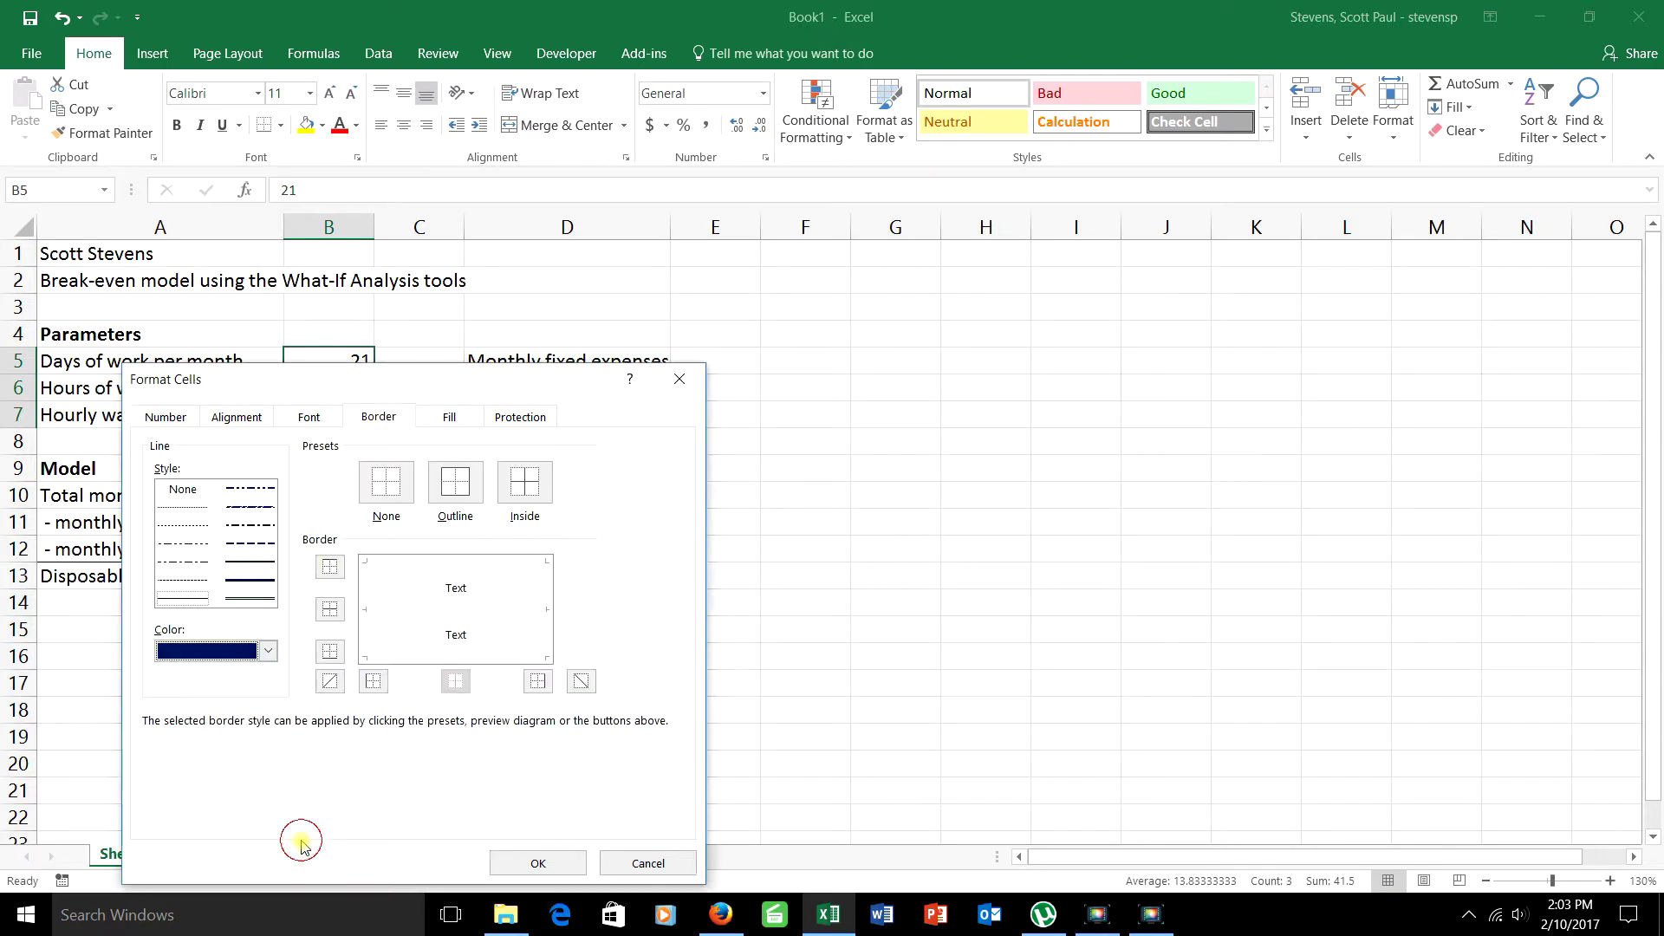
click(243, 584)
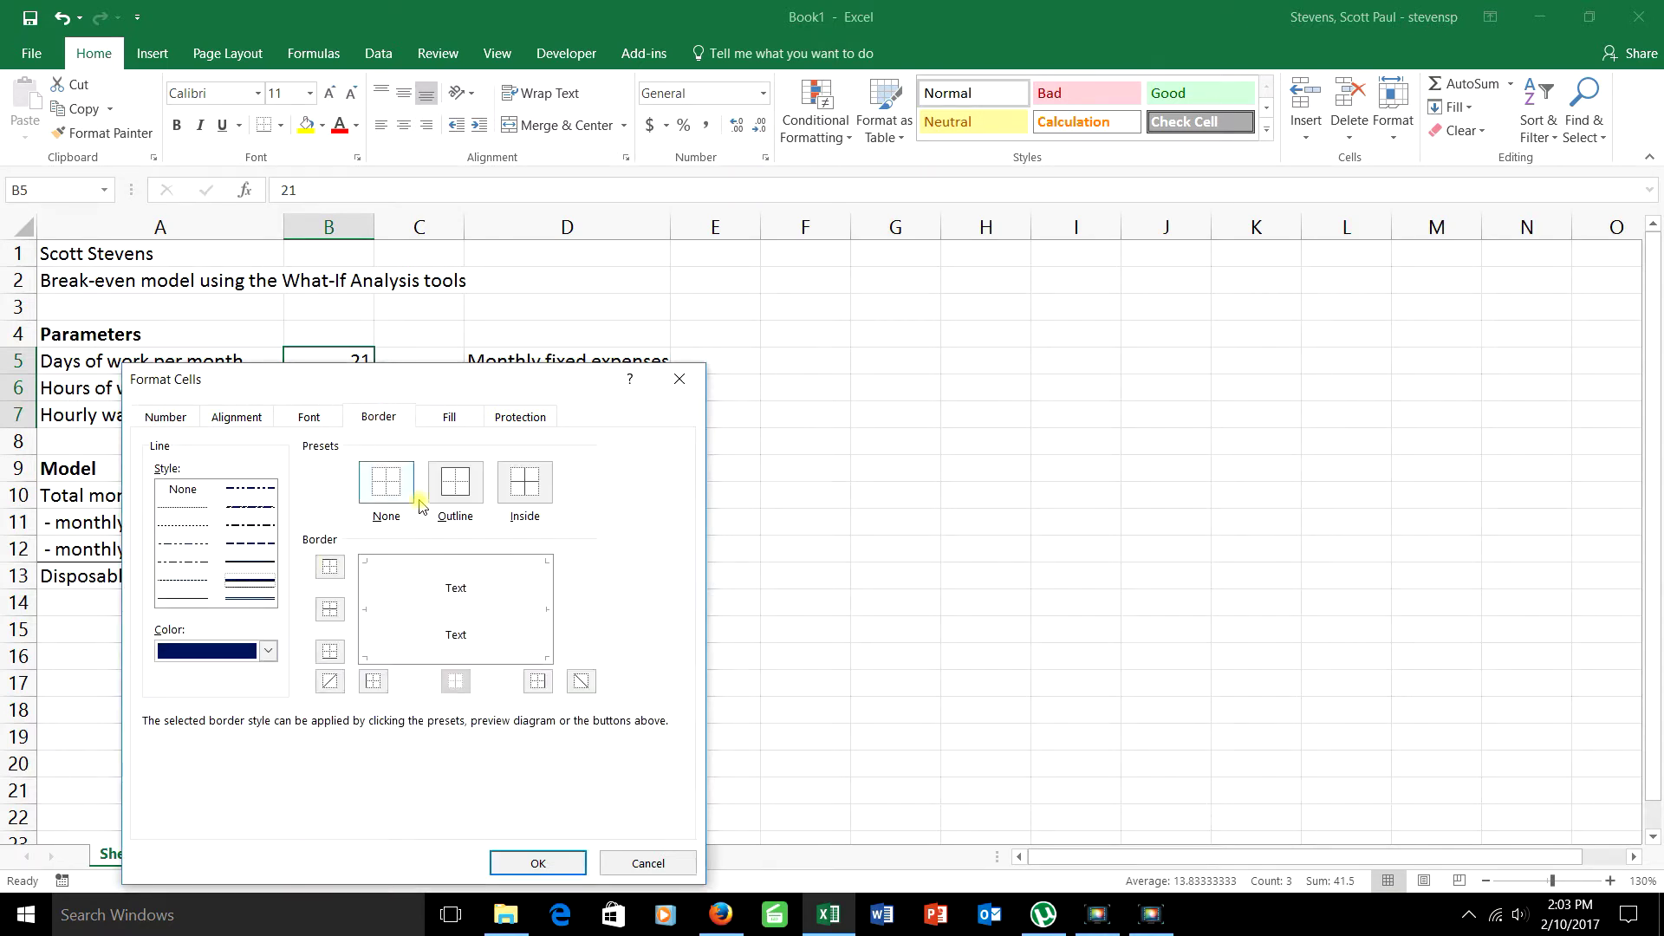
click(457, 488)
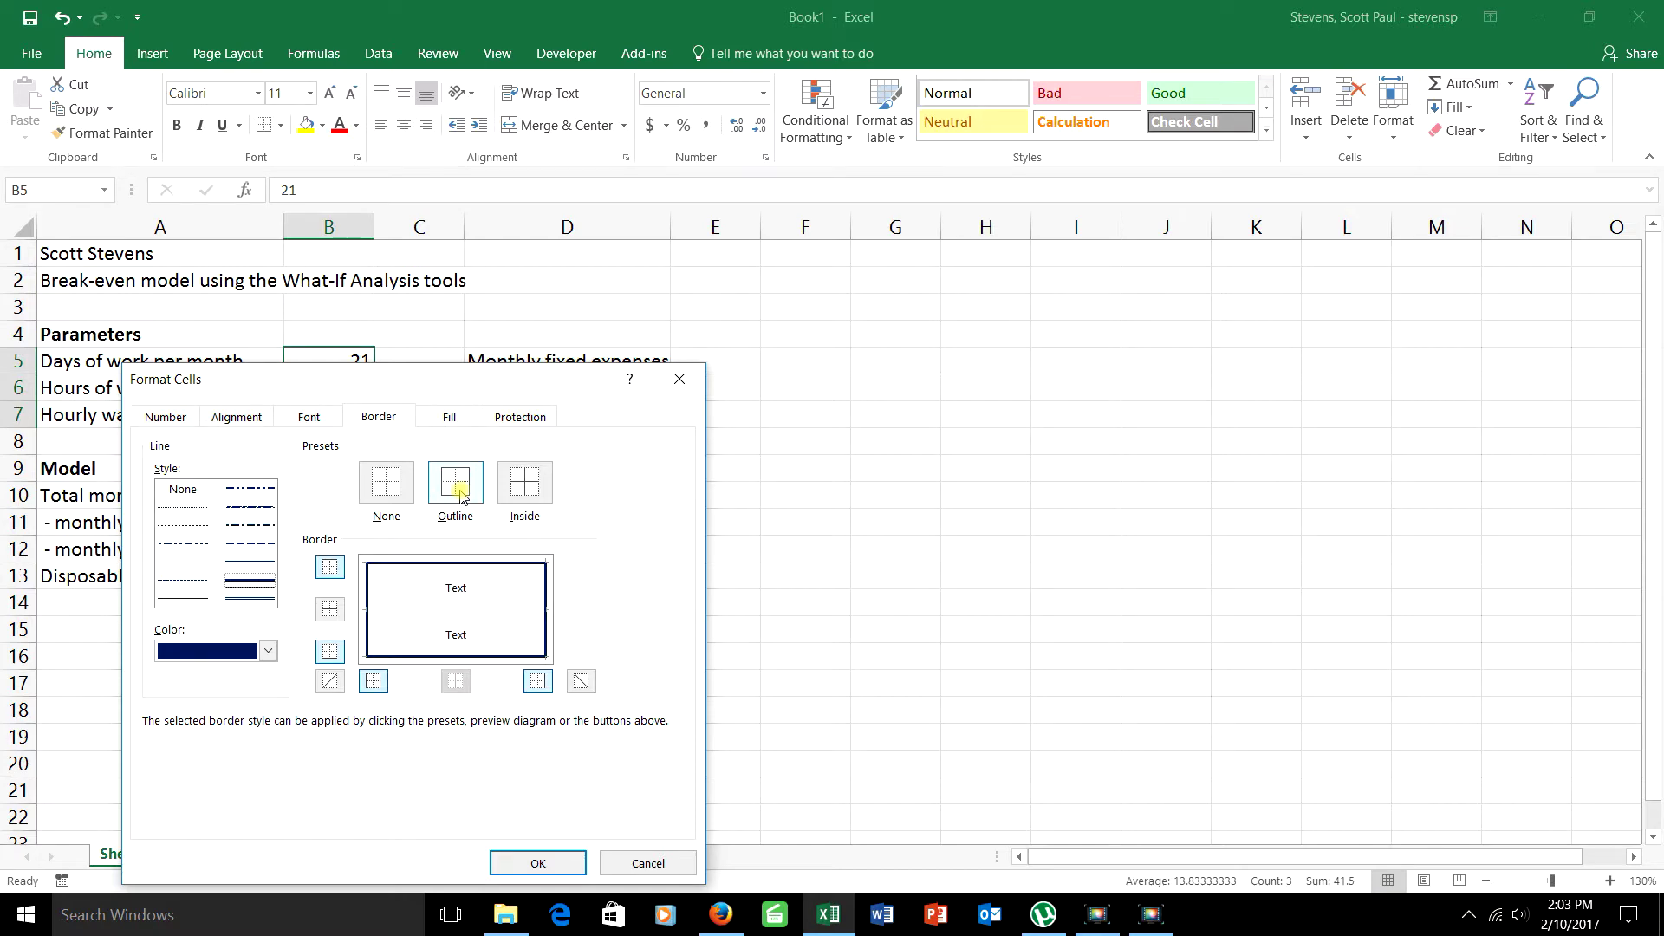
click(451, 416)
click(163, 557)
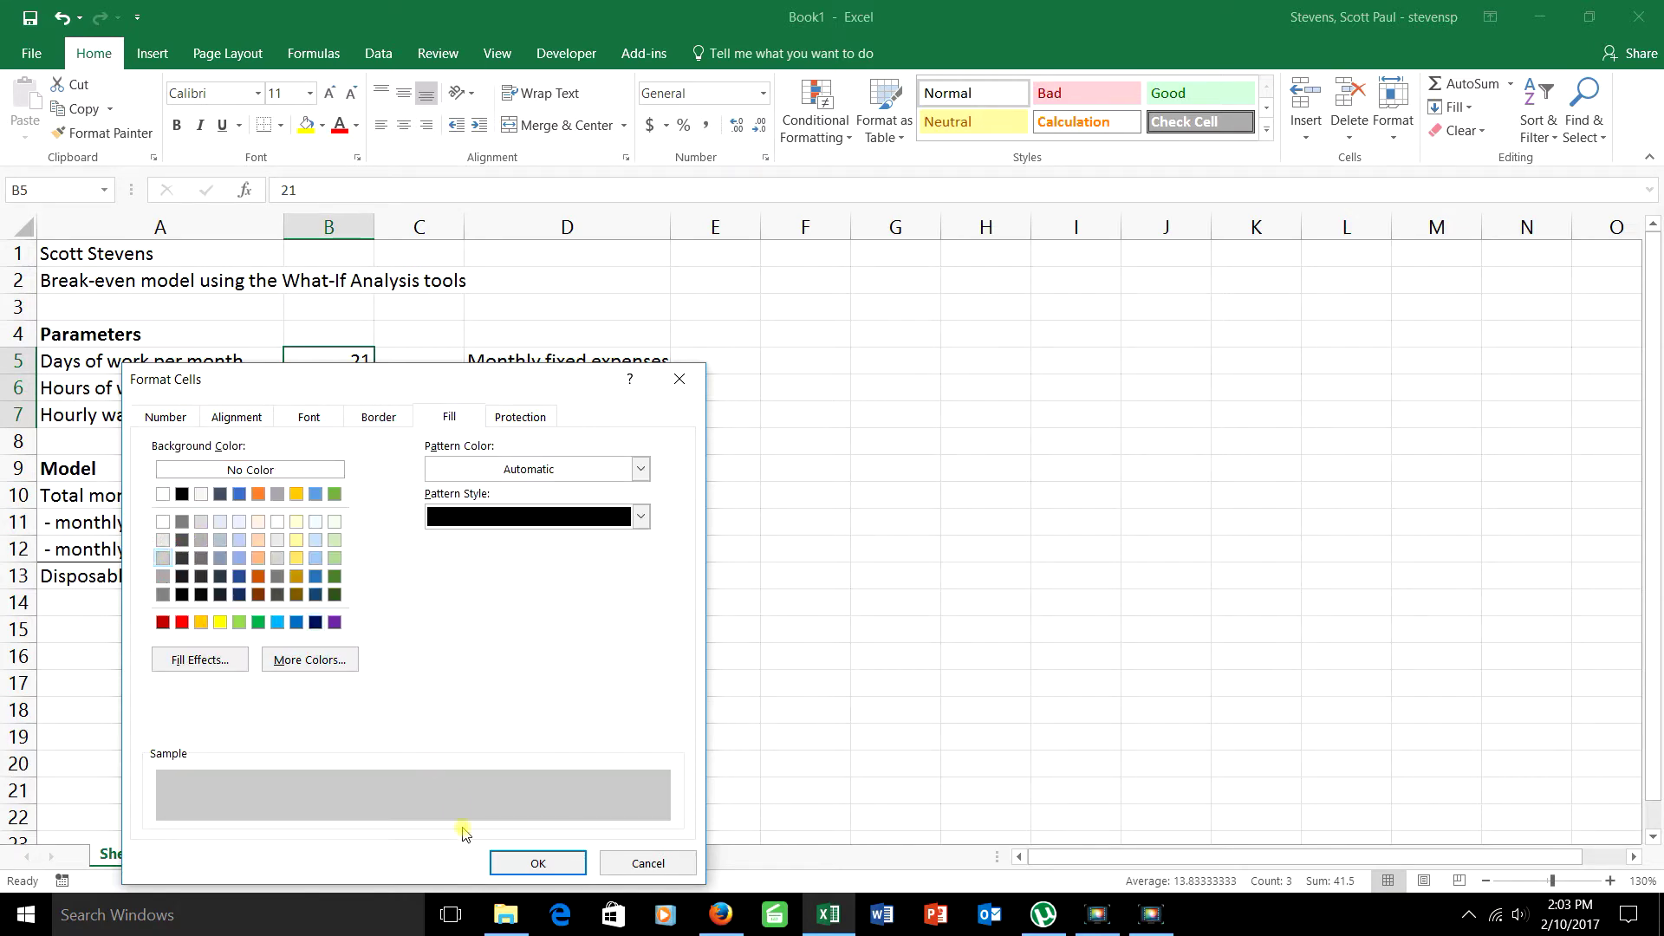
click(537, 862)
click(583, 691)
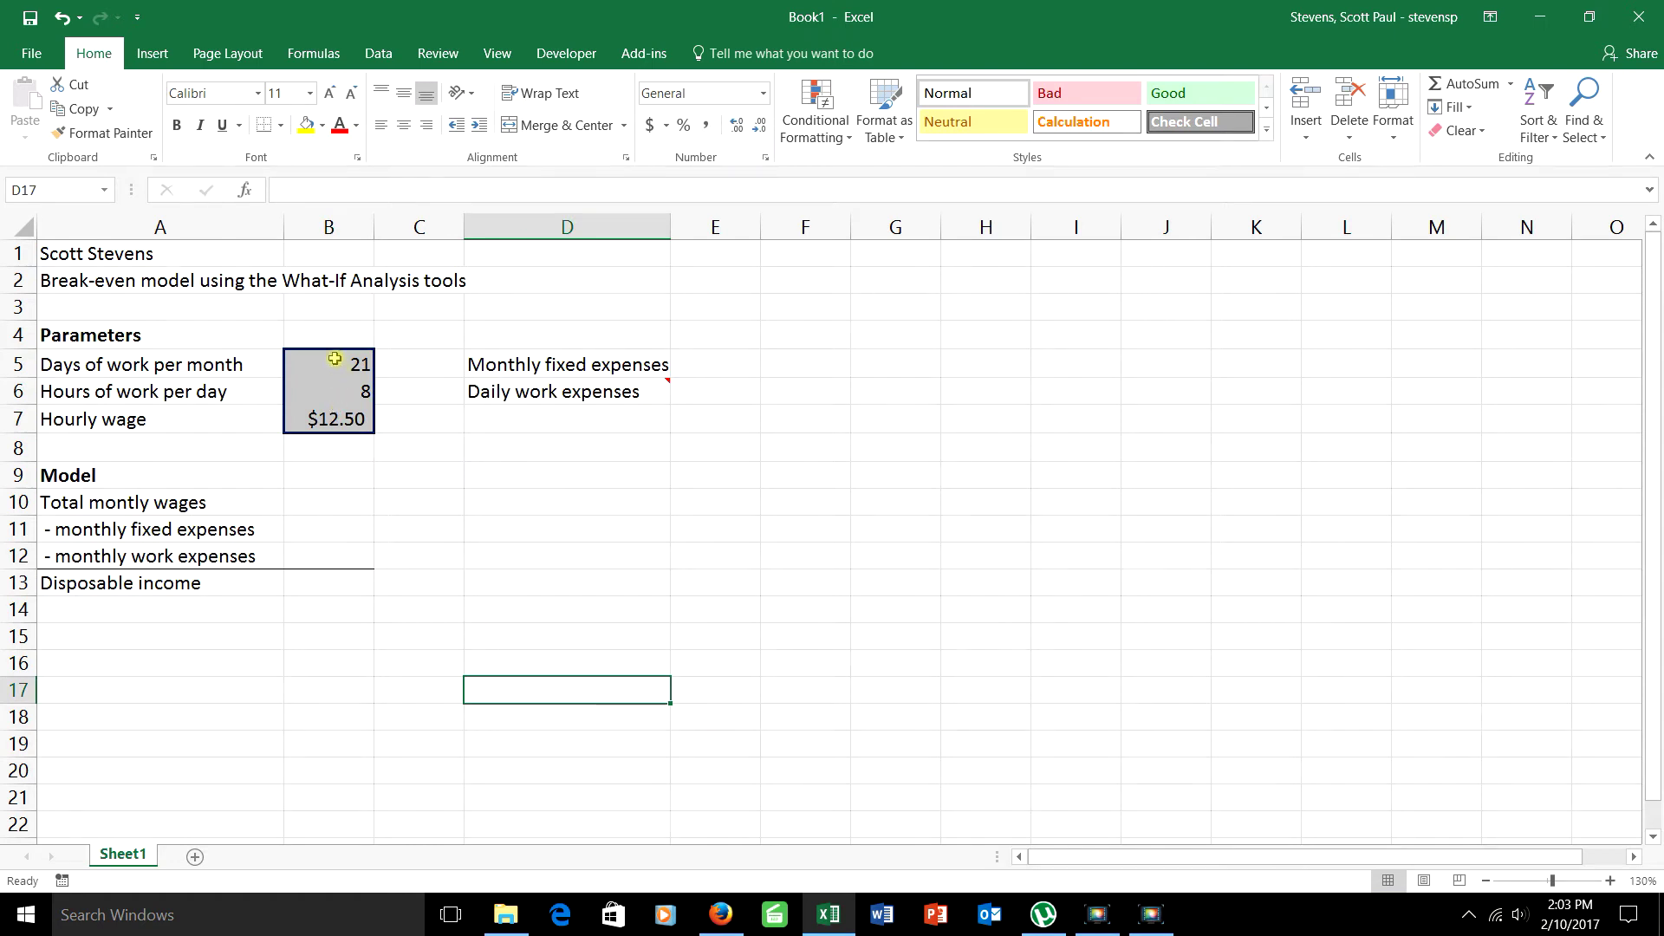
Copy the B5:B7 formatting onto expense cells E5:E6 with Format Painter
drag(332, 356, 325, 422)
click(102, 133)
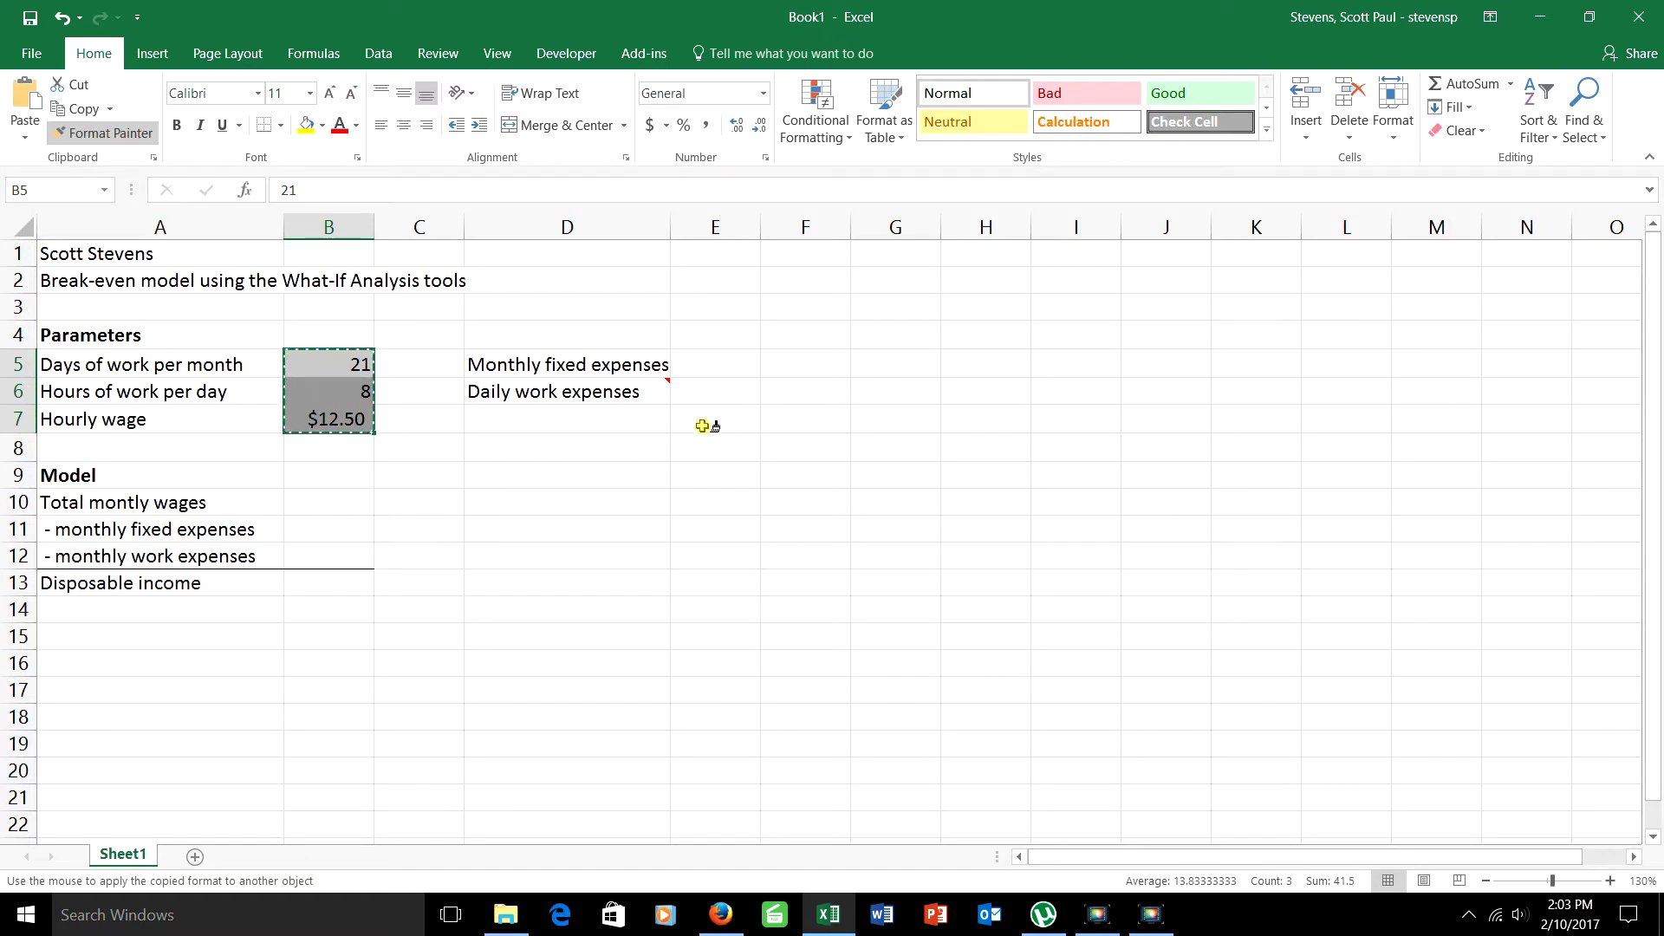
drag(702, 363, 711, 404)
click(746, 496)
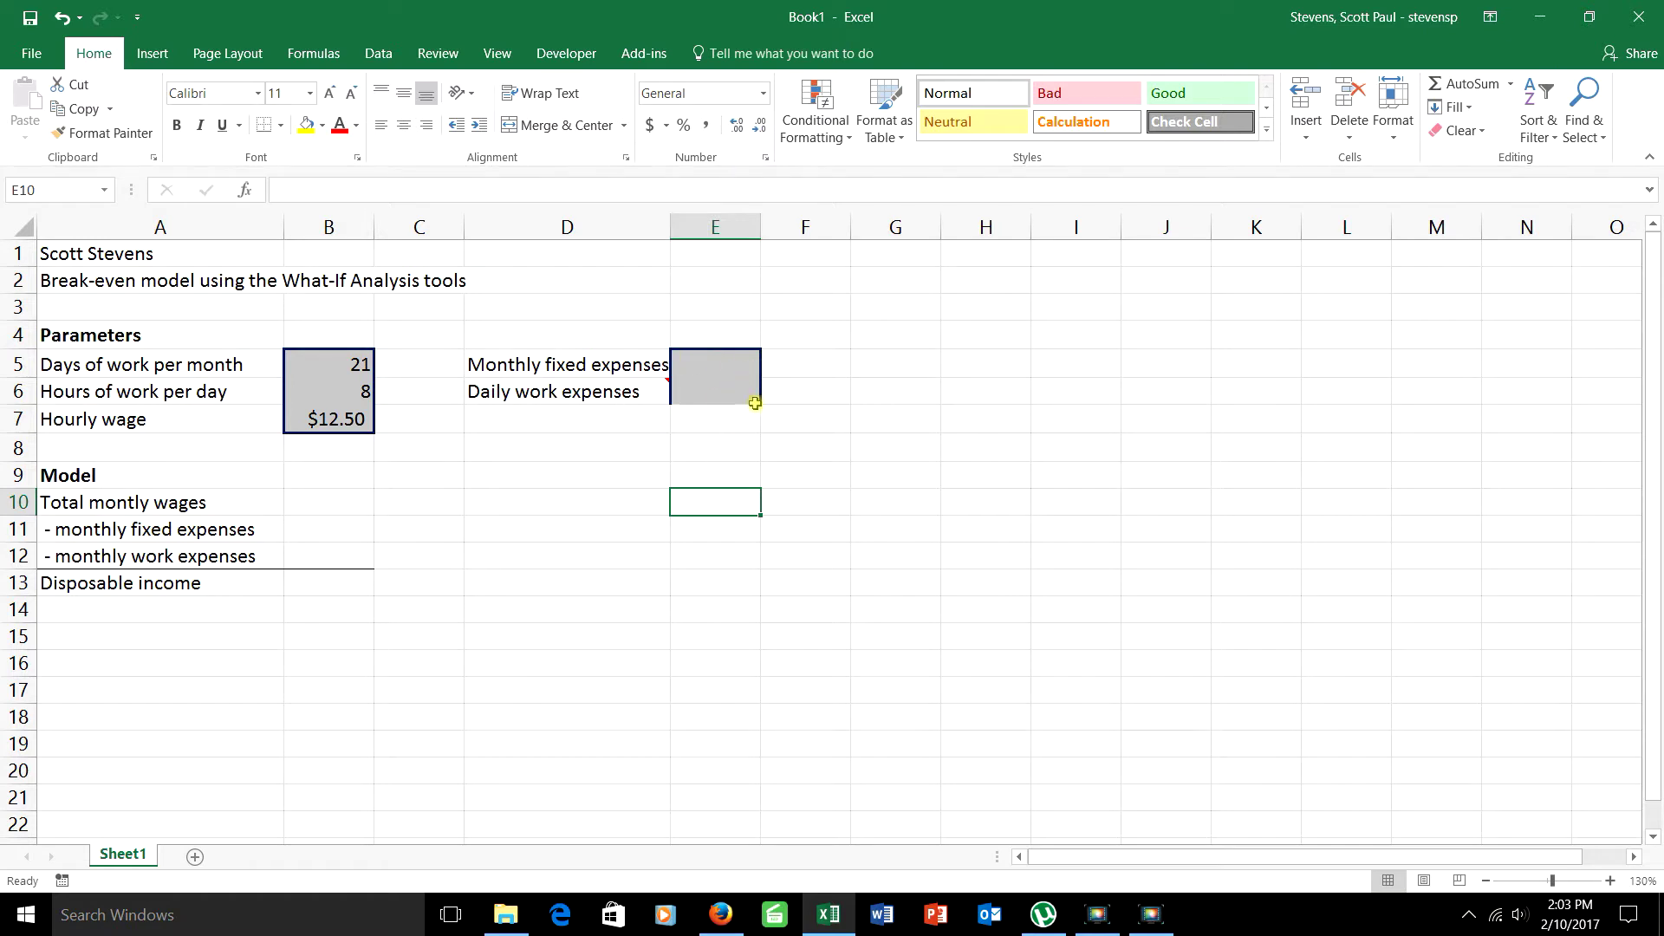
Put a single outline border around E5:E6 and widen column D
drag(728, 362, 724, 391)
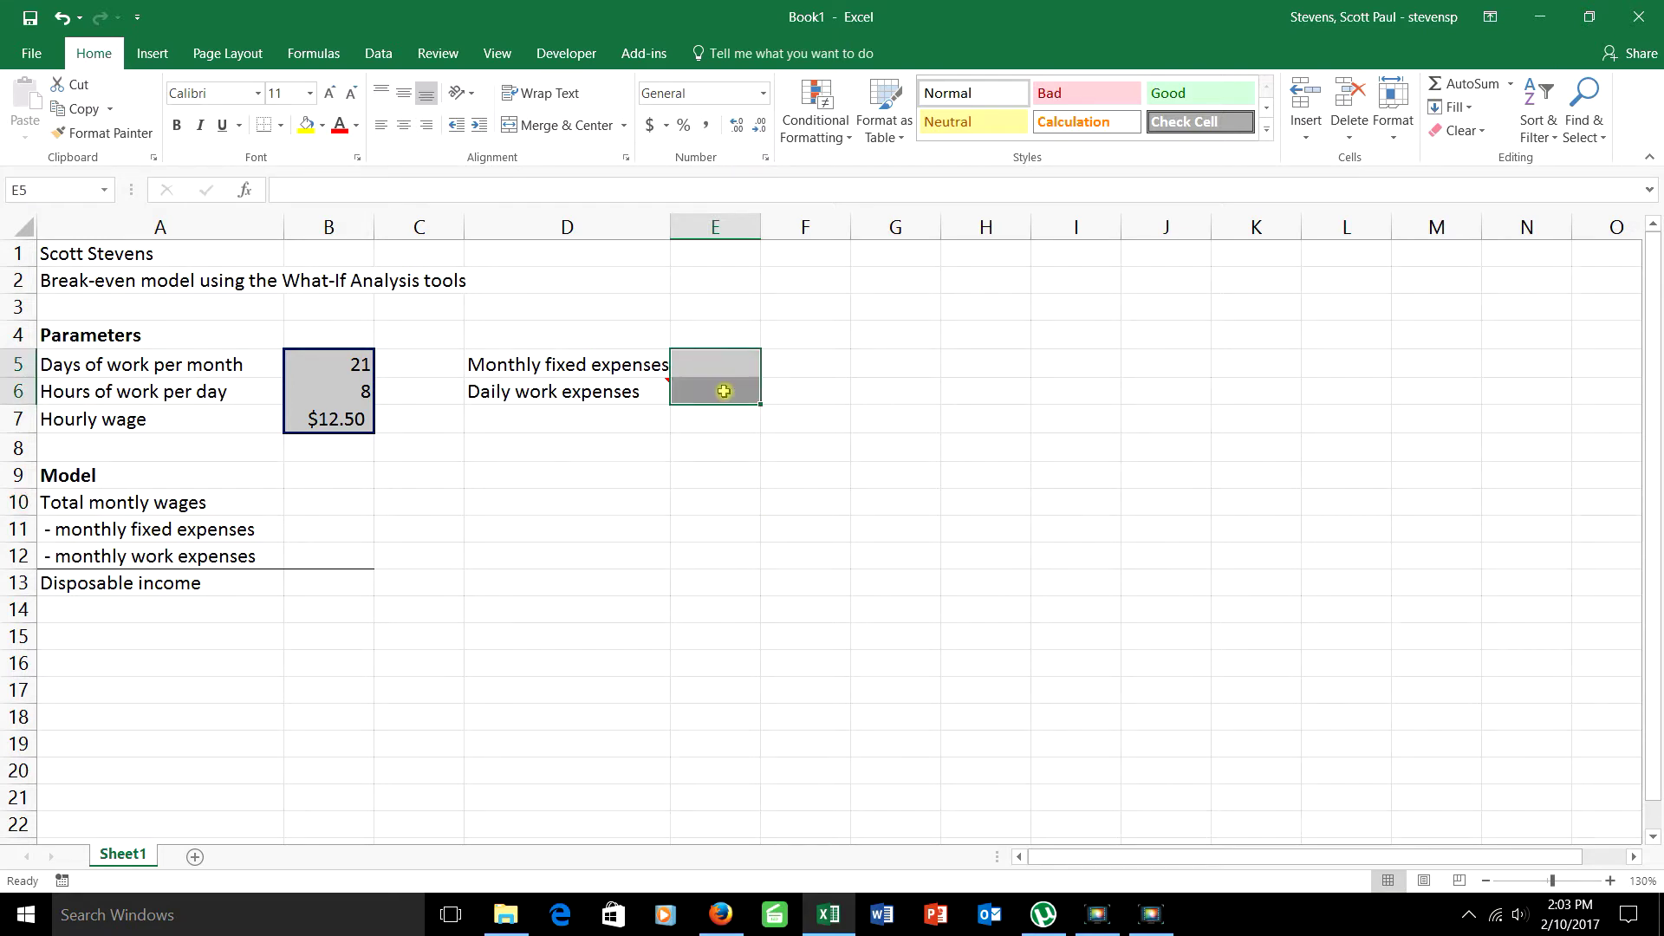
right_click(724, 391)
click(810, 726)
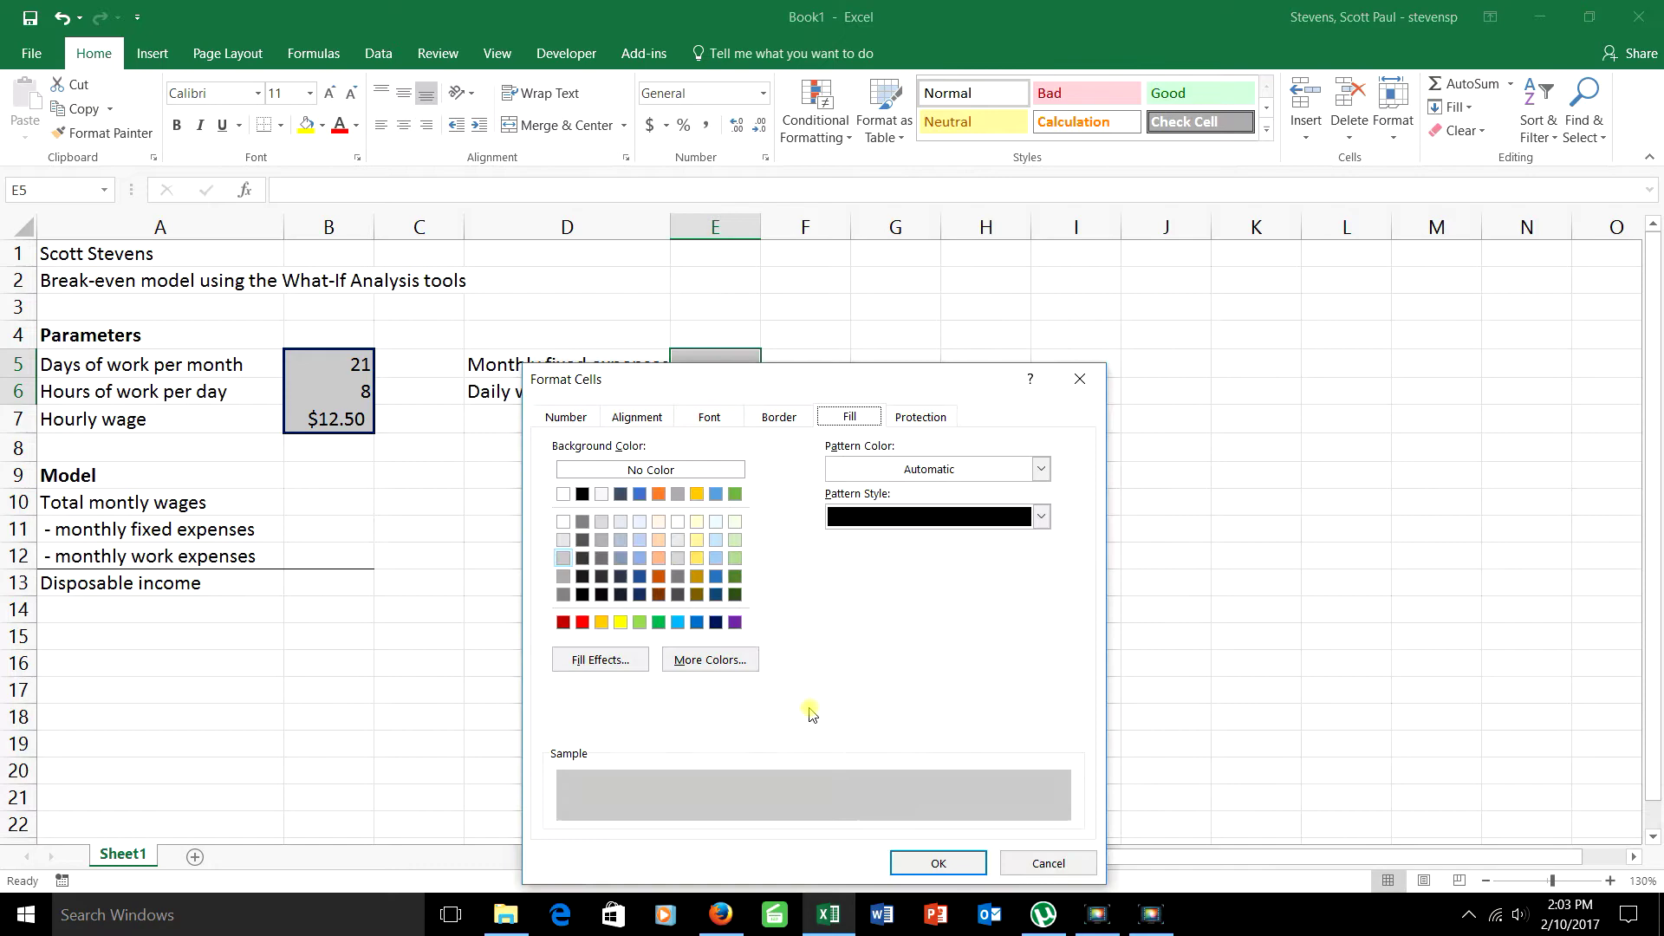
click(763, 417)
click(849, 496)
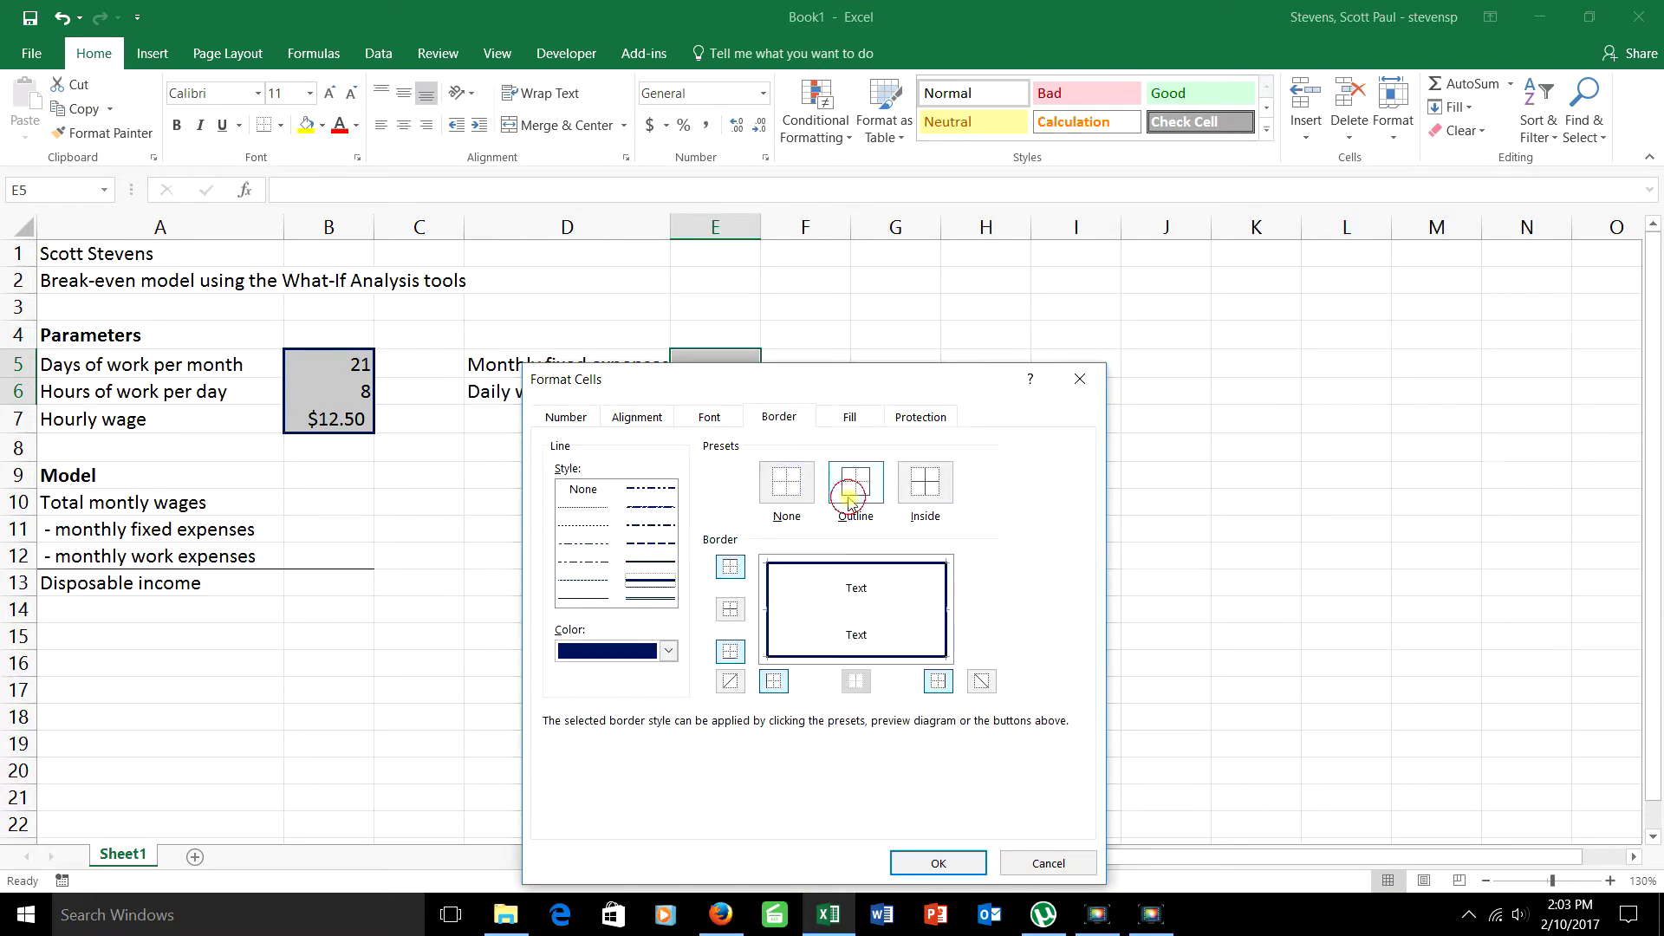
click(939, 863)
click(1044, 639)
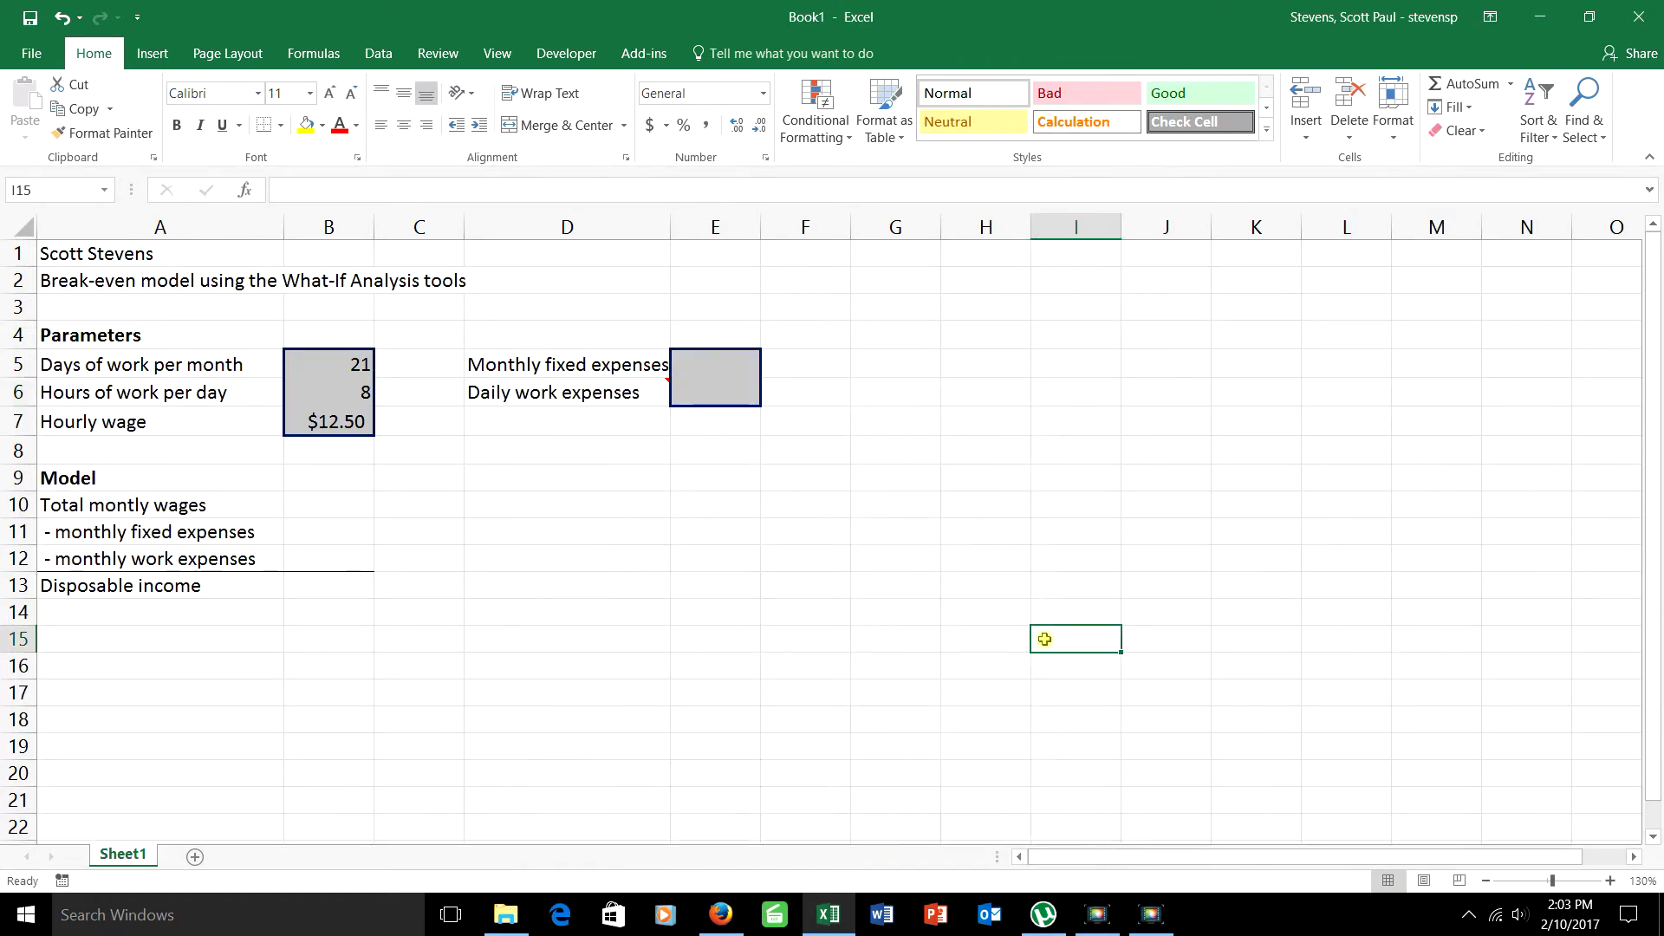
drag(673, 227, 689, 227)
Enter $1,100 monthly fixed expenses in E5 and $6 daily work expenses in E6
click(731, 360)
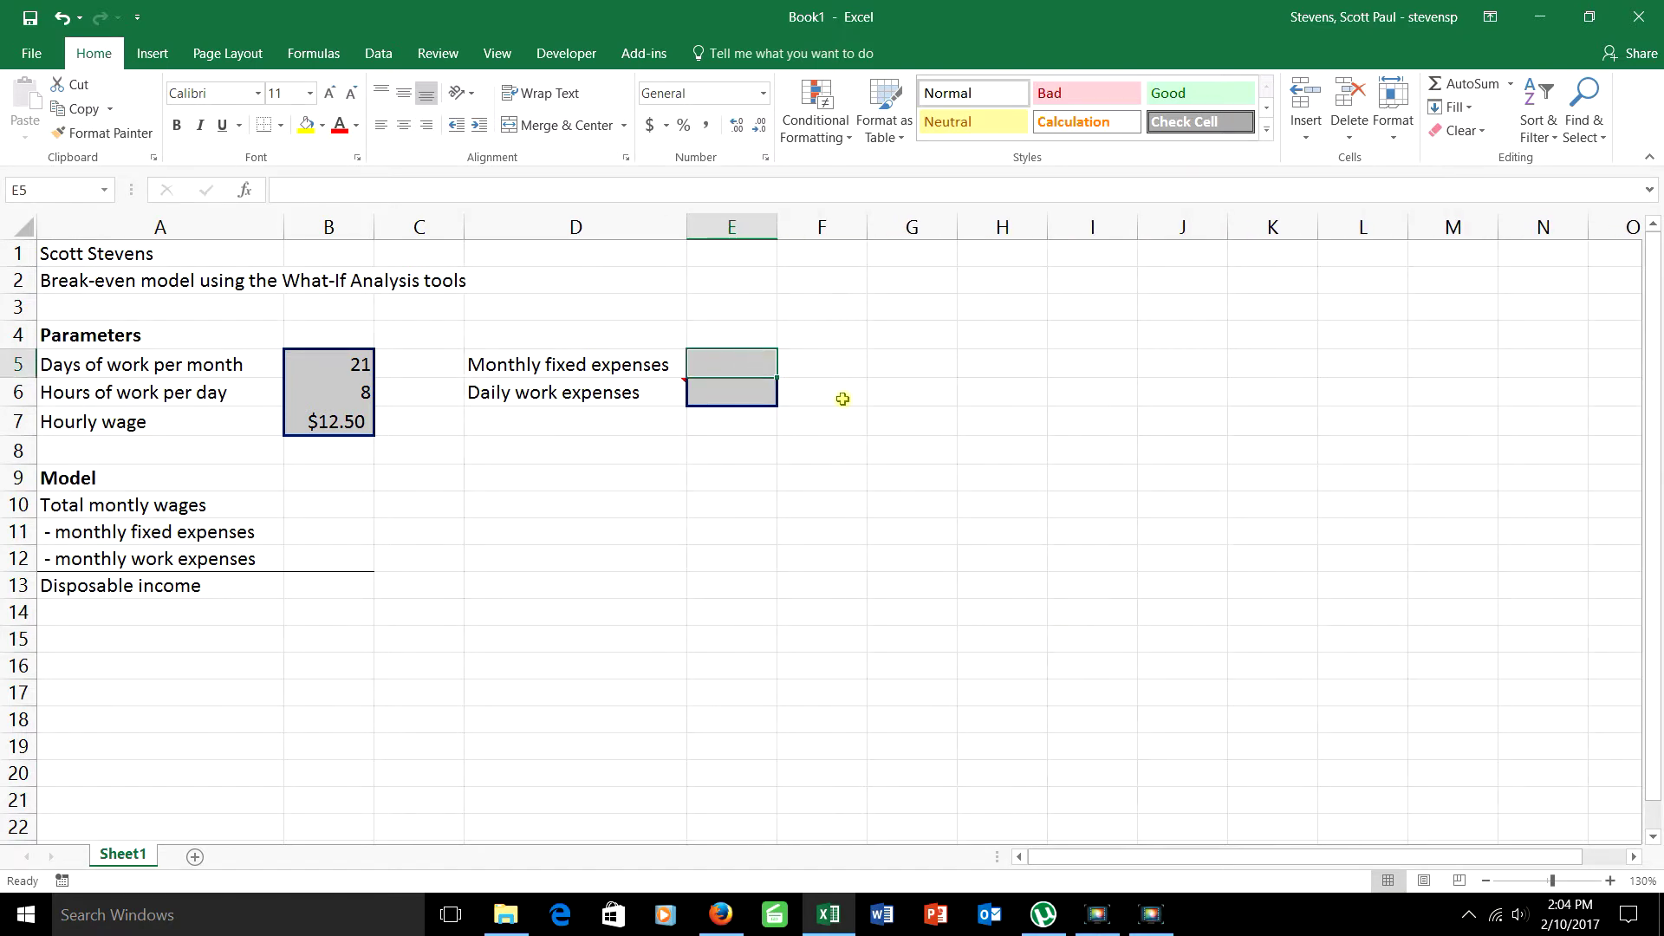
text($1100)
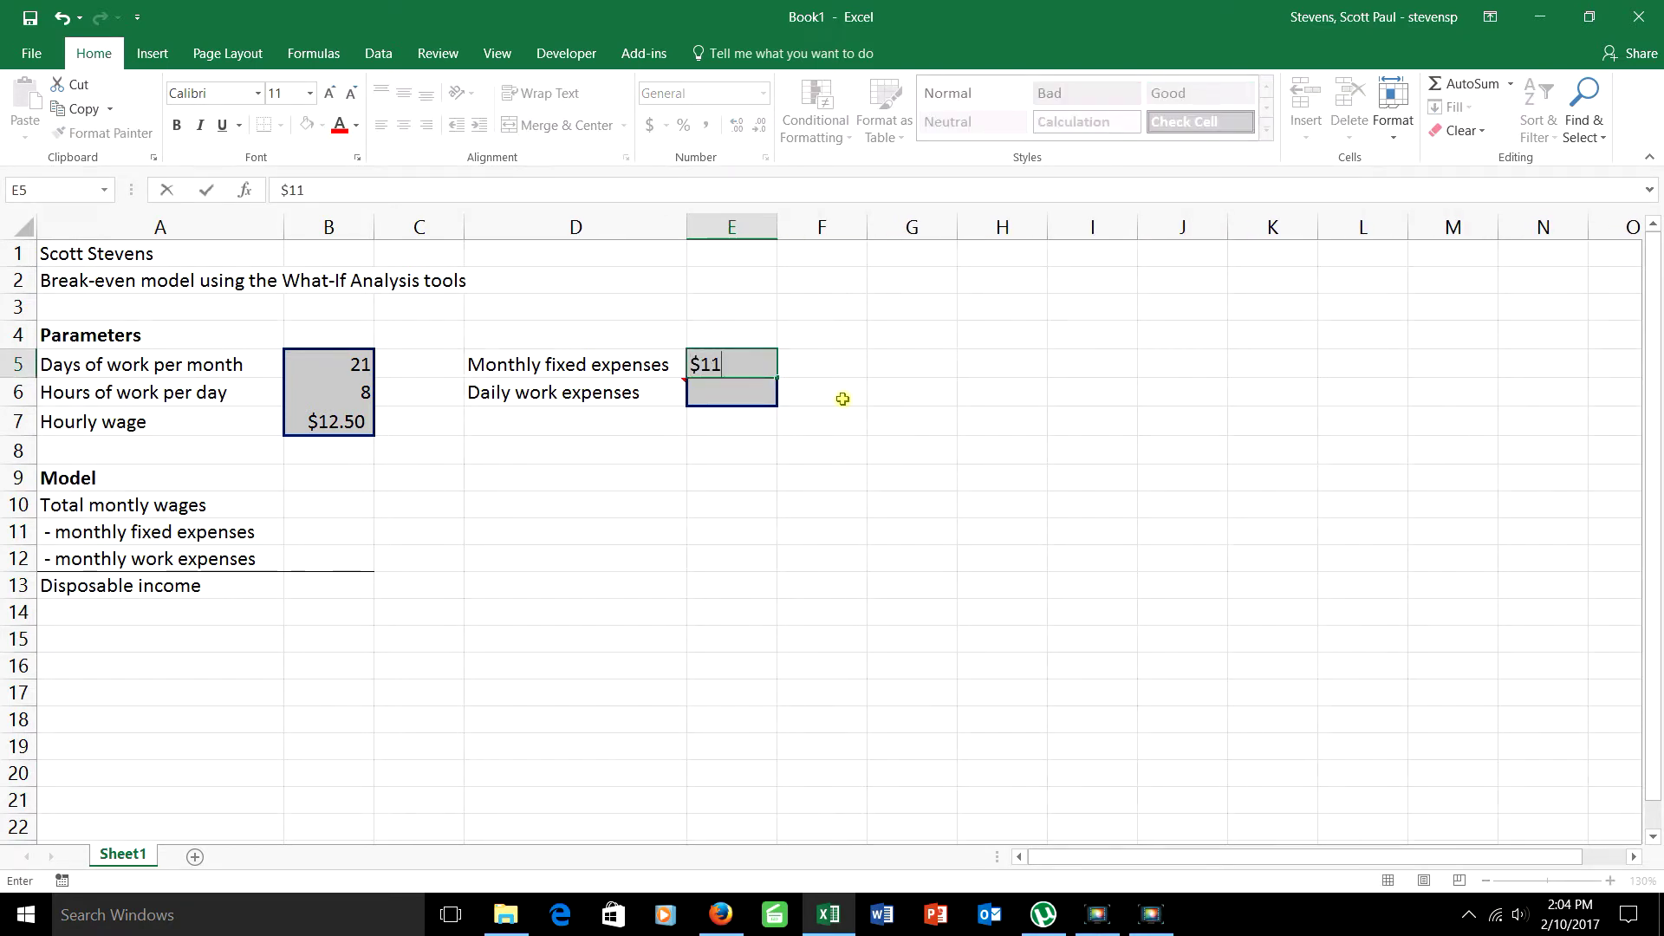
click(728, 468)
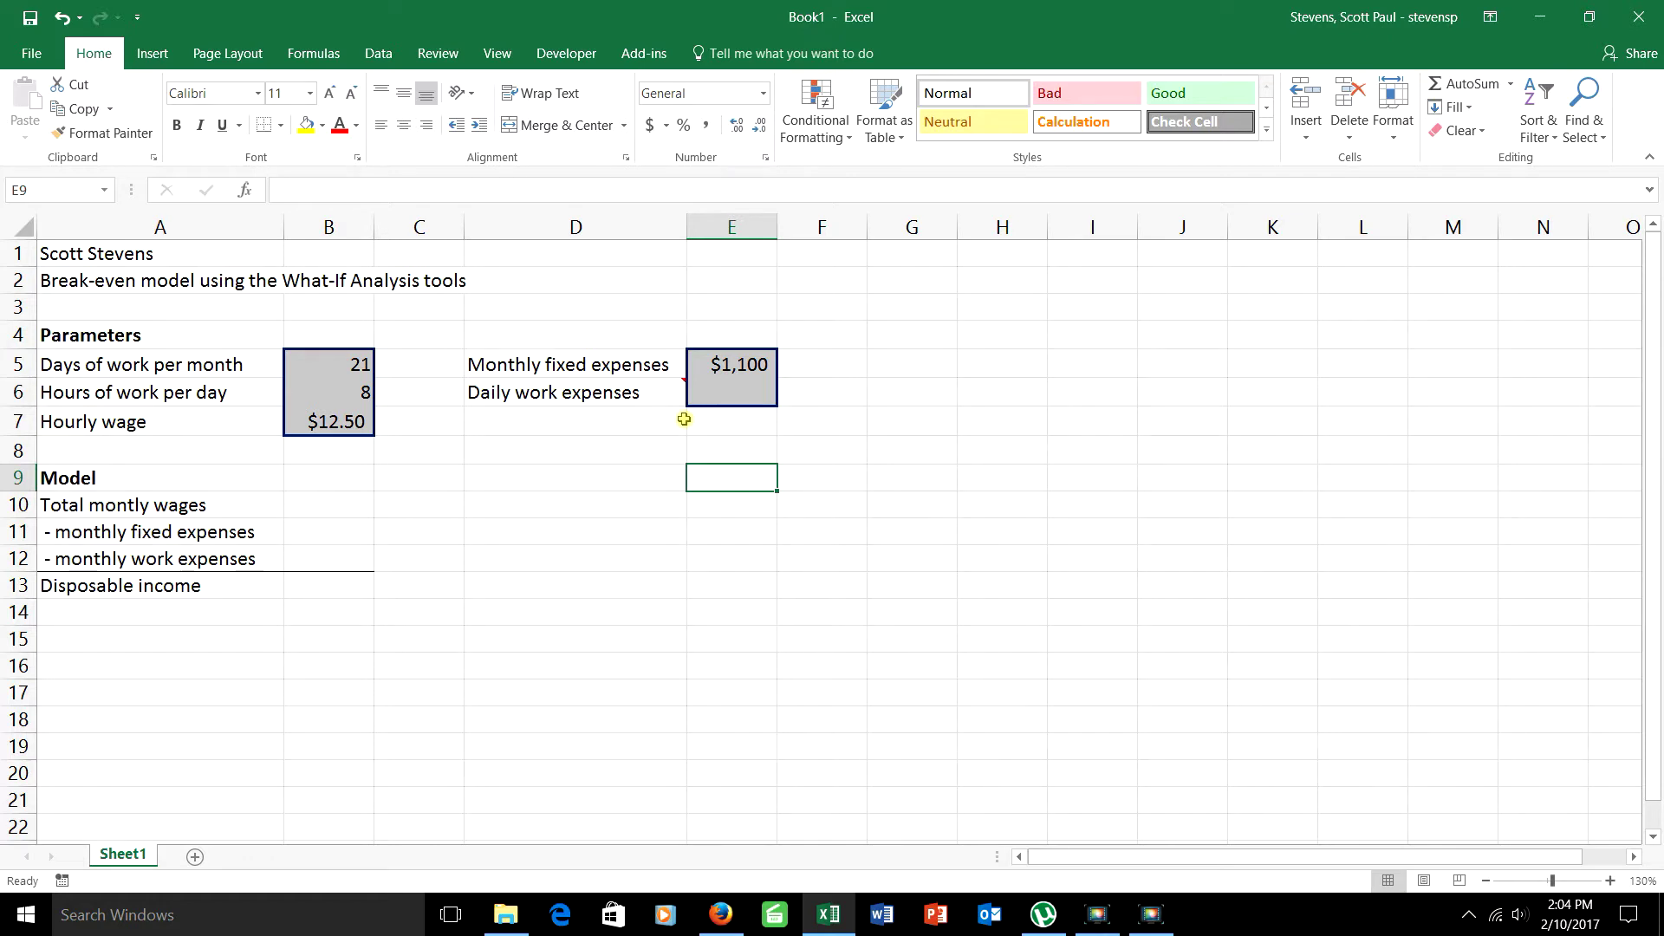
click(737, 392)
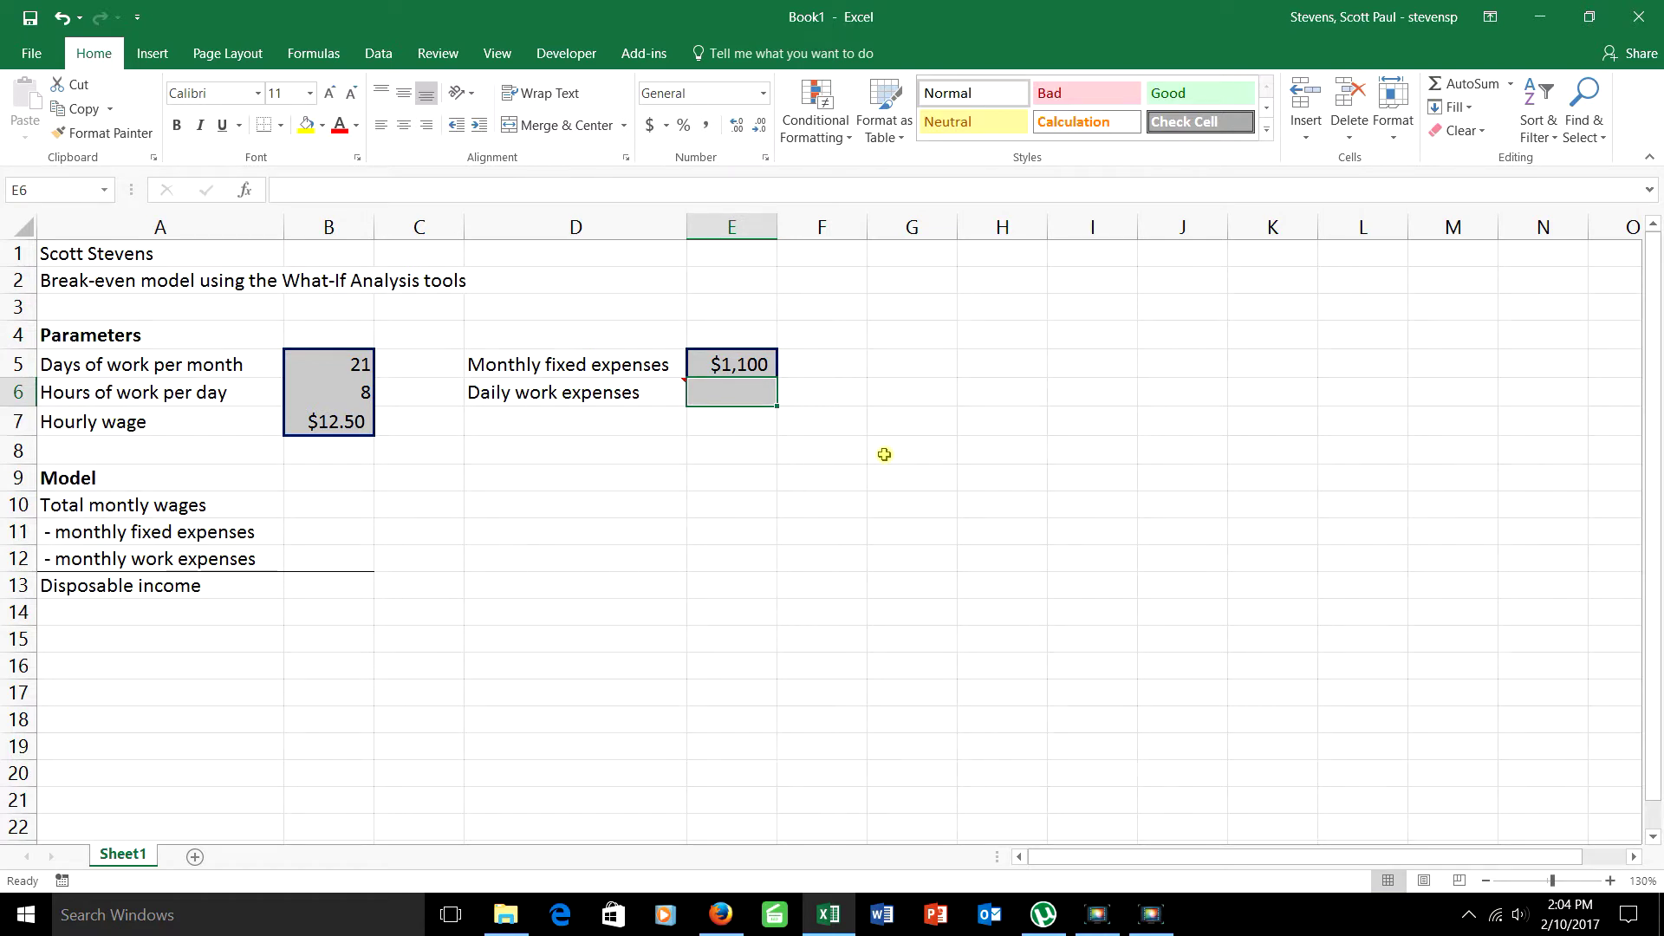
text($6)
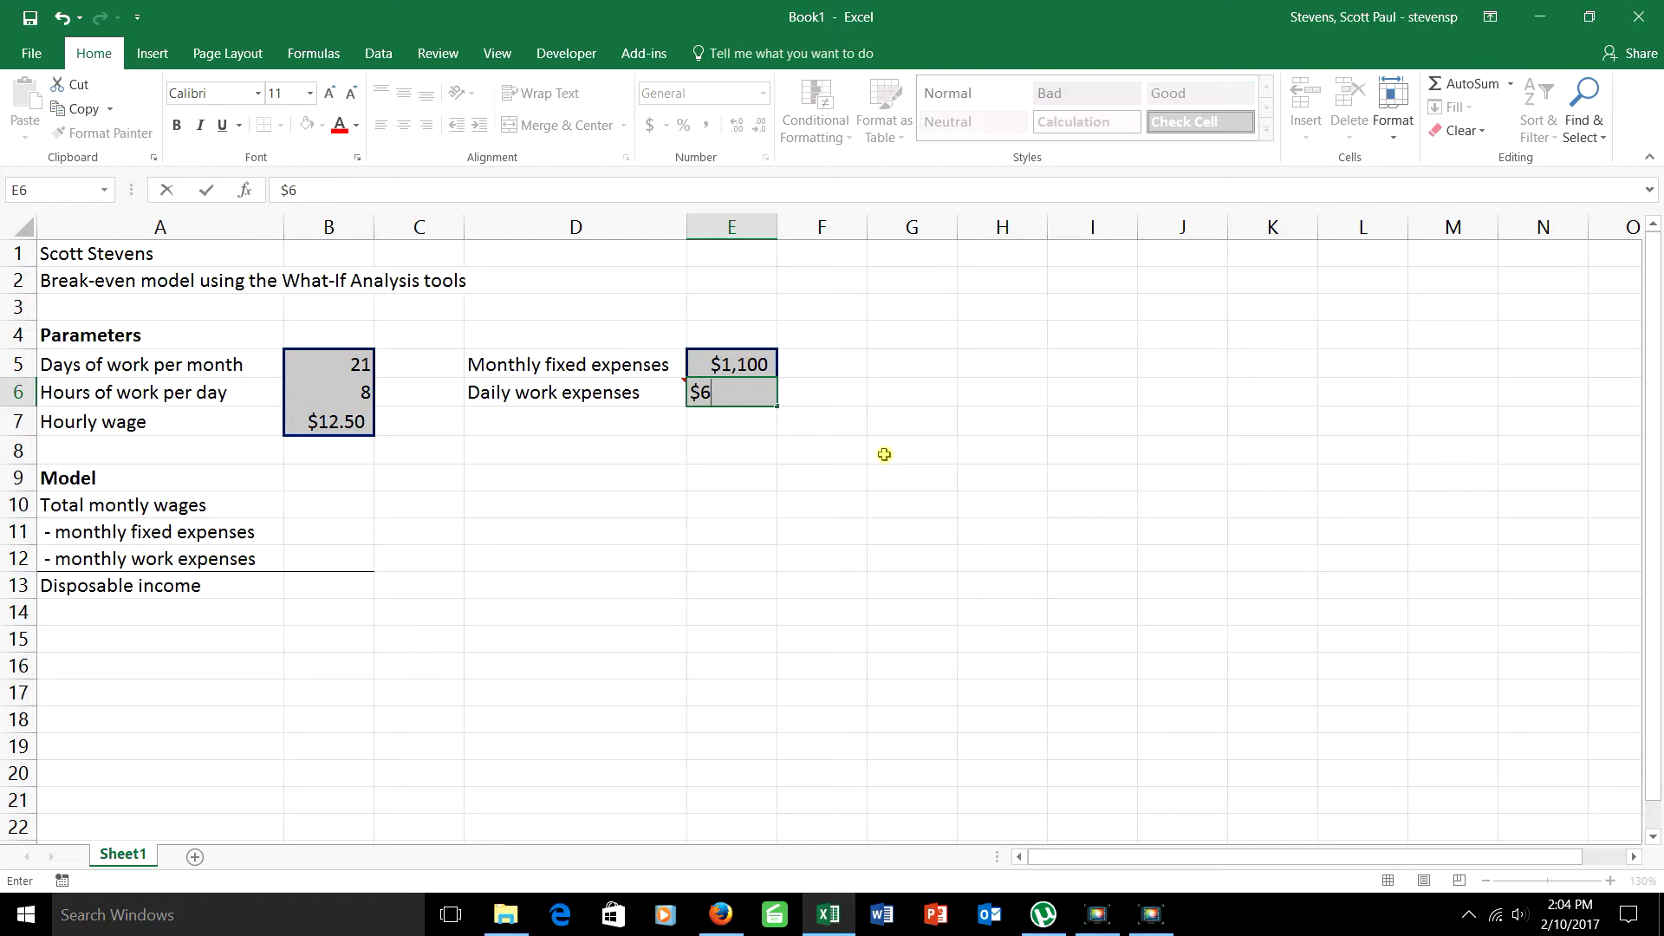
click(698, 493)
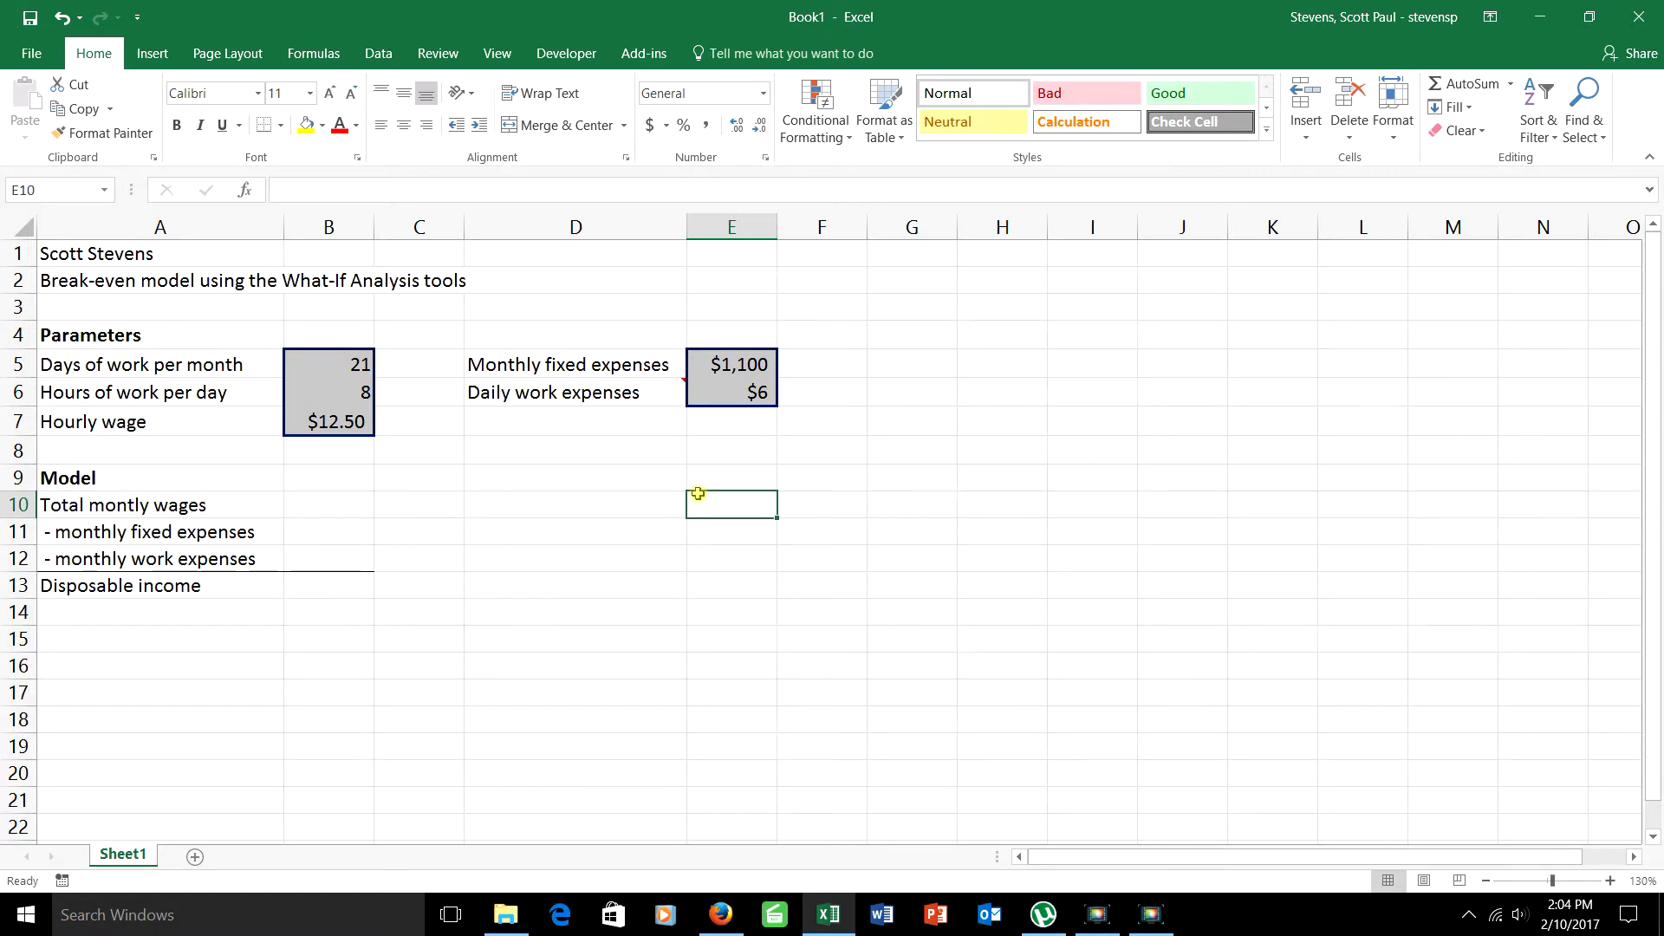
Enter =B5*B6*B7 in B10 to get total monthly wages of $2,100.00
click(351, 503)
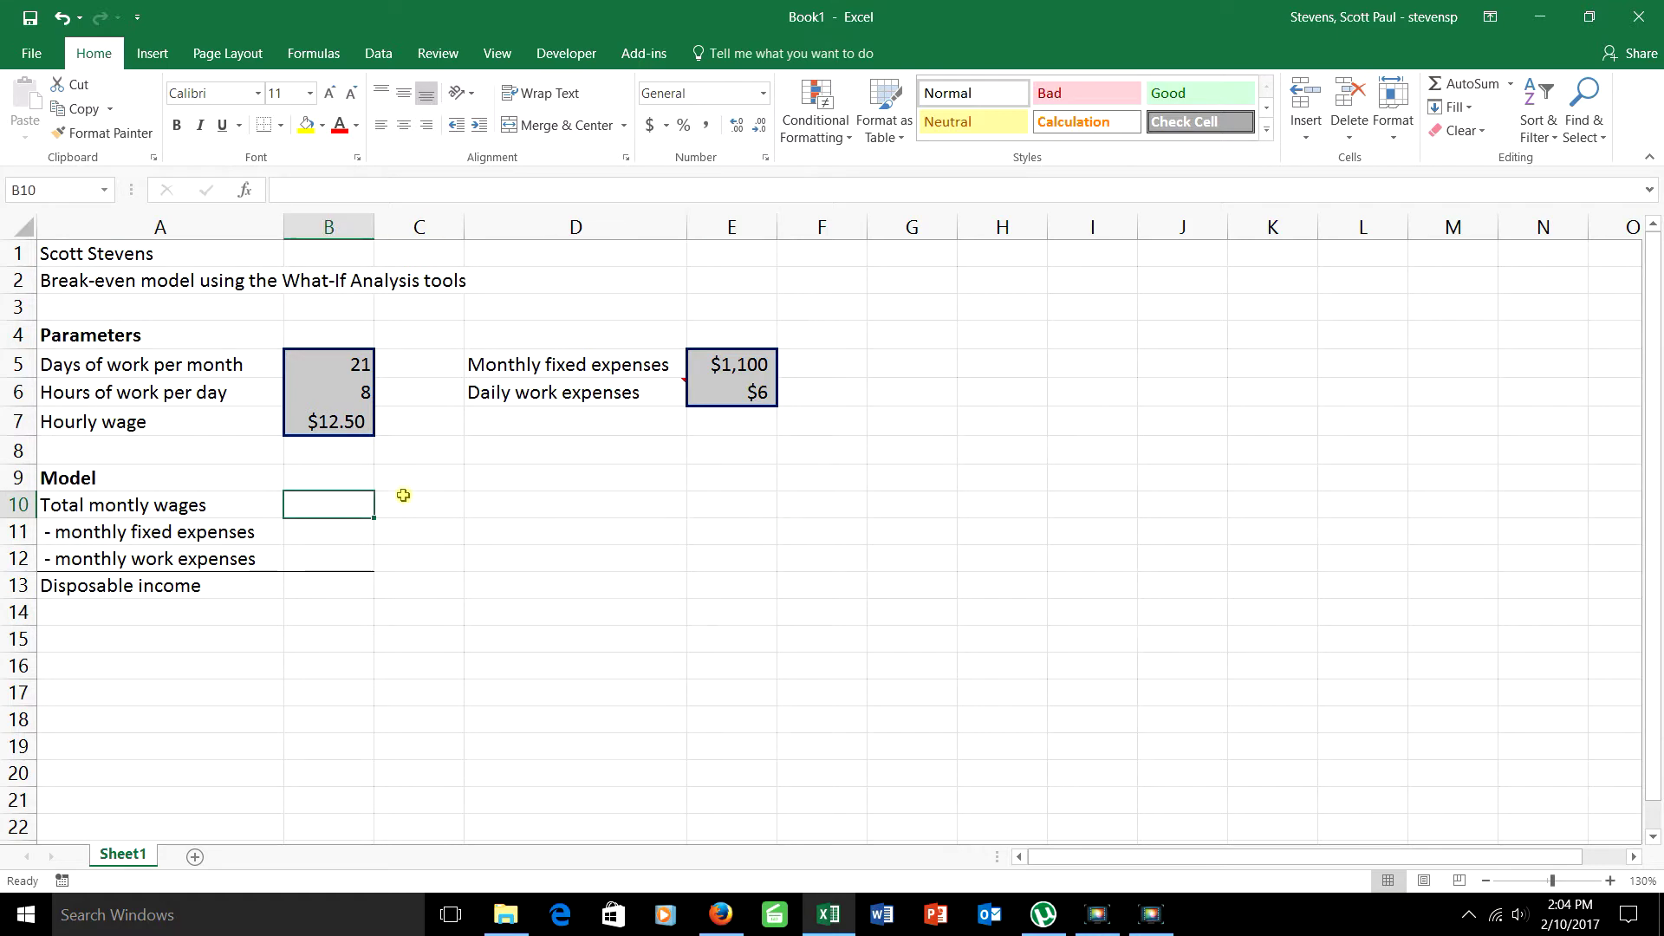
text(=)
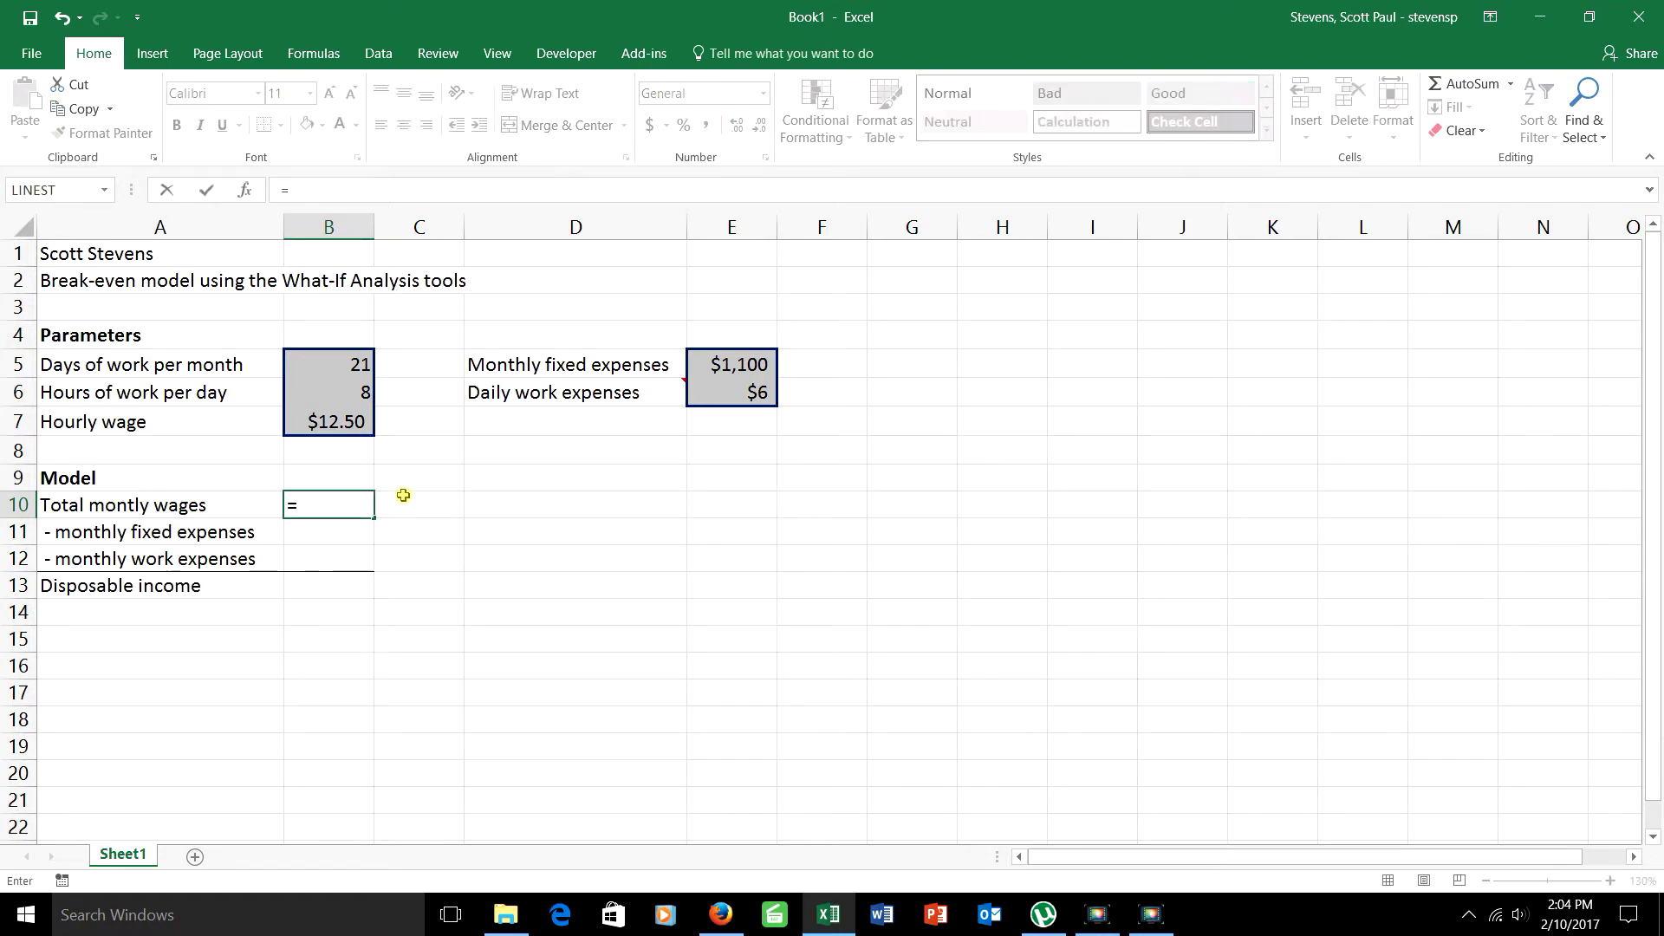
click(343, 360)
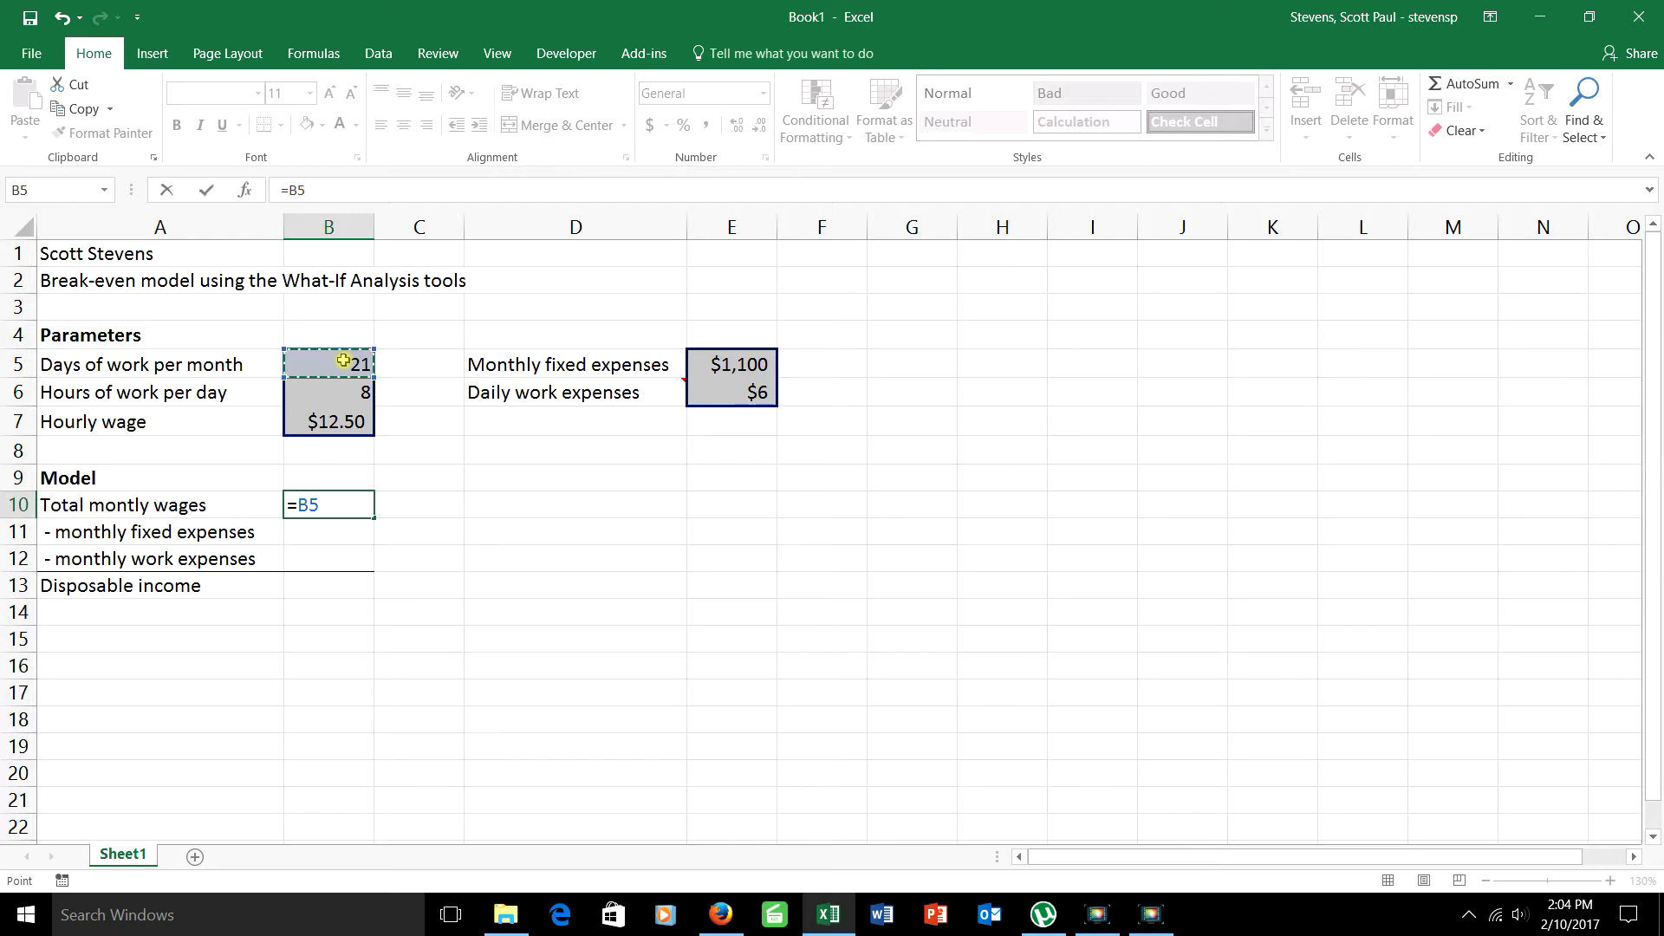
text(*)
click(342, 395)
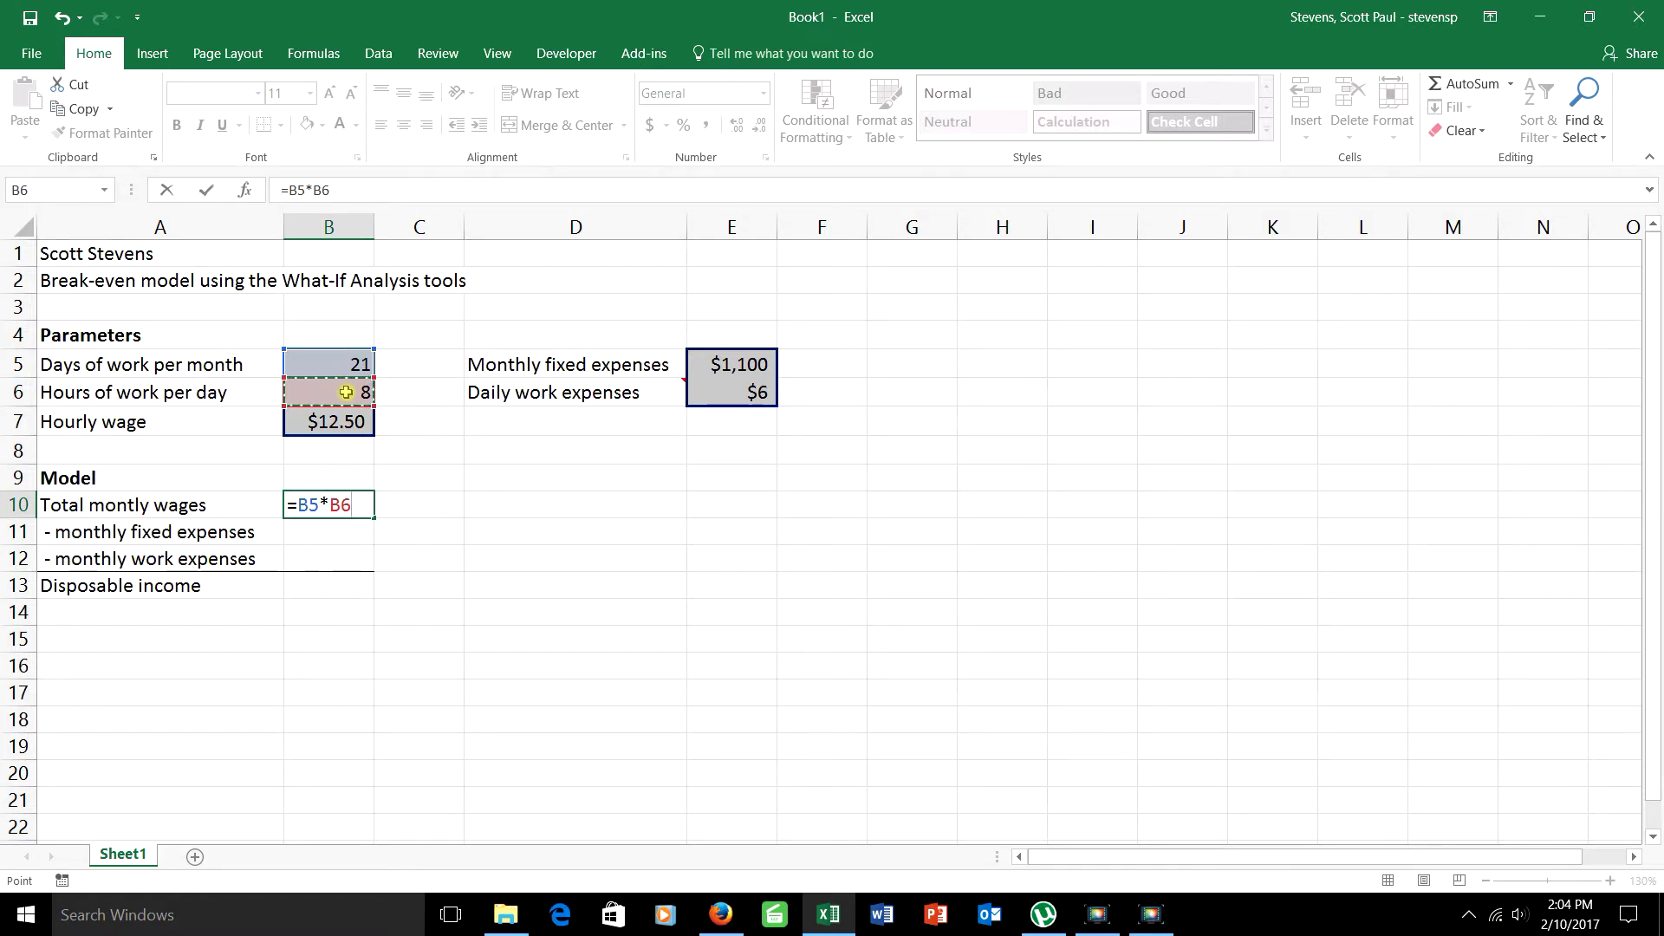
text(*)
click(351, 423)
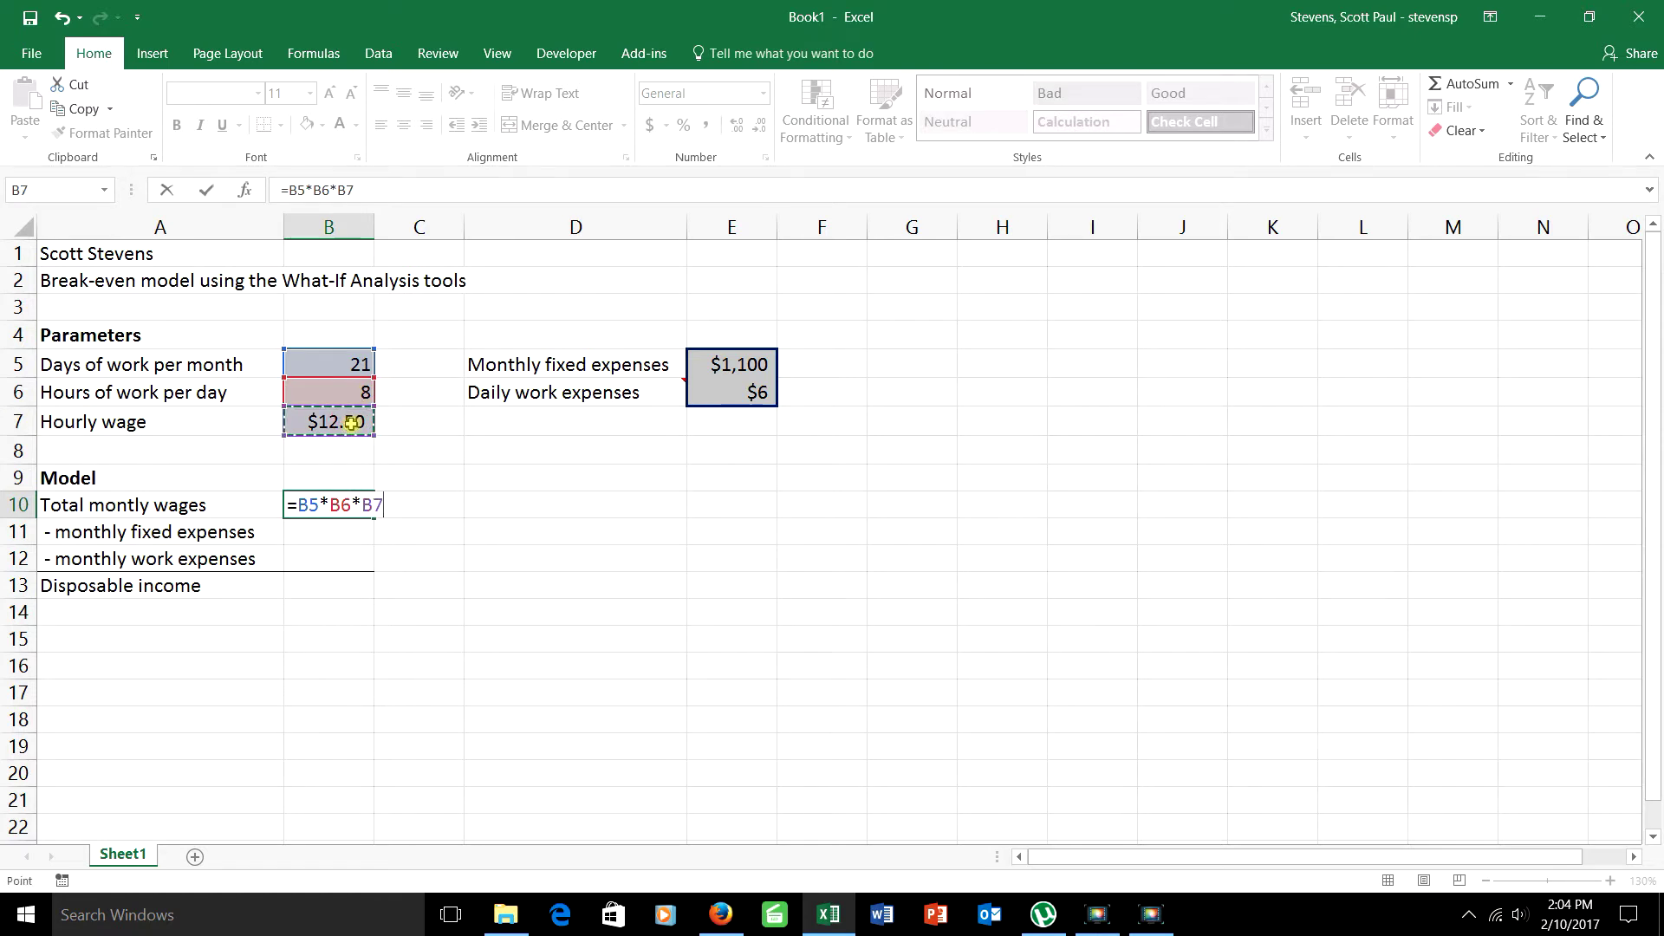
key(Return)
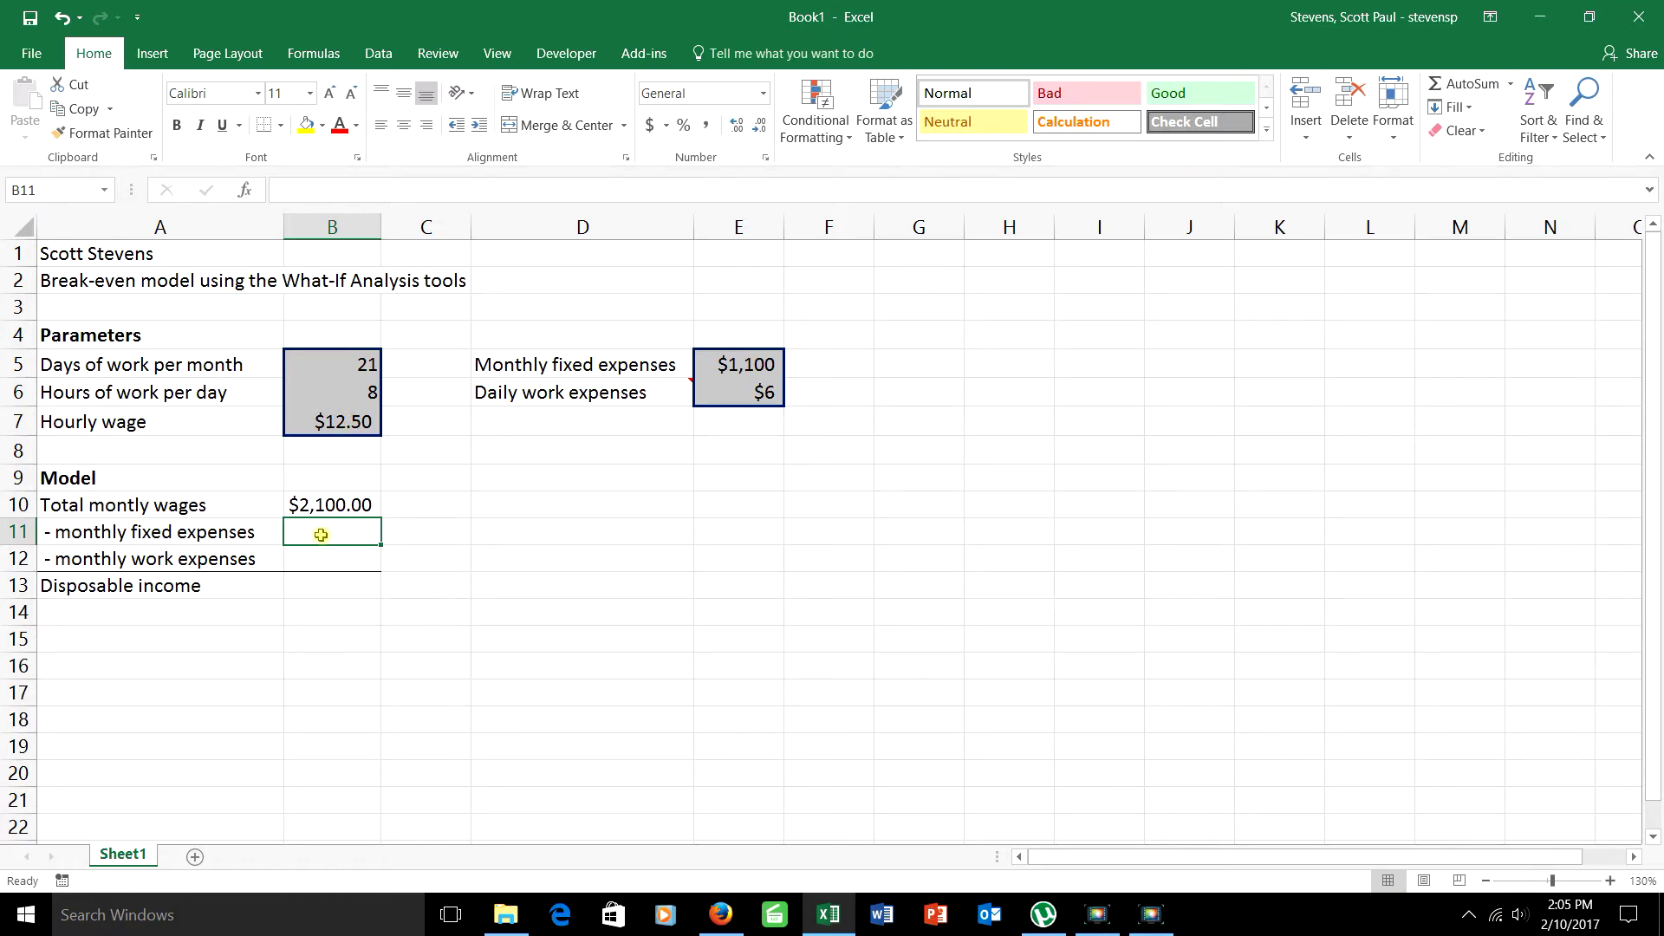
Enter =E5 for fixed expenses in B11 and =E6*B5 for work expenses in B12
text(=)
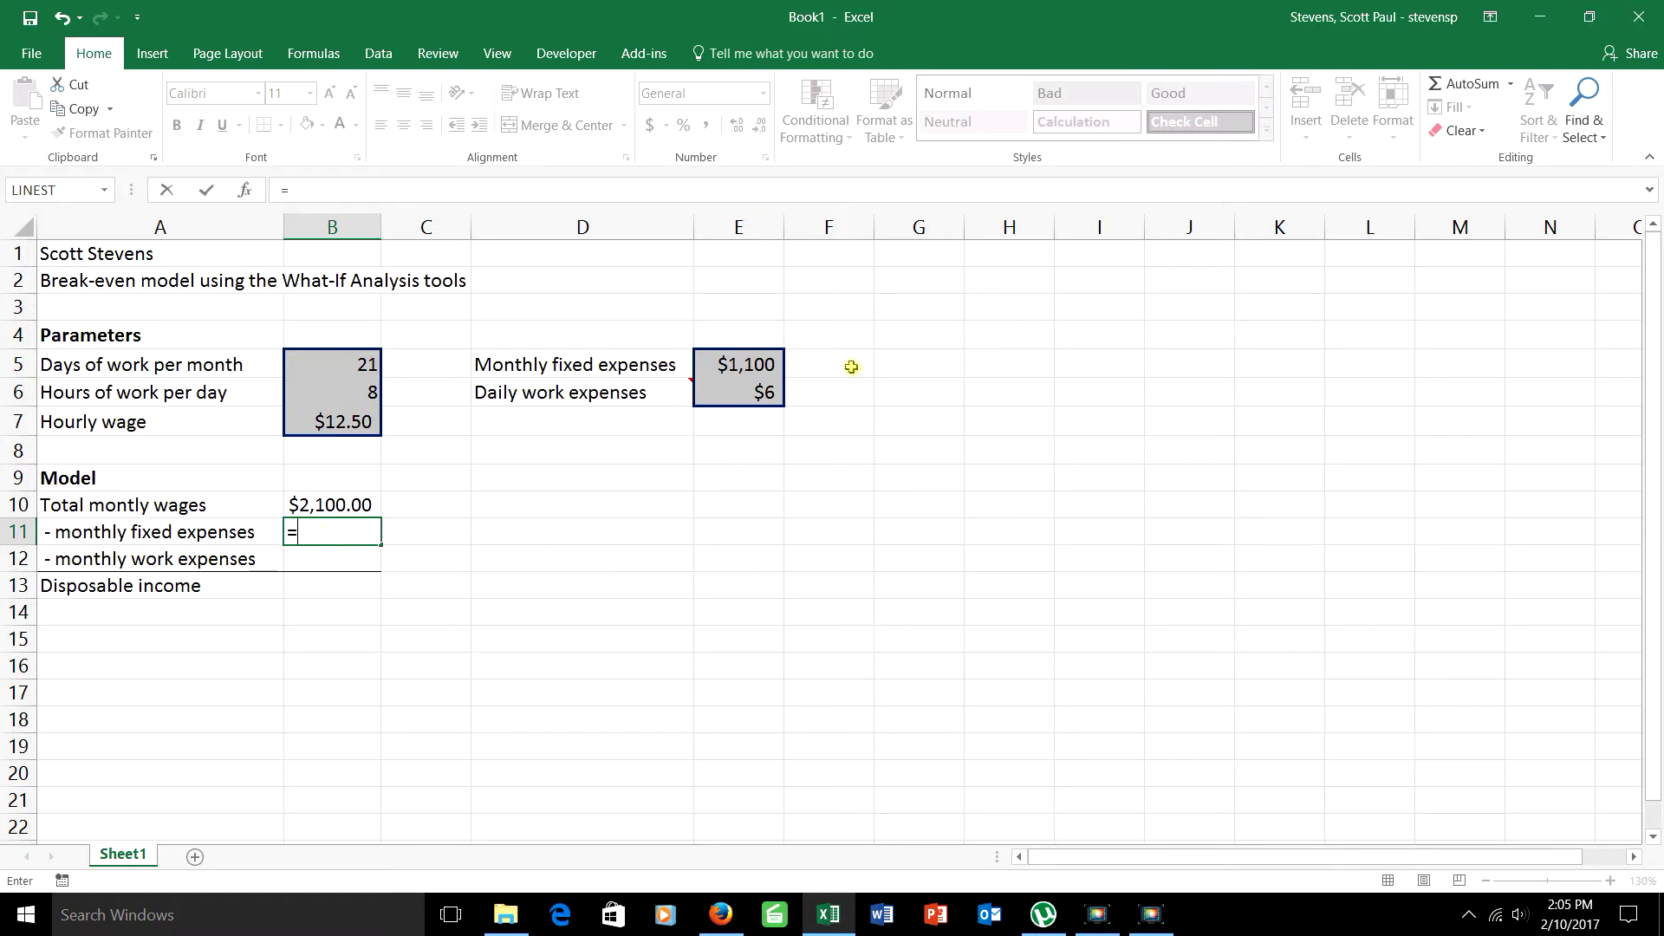
click(769, 365)
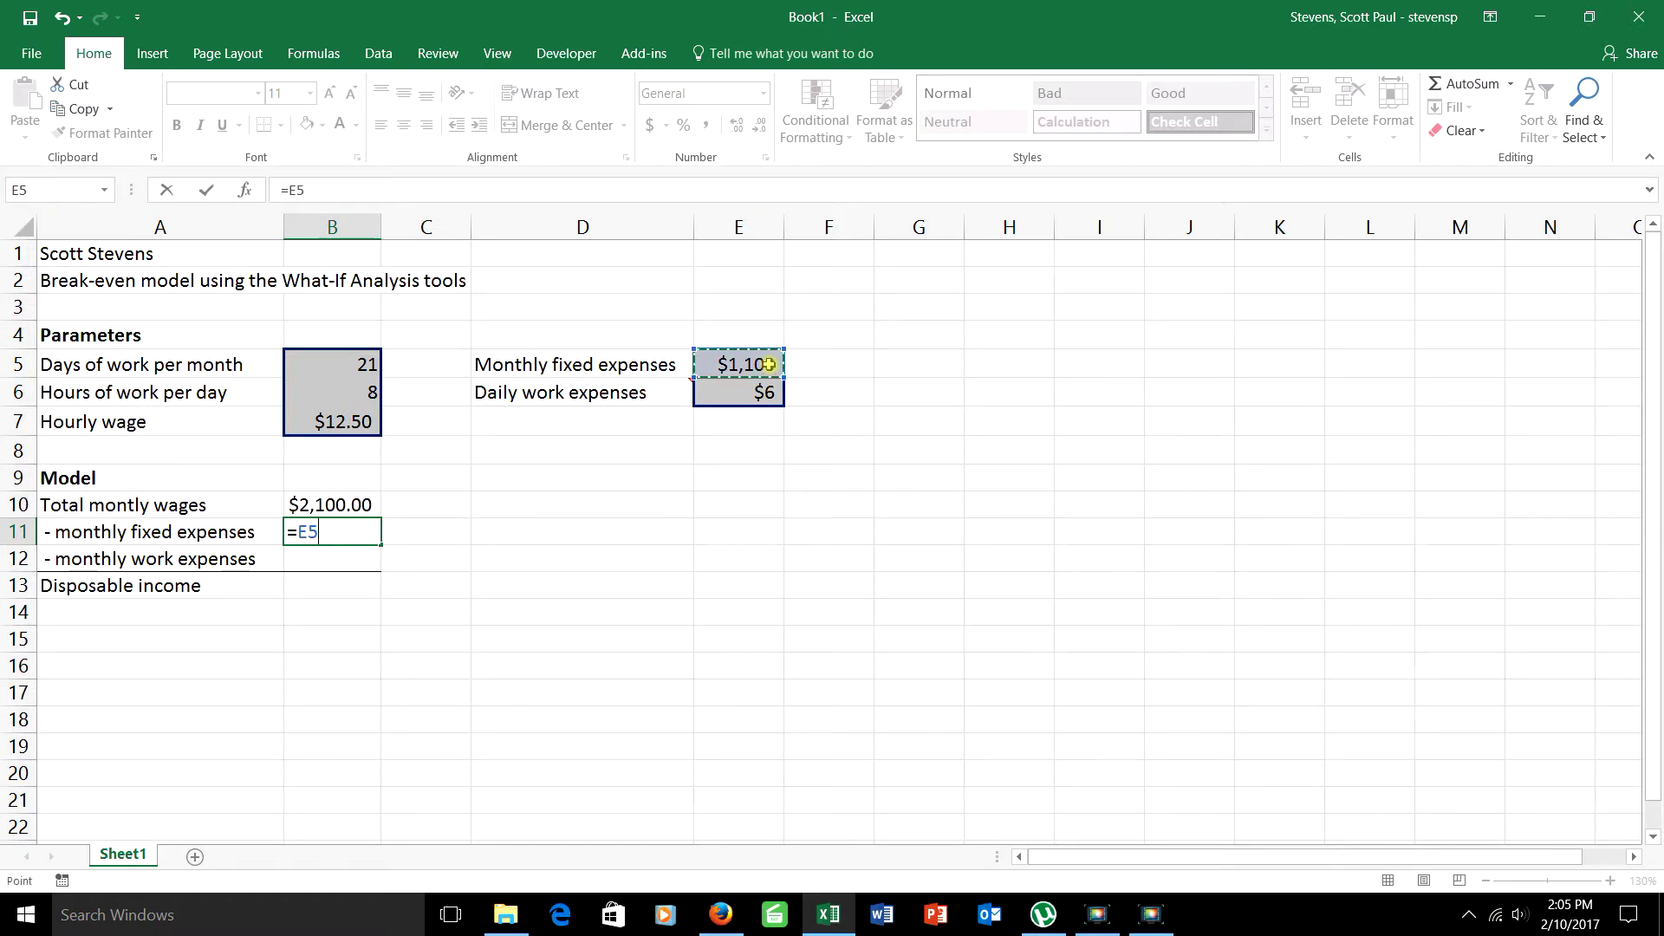
key(Return)
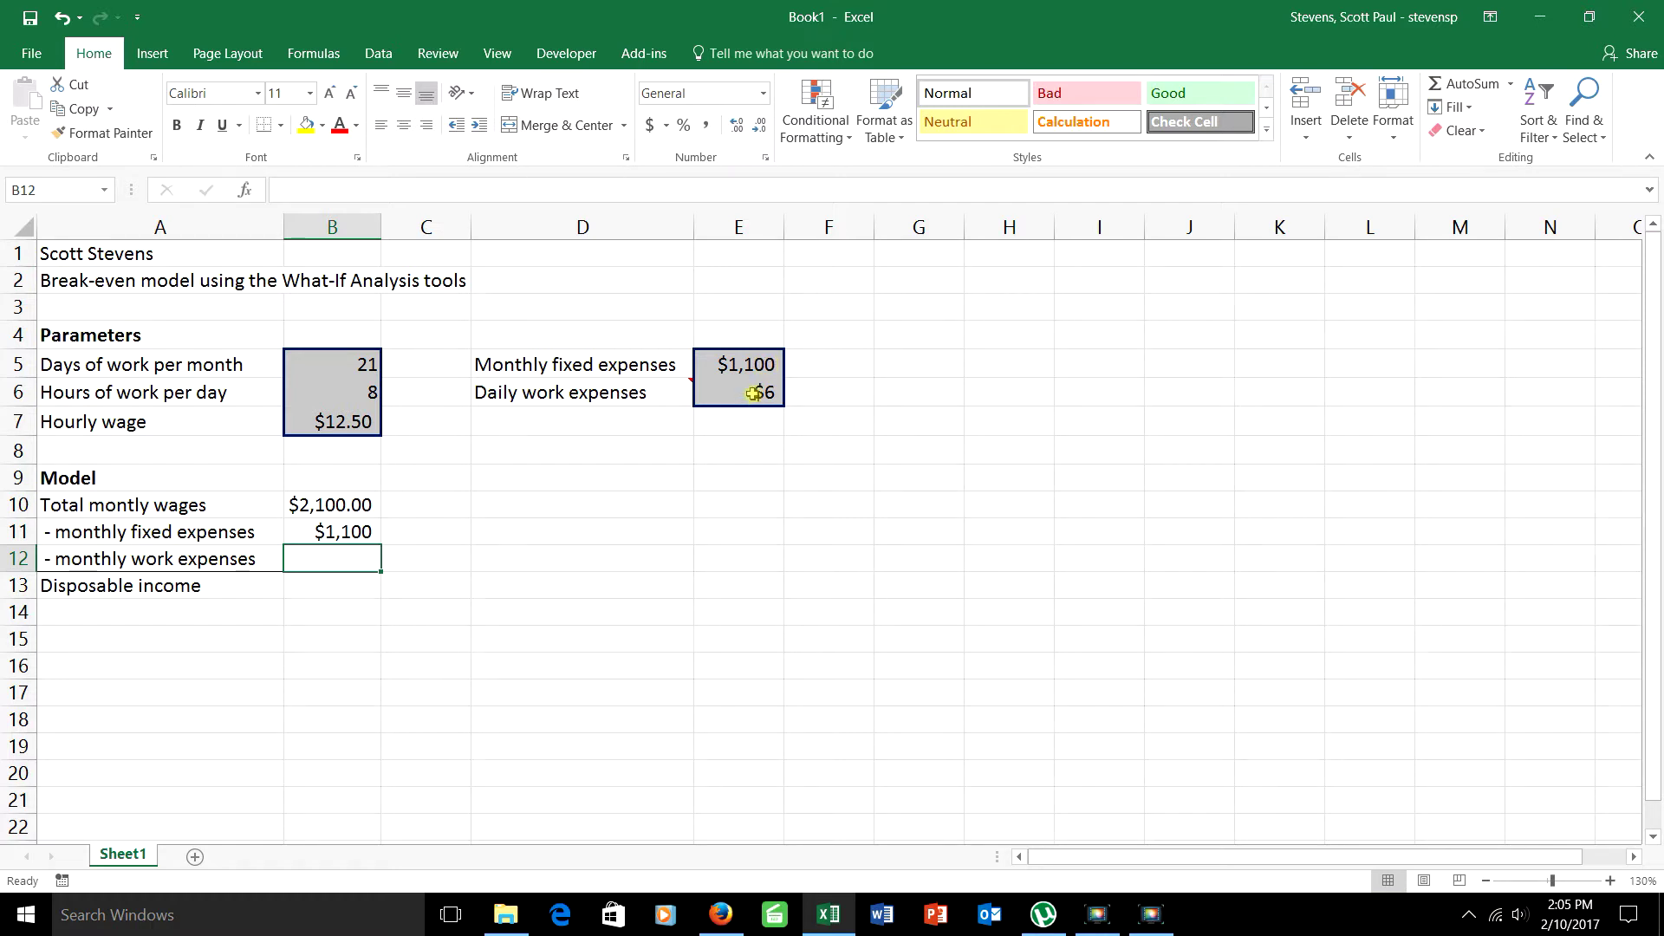
text(=)
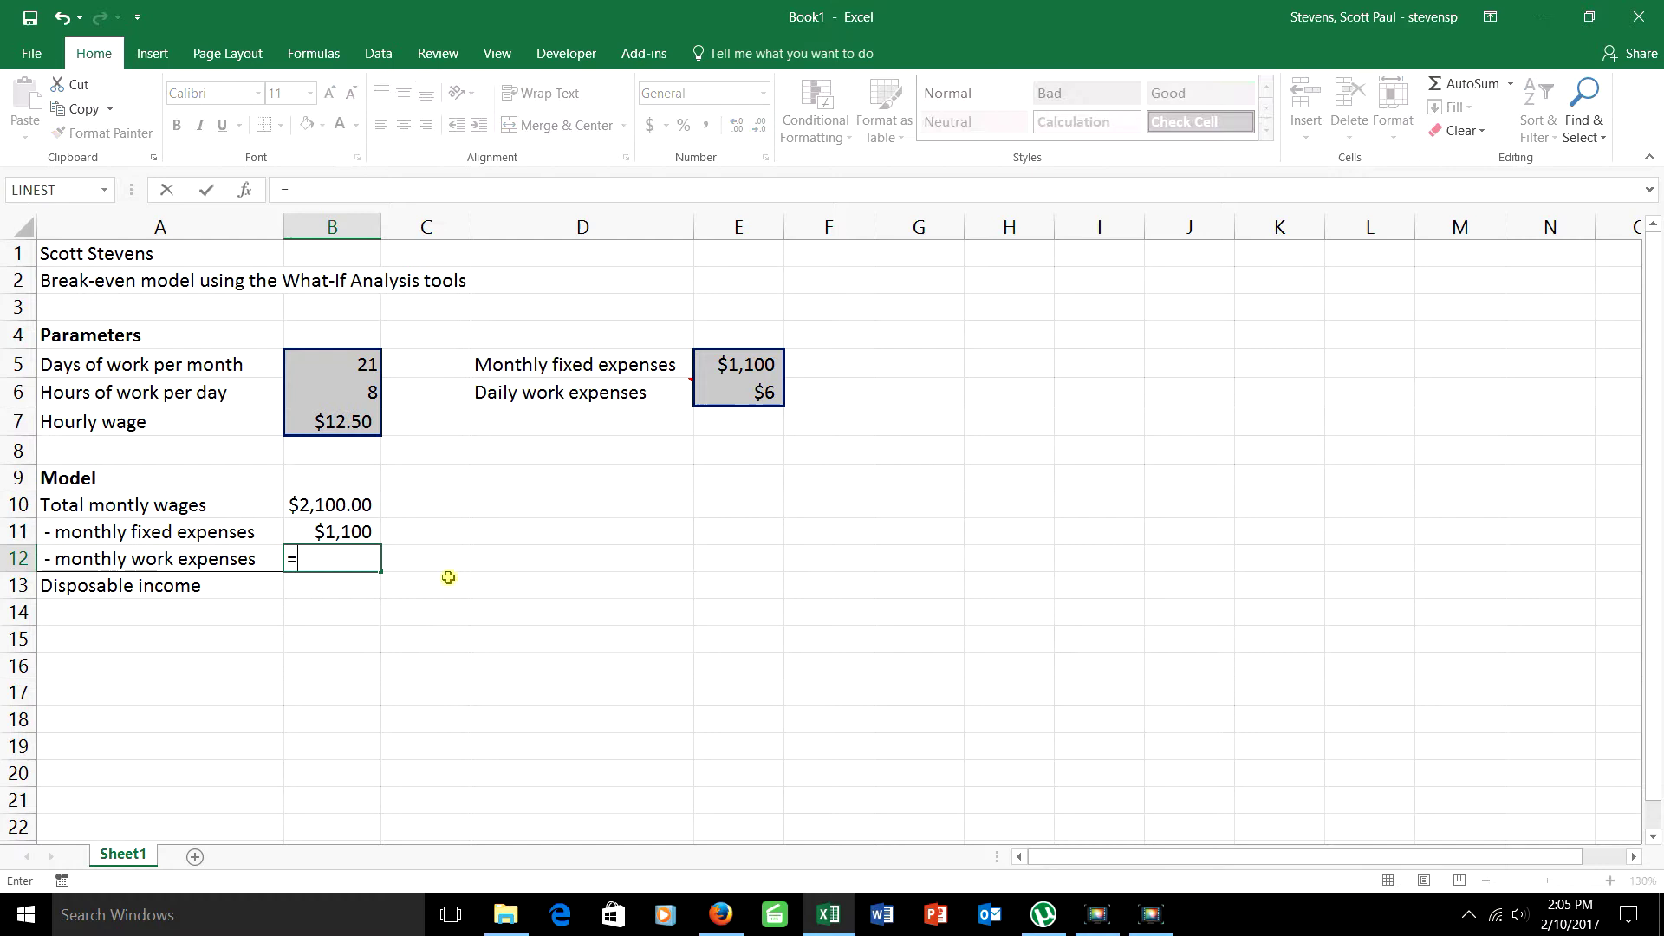
click(745, 395)
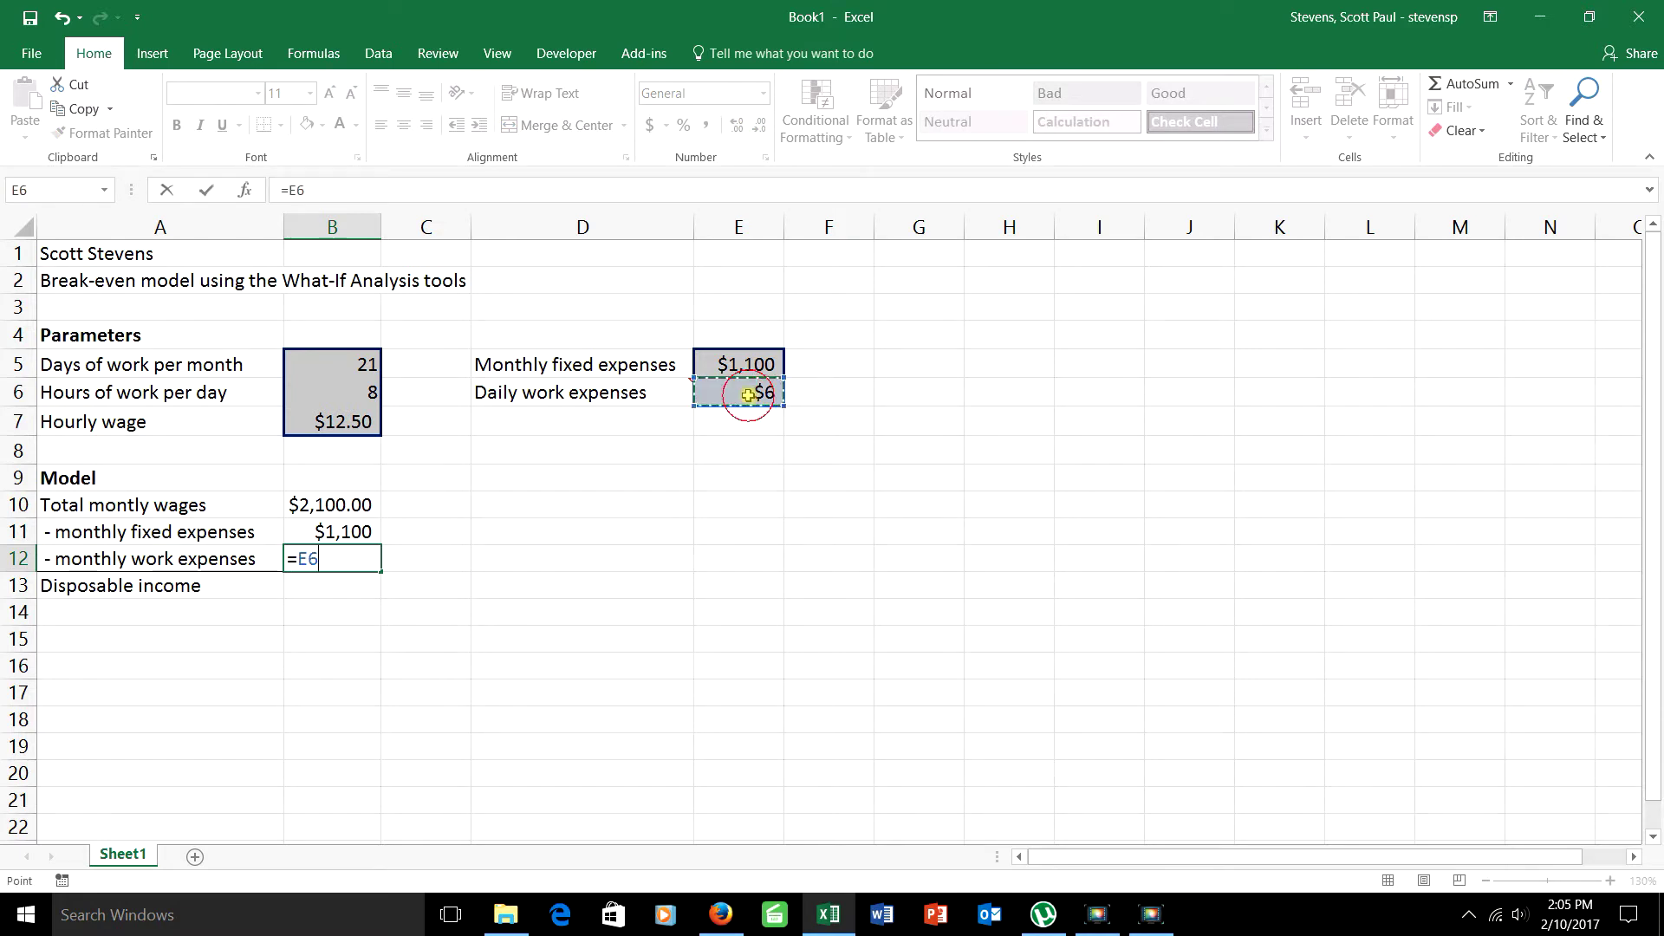
text(*)
click(351, 362)
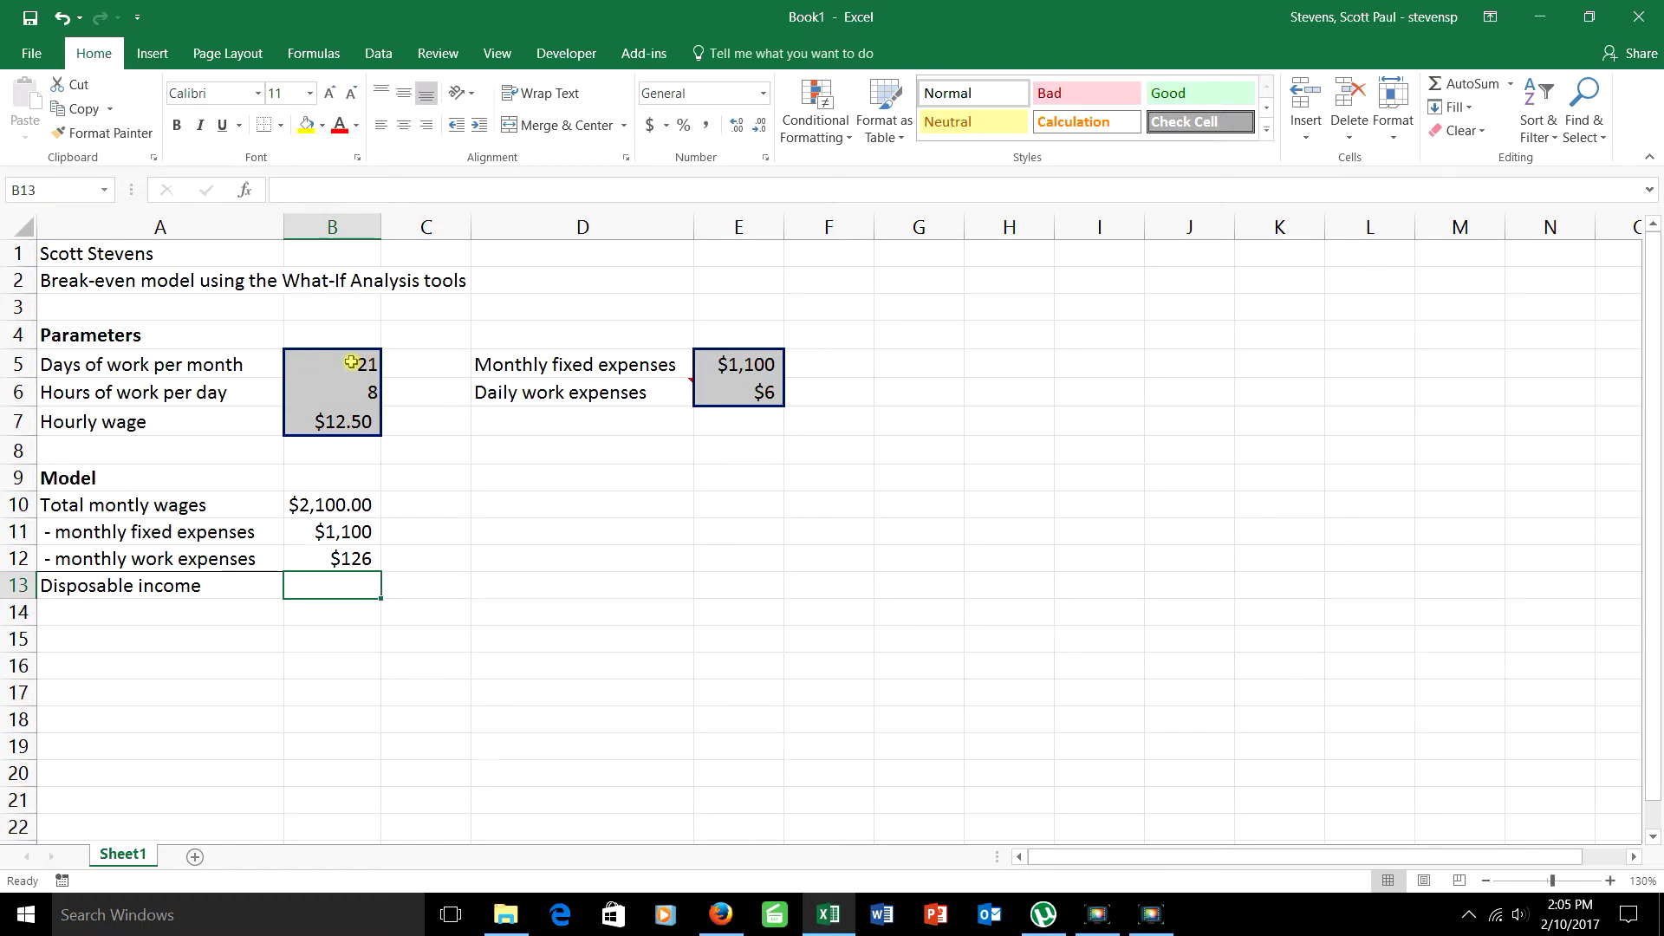
Compute disposable income in B13 as =B10-B11-B12, giving $874.00
text(=)
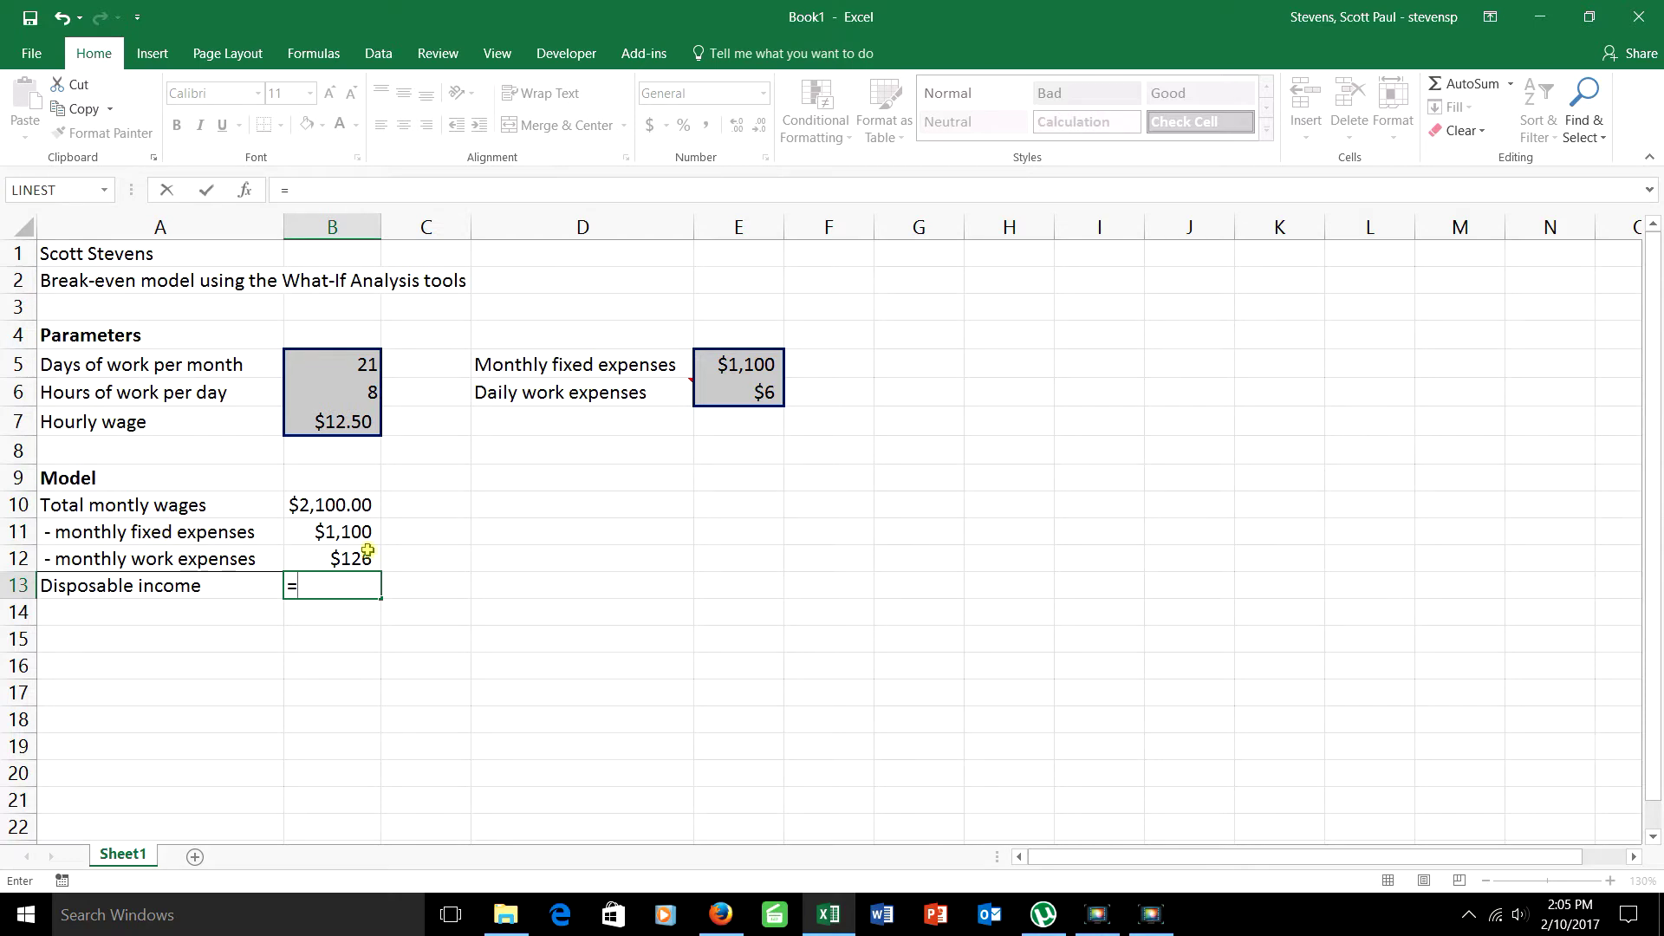
click(323, 503)
text(-)
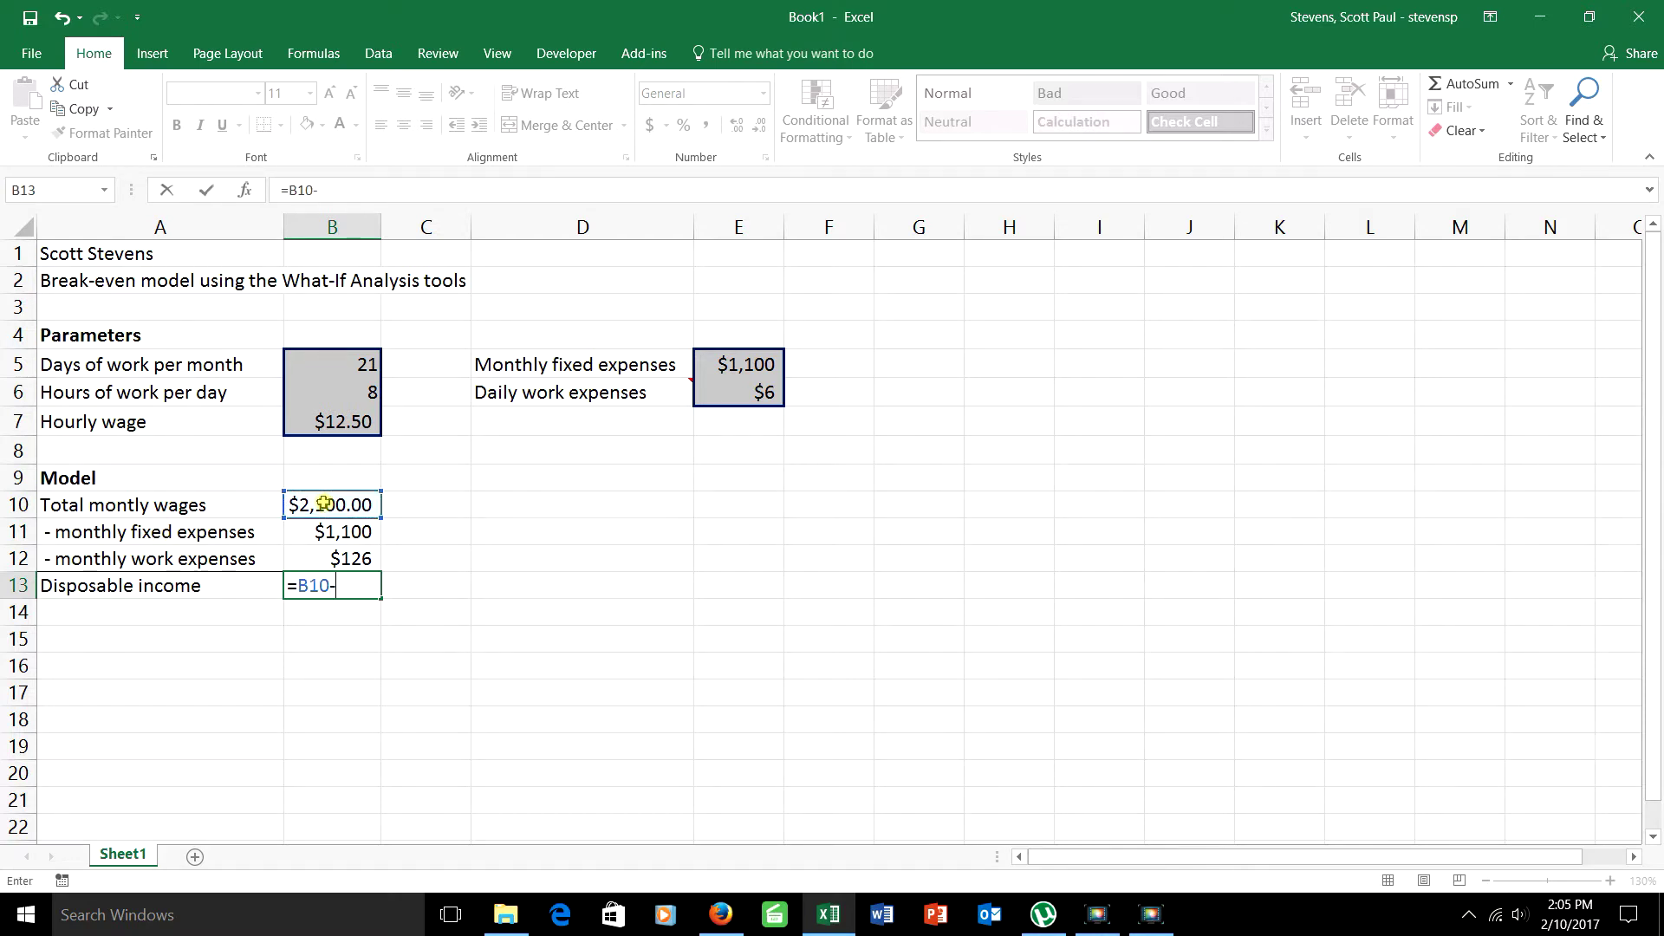
click(360, 532)
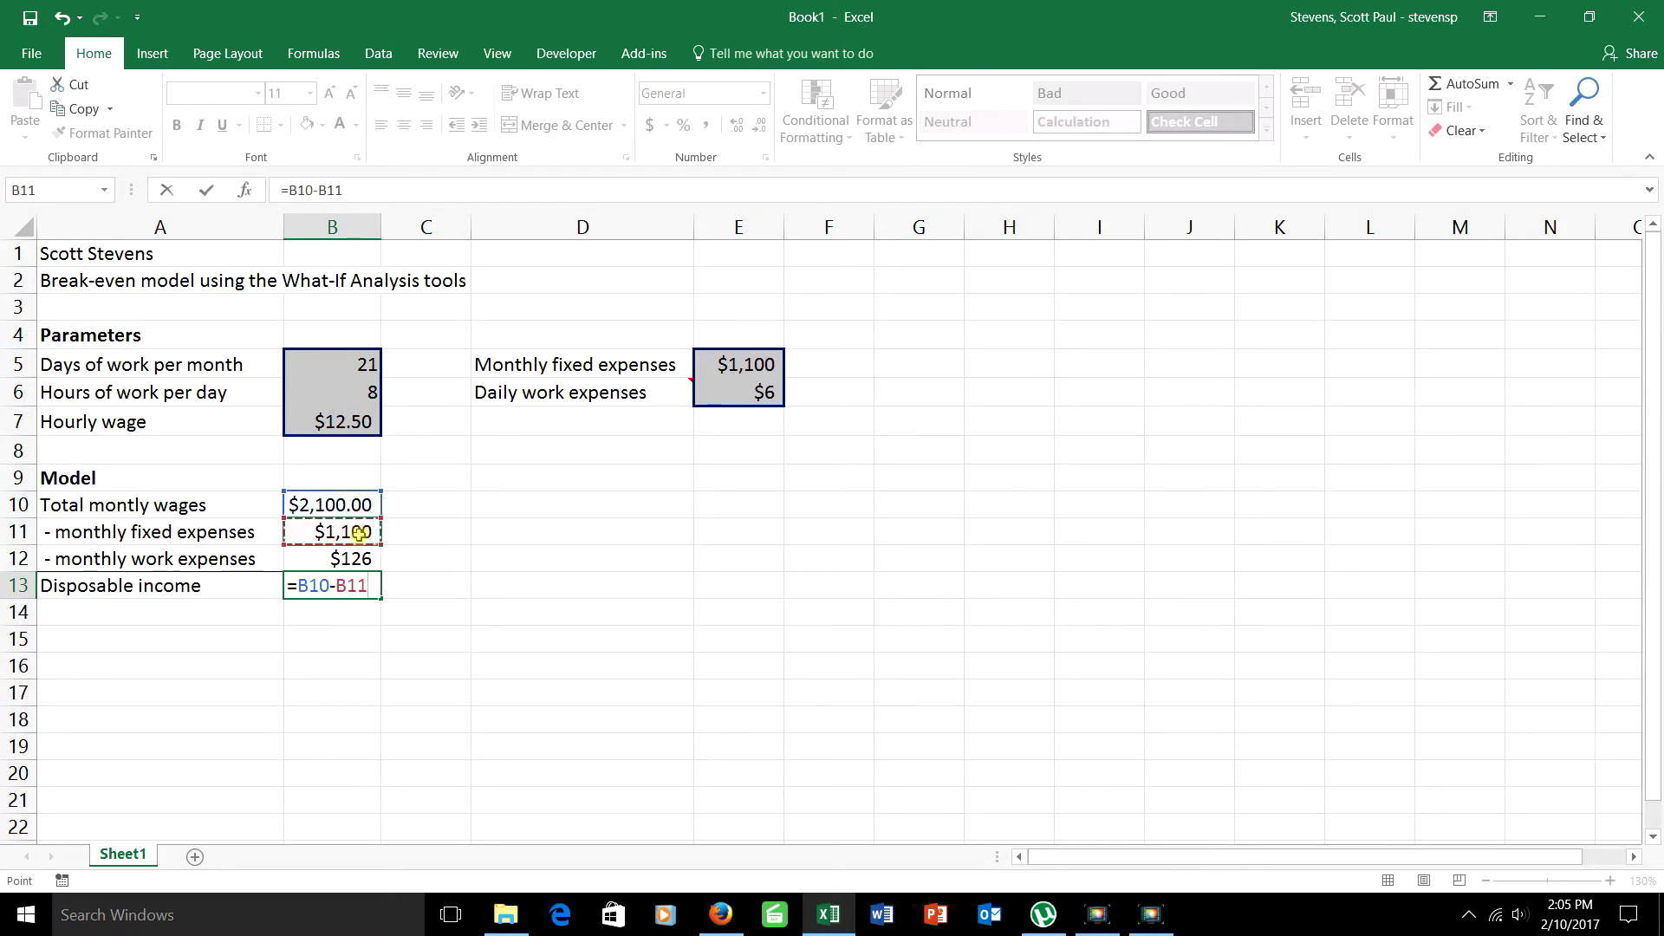
text(-)
click(361, 559)
key(Return)
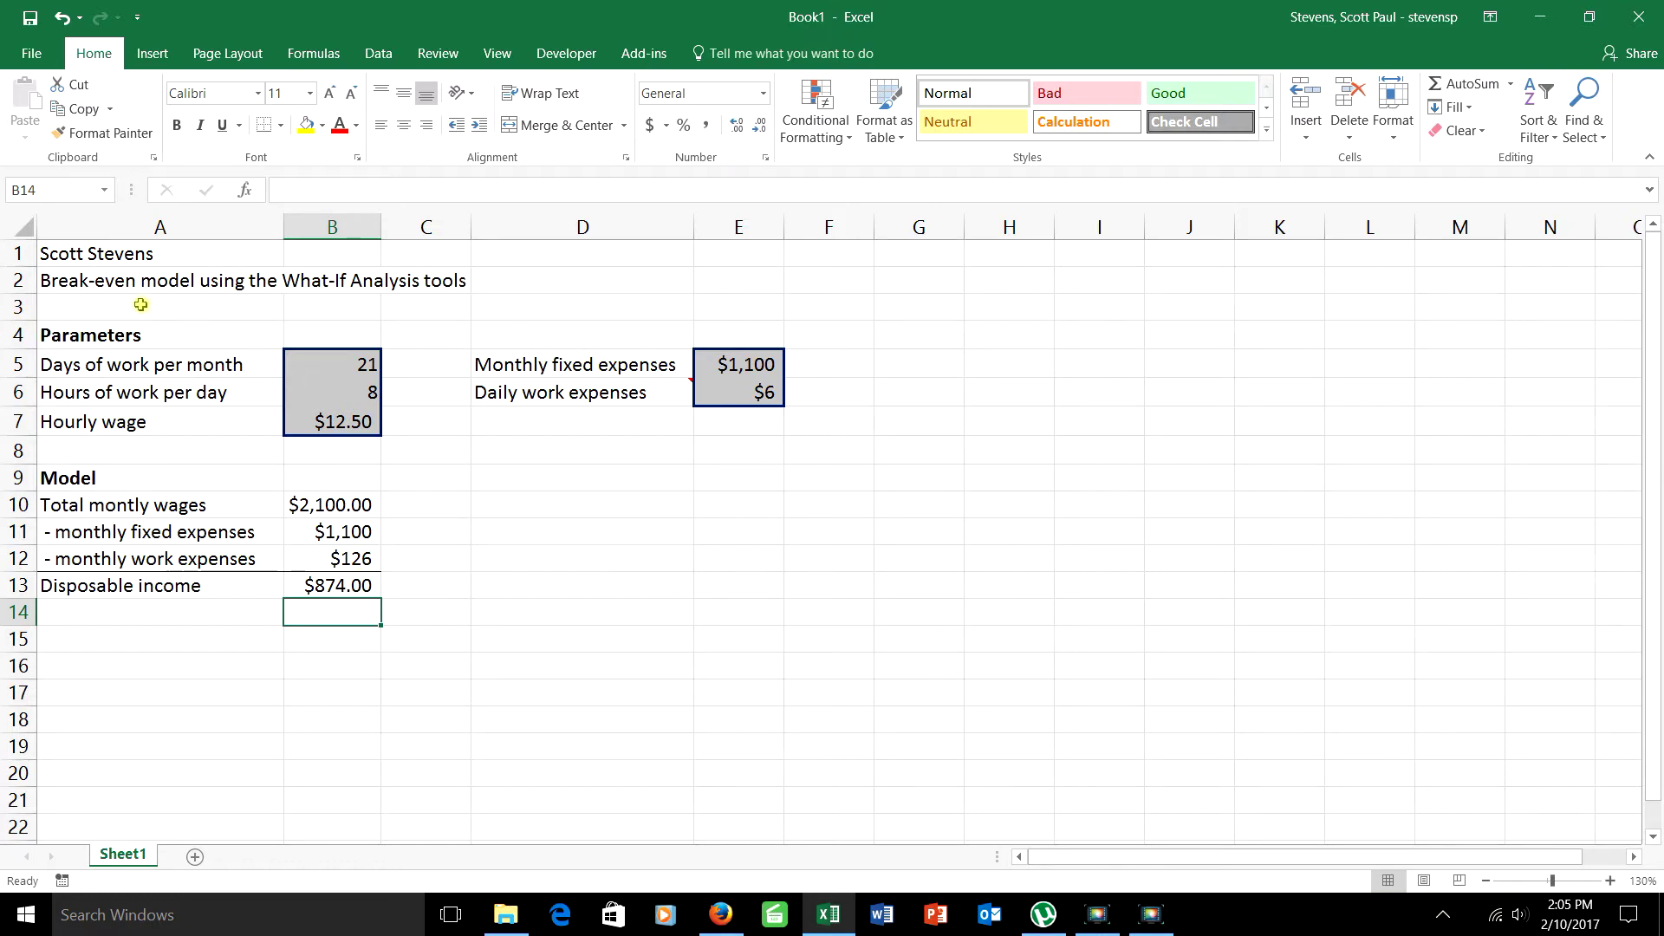
Apply Thick Outside Borders to the A4:E13 model block
drag(43, 332, 739, 590)
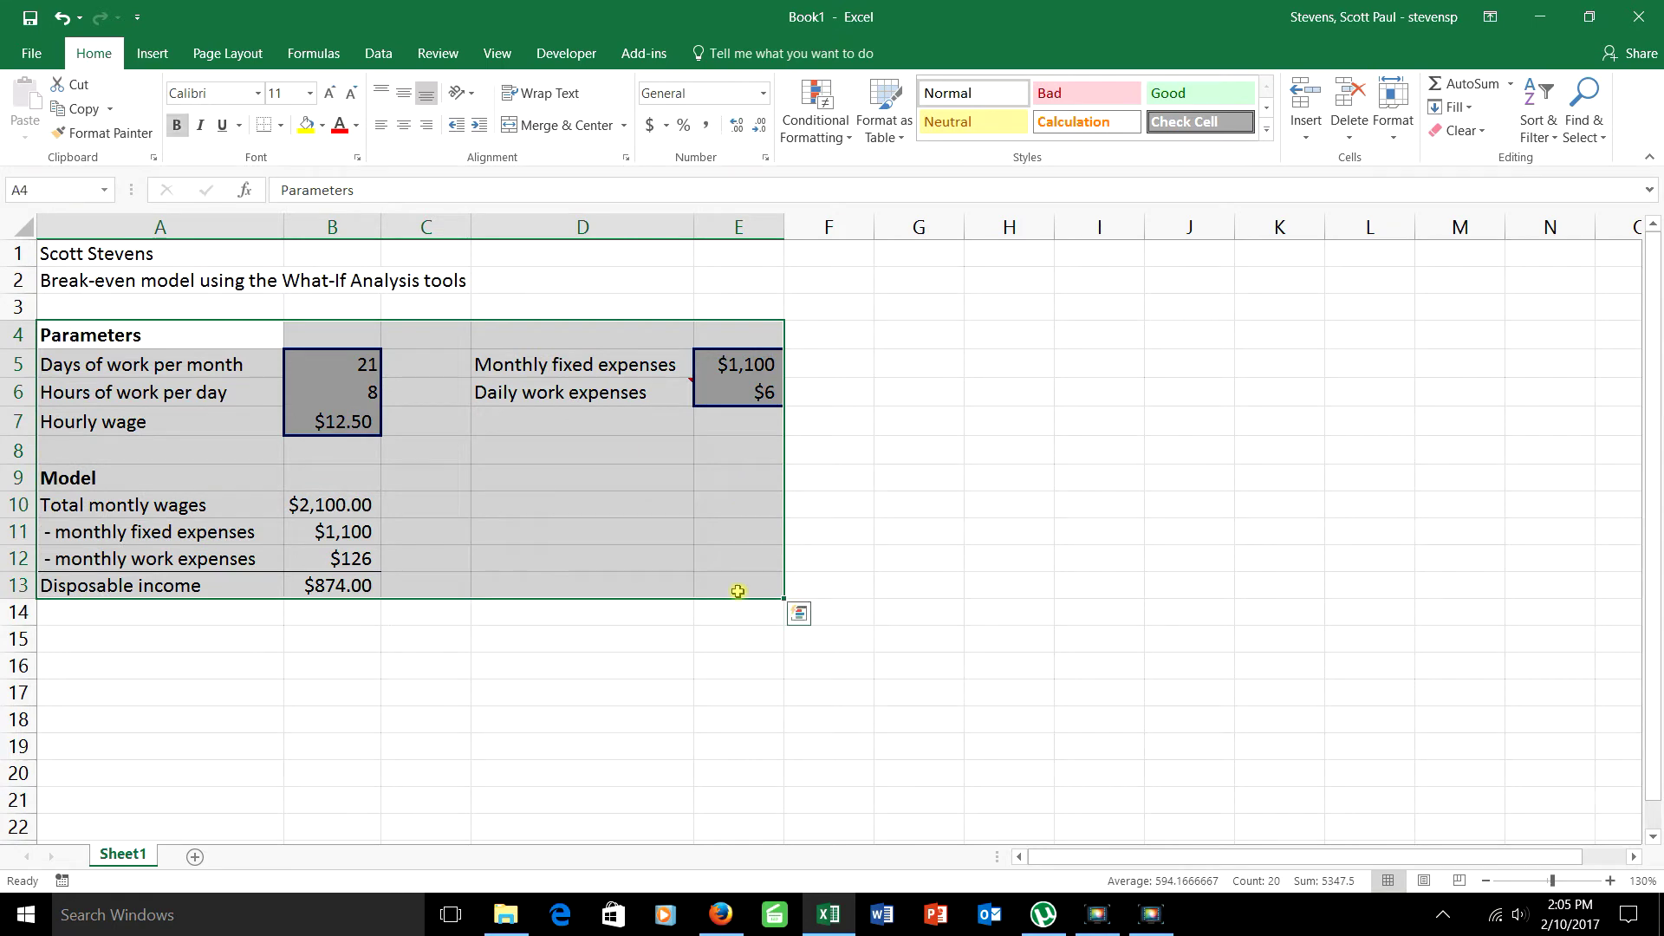
click(280, 125)
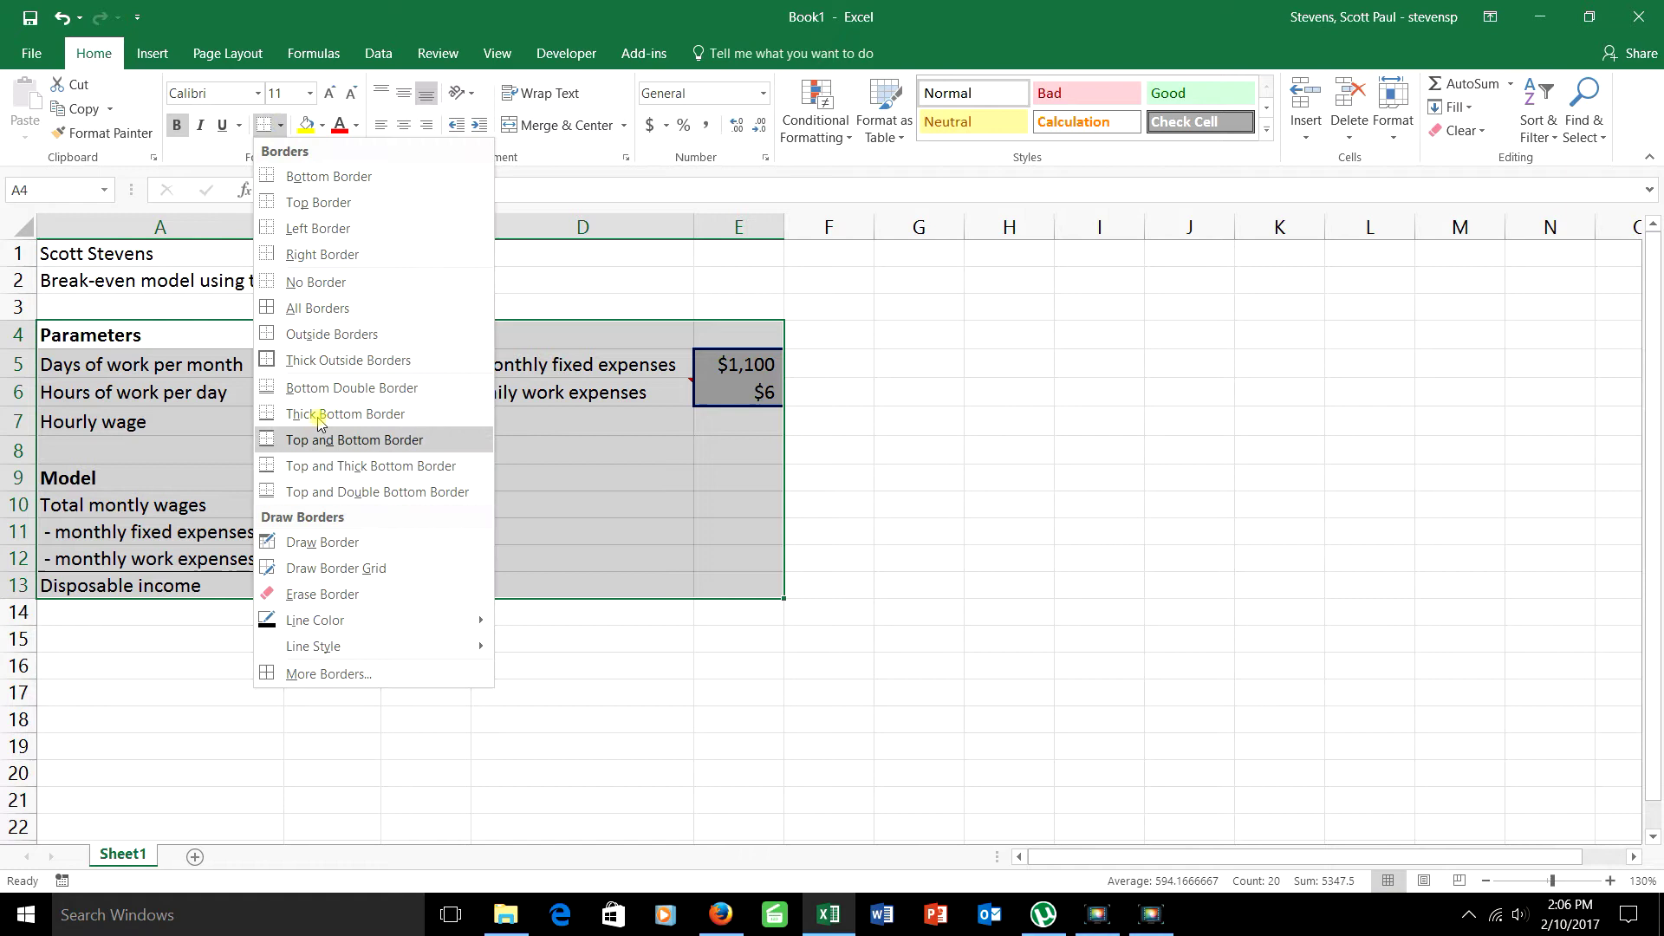
click(325, 360)
click(570, 631)
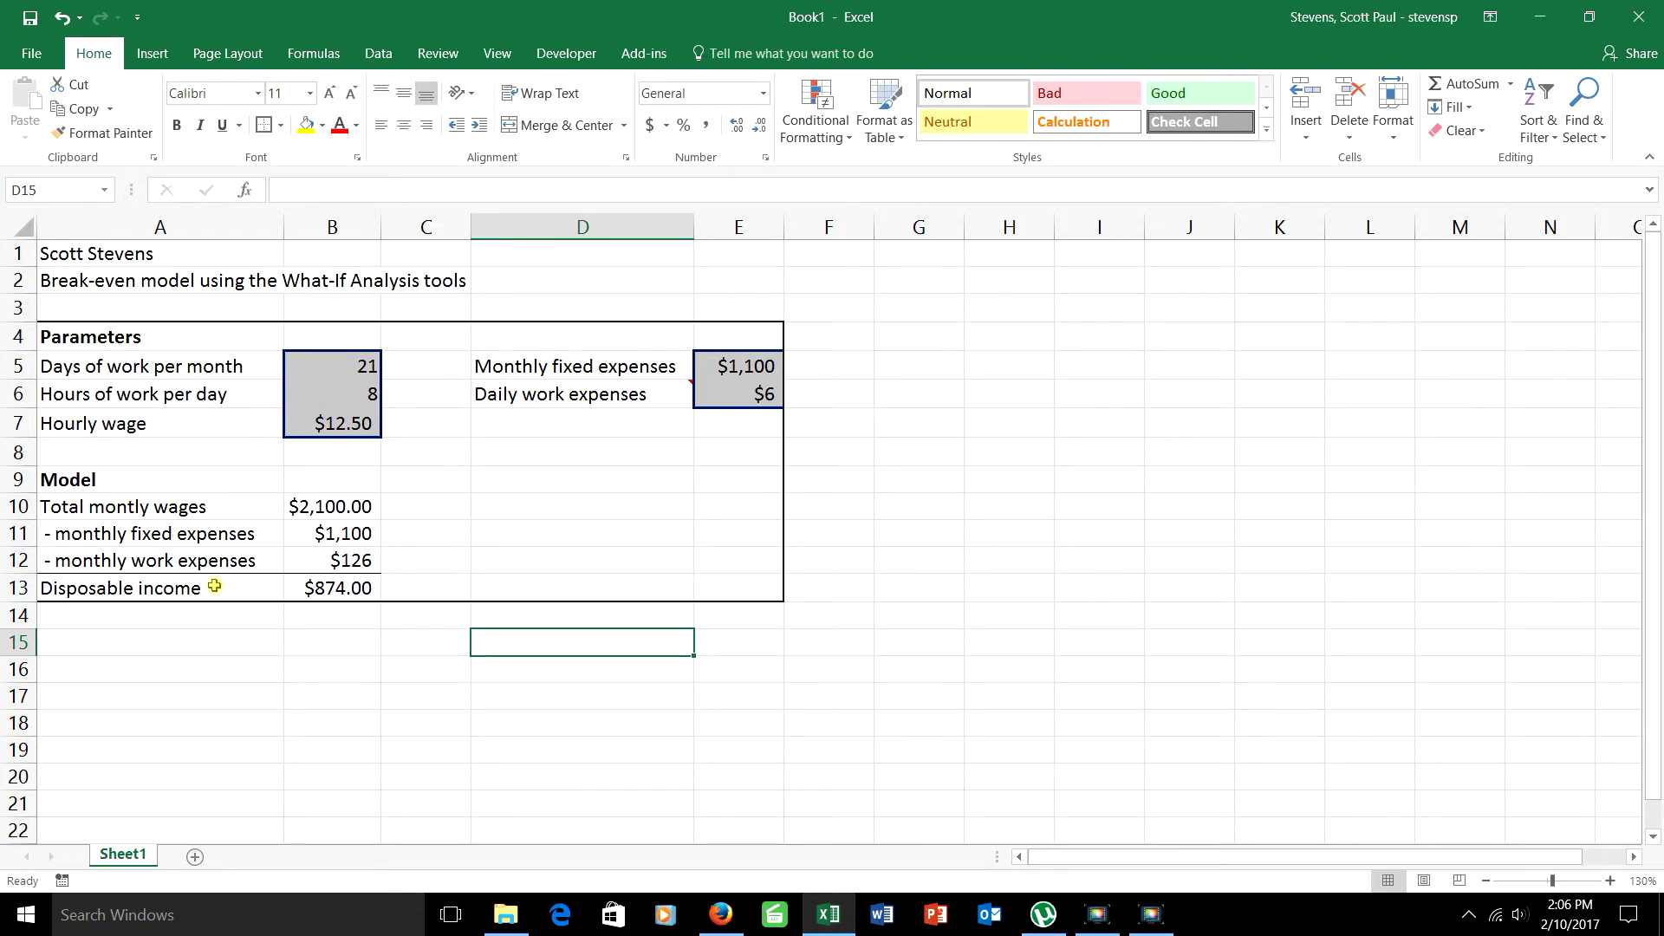
Check the wages, expense and disposable income formulas in B10 through B13
click(346, 588)
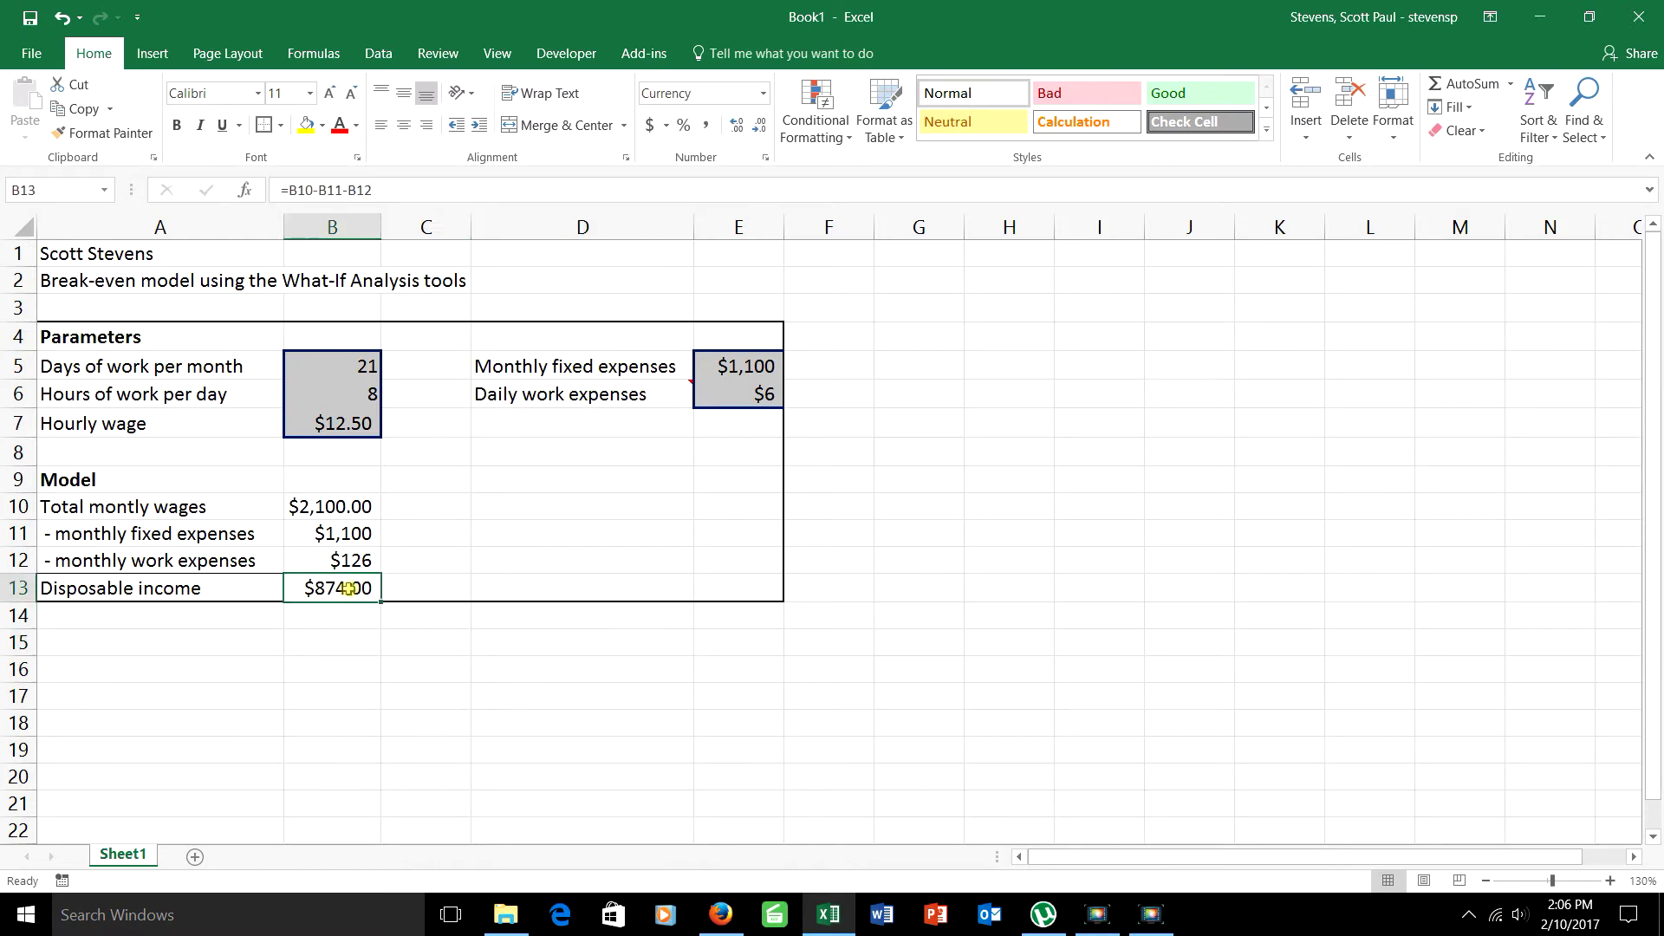
click(333, 506)
click(333, 530)
click(330, 560)
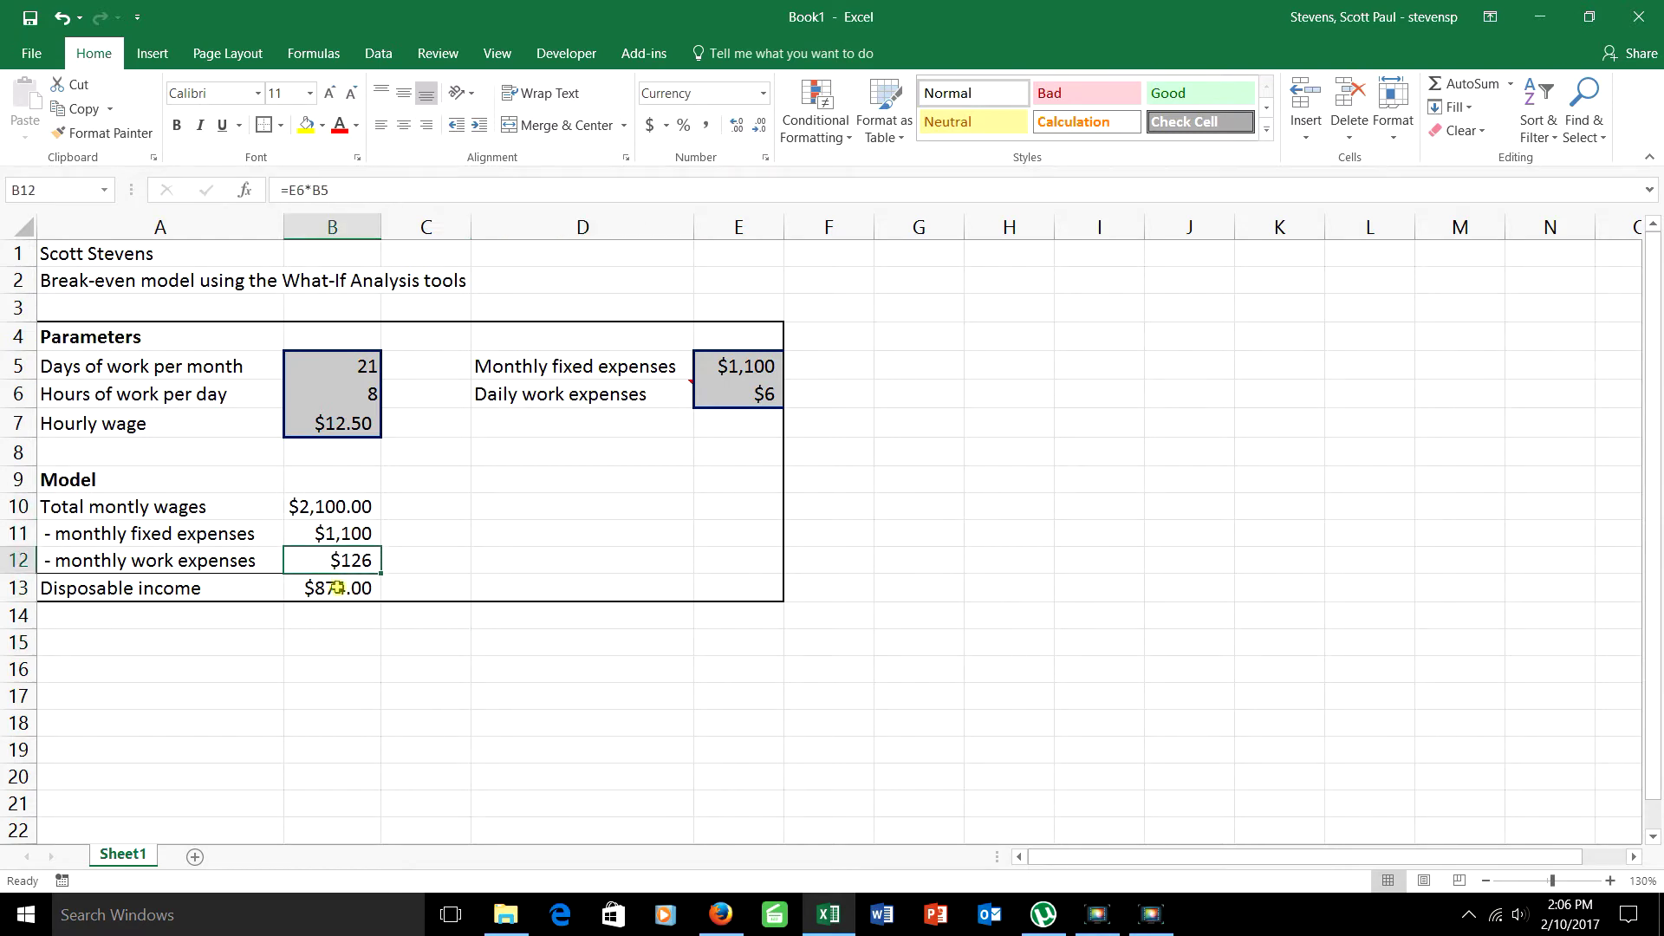
click(351, 588)
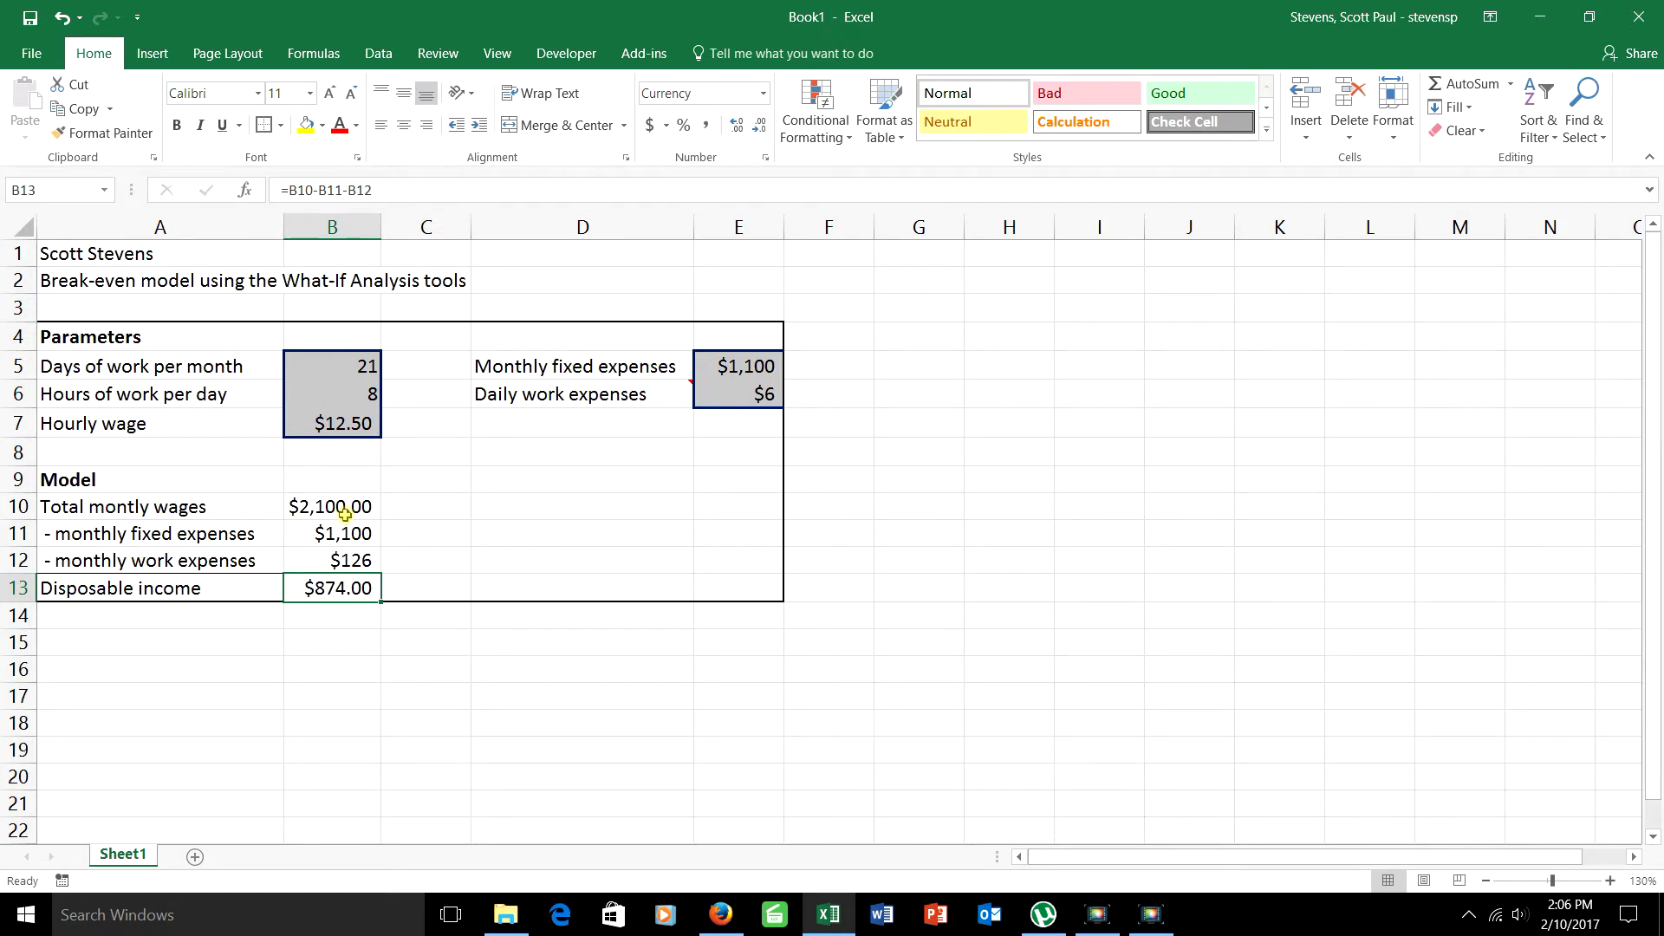
Correct the A10 label to 'Total monthly wages' by adding the missing h
click(160, 512)
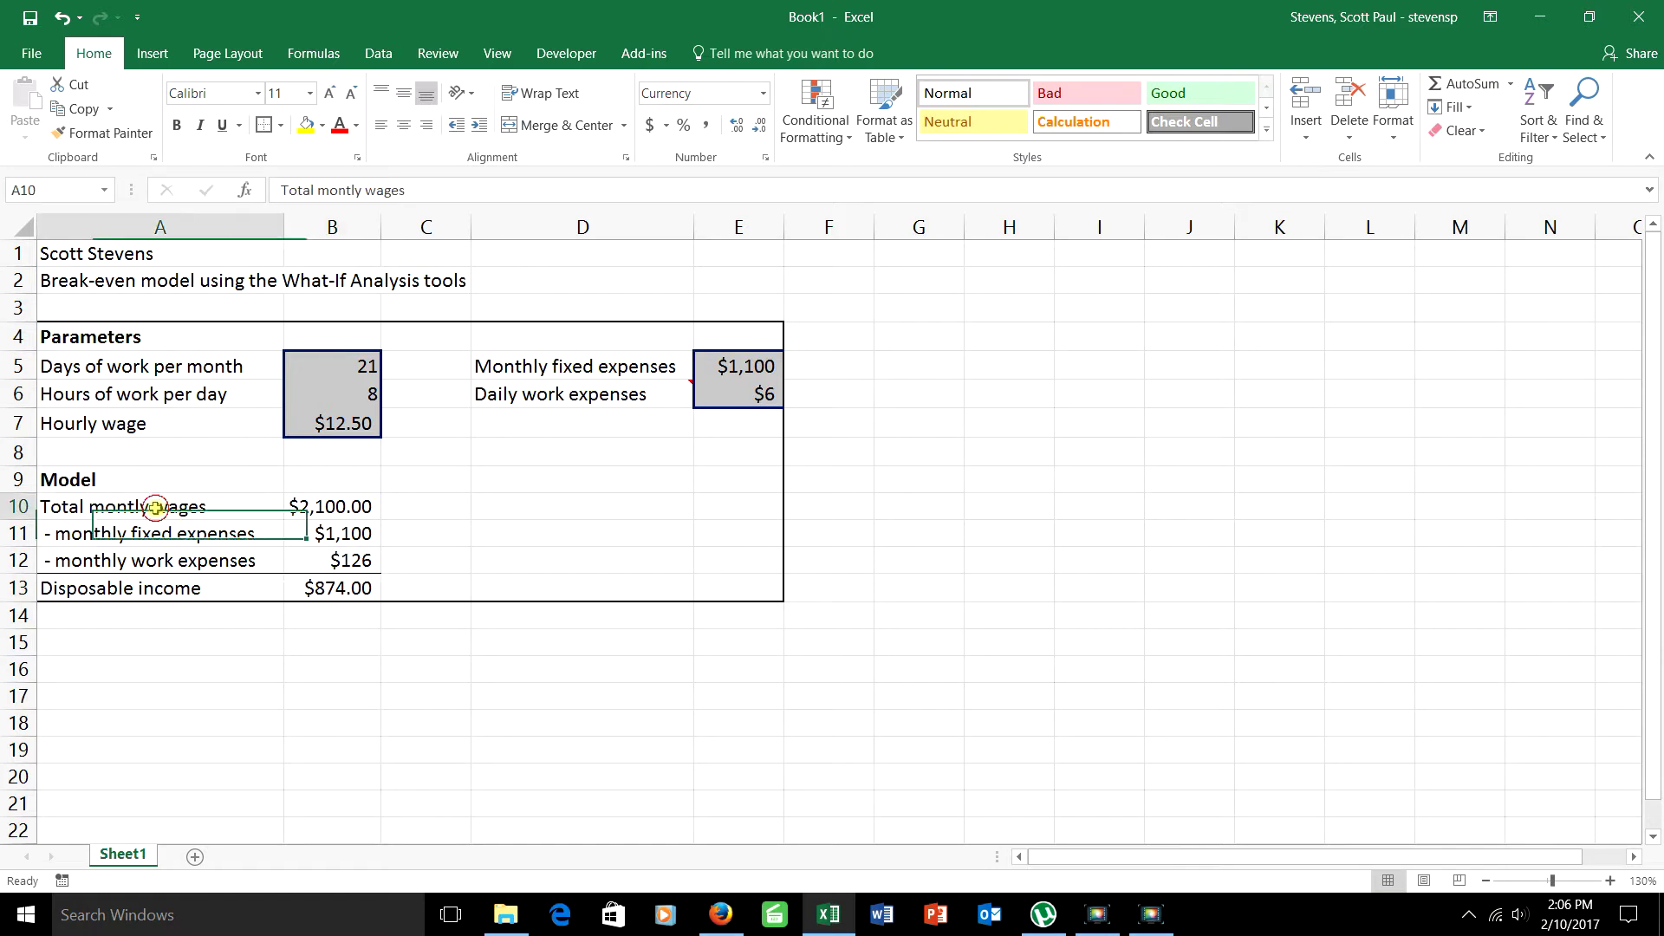
click(351, 191)
text(h)
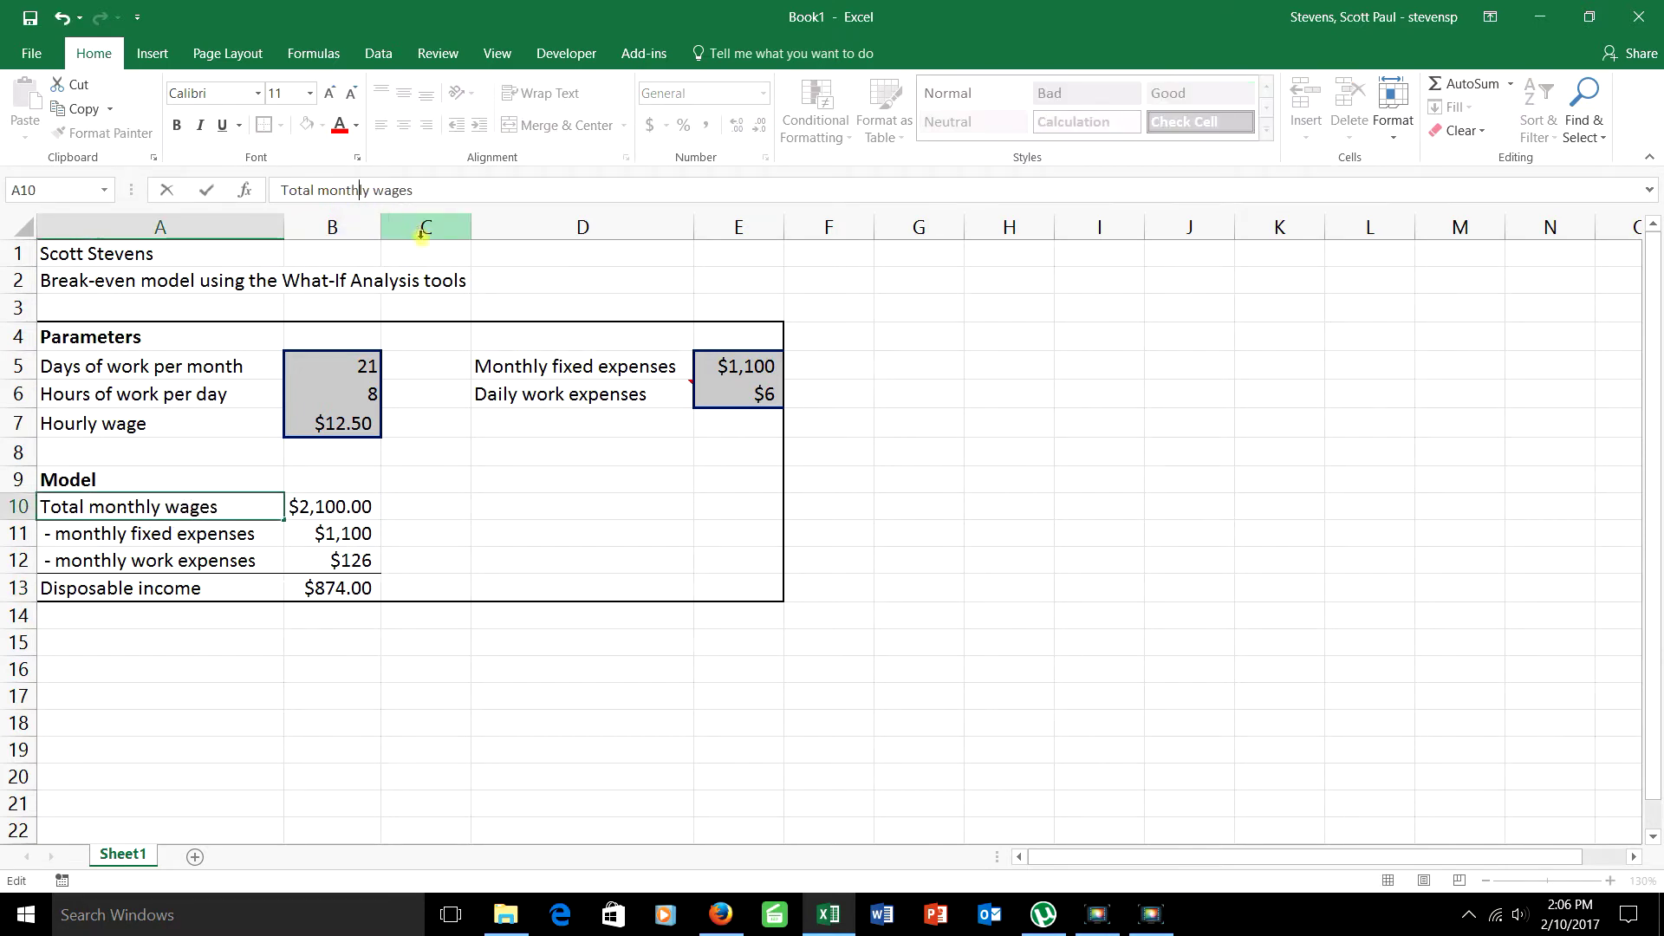
key(Return)
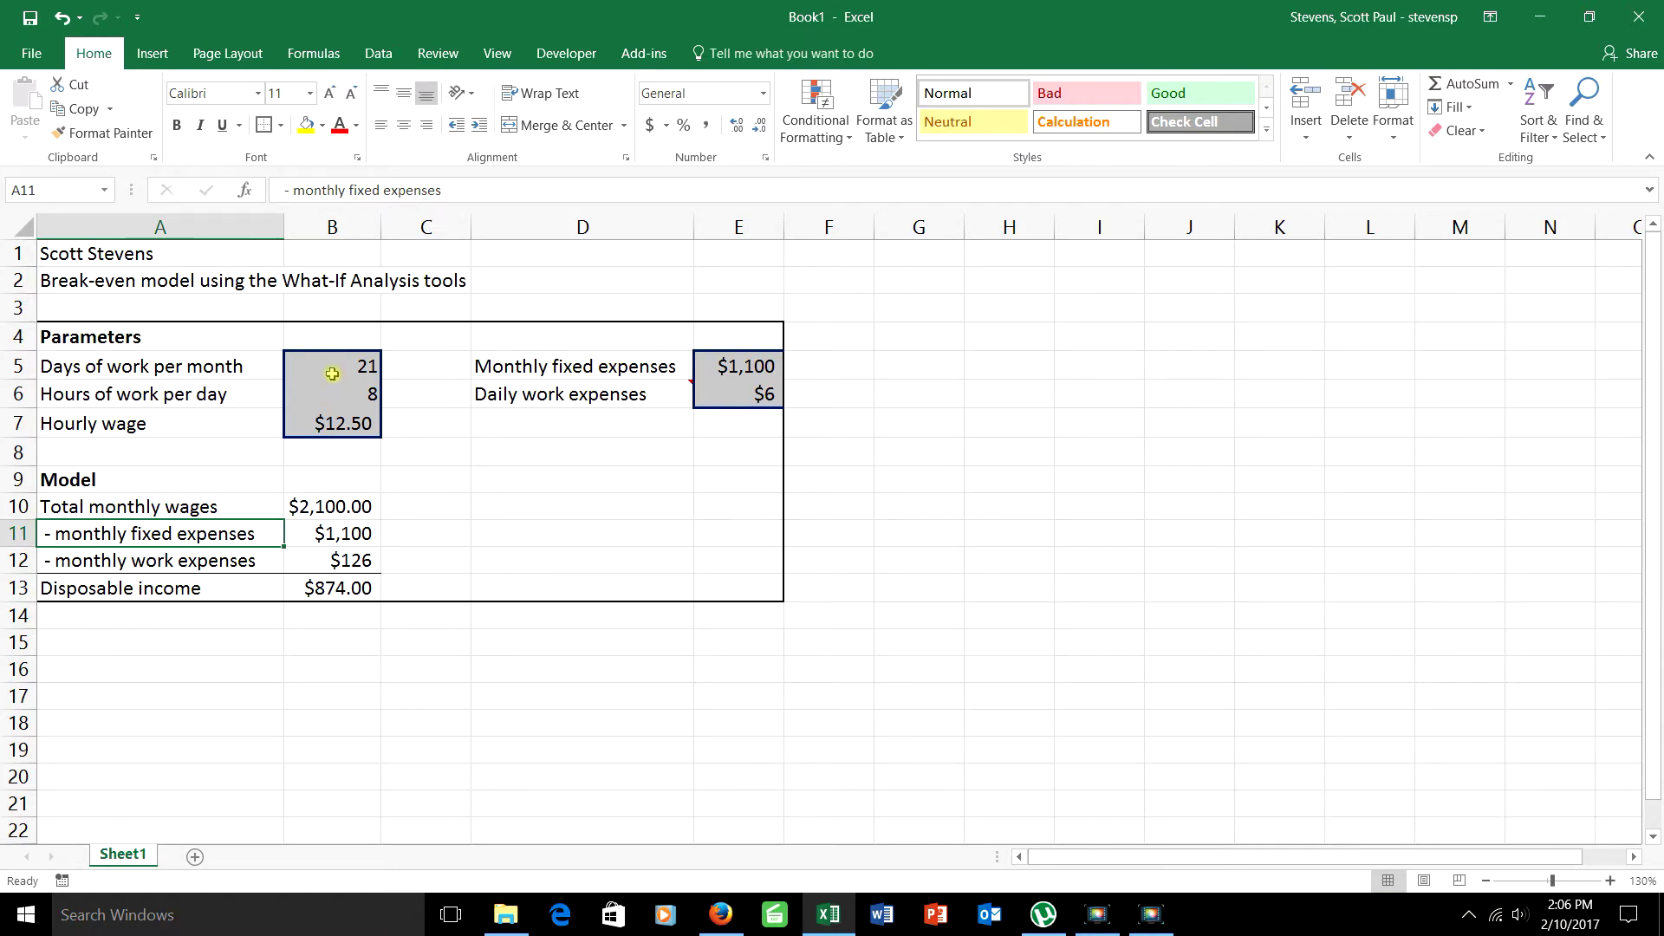
Give the $874.00 disposable income cell B13 a light green fill
click(338, 591)
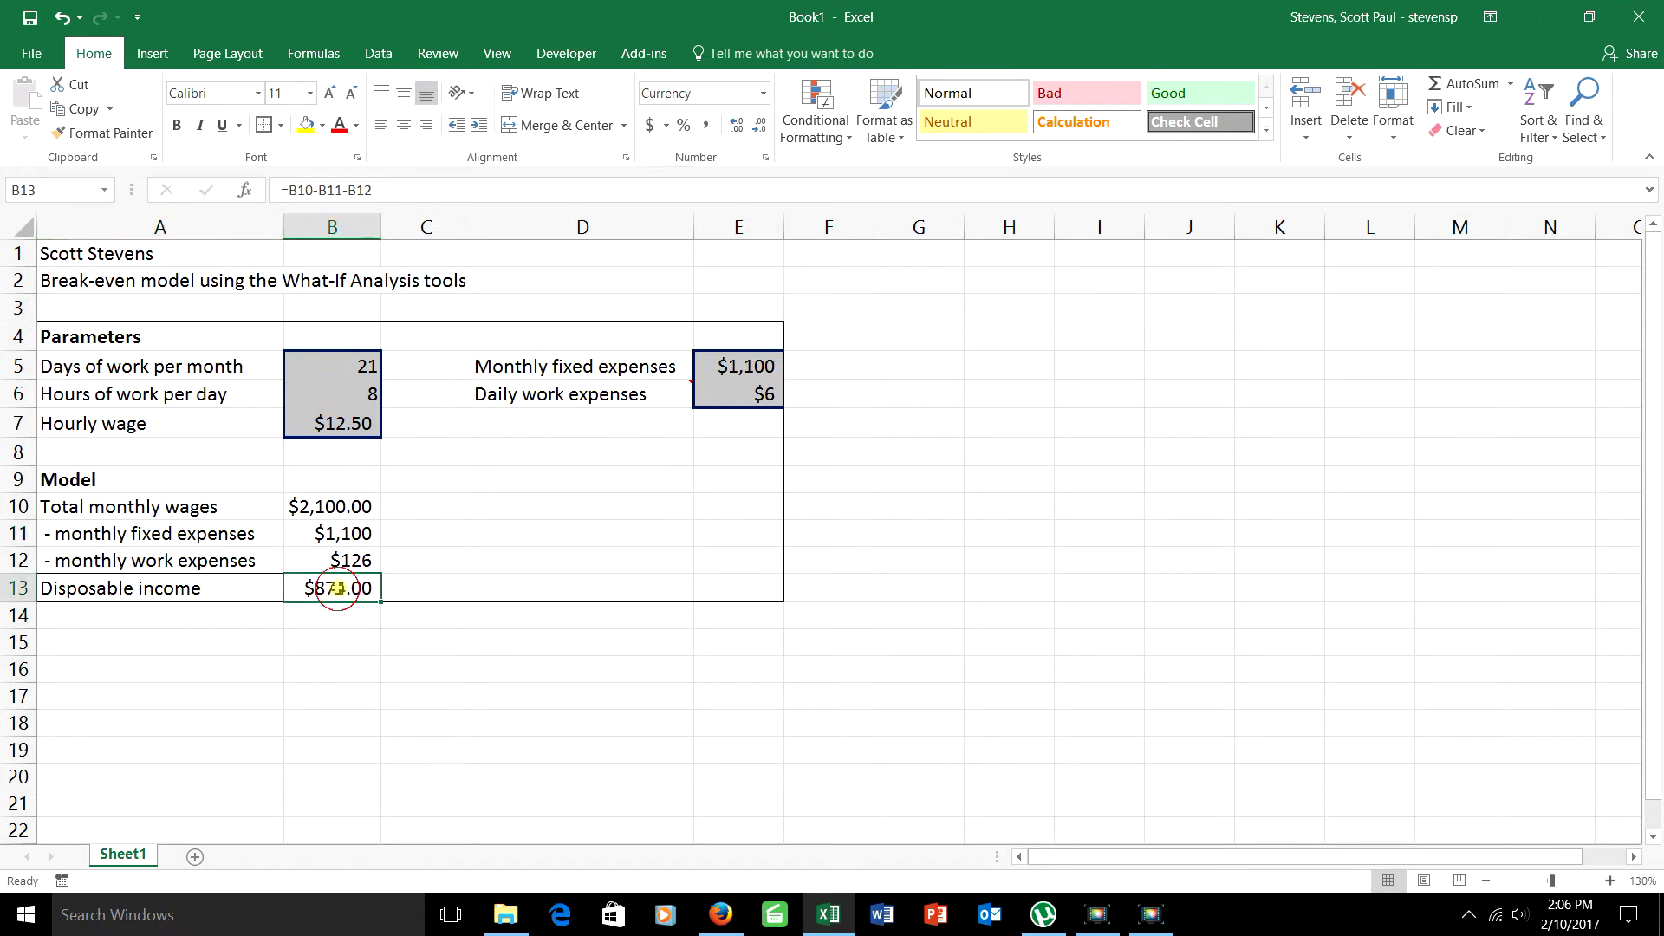
click(322, 125)
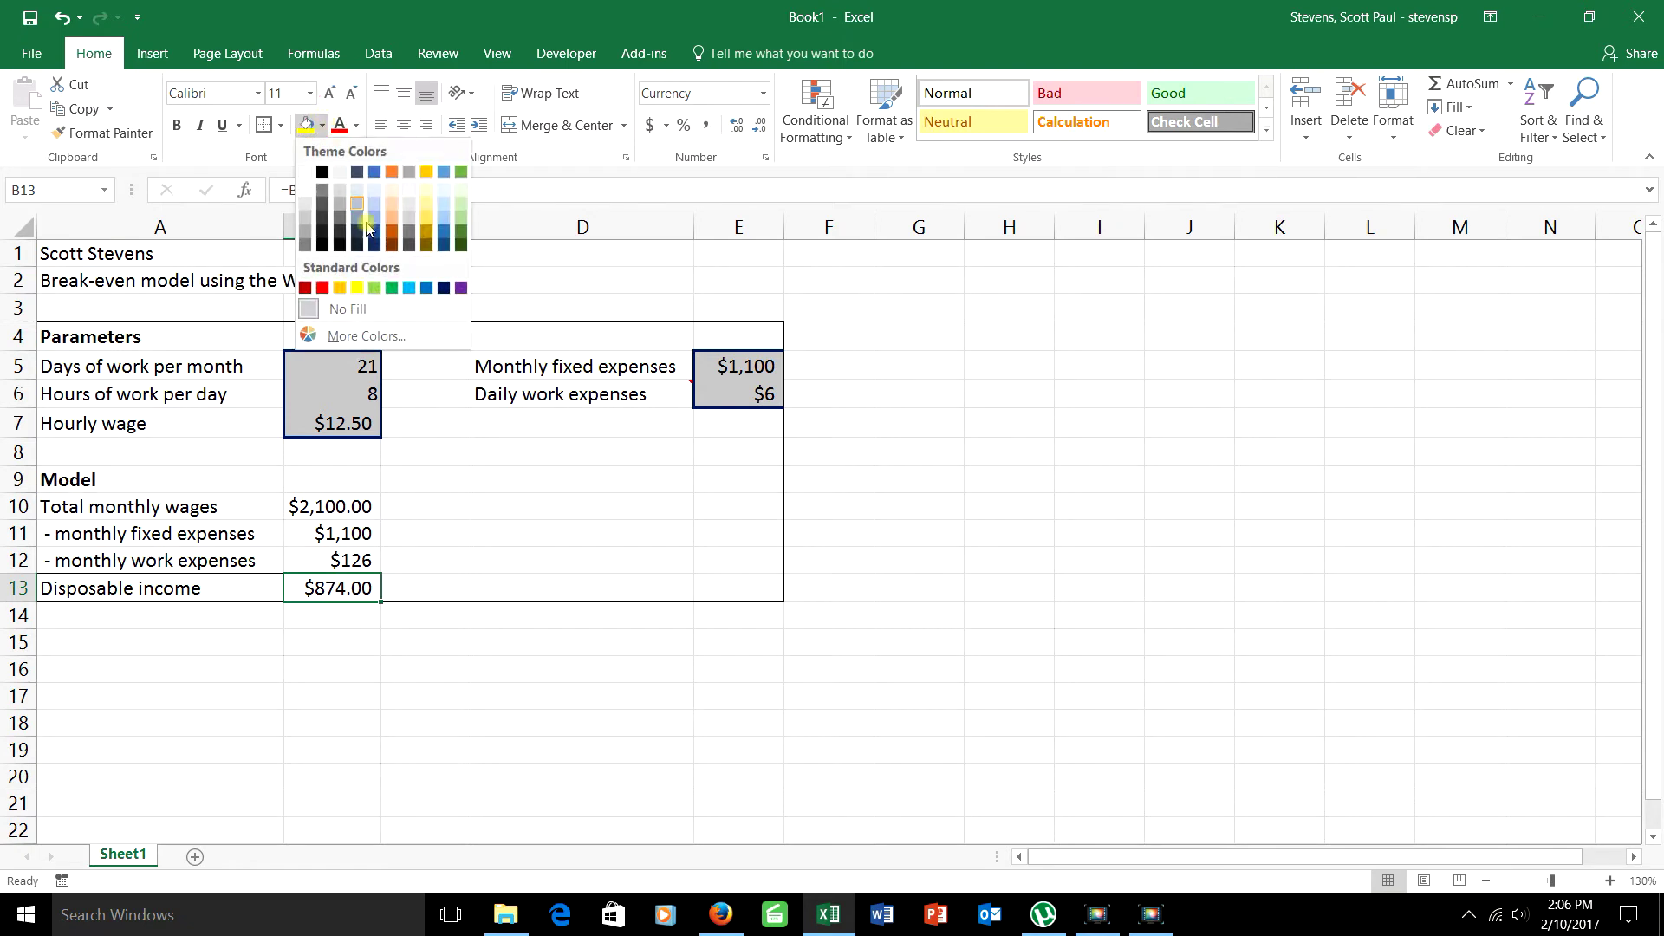
click(376, 293)
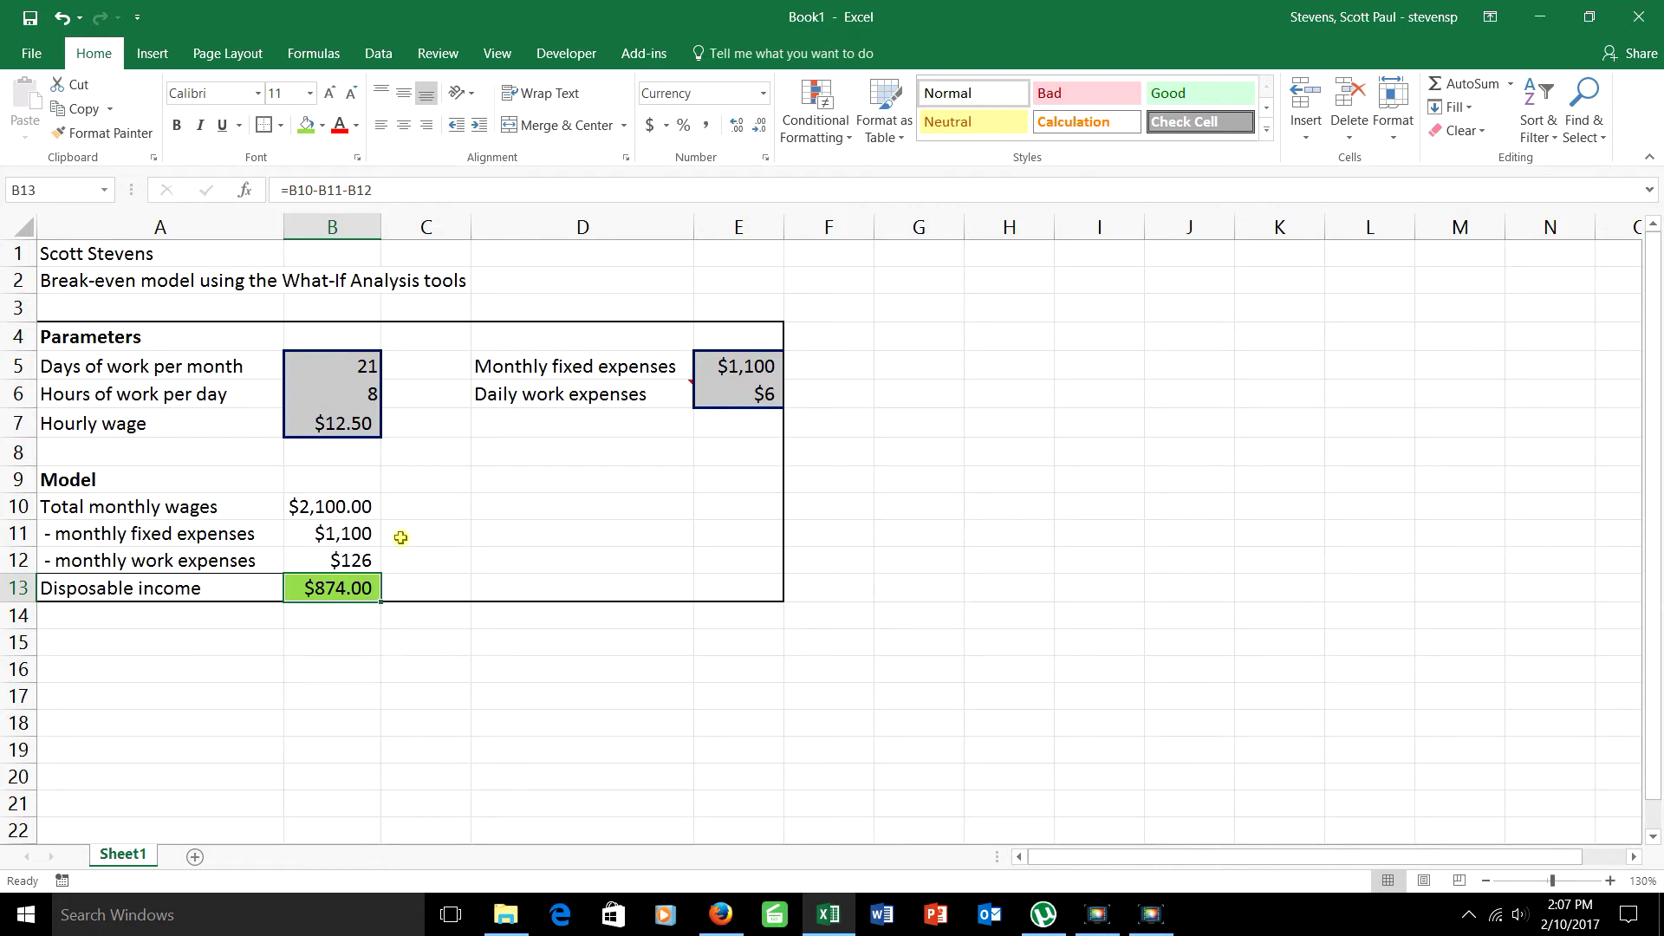
click(908, 340)
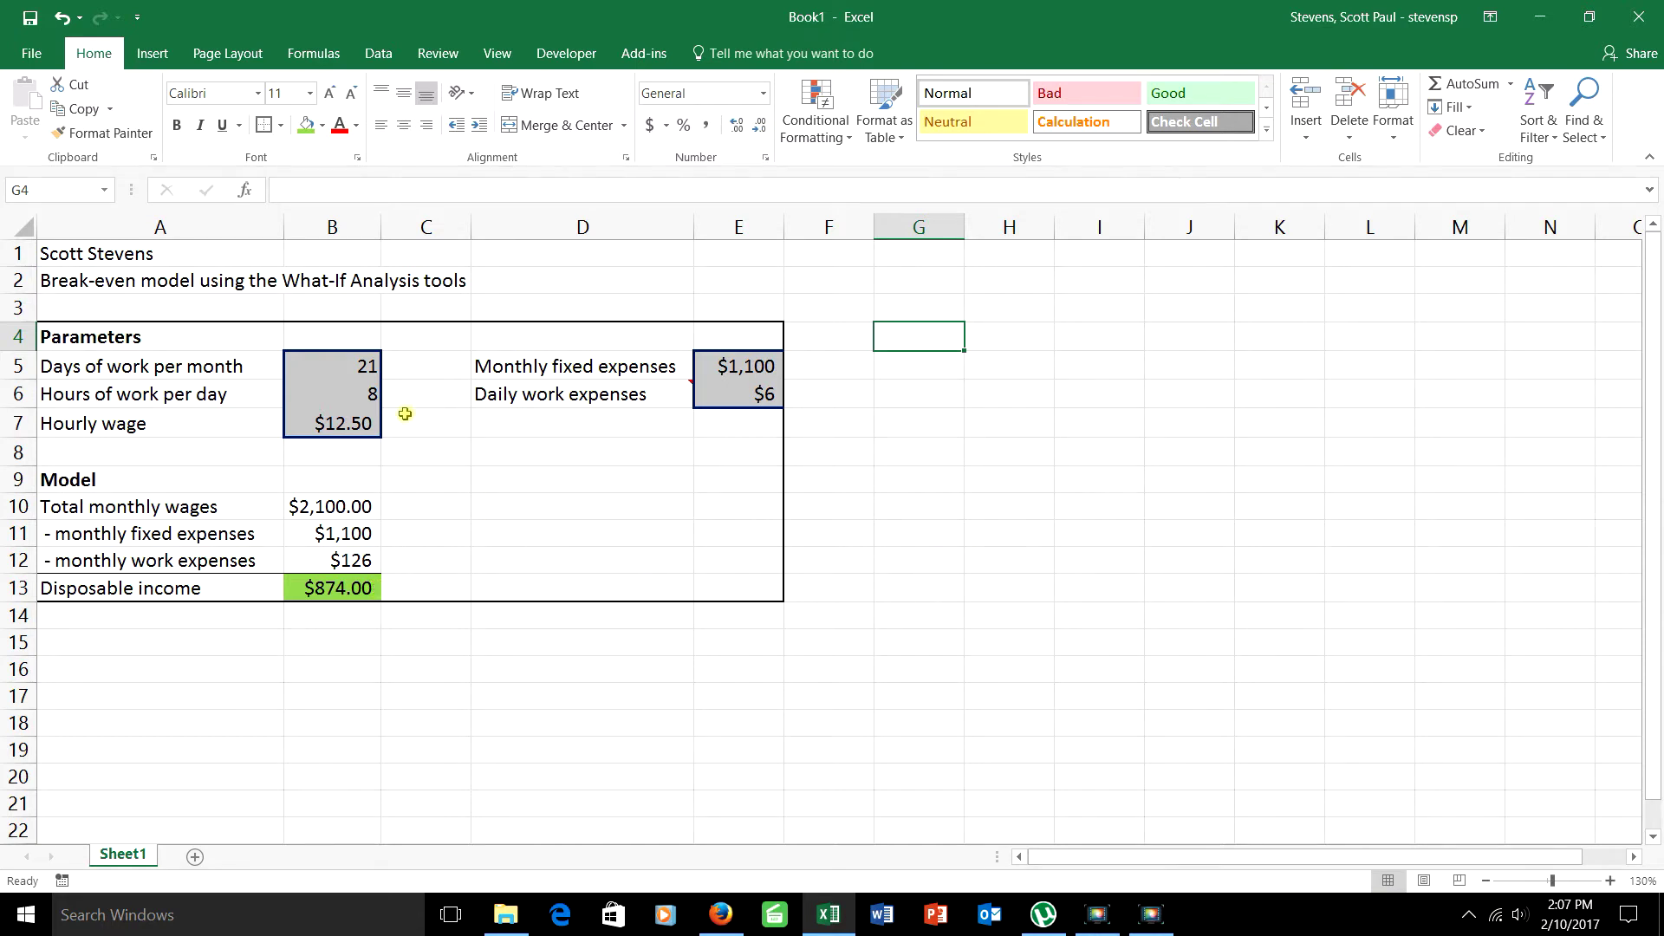
Enter the header 'Day working per month' in G4 and autofit column G
text(Da)
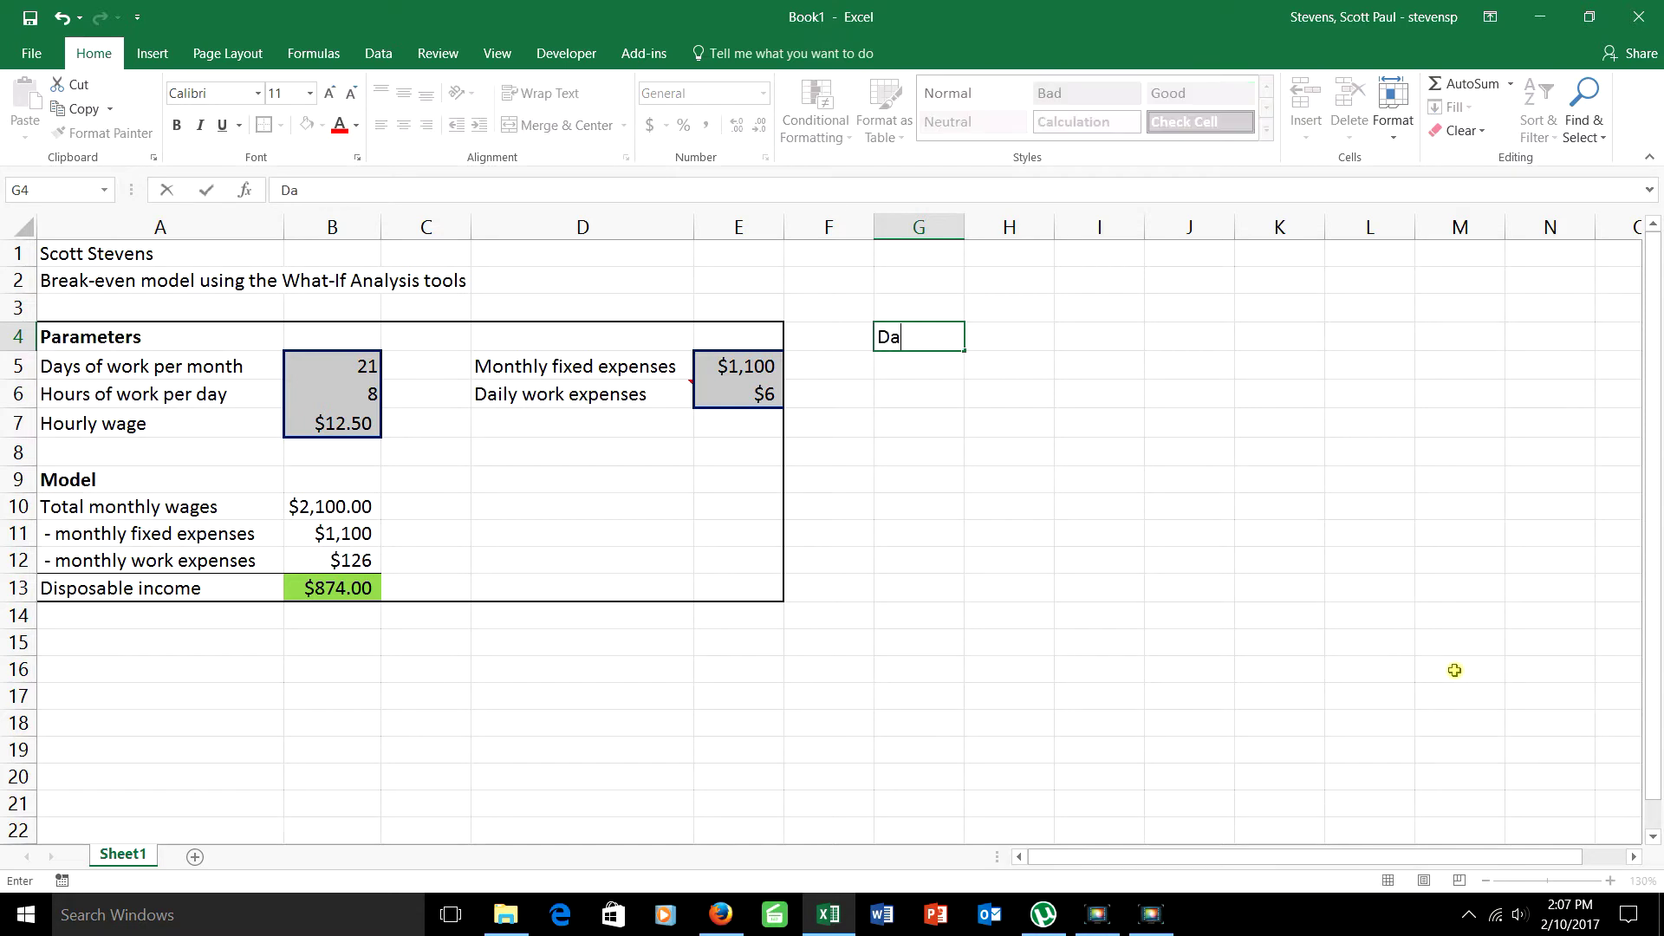
text(y working per mont)
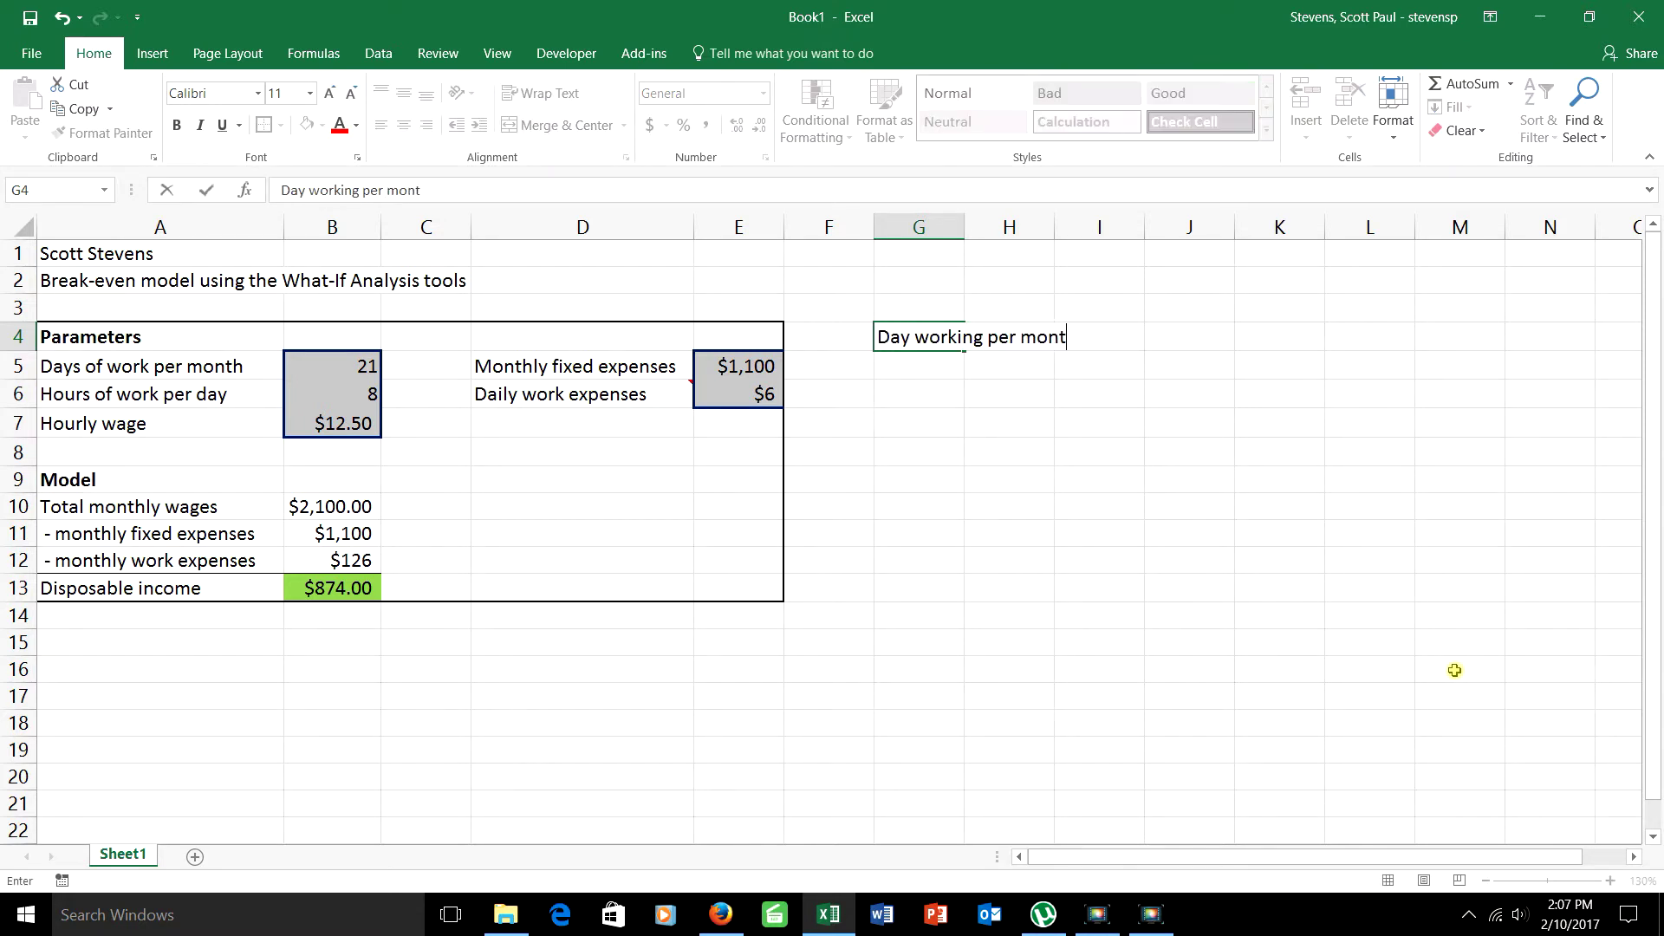
text(h)
click(969, 225)
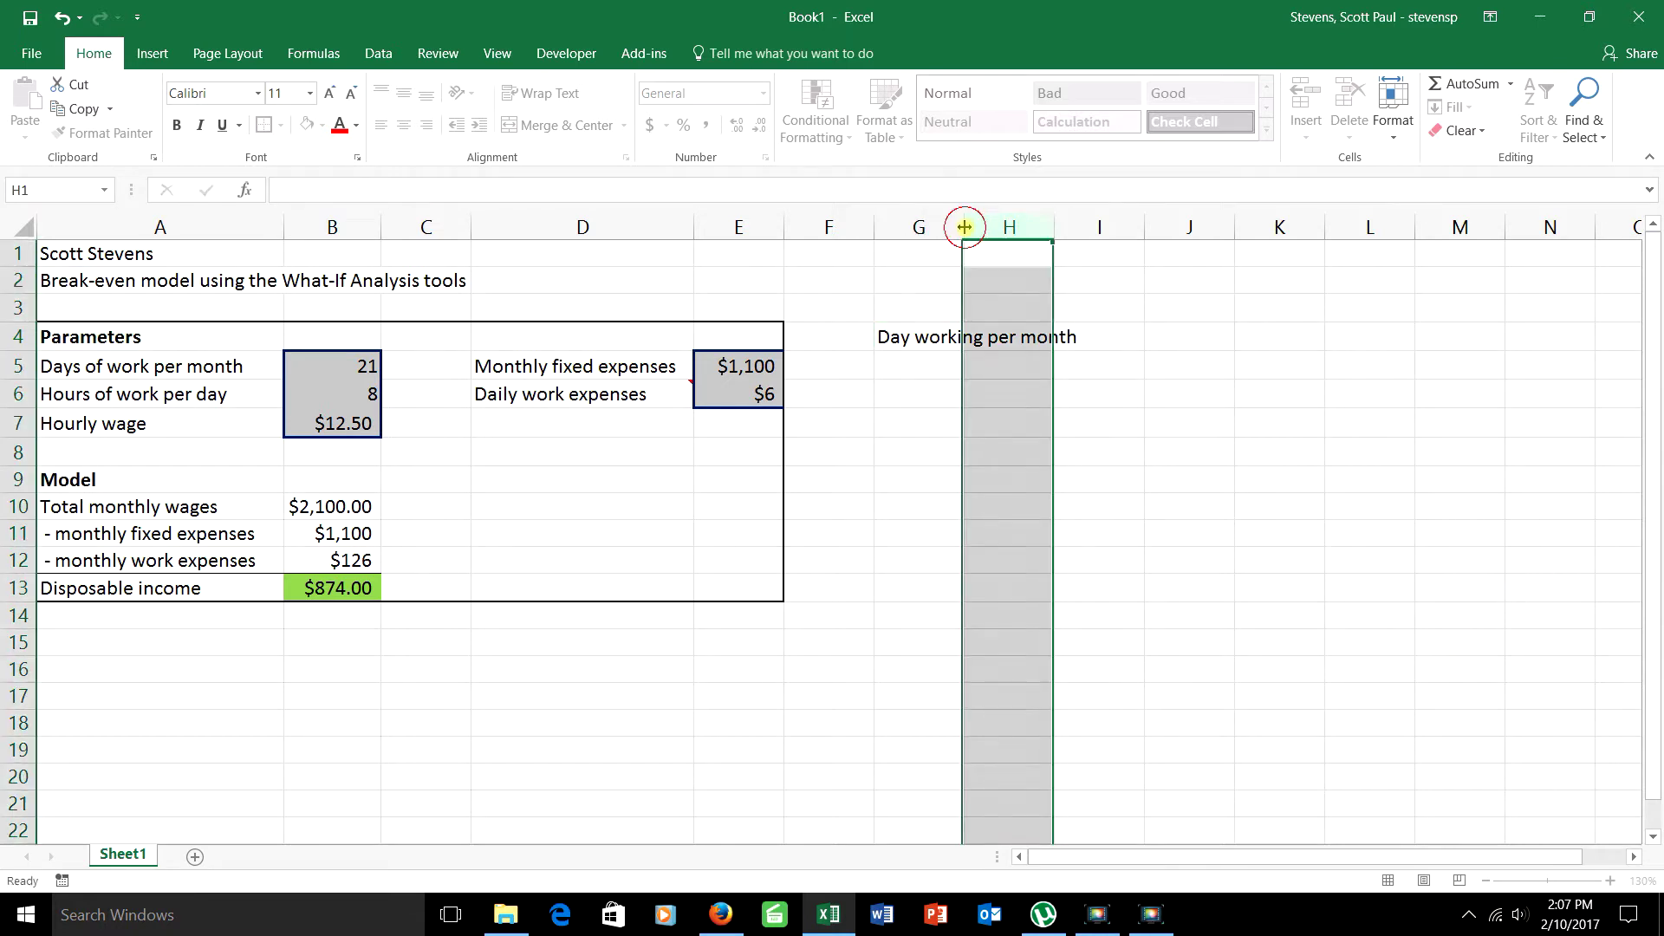
double_click(964, 227)
click(965, 226)
click(1029, 365)
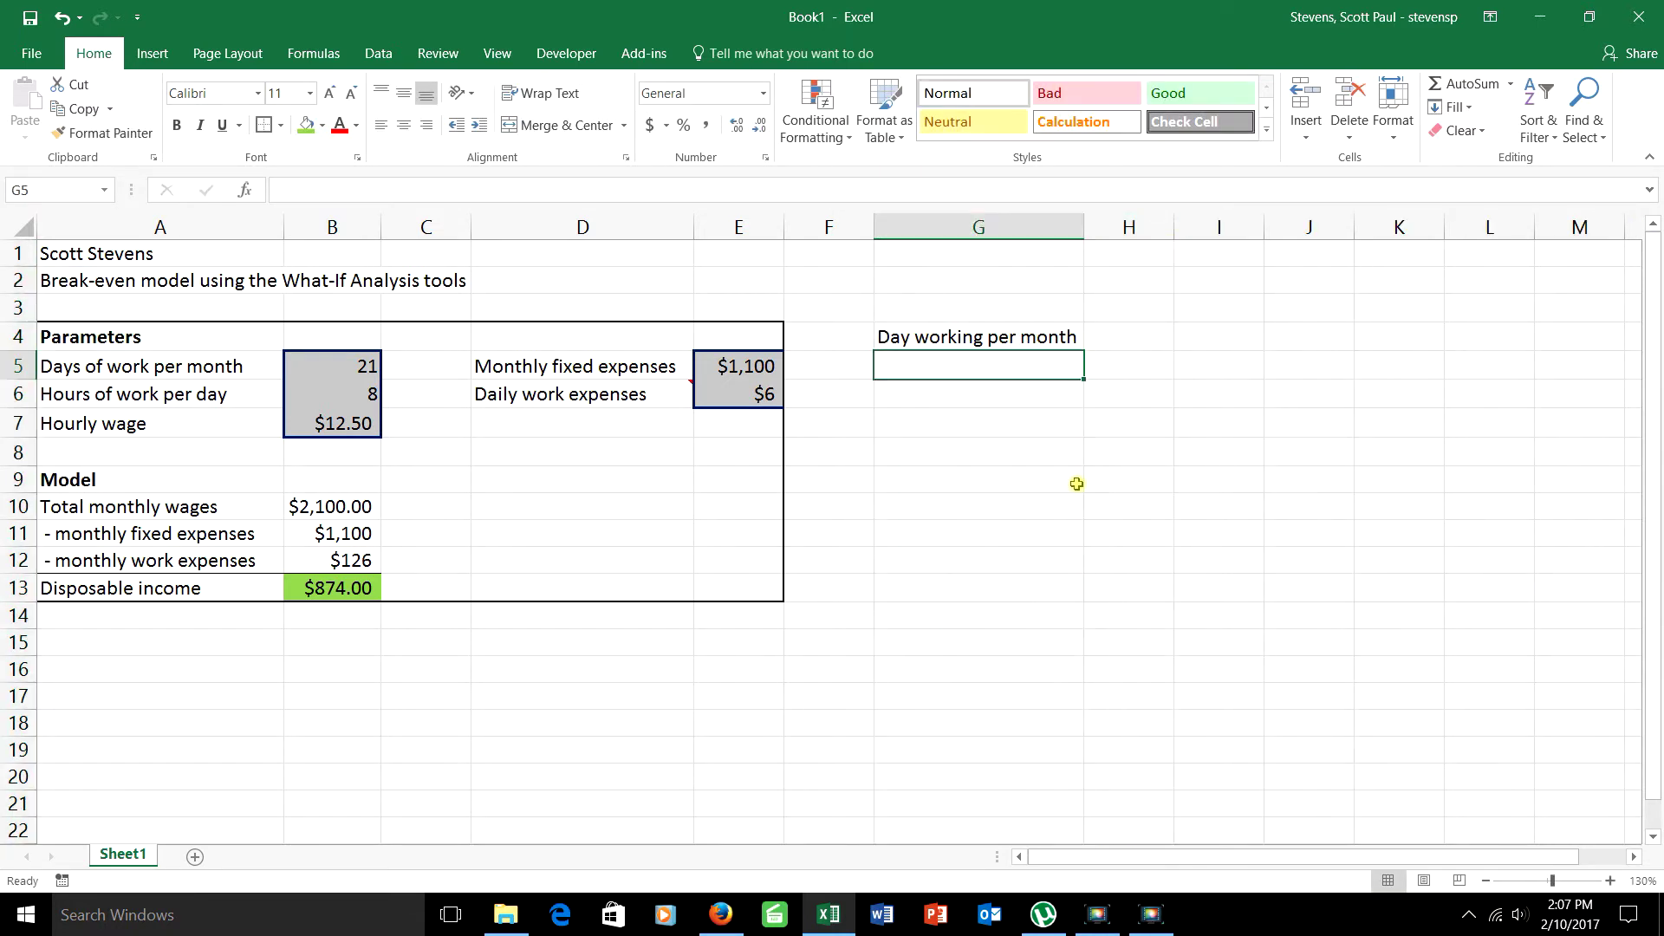
Add headers 'Monthly wages' in H4 and 'Disposable Income' in I4
click(1141, 333)
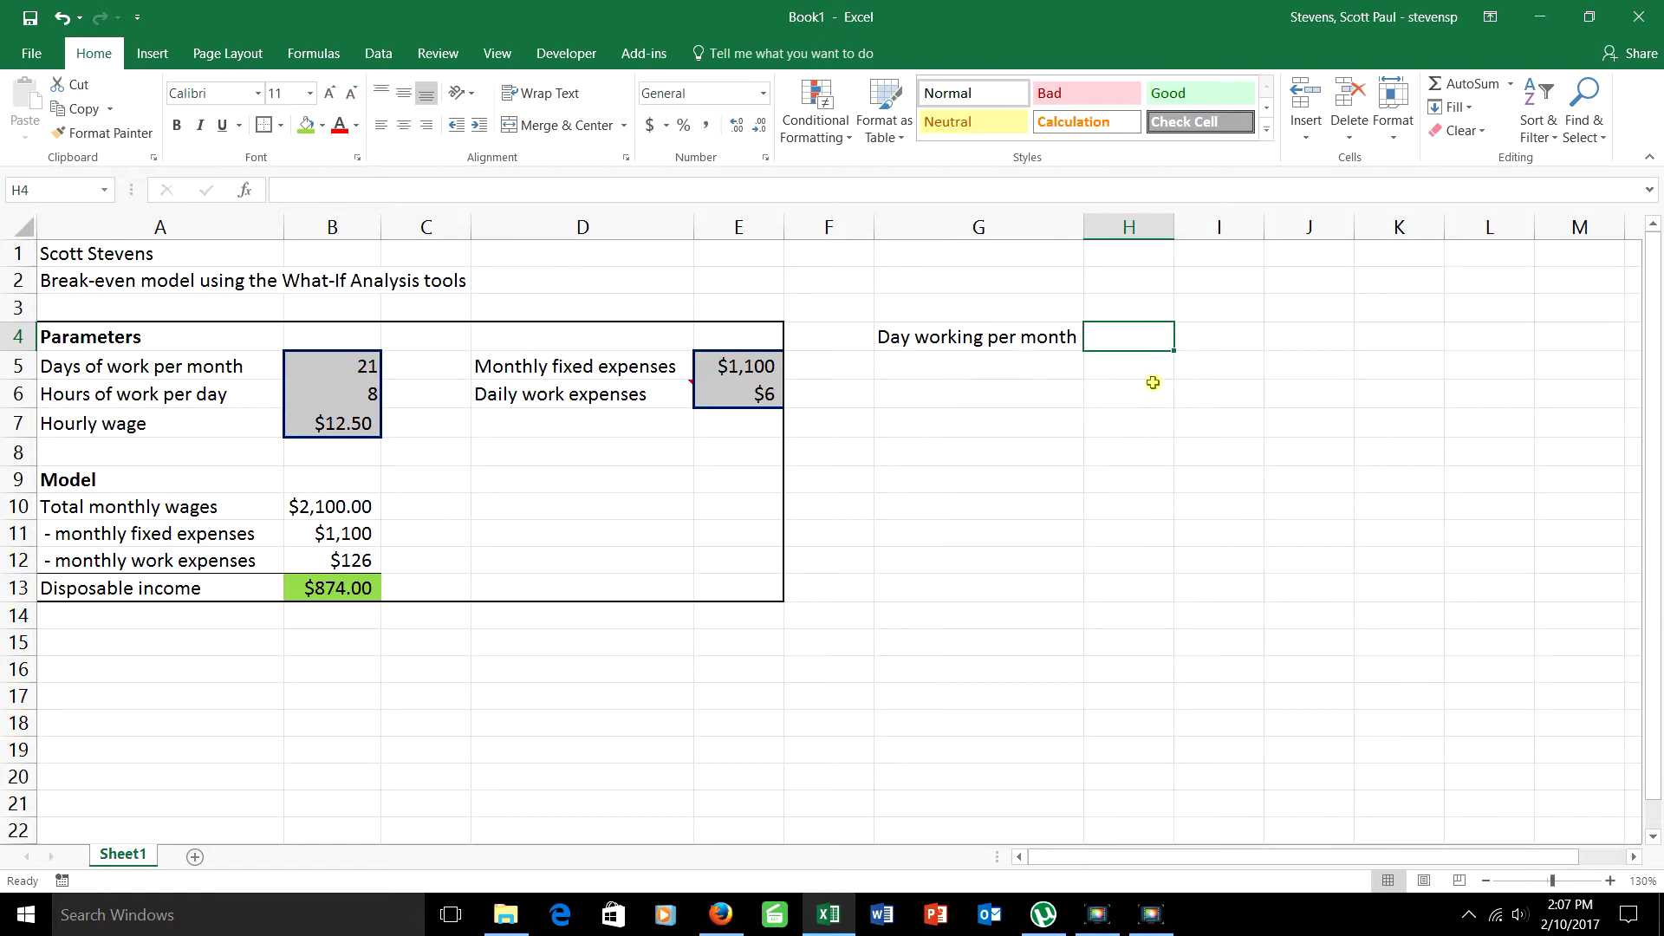
text(Montly)
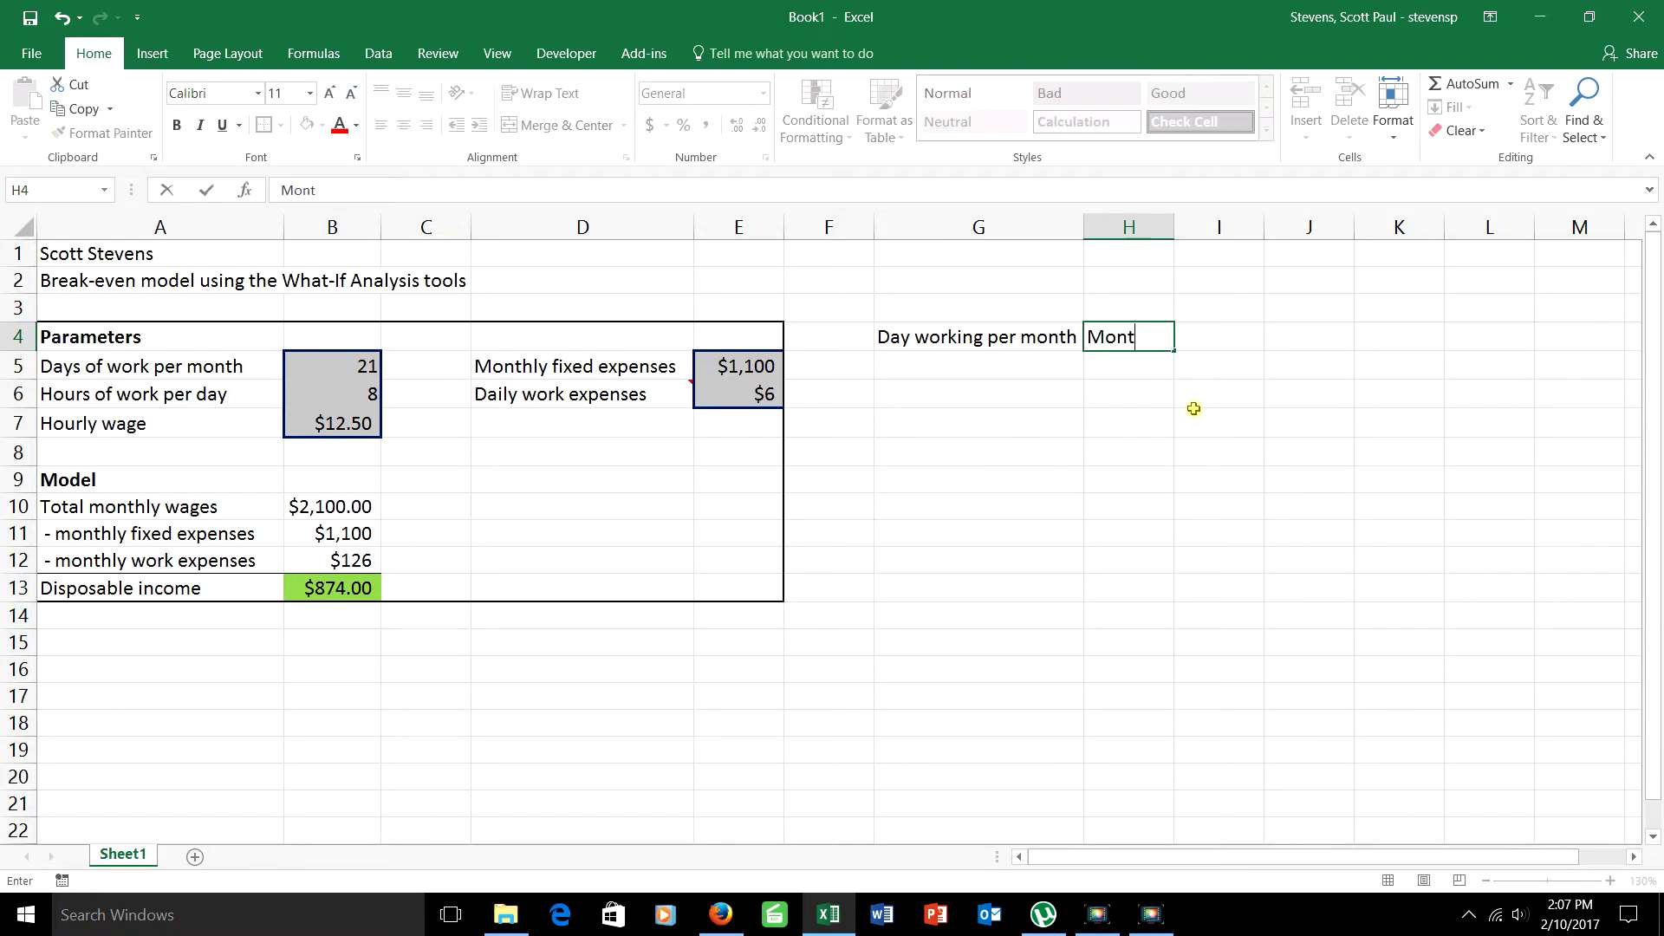
key(BackSpace)
key(BackSpace)
text(hly wages)
key(Tab)
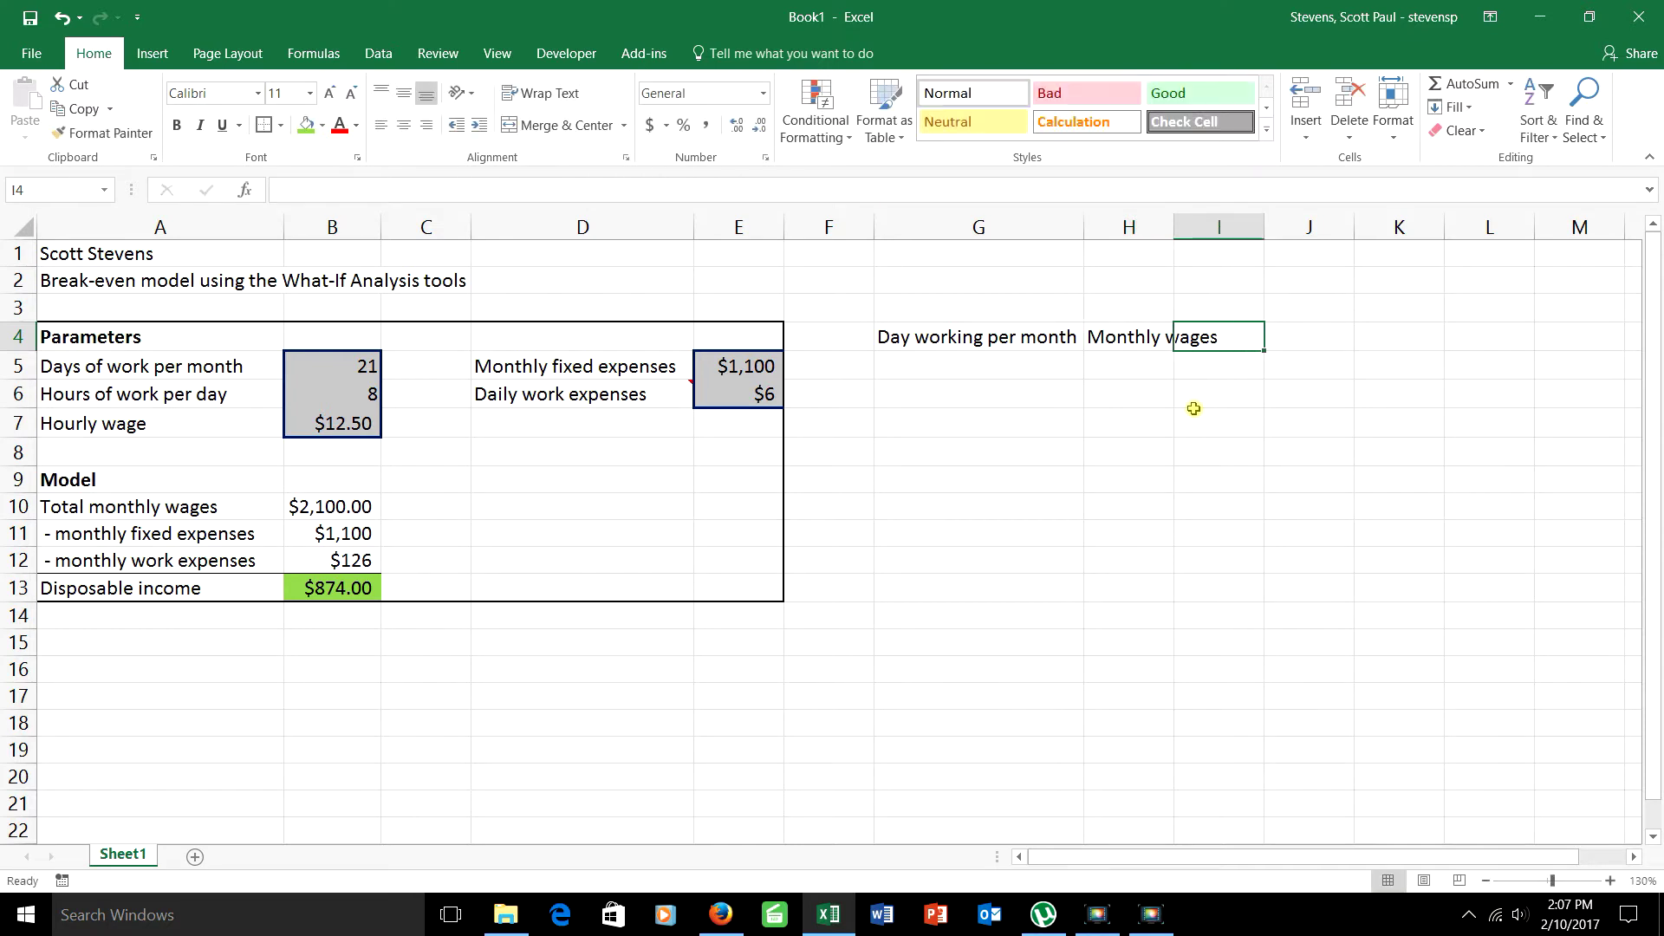
text(Dps)
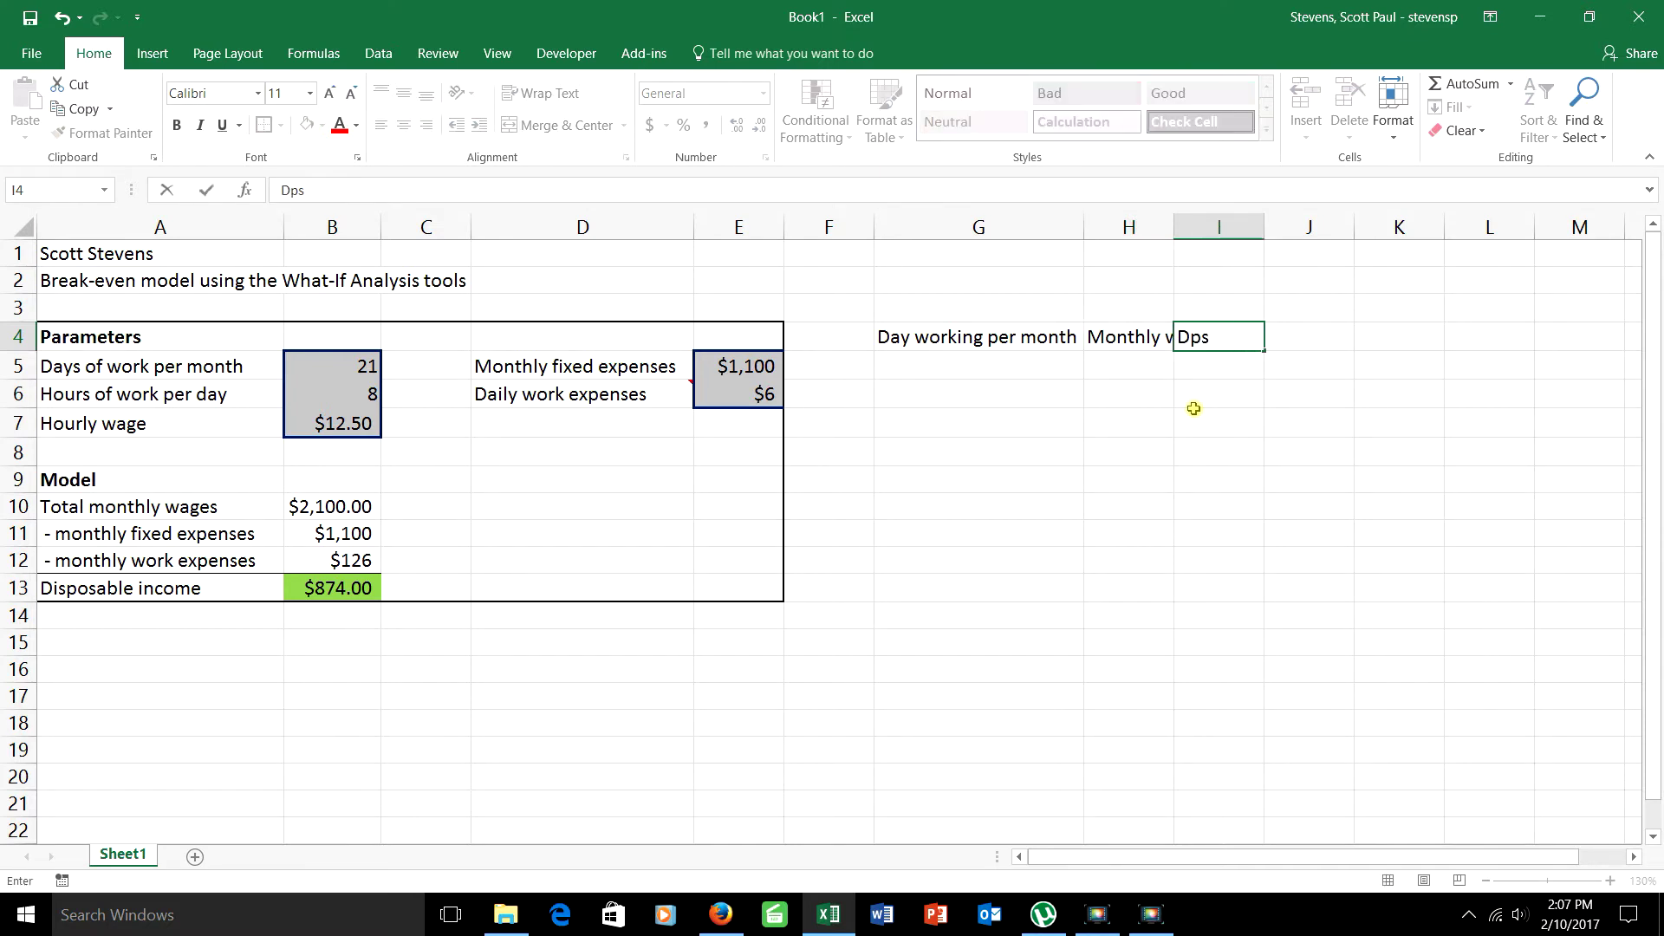
key(BackSpace)
key(BackSpace)
key(BackSpace)
text(Disposable Income)
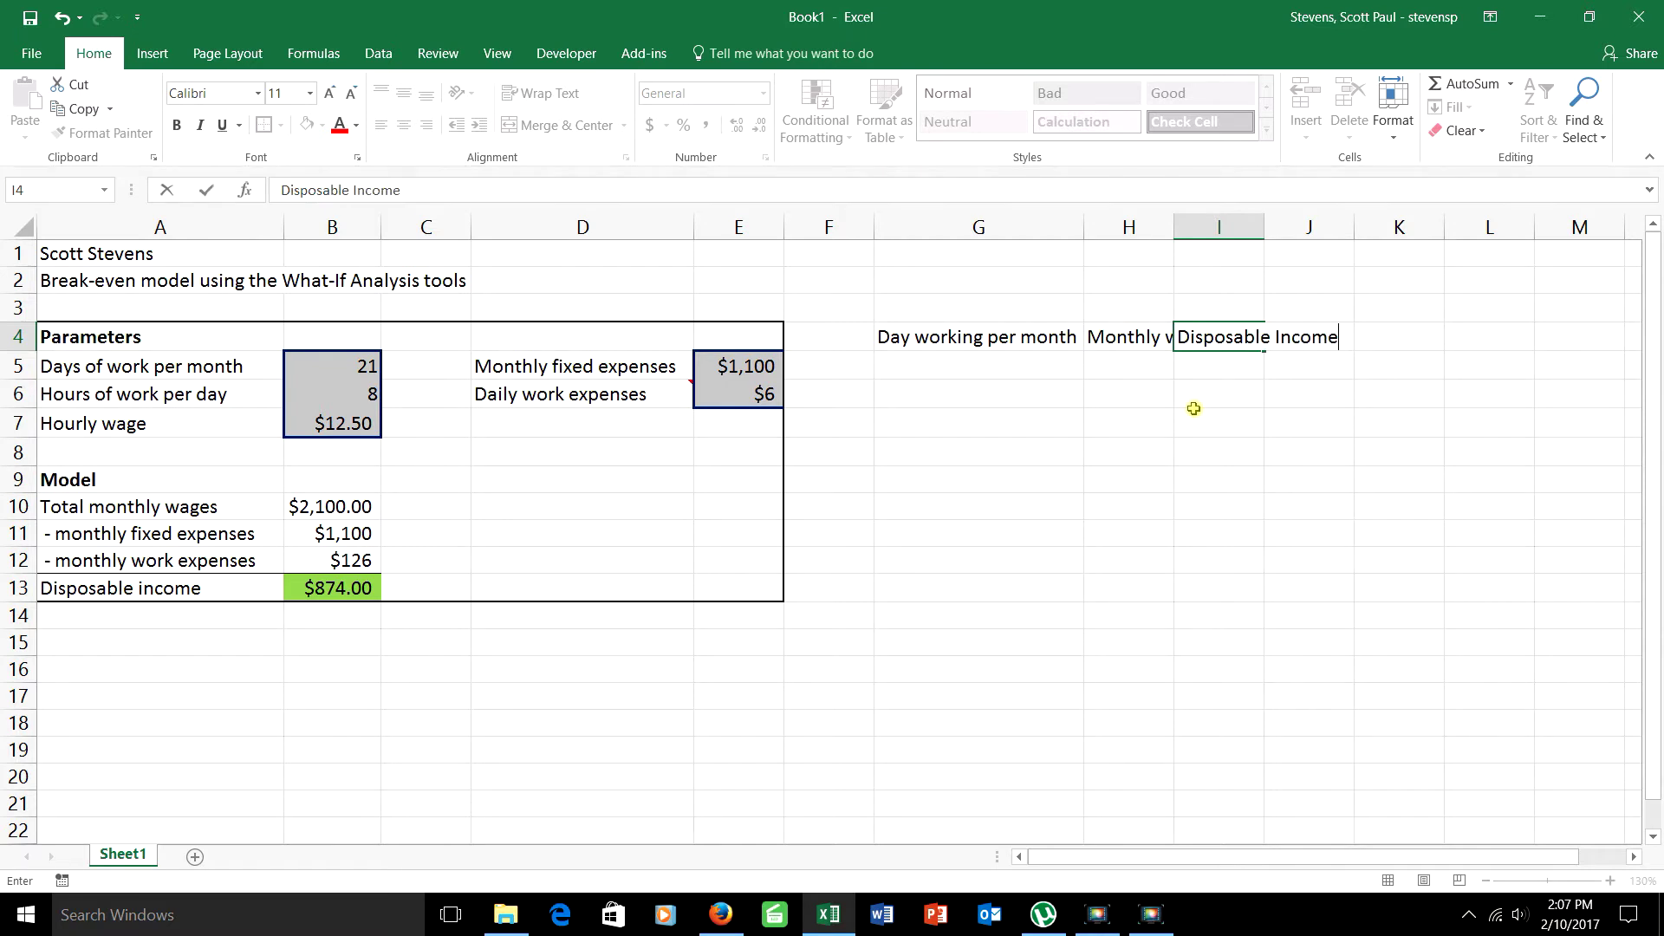
key(Return)
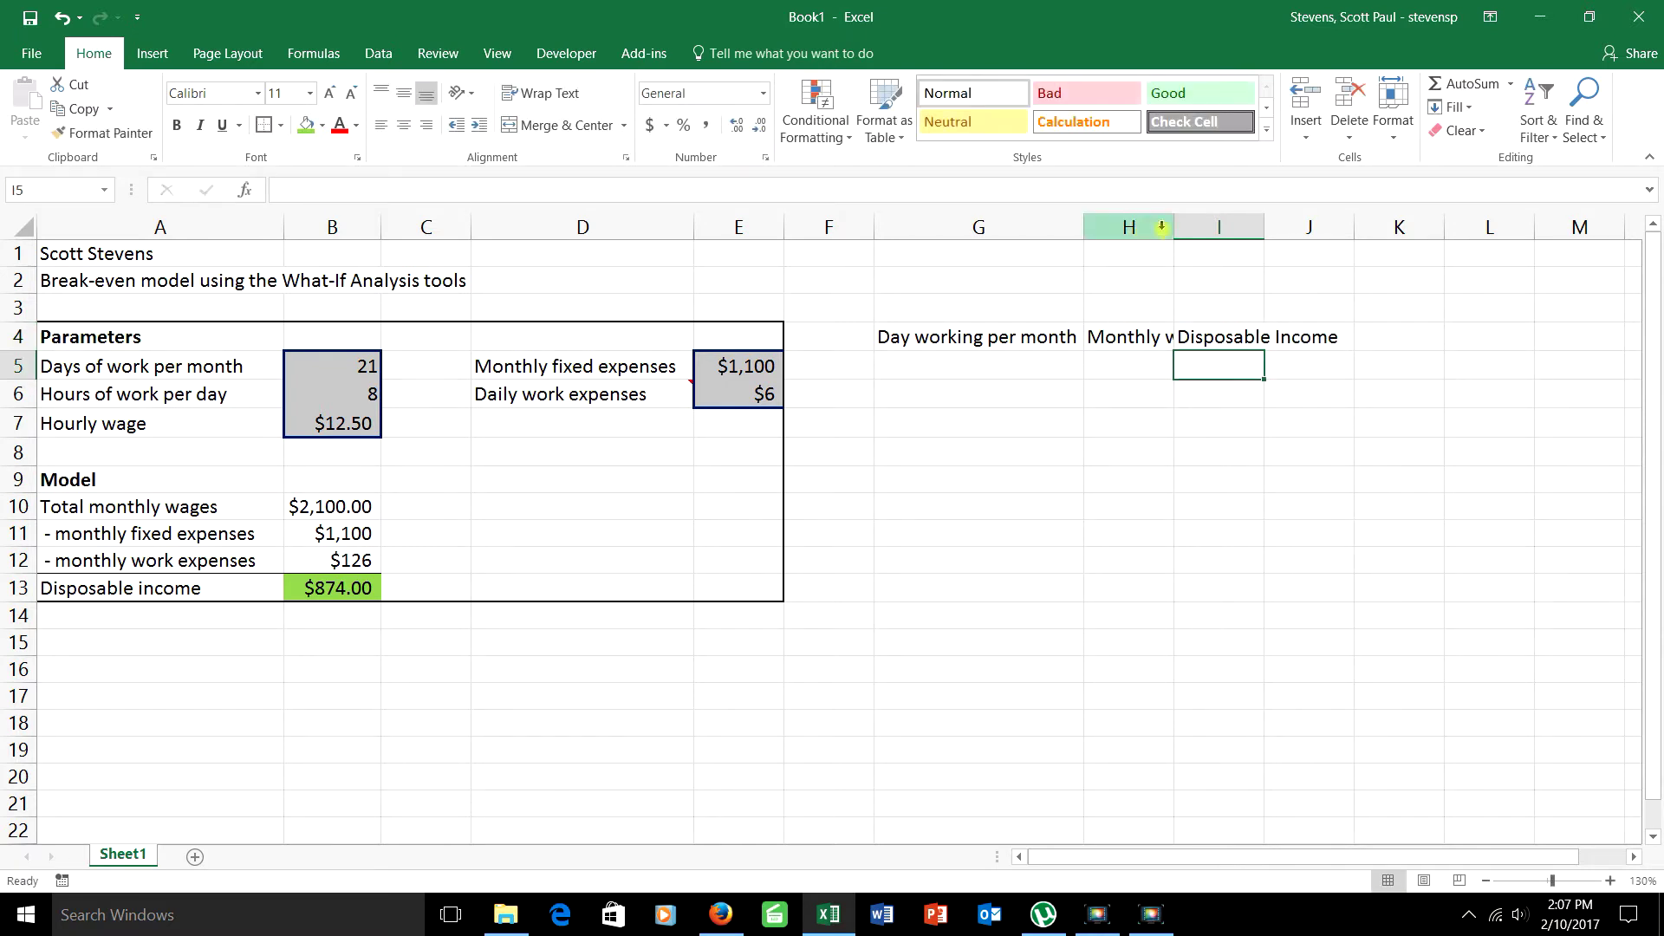
Widen columns H and I to fit, and change I4 to 'Disposable income'
drag(1173, 227, 1223, 227)
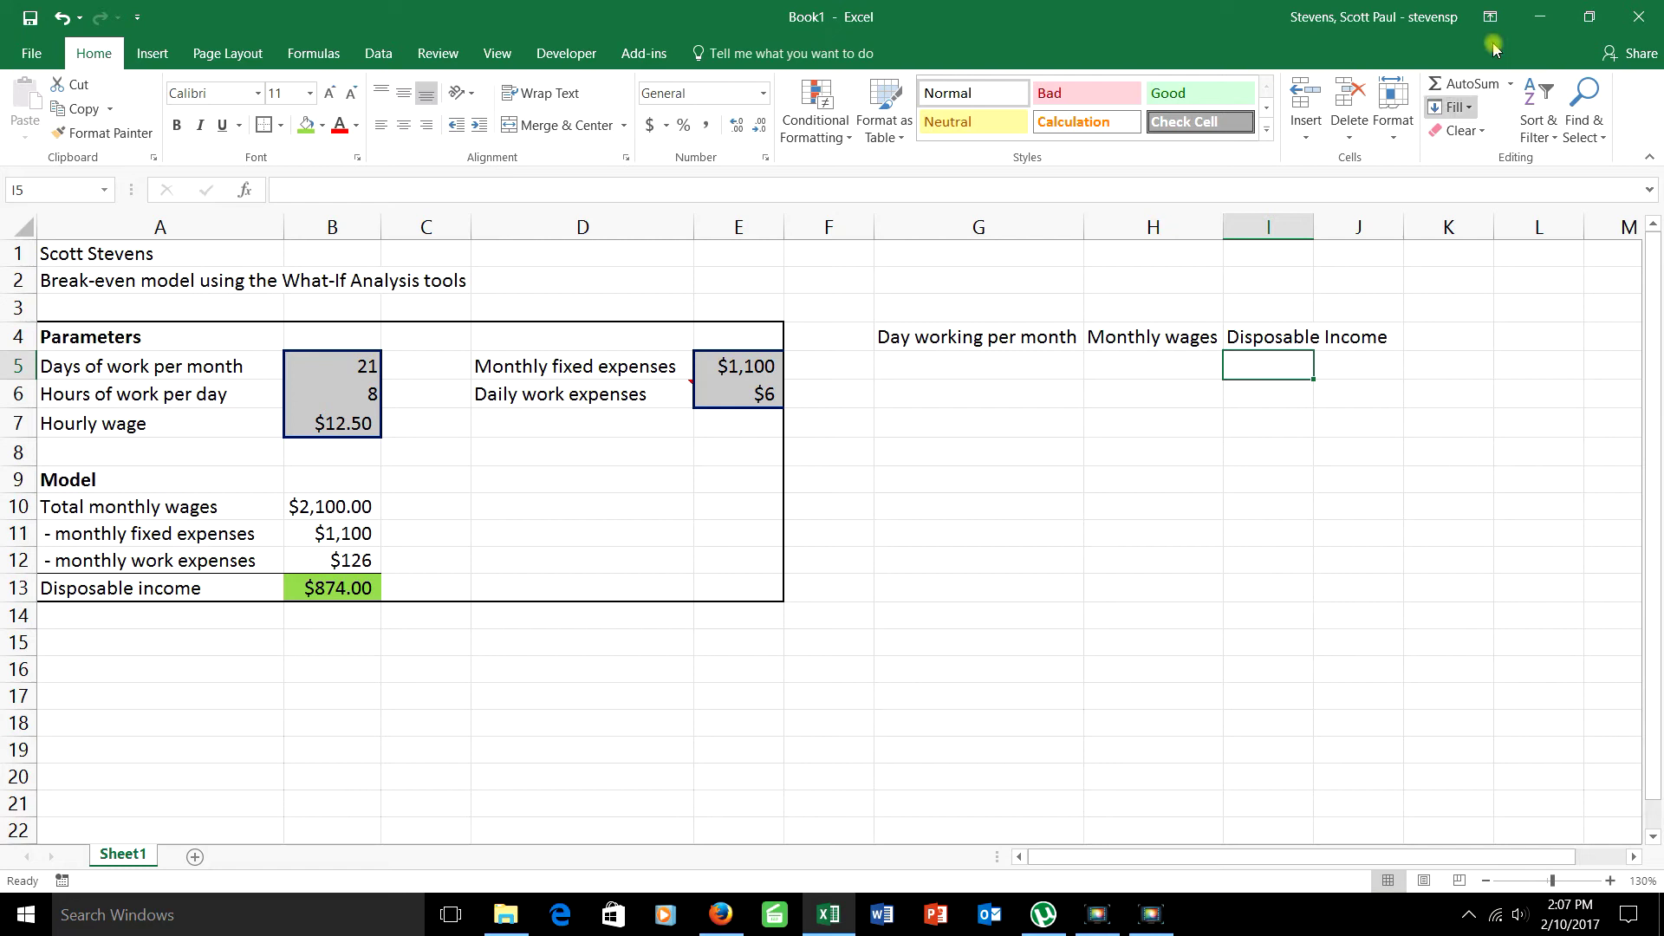
double_click(1314, 229)
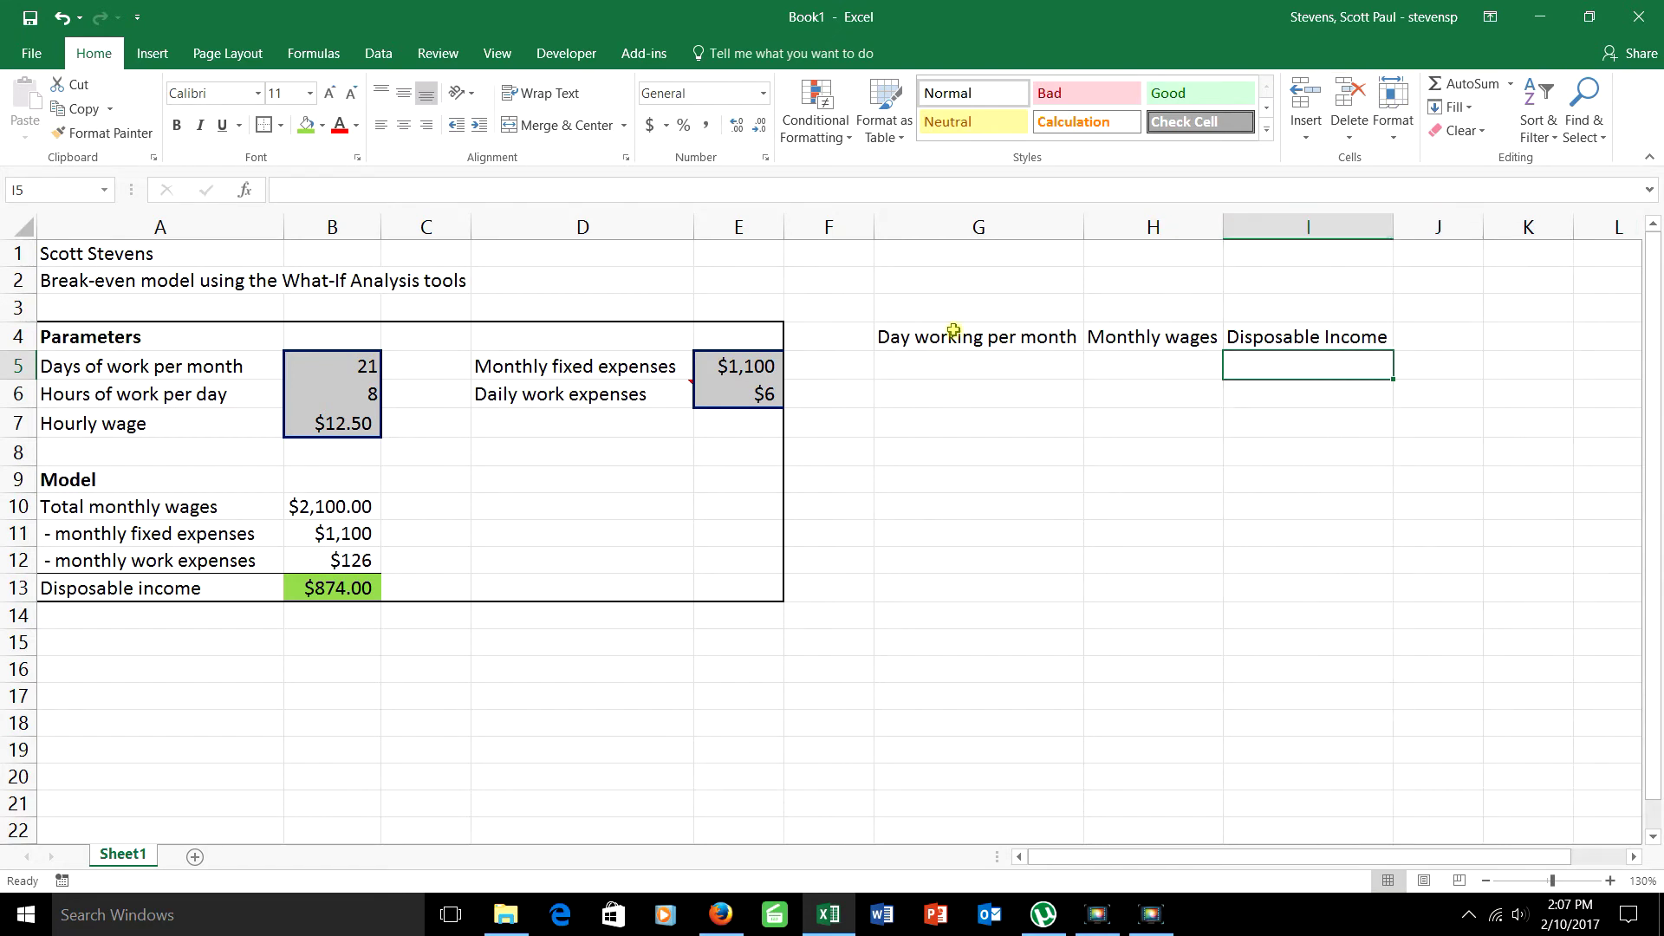
click(1284, 340)
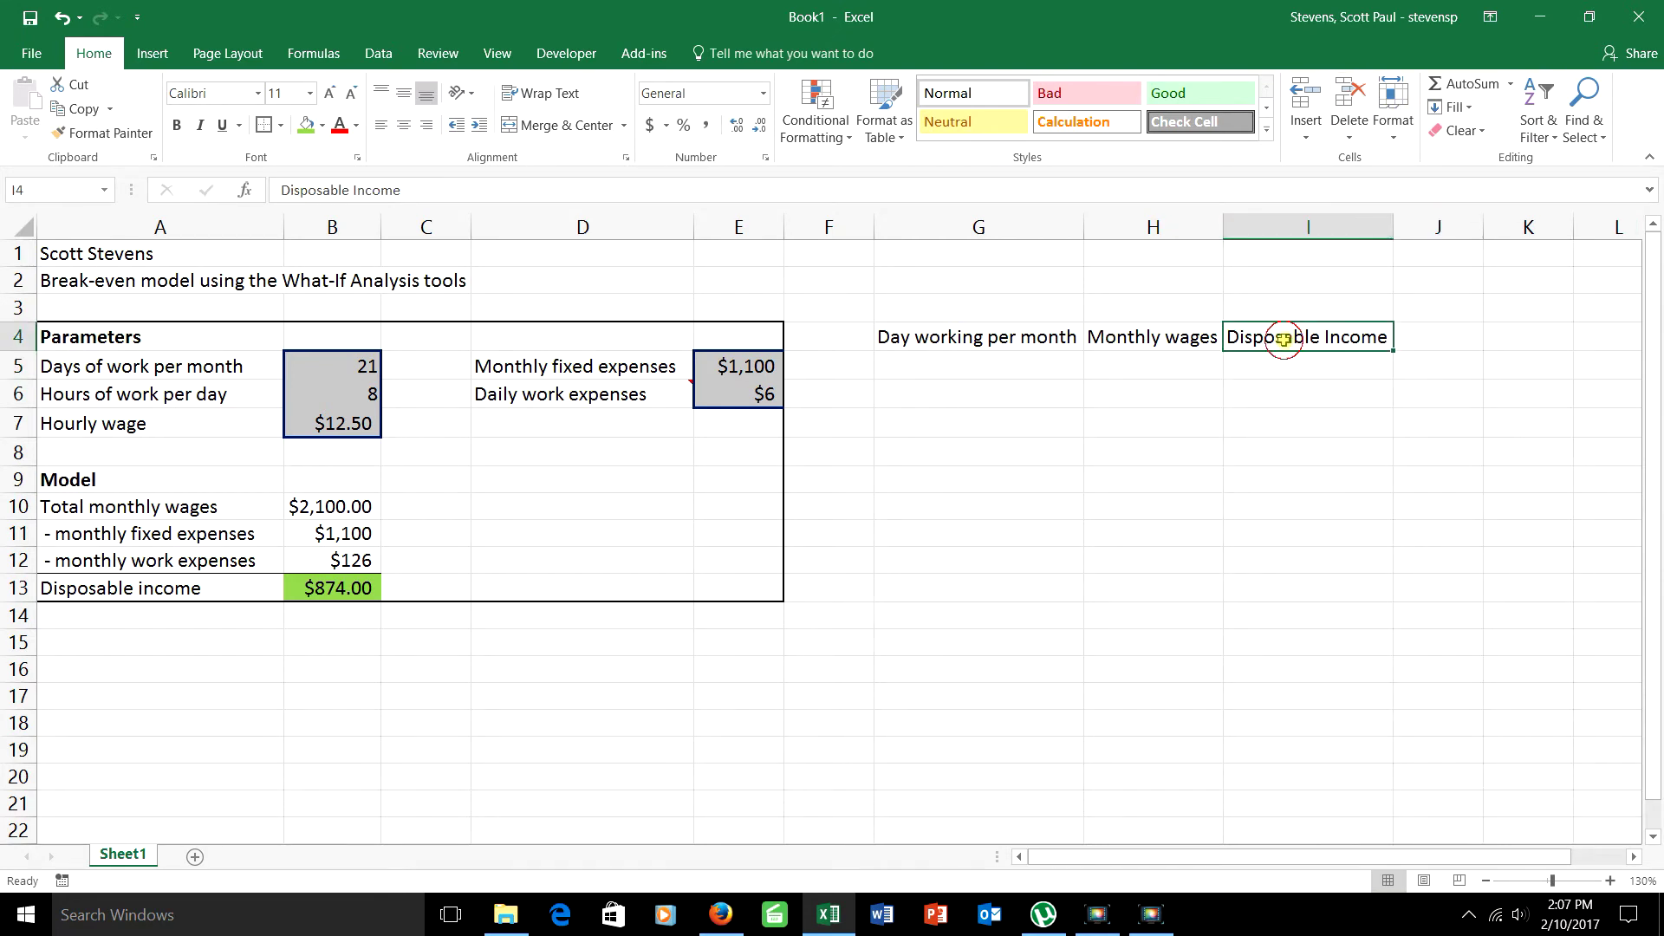
click(356, 191)
key(BackSpace)
text(i)
key(Return)
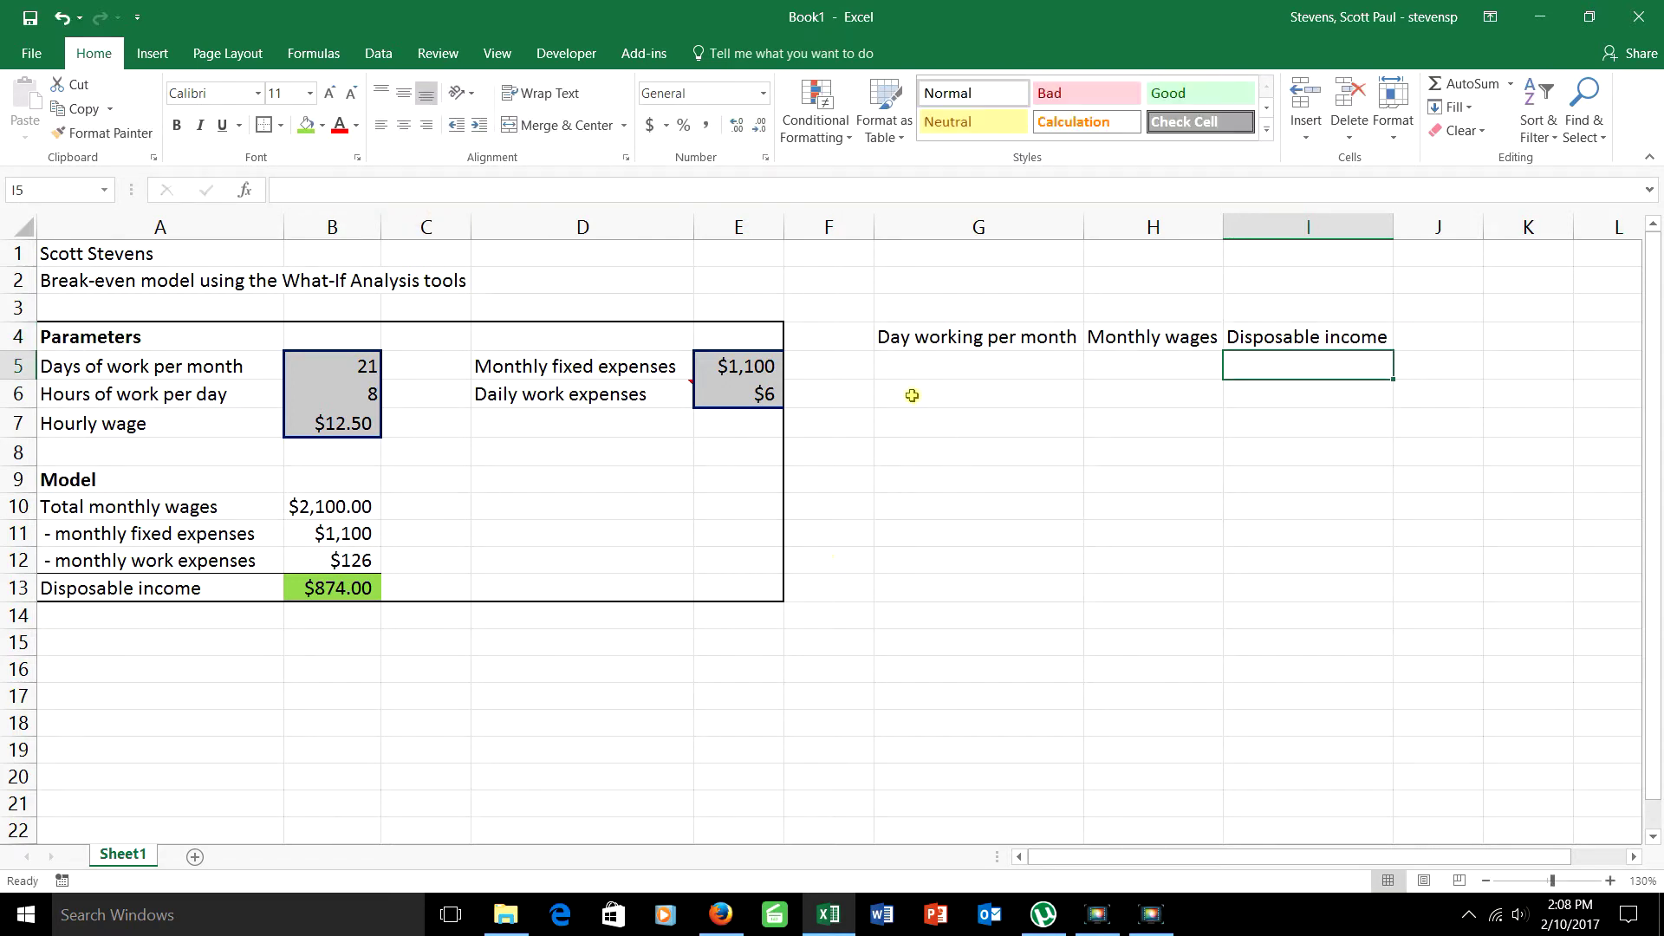
Shade cell G5 with a pale blue theme fill colour
click(918, 369)
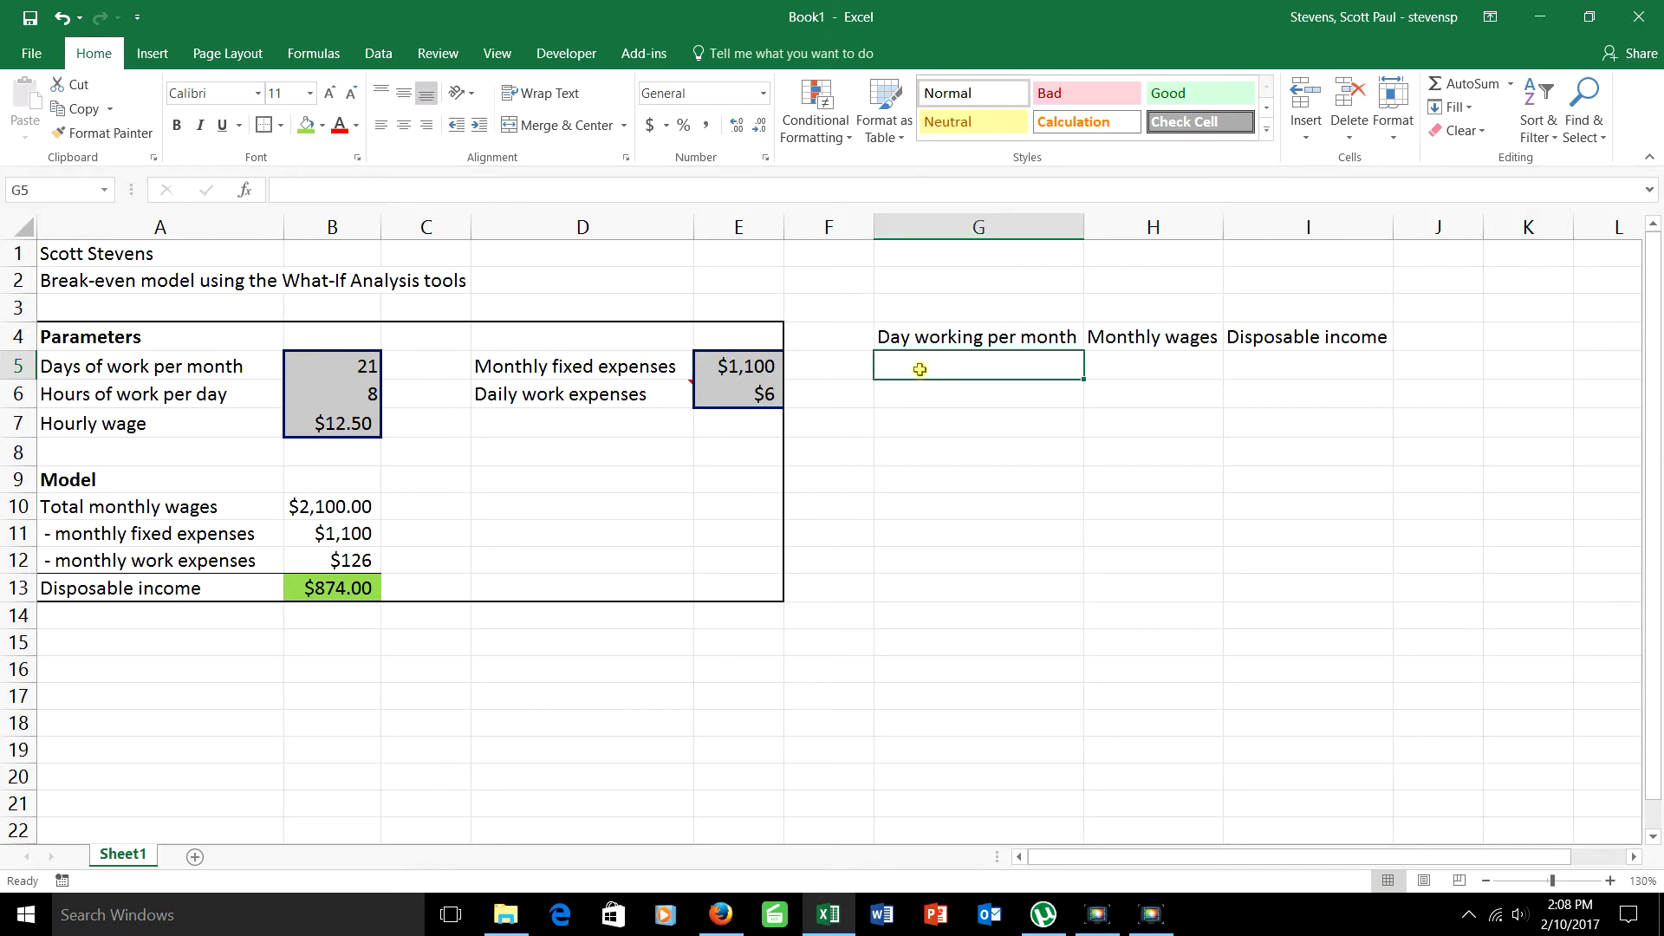
click(323, 128)
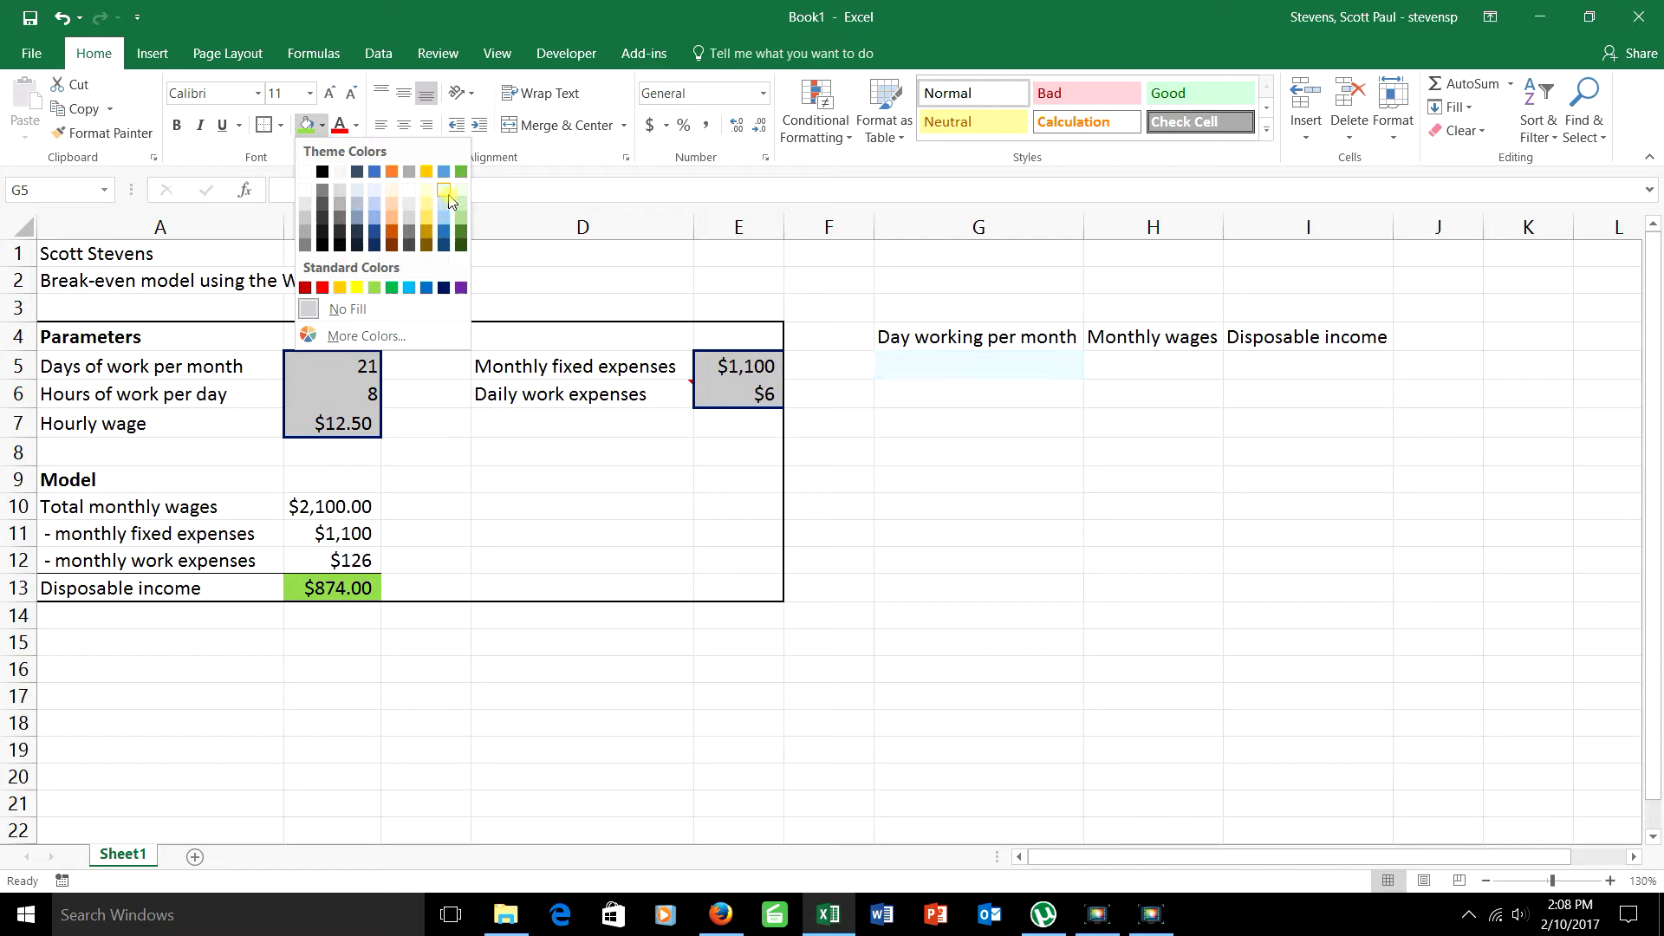
click(448, 198)
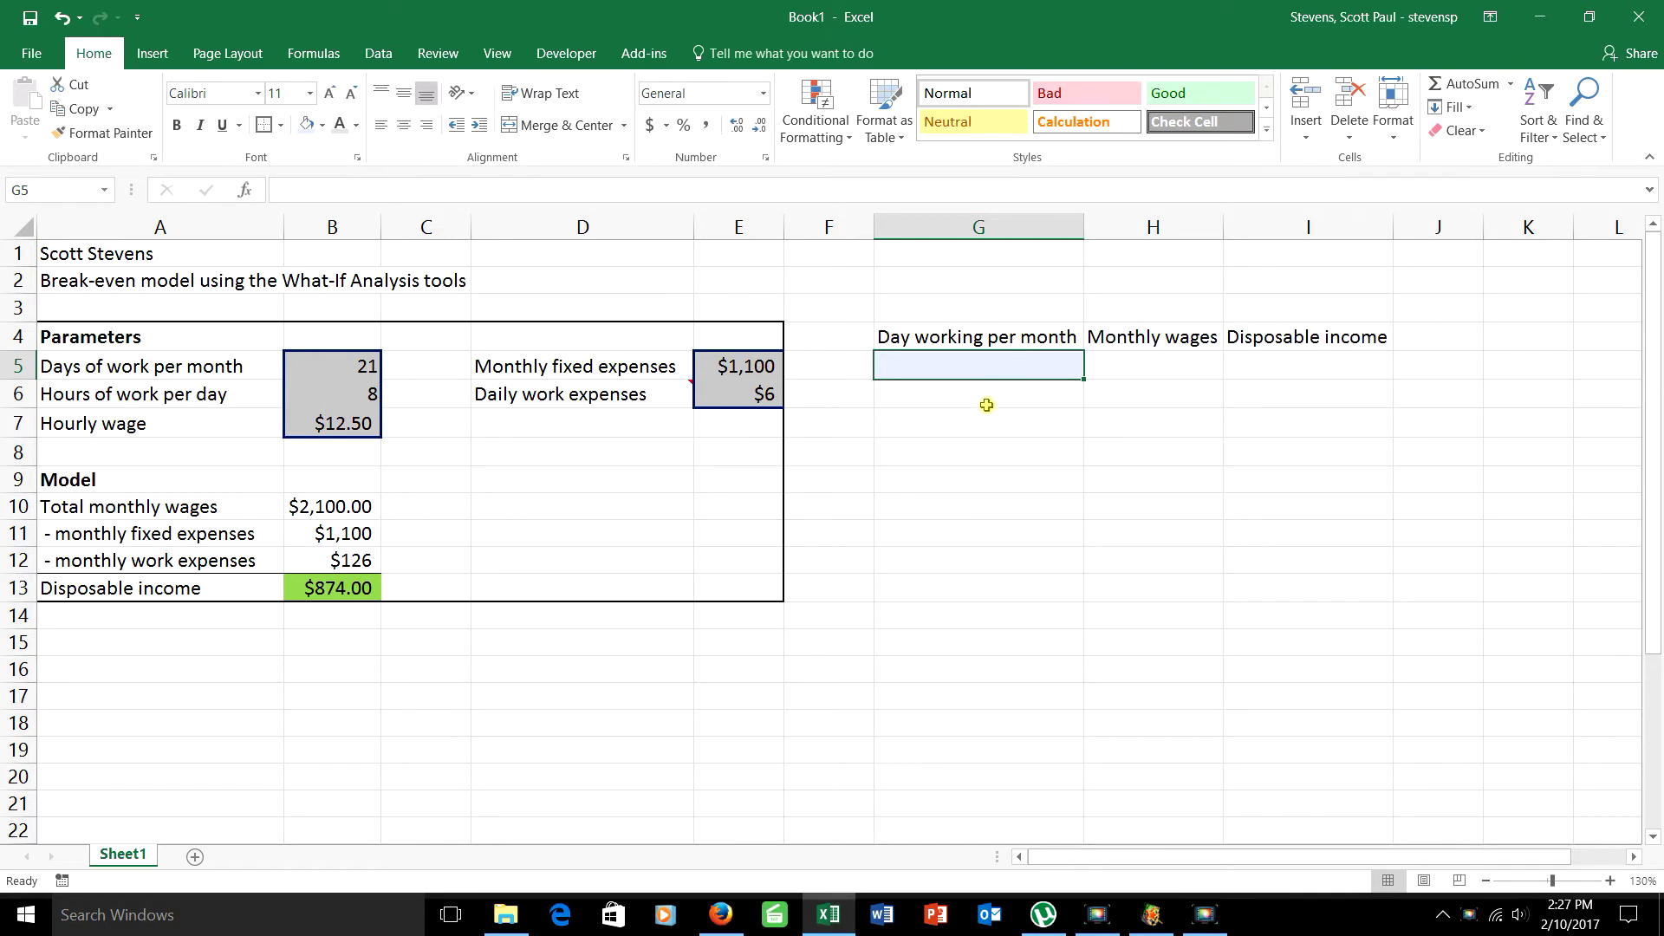
click(977, 394)
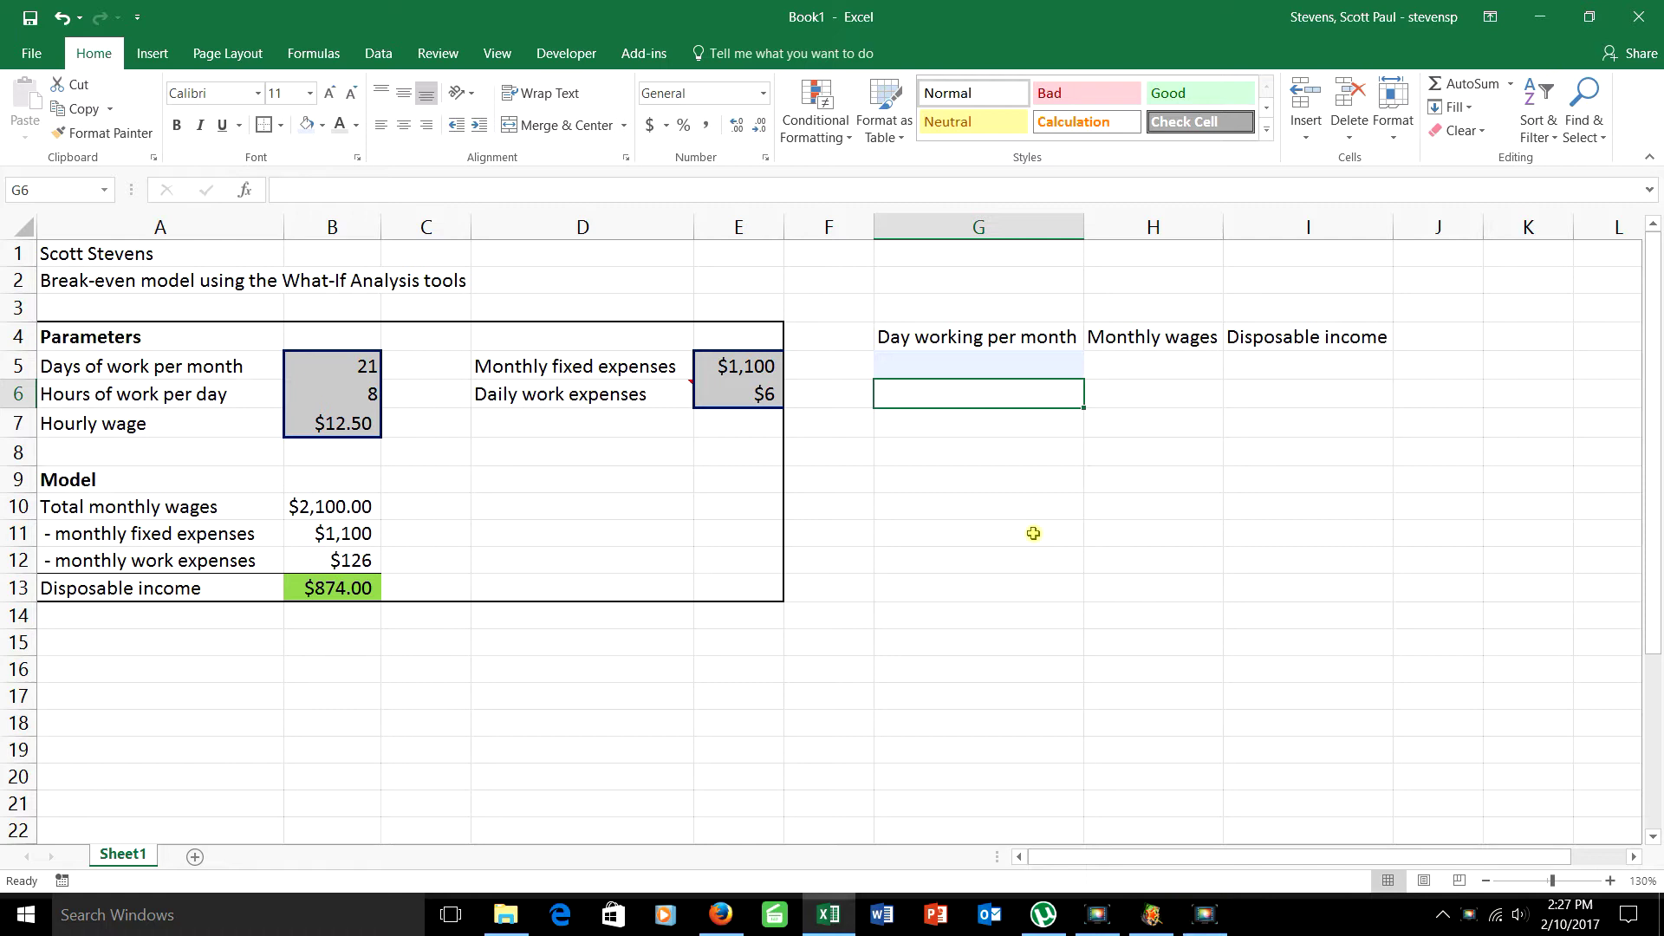
Enter 5 and 6 in G6:G7 and fill the day series down to 31 in G32
text(5)
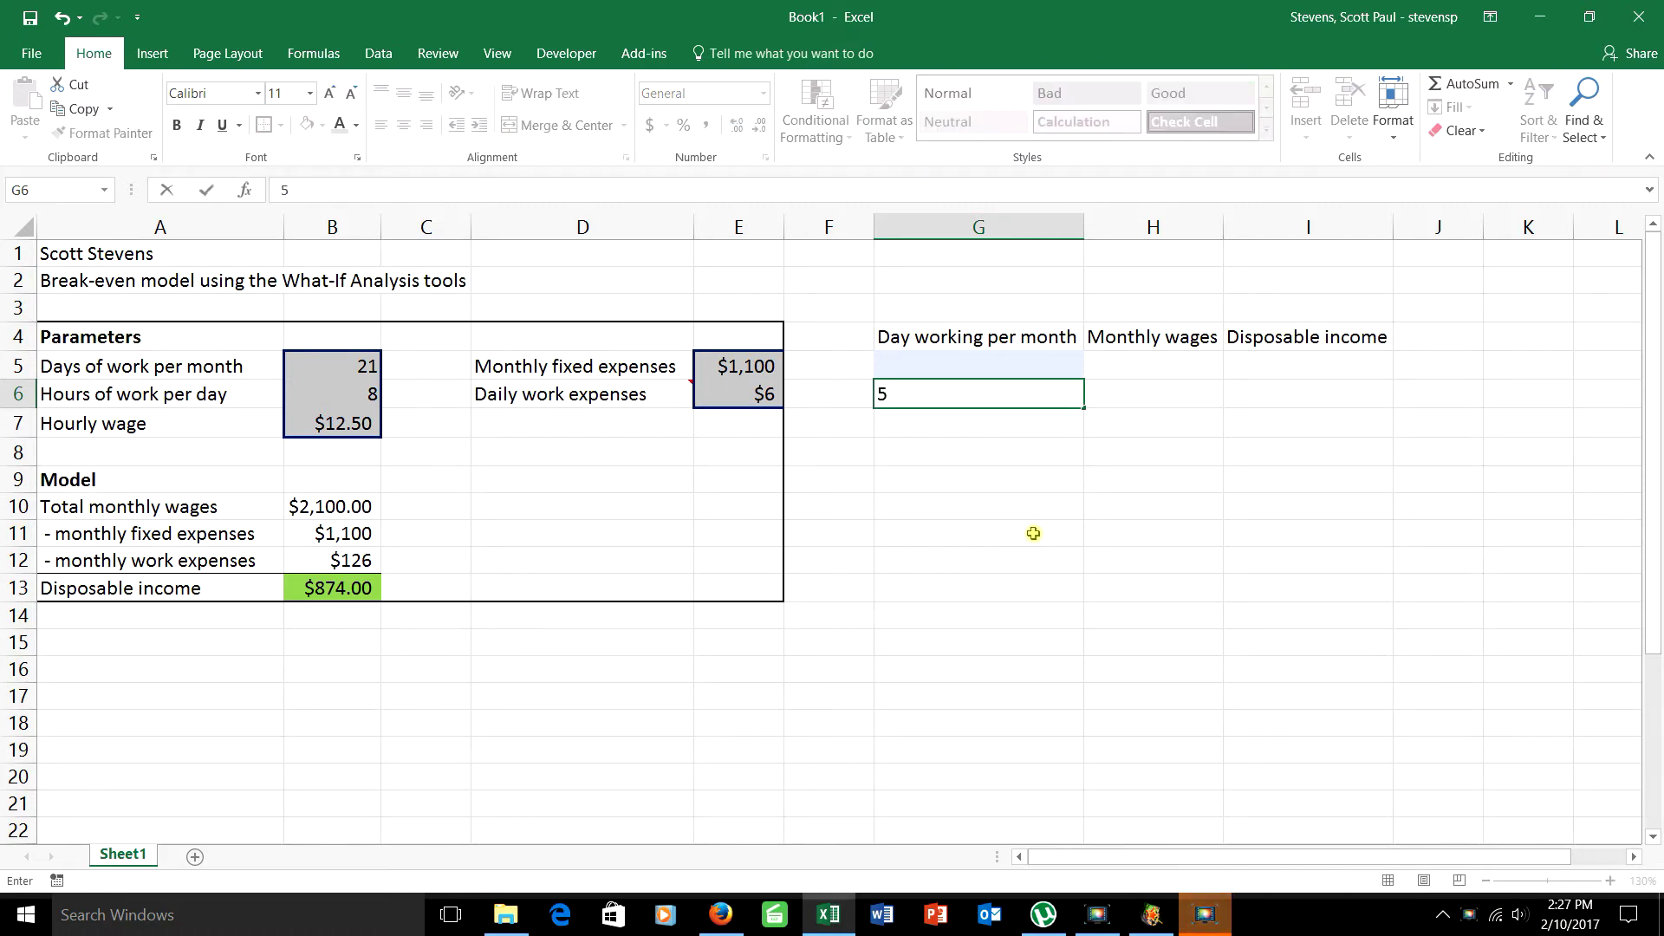
key(Return)
text(6)
key(Return)
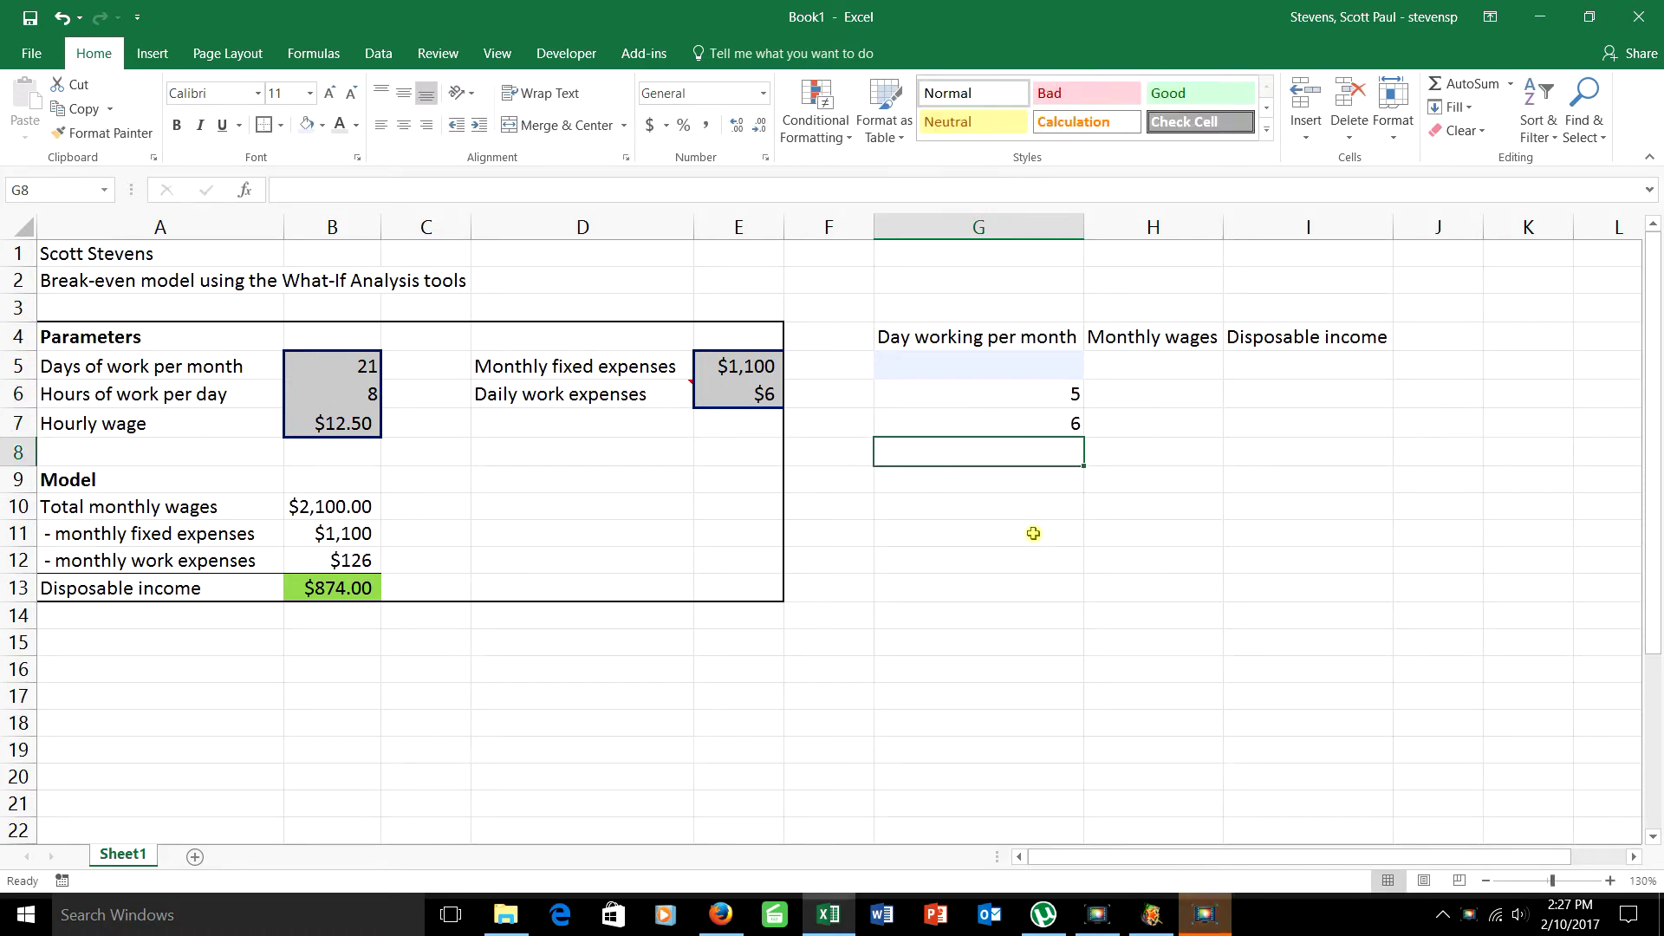
drag(1038, 393, 1049, 817)
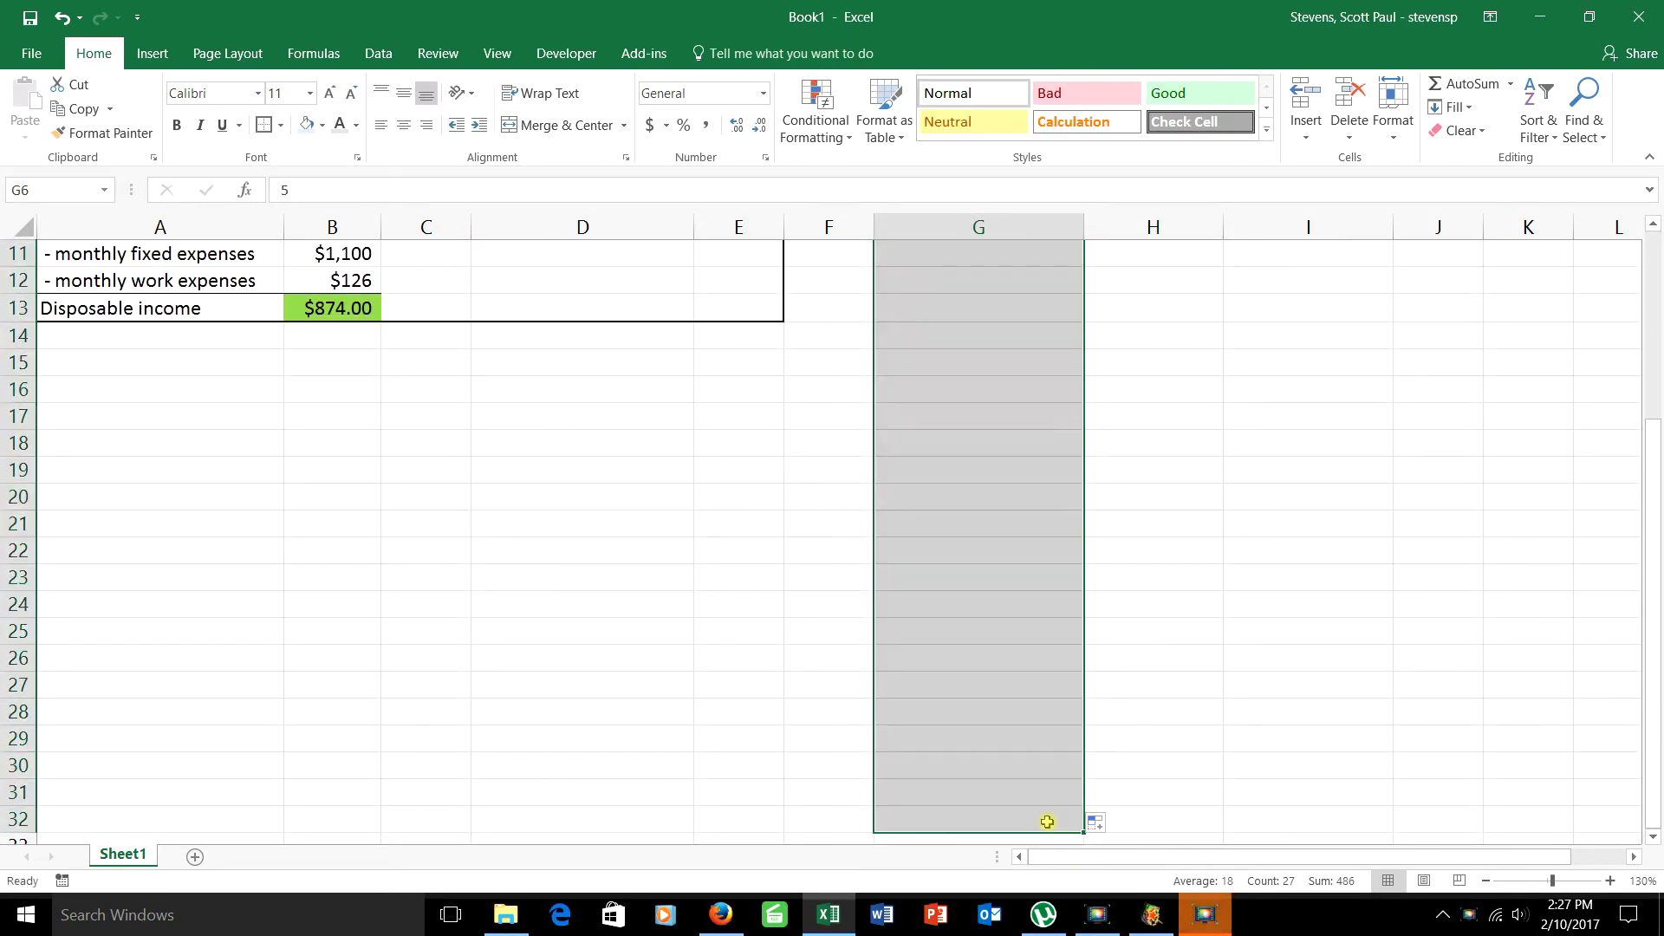
scroll(1059, 815, up, 4)
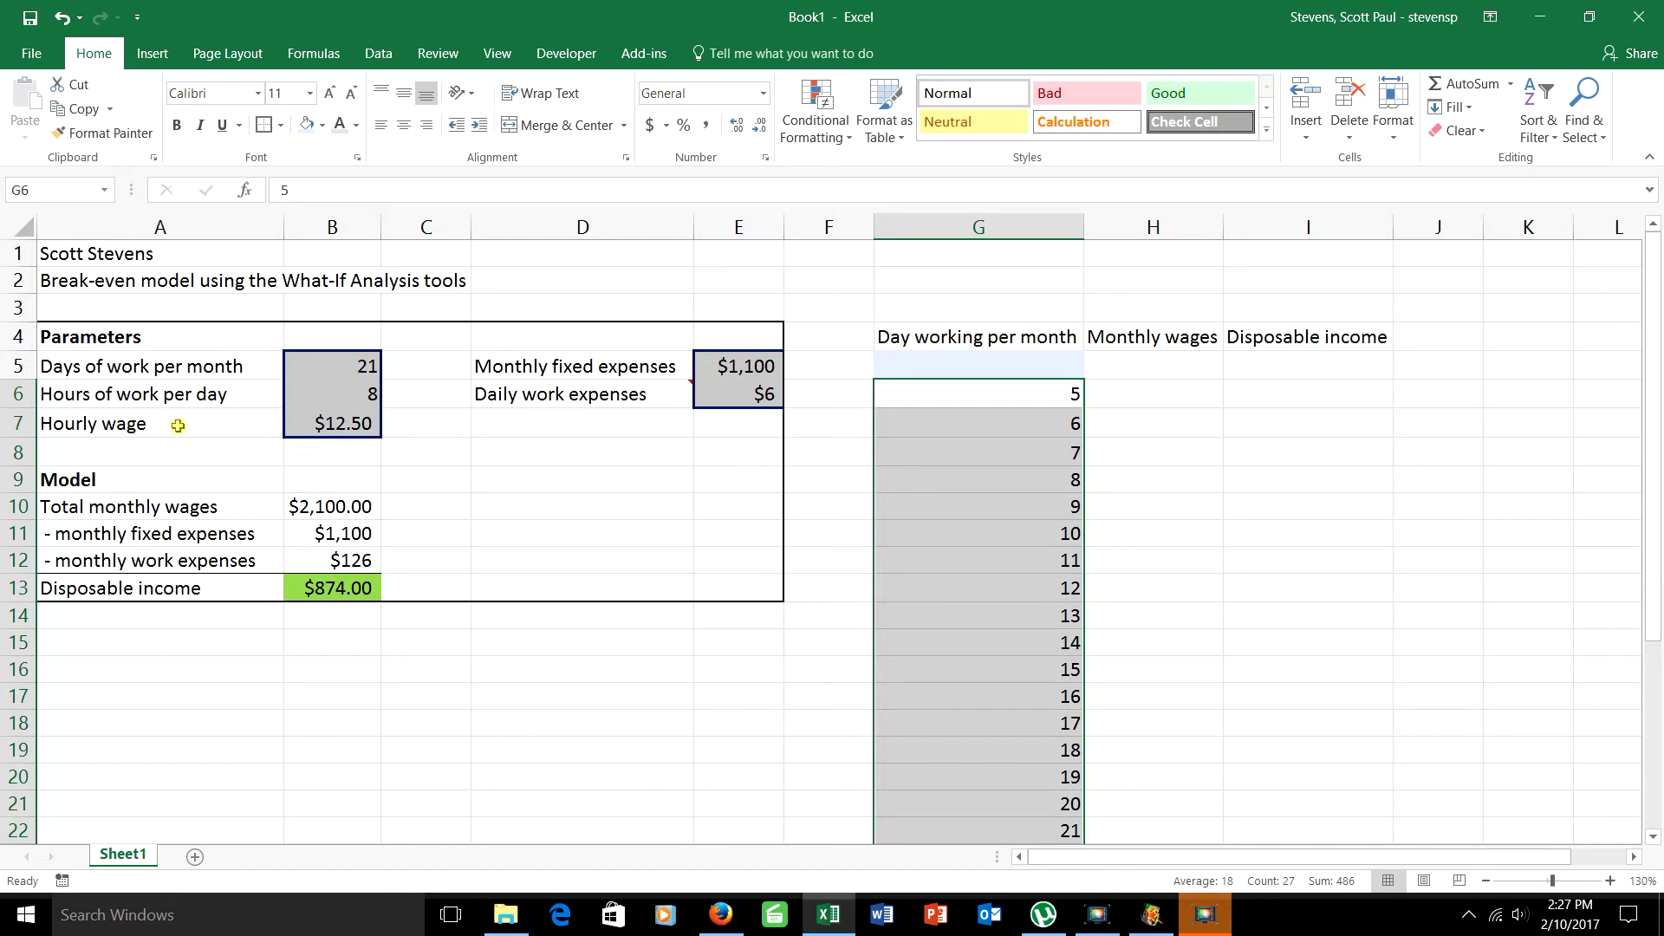
Check the total monthly wages formula in B10 and the disposable income formula in B13
click(299, 506)
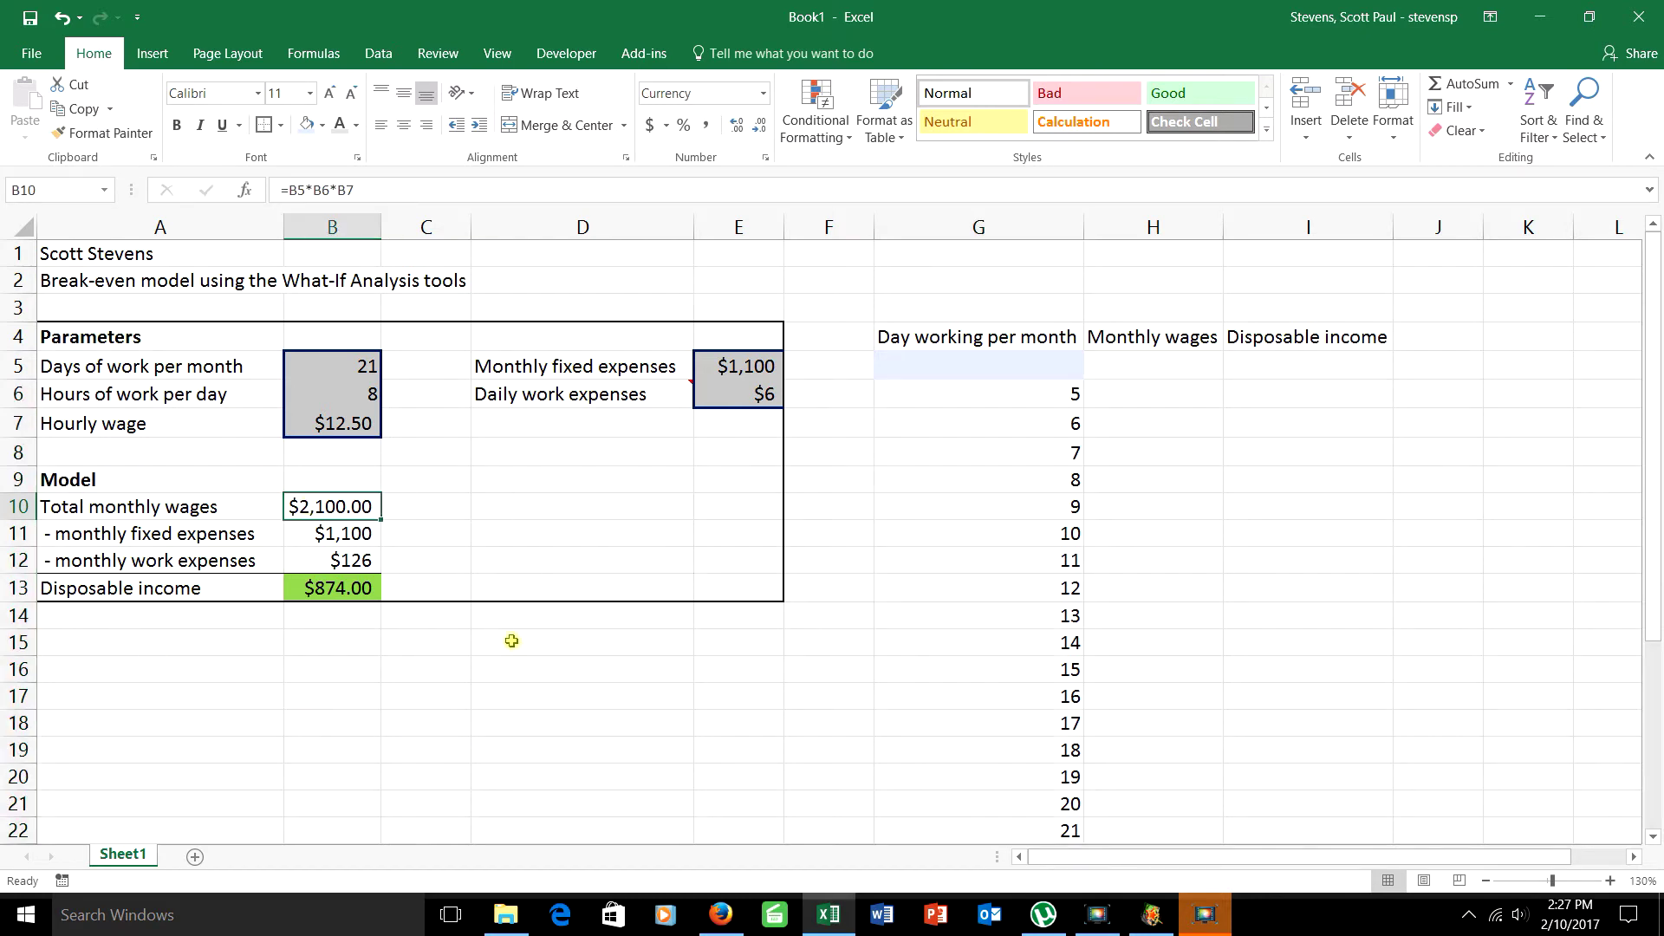
click(317, 587)
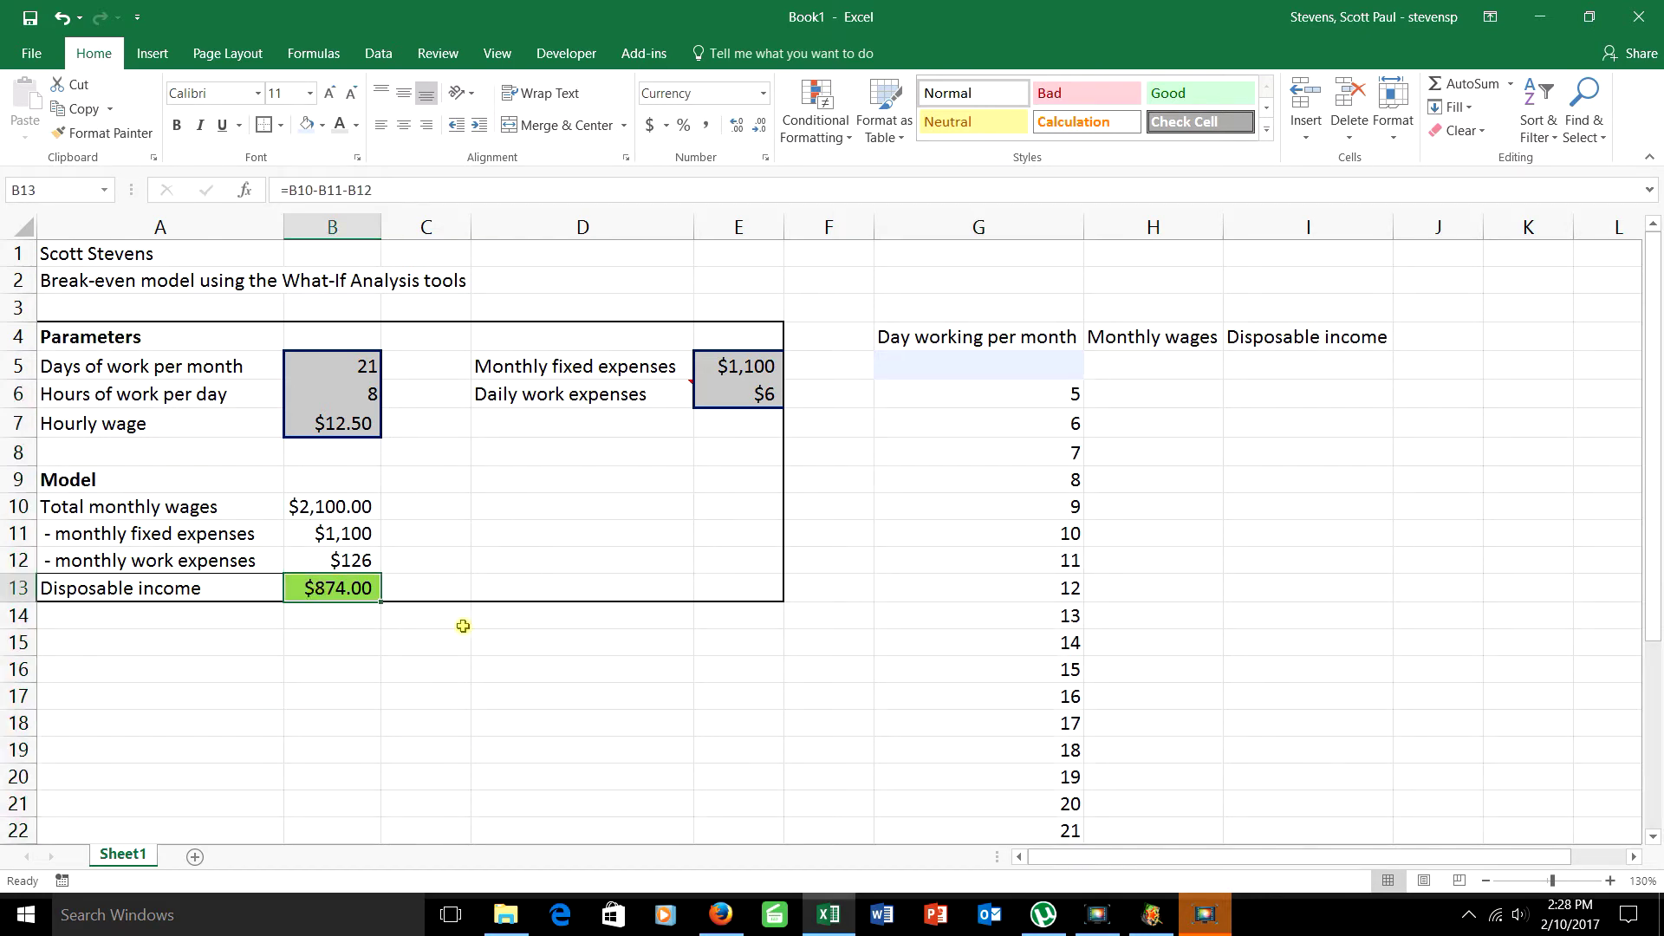
click(1160, 370)
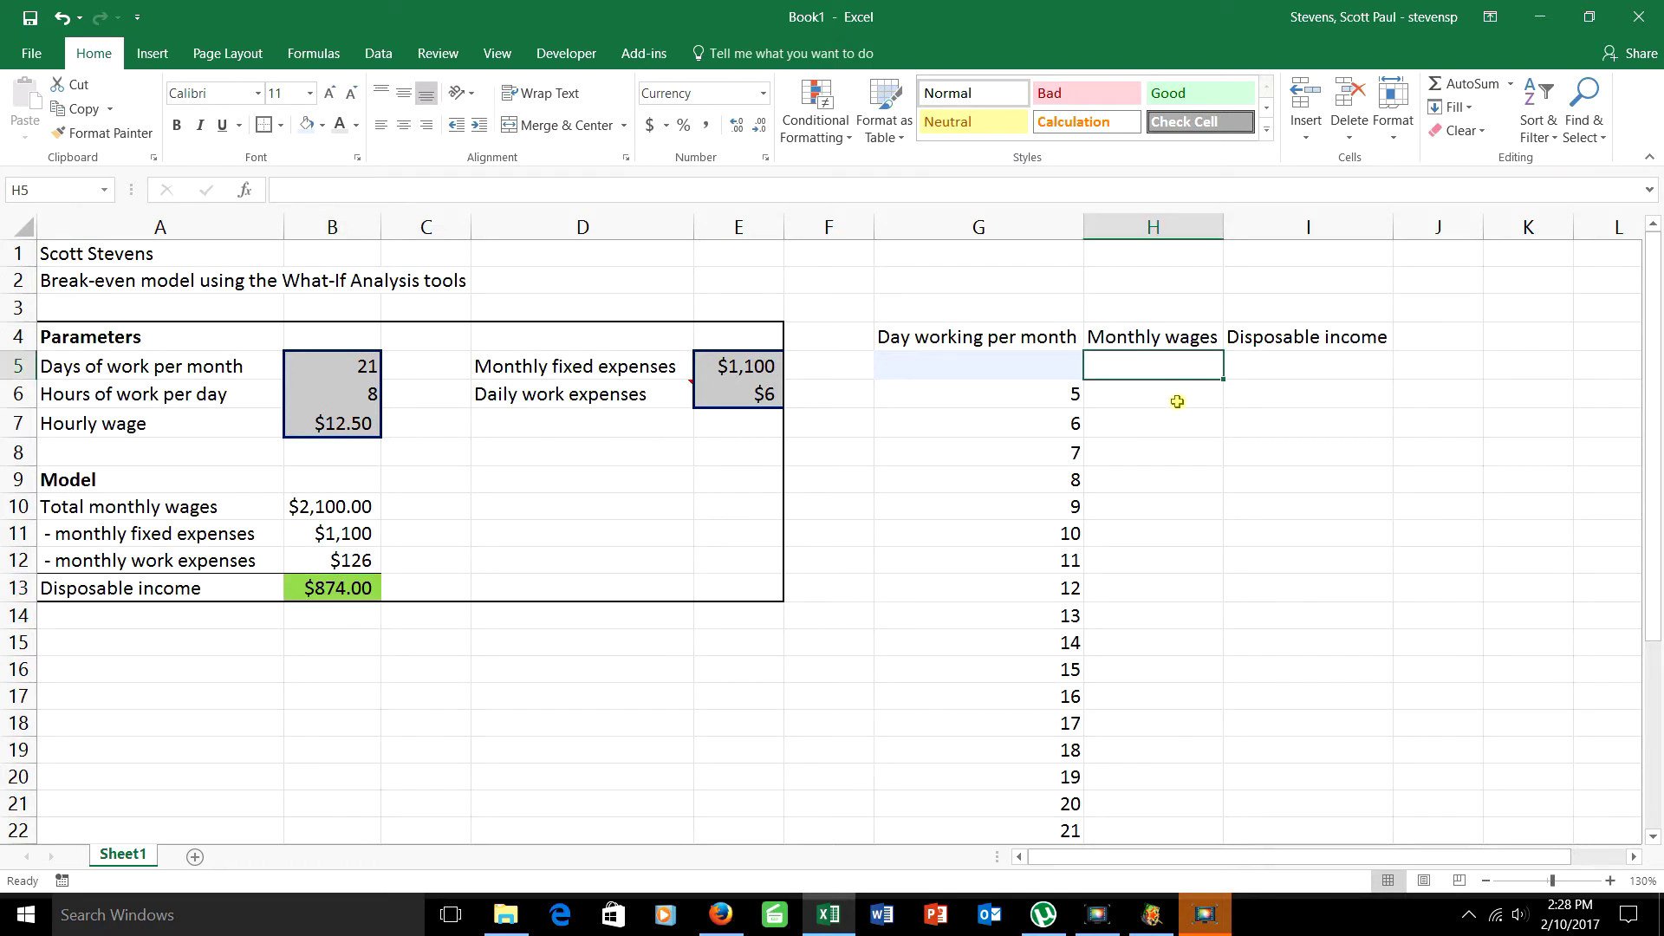
Link H5 to the total monthly wages with =B10 and I5 to disposable income with =B13
text(=)
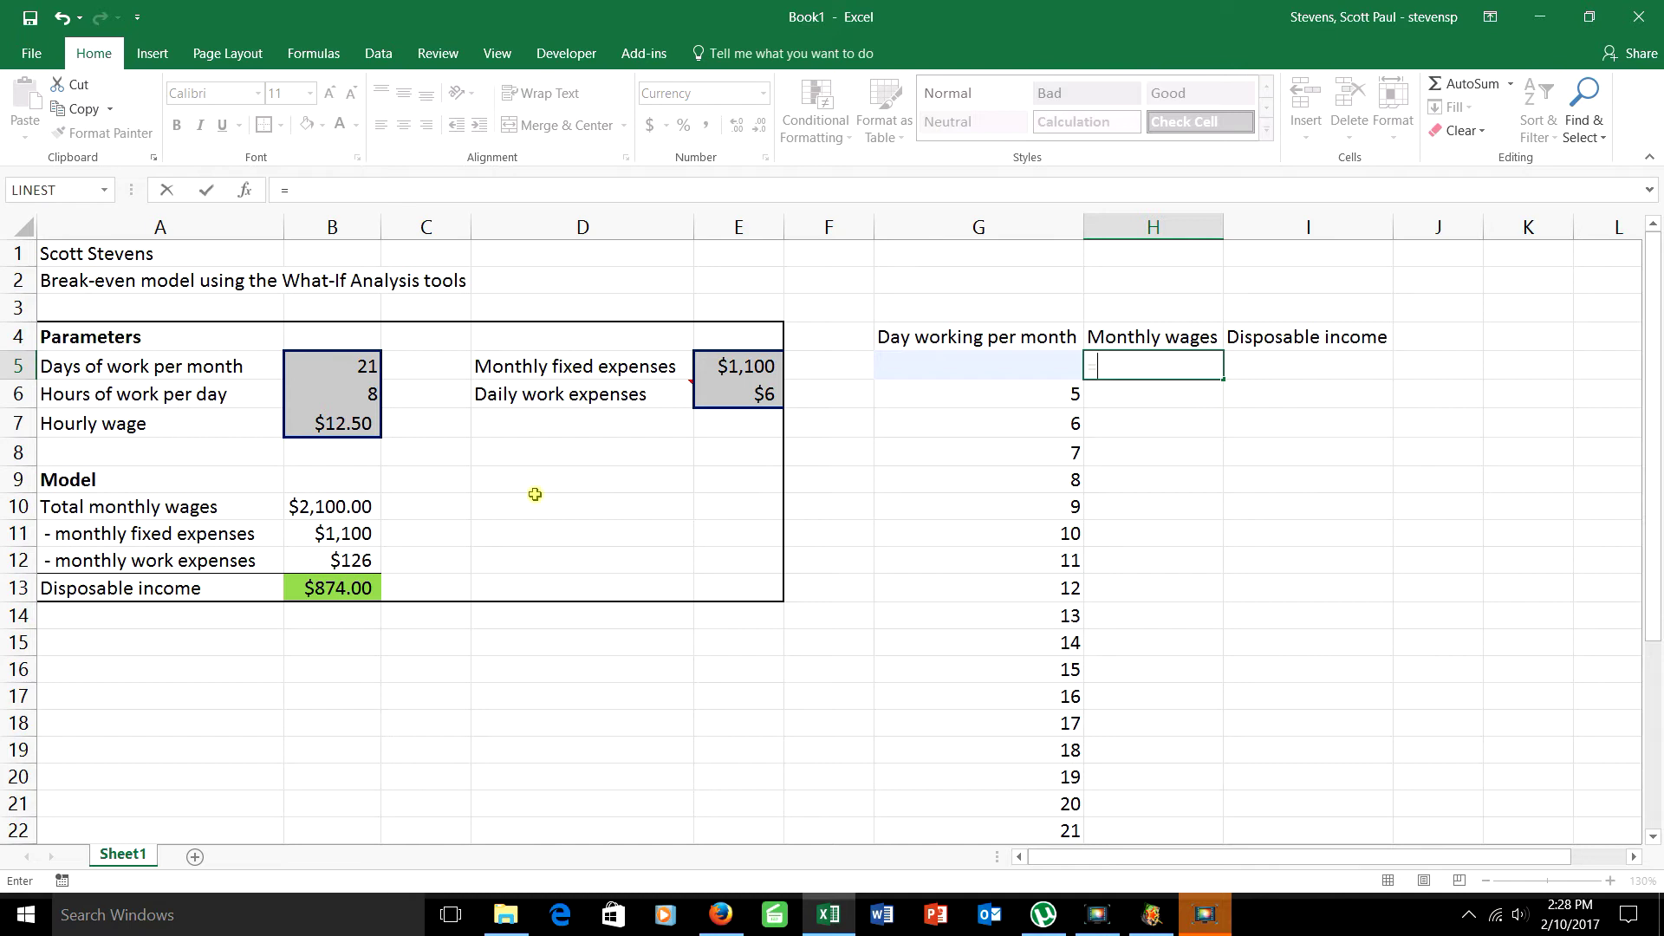
click(362, 506)
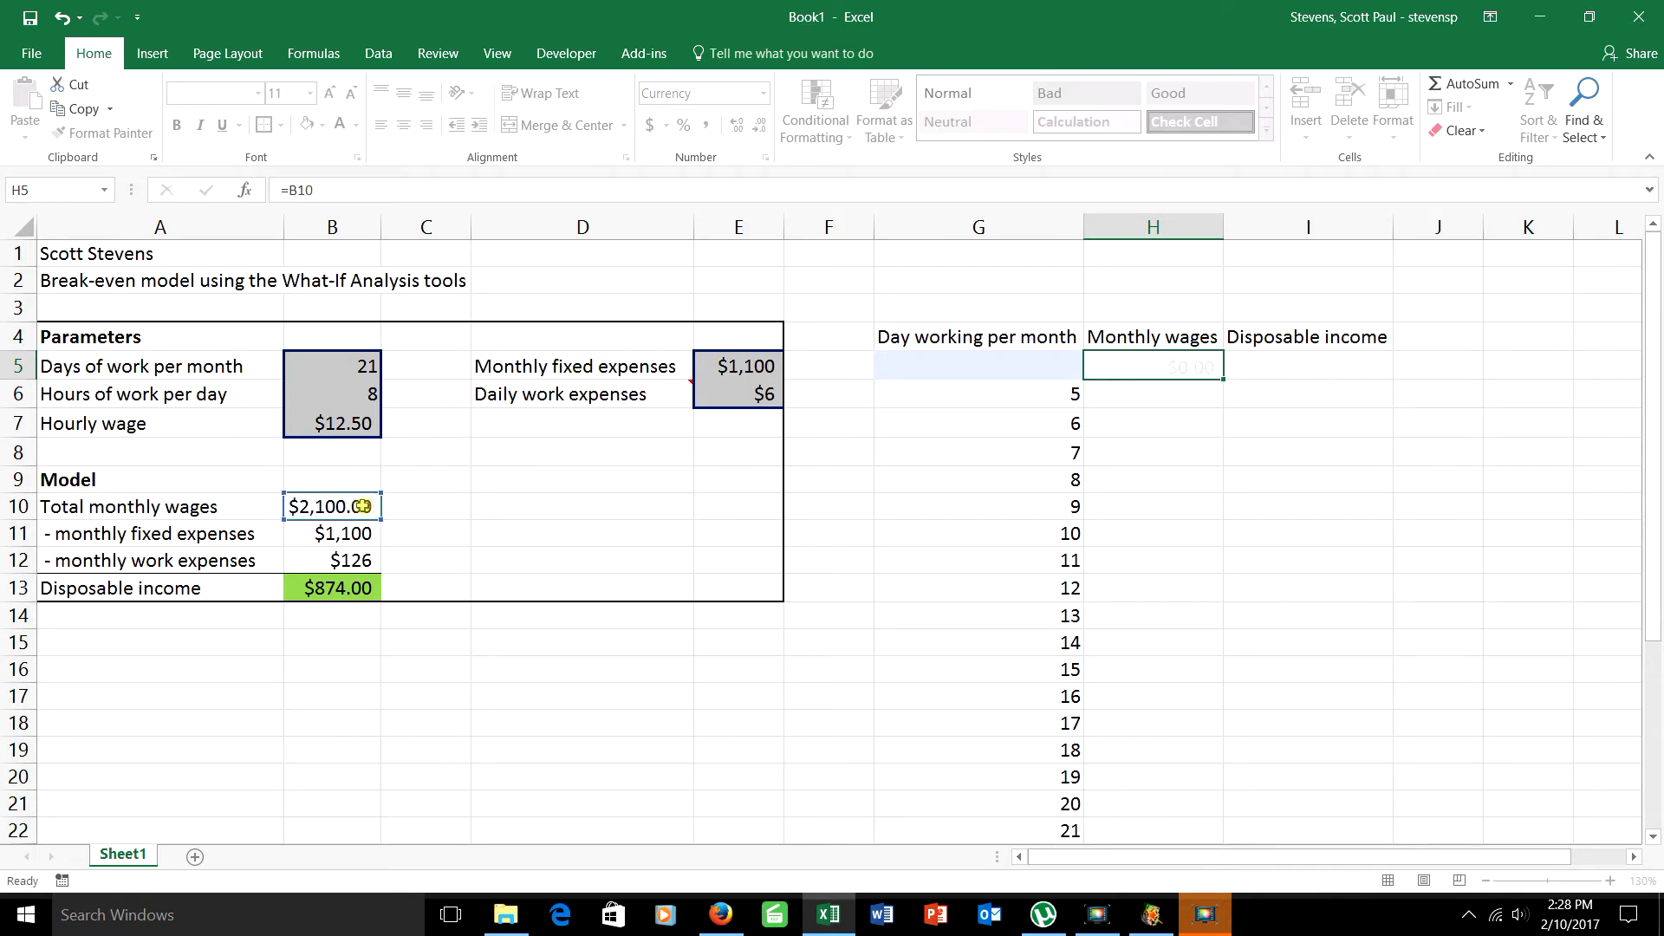
key(Return)
click(1276, 371)
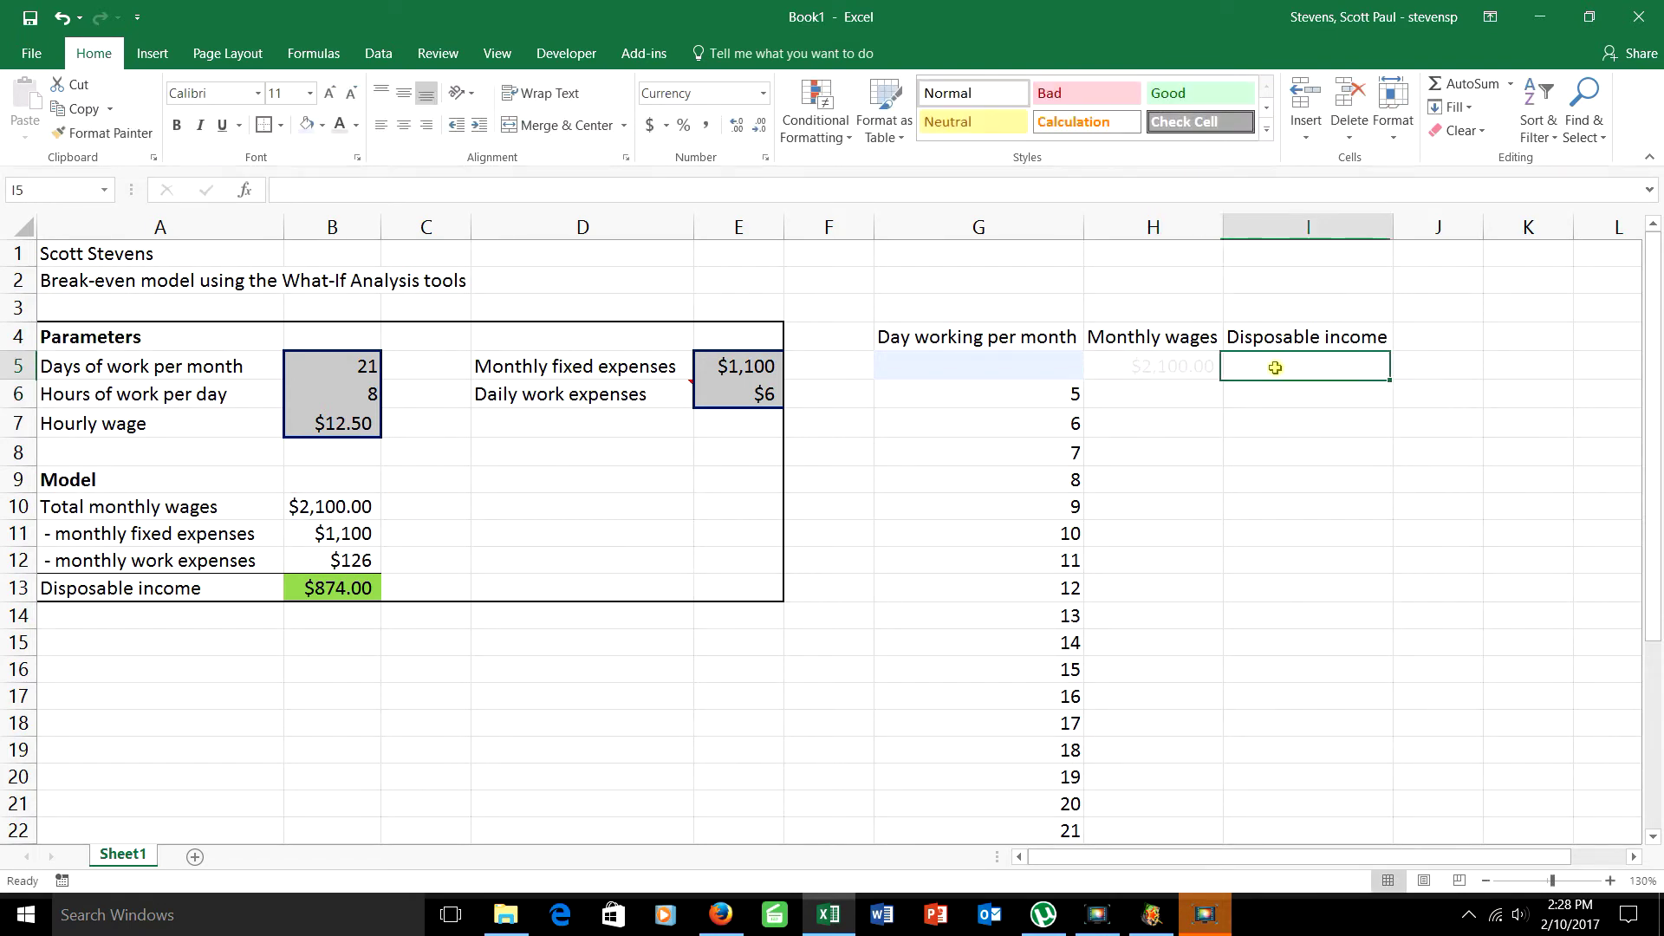
text(=)
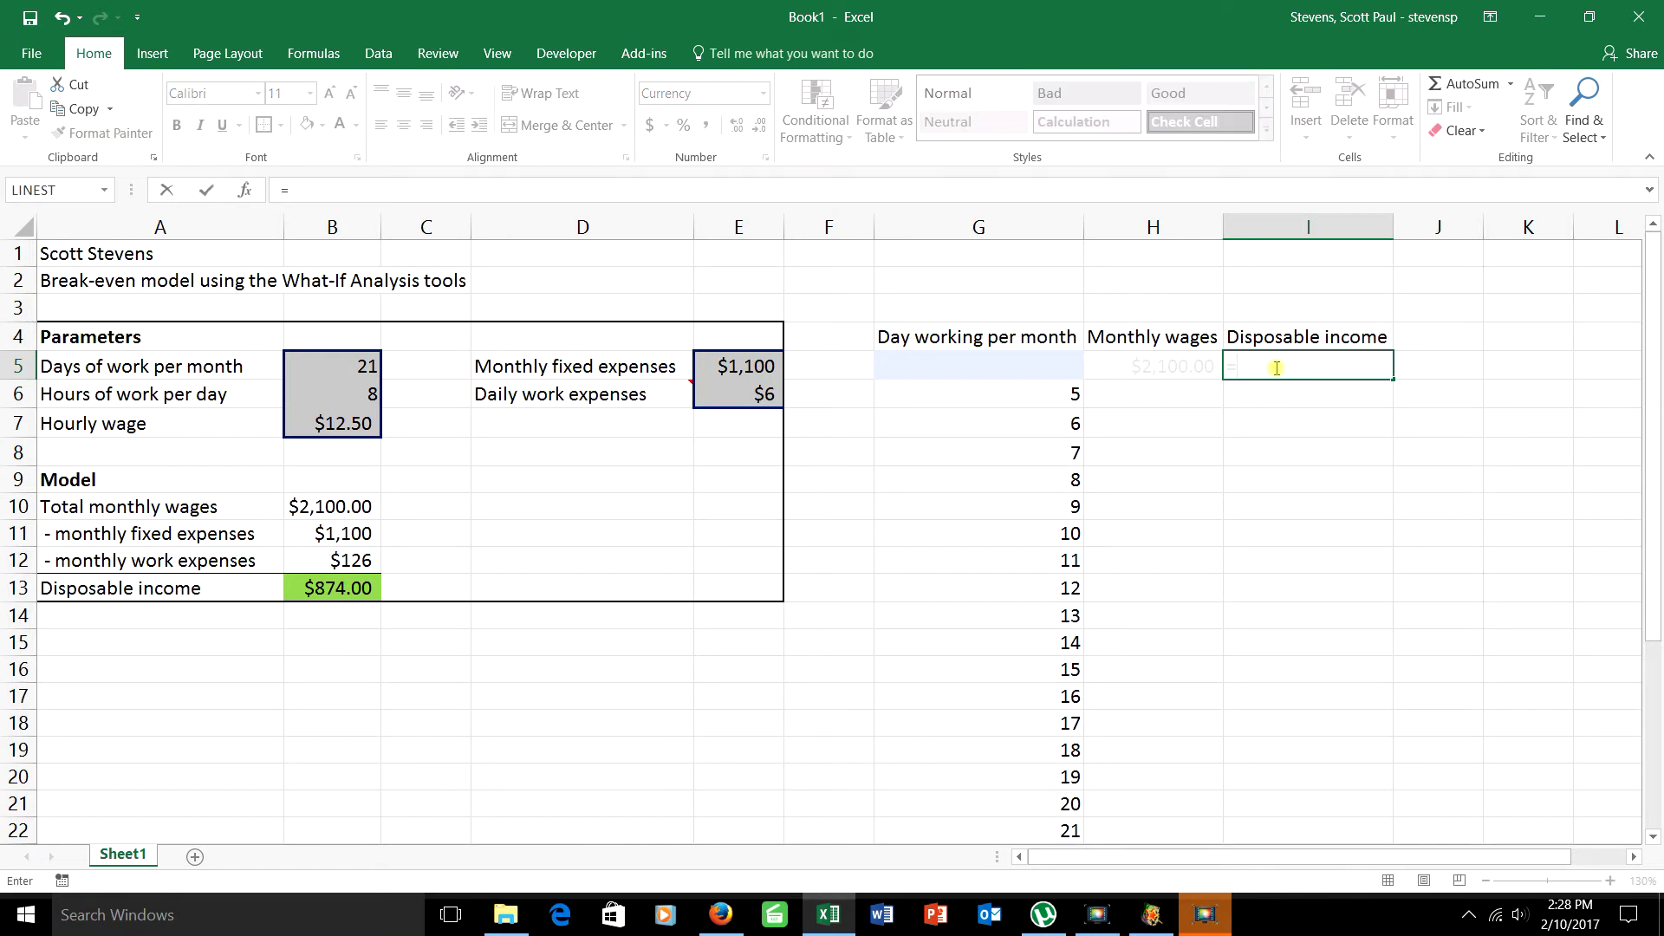
click(339, 587)
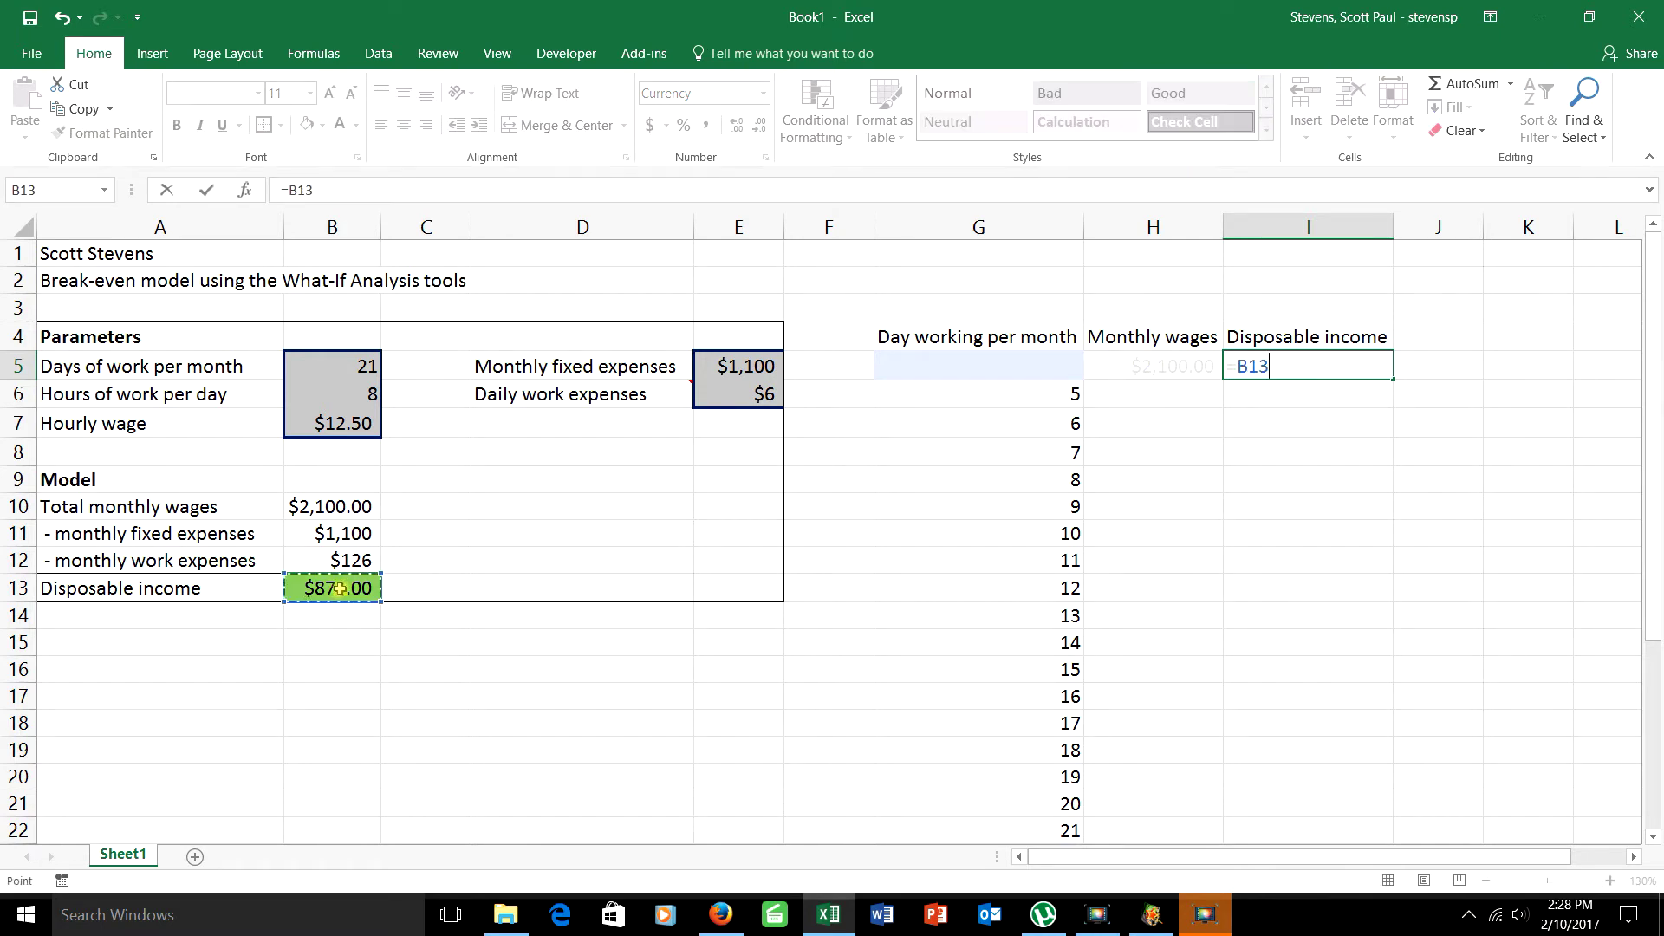
key(Return)
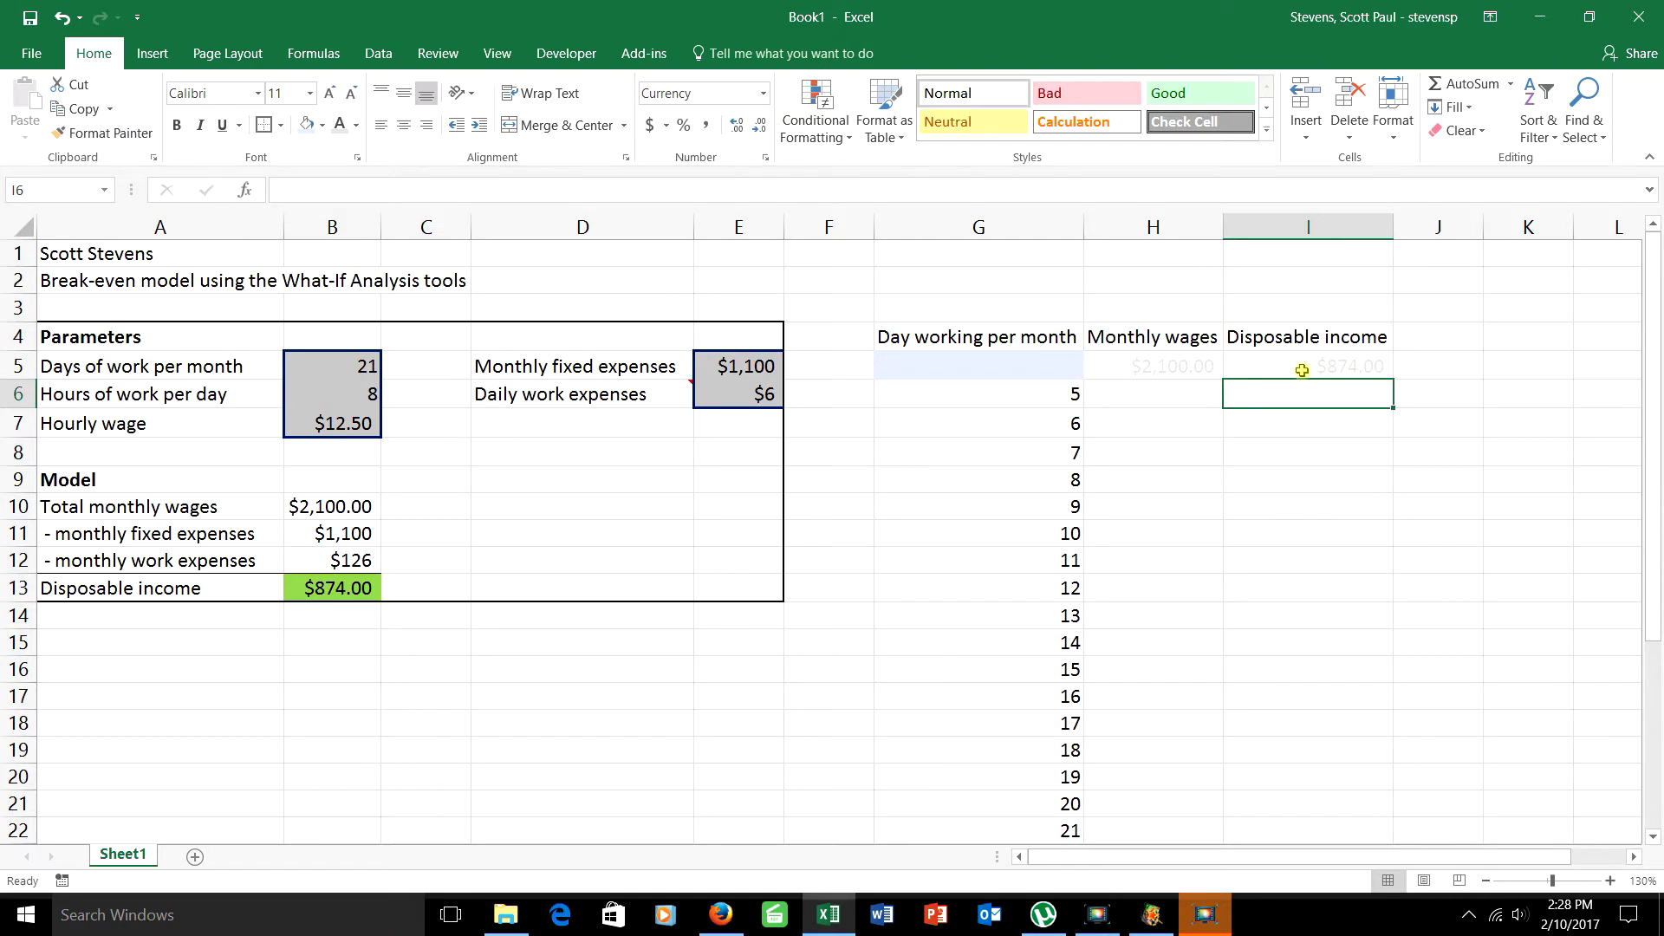
Give the H5:I5 linked values a light grey font colour
click(1126, 367)
key(shift+Right)
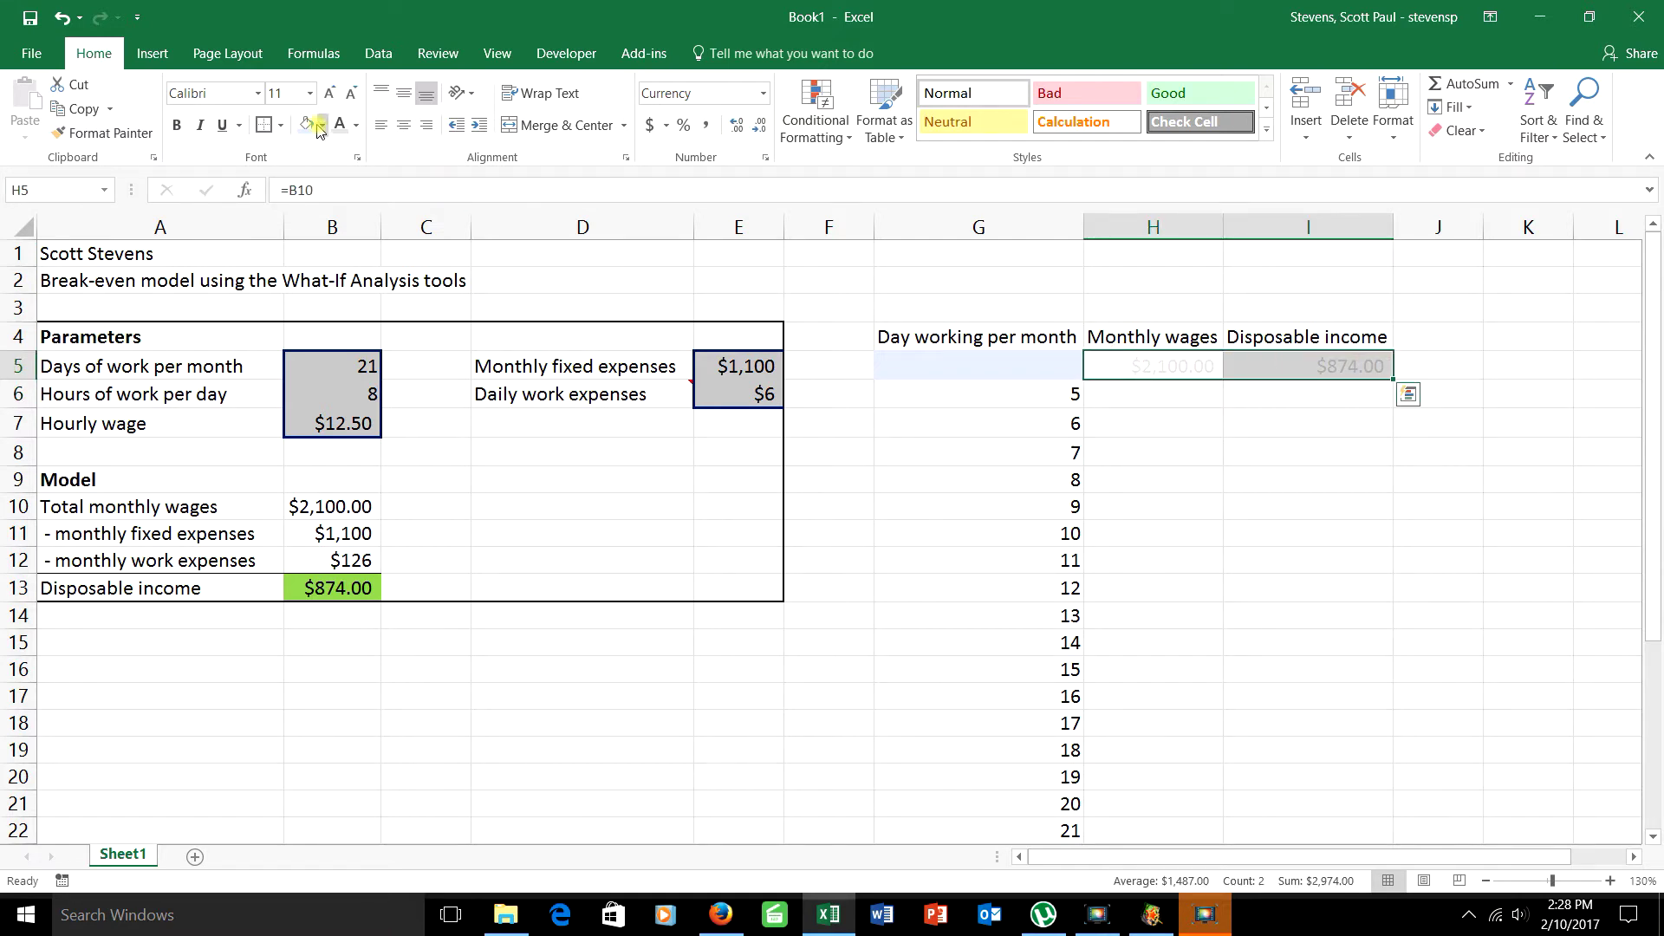
click(356, 125)
click(362, 154)
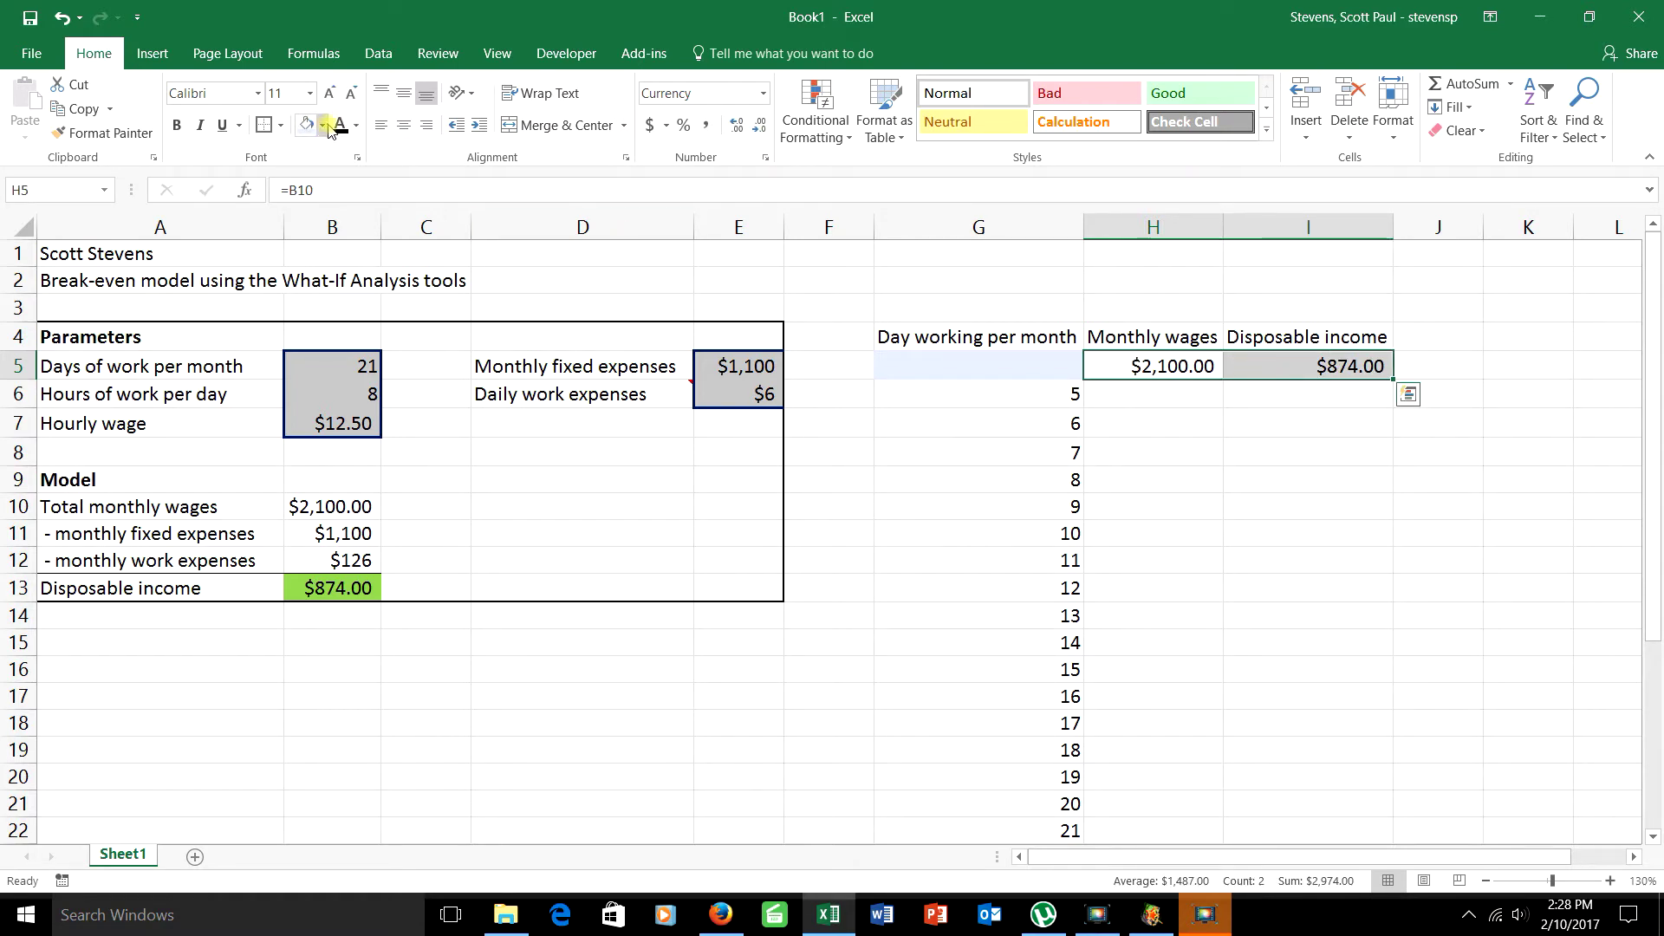
click(354, 126)
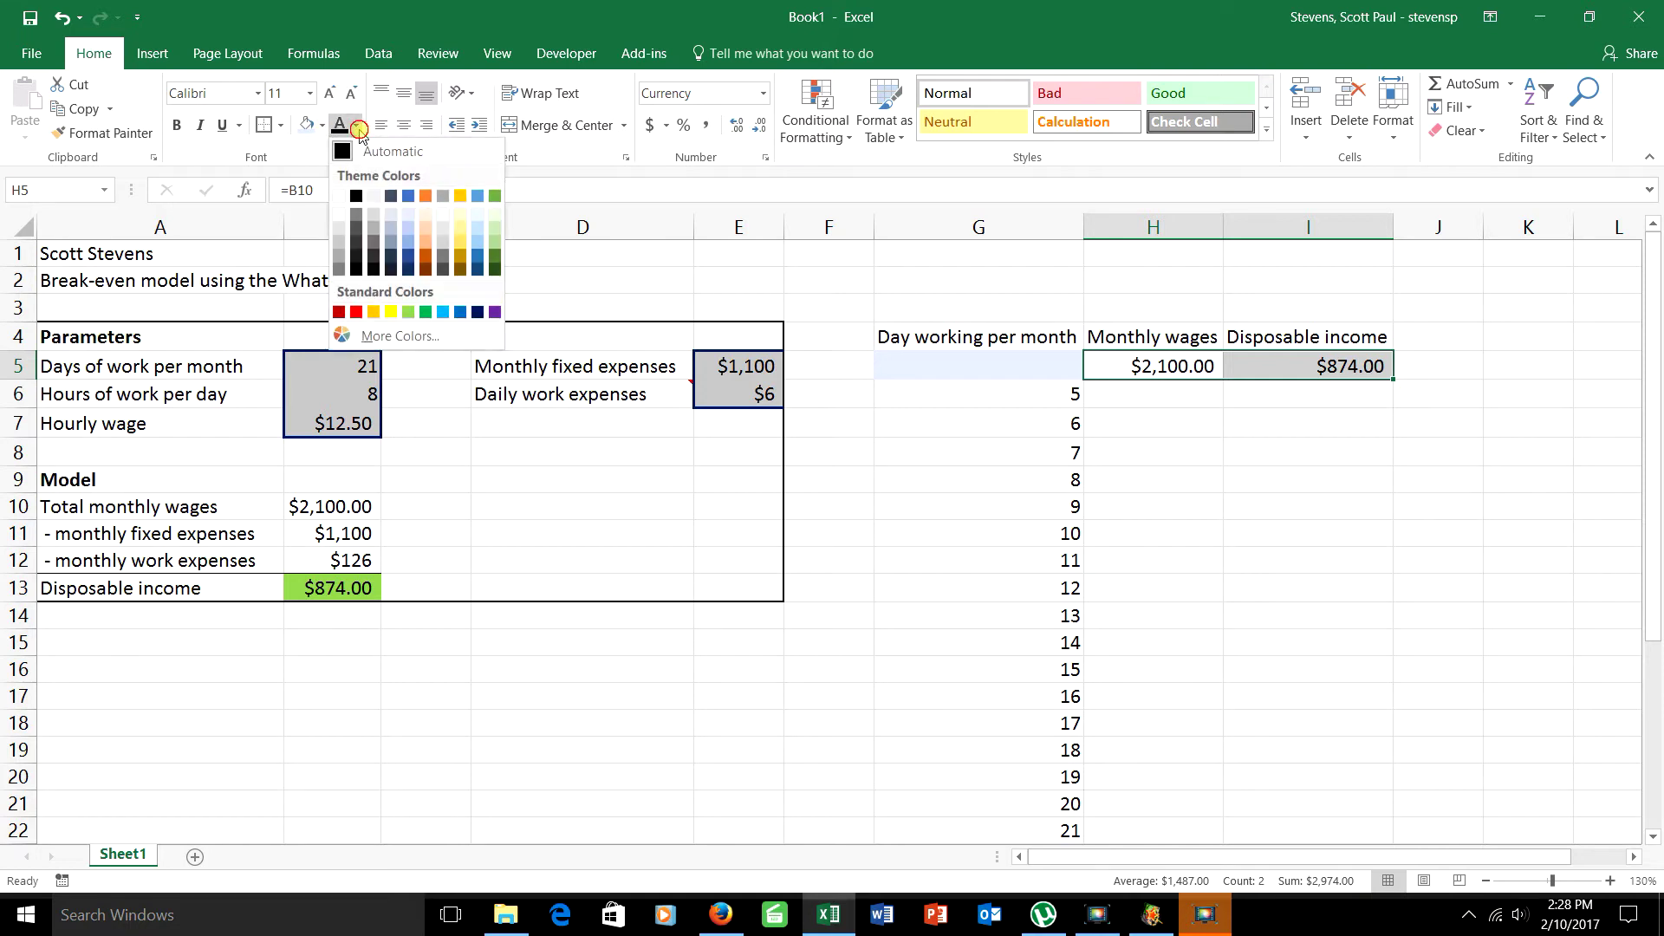
click(338, 239)
click(1274, 513)
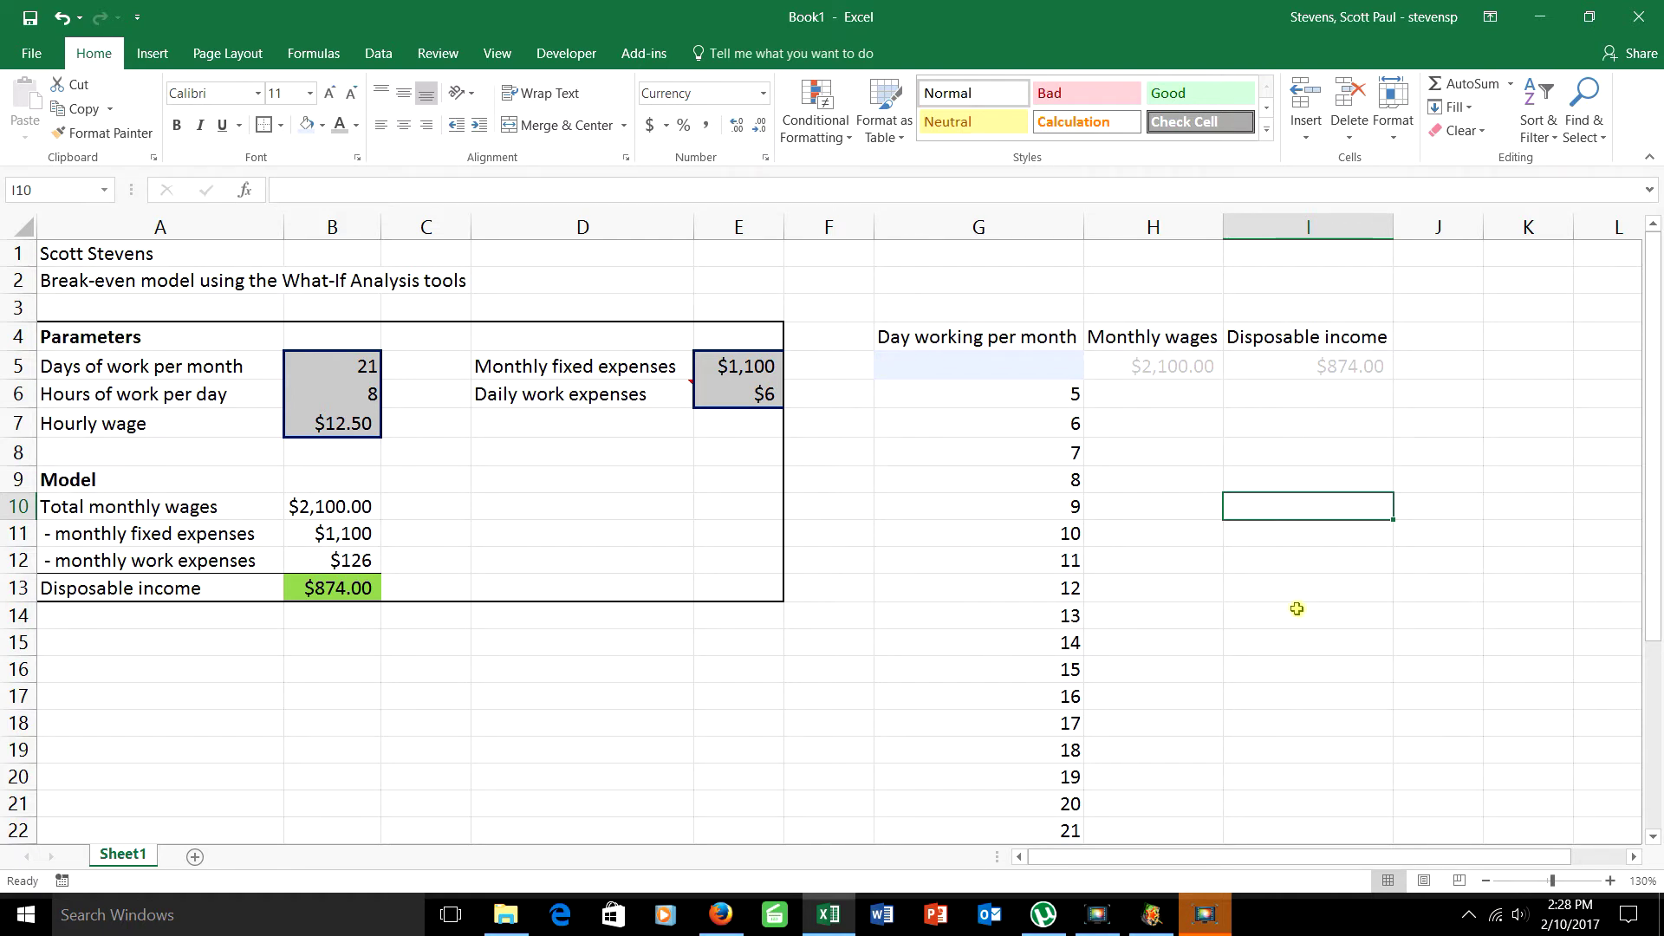
Compare the day values in G6 and G7 with days of work in B5 and the B10 and B13 formulas
click(1052, 402)
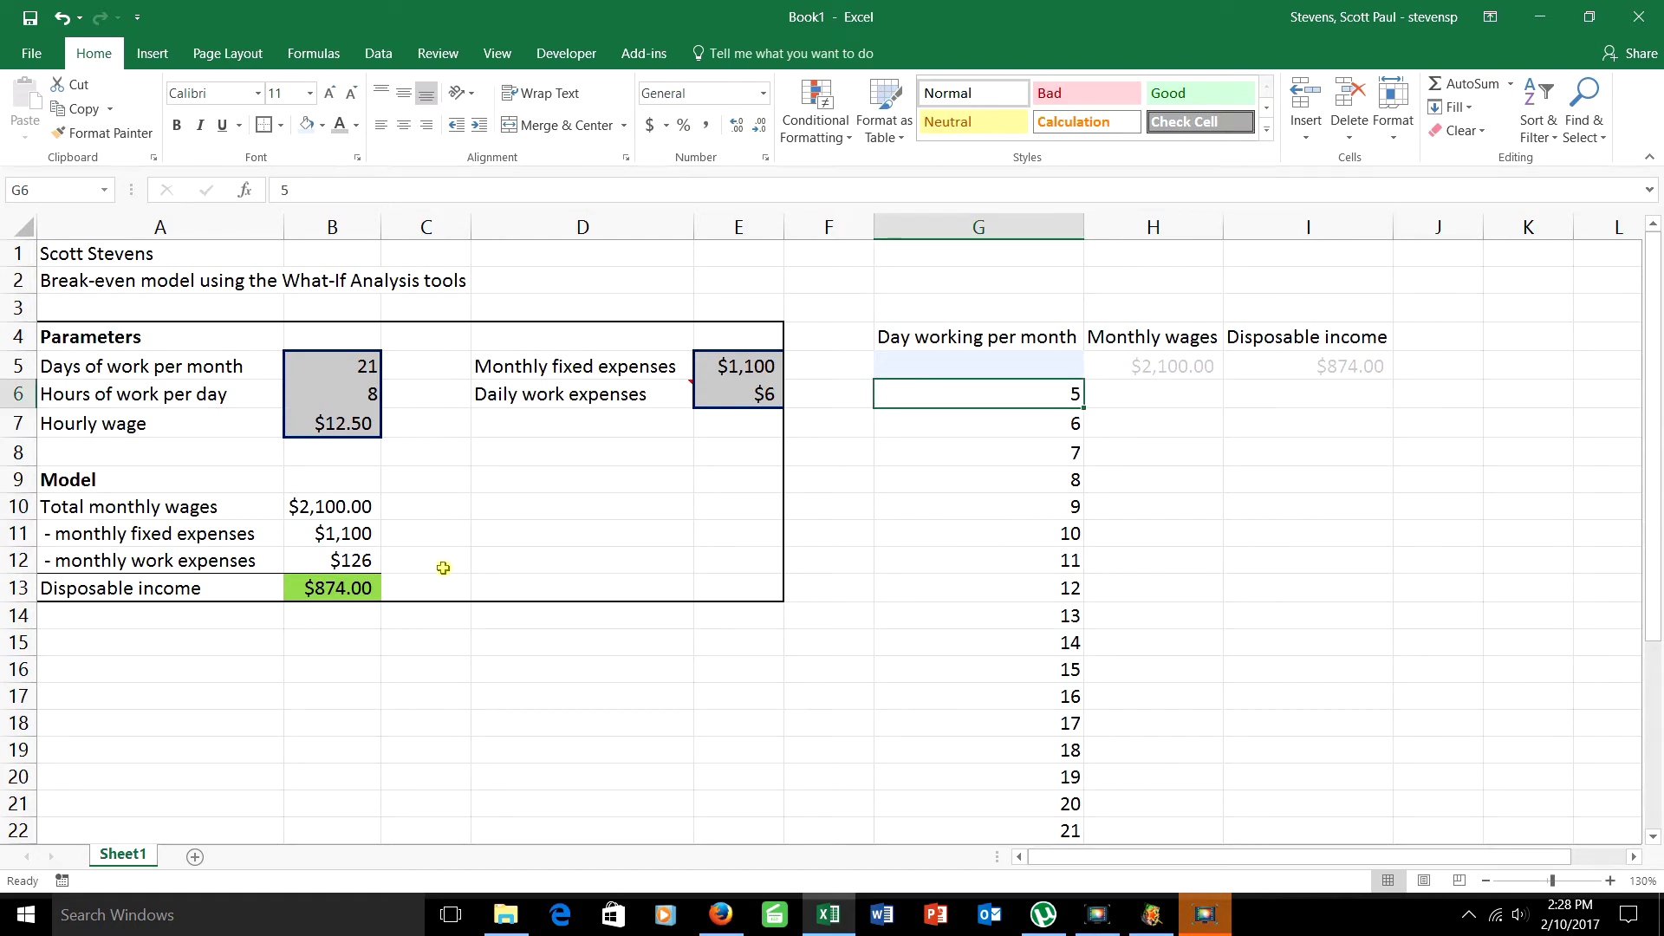
click(335, 367)
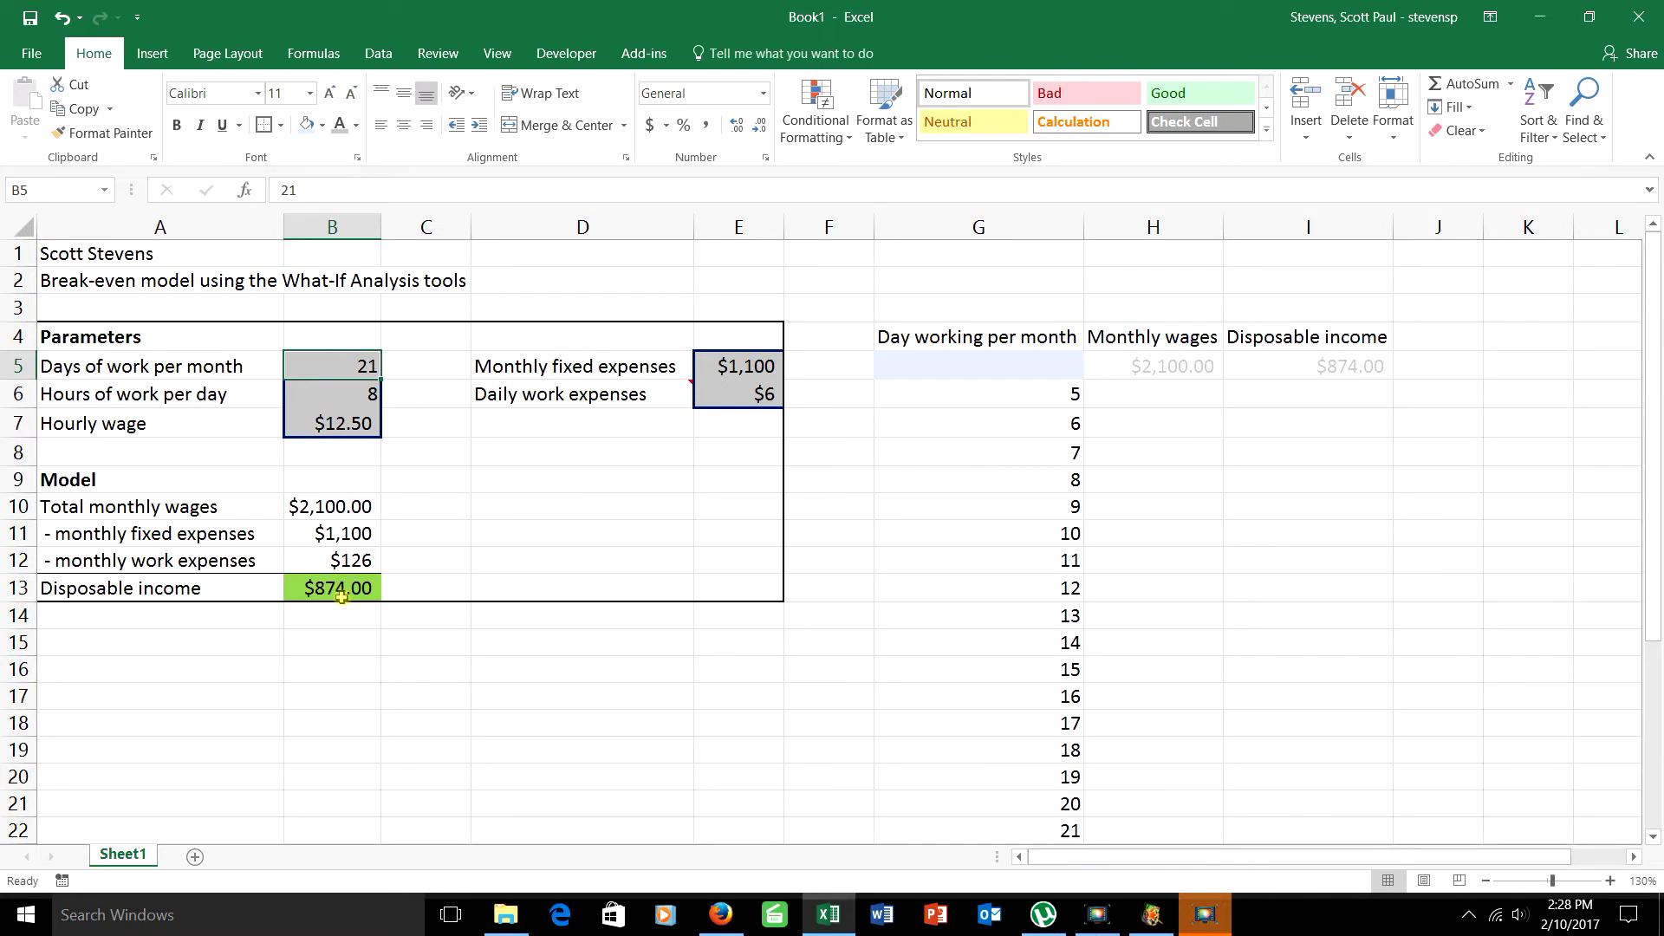
click(1062, 423)
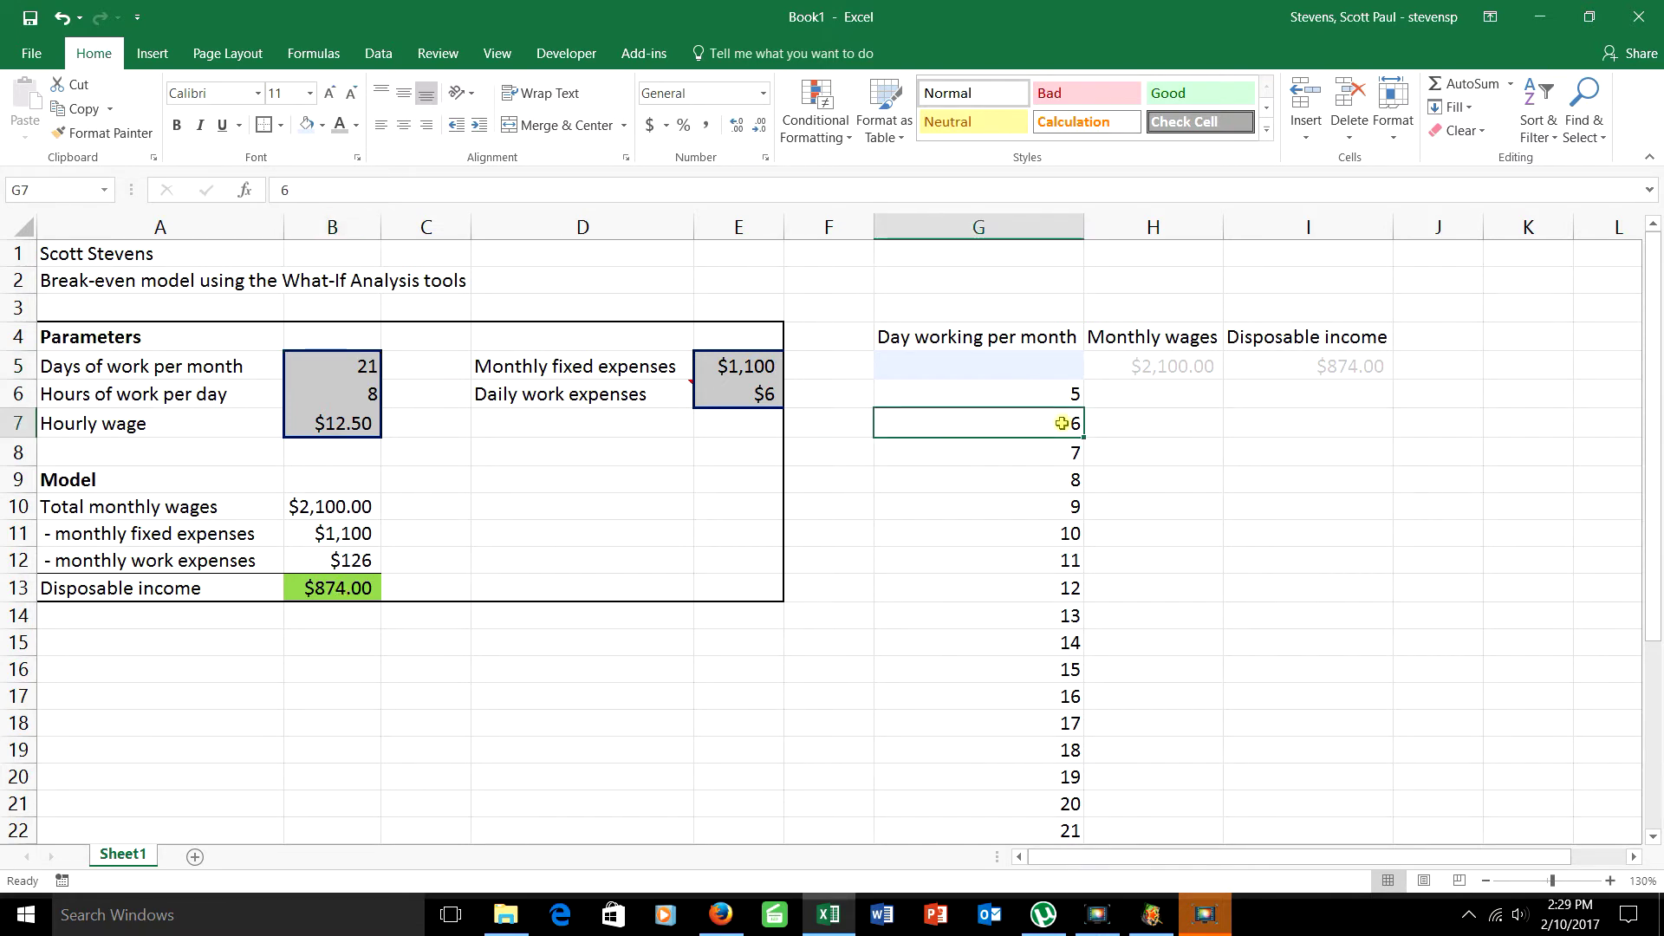
click(318, 364)
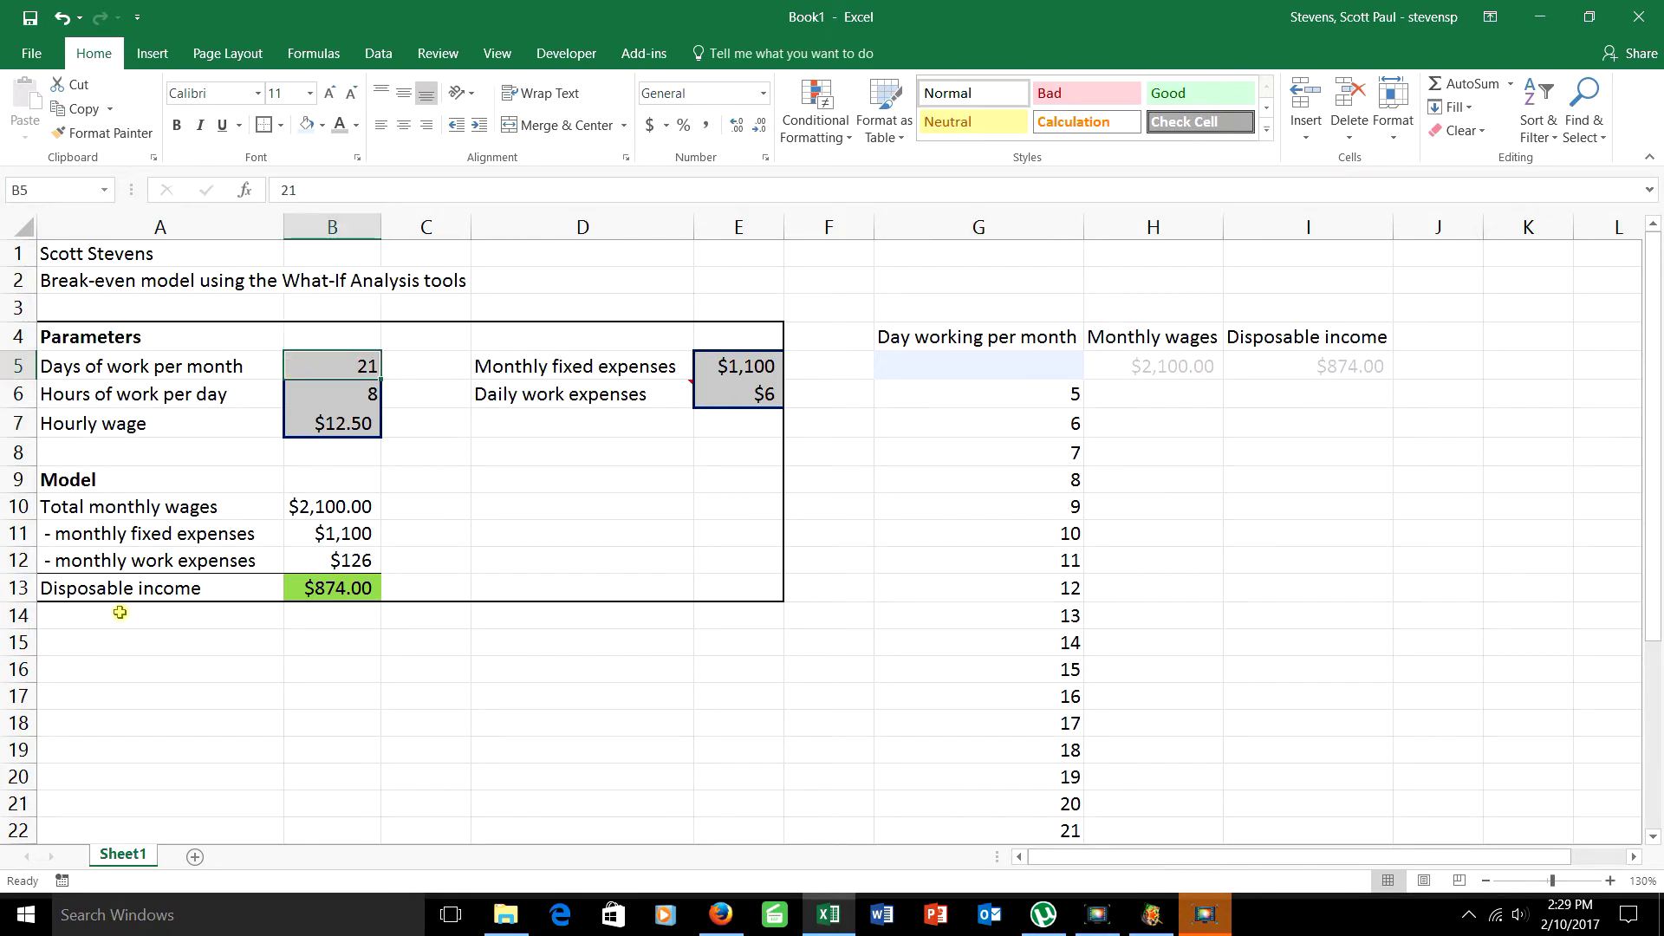
click(321, 508)
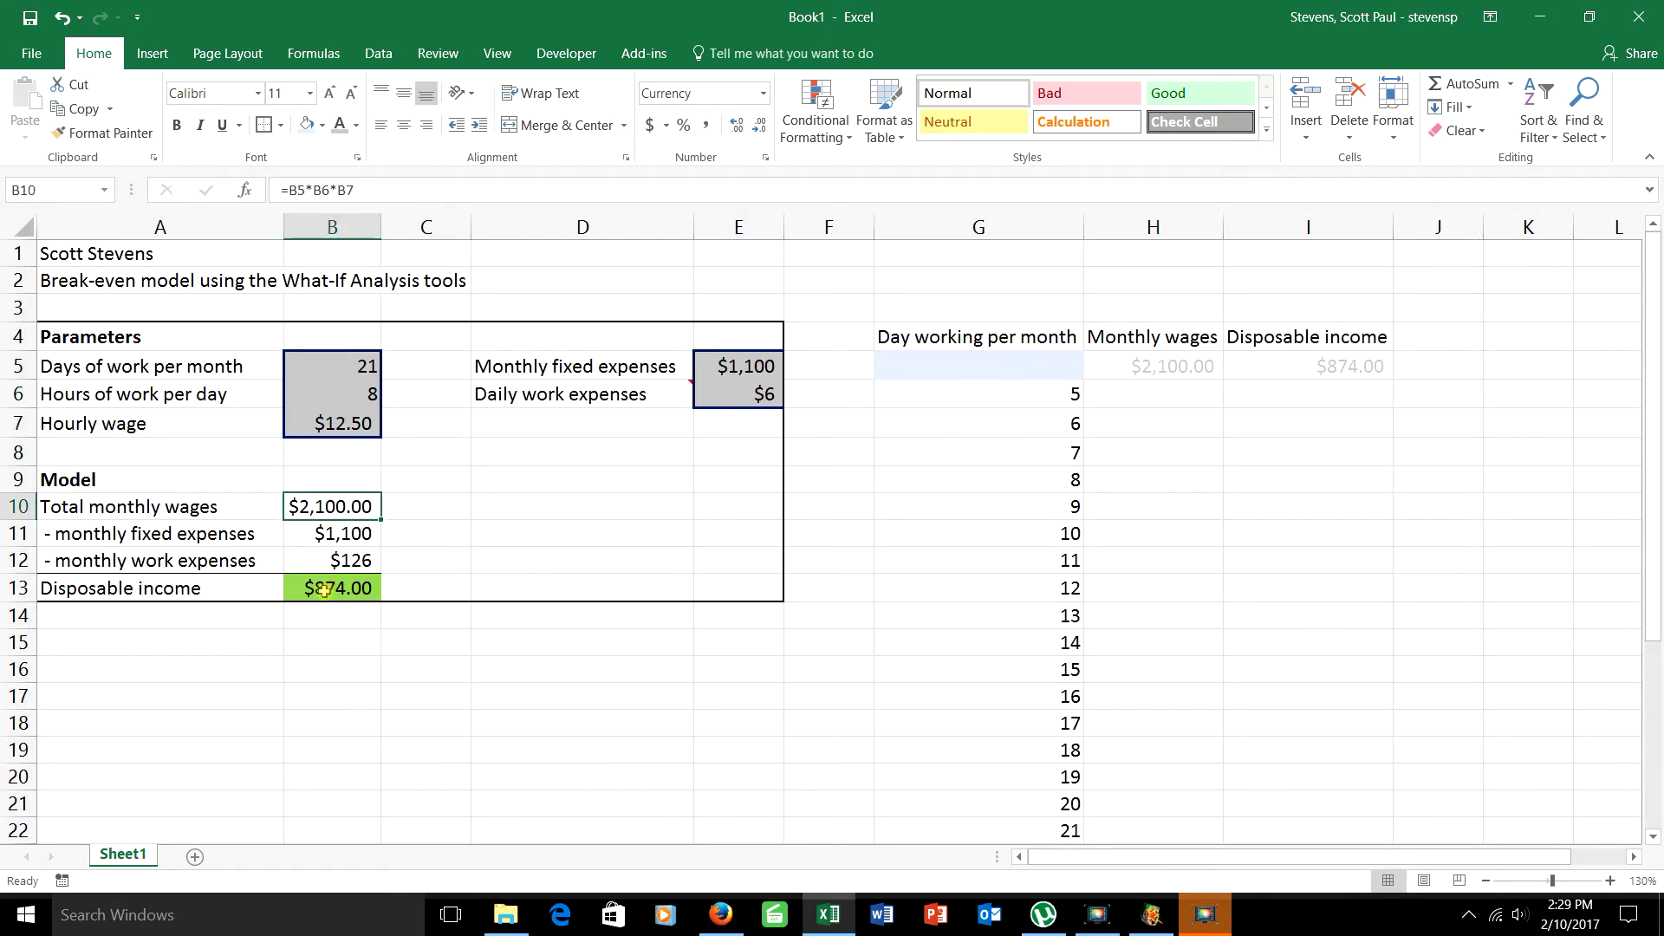
click(325, 590)
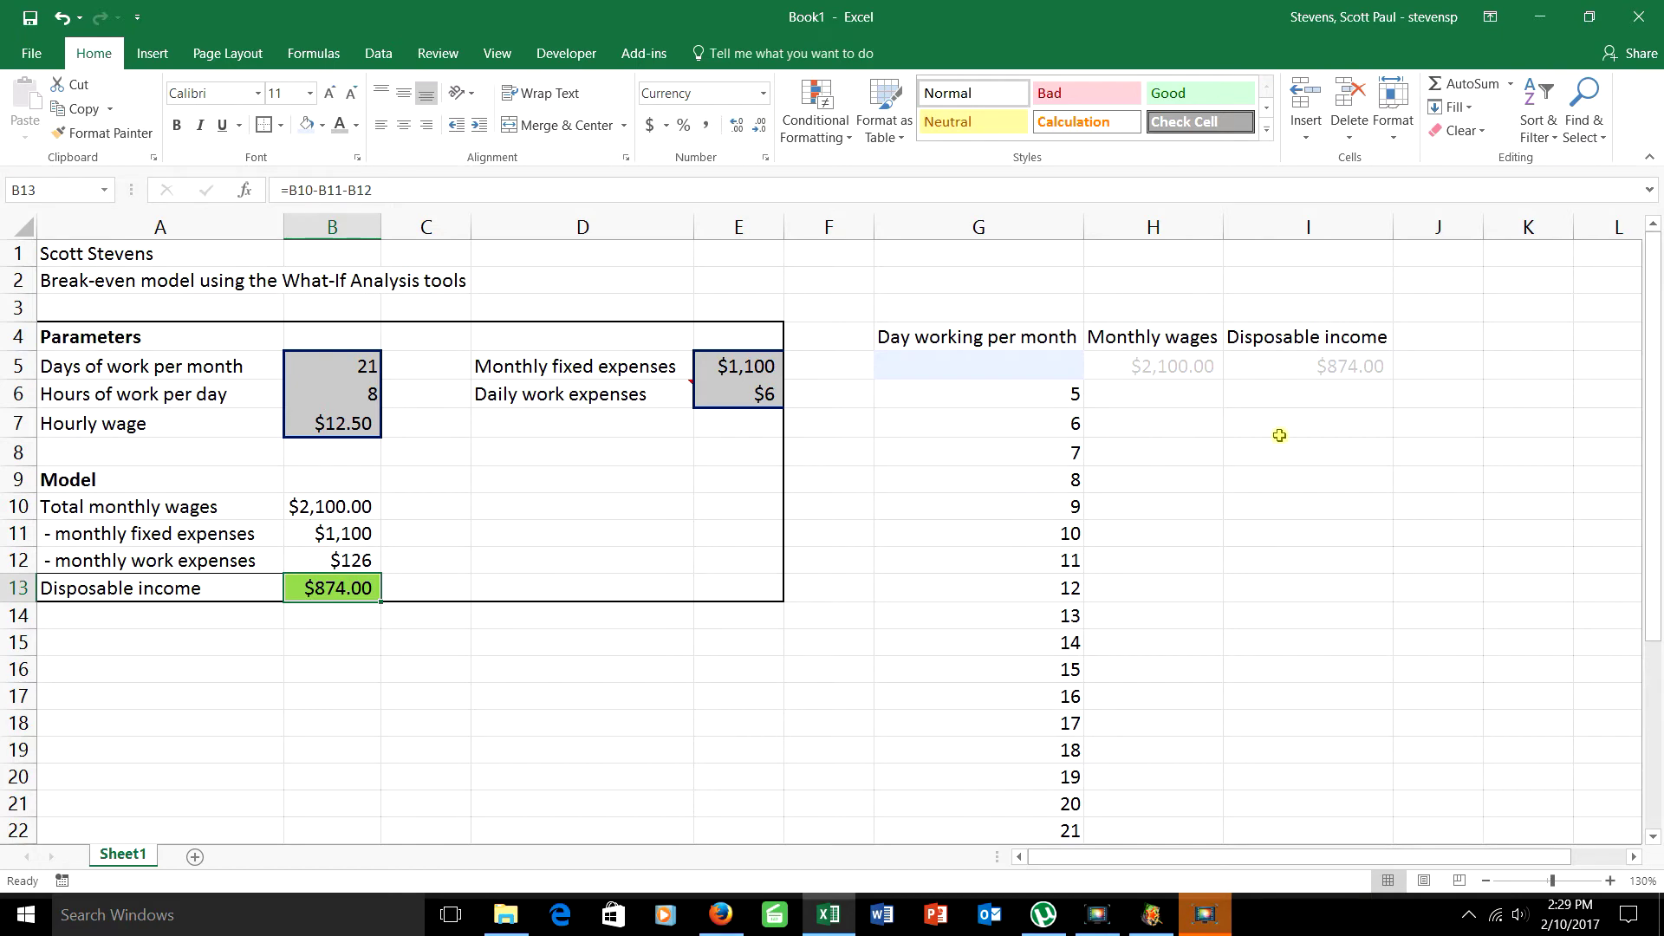
scroll(1280, 435, down, 6)
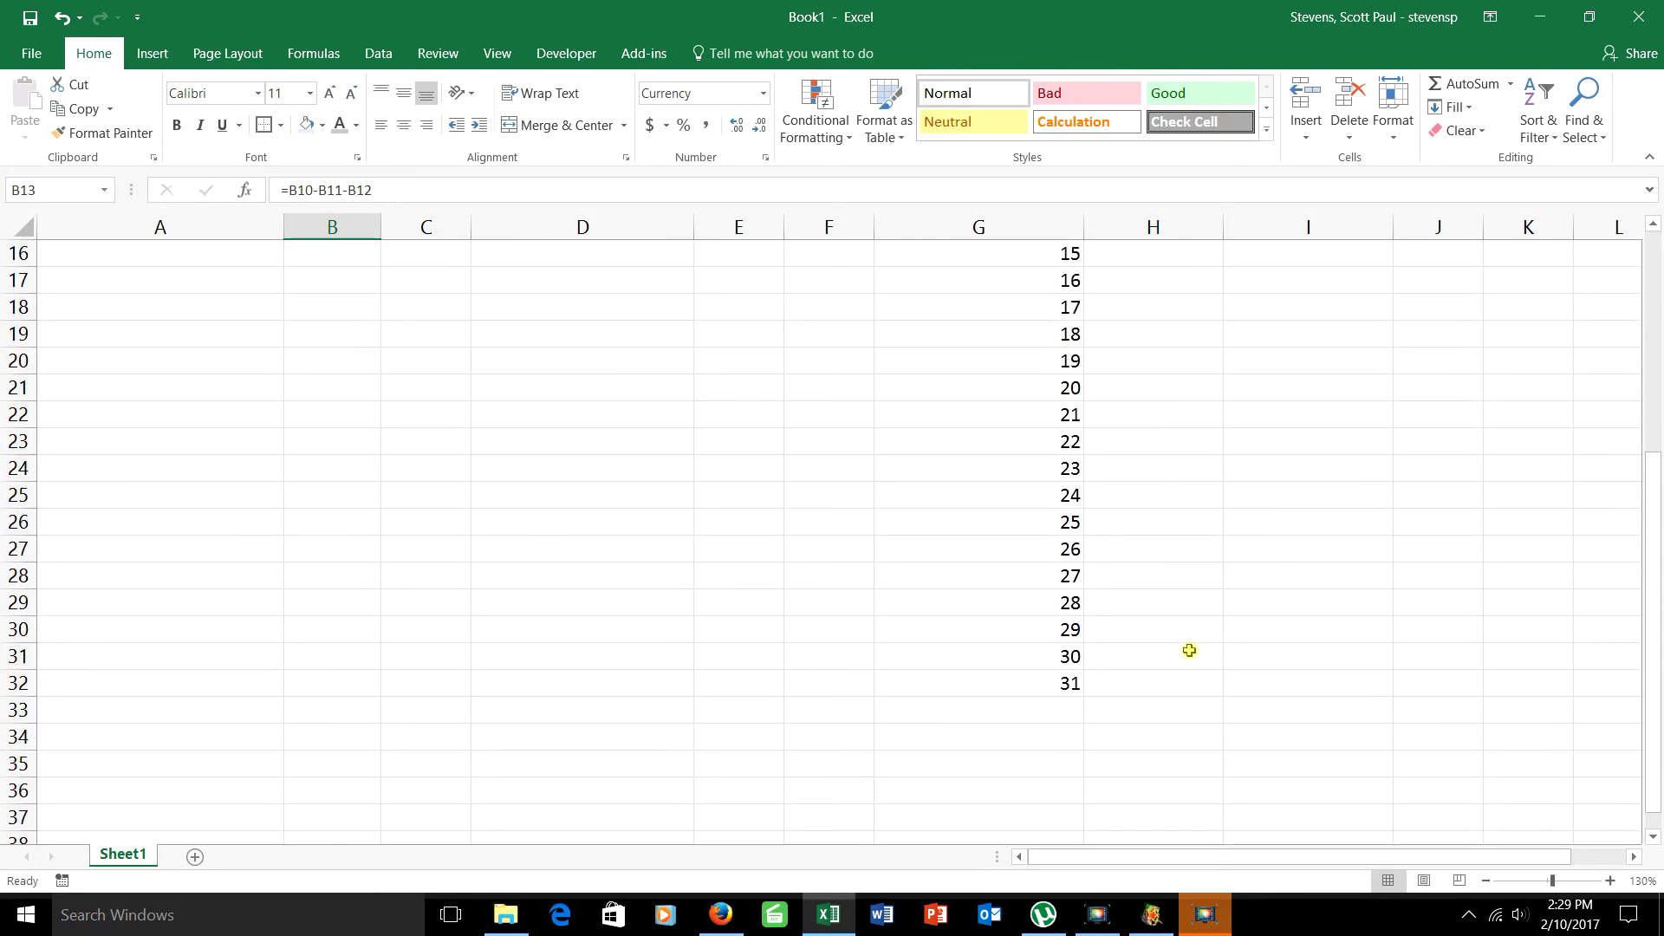
scroll(1189, 650, up, 6)
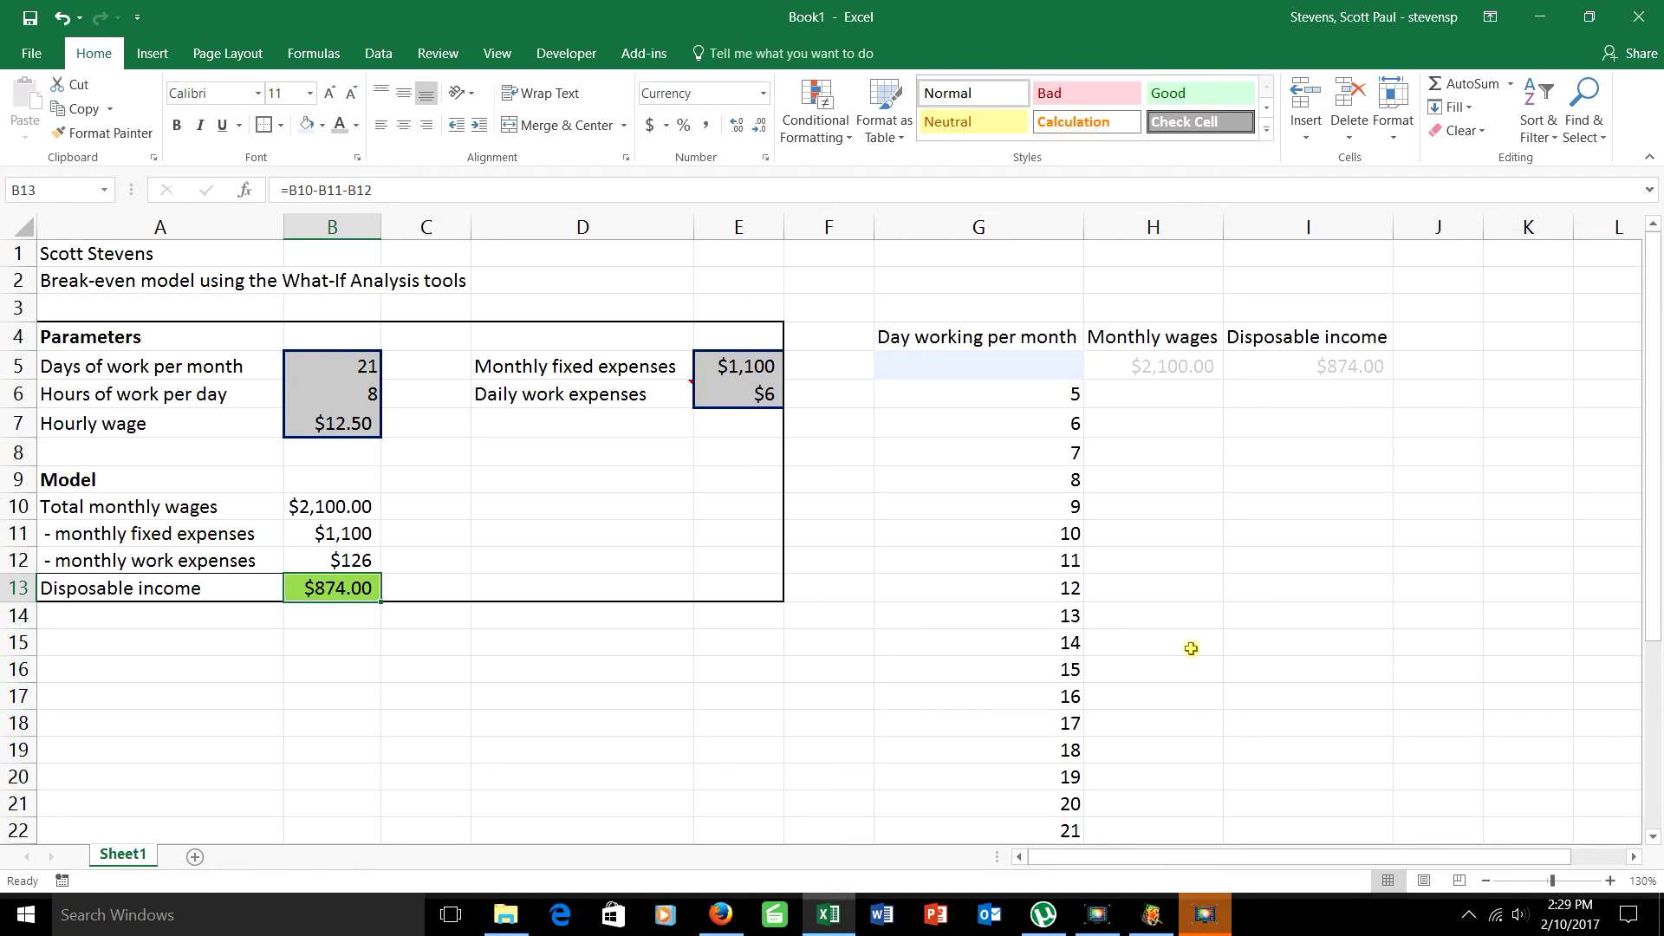
Create a data table over G5:I32 with $B$5, days of work per month, as the column input cell
click(948, 360)
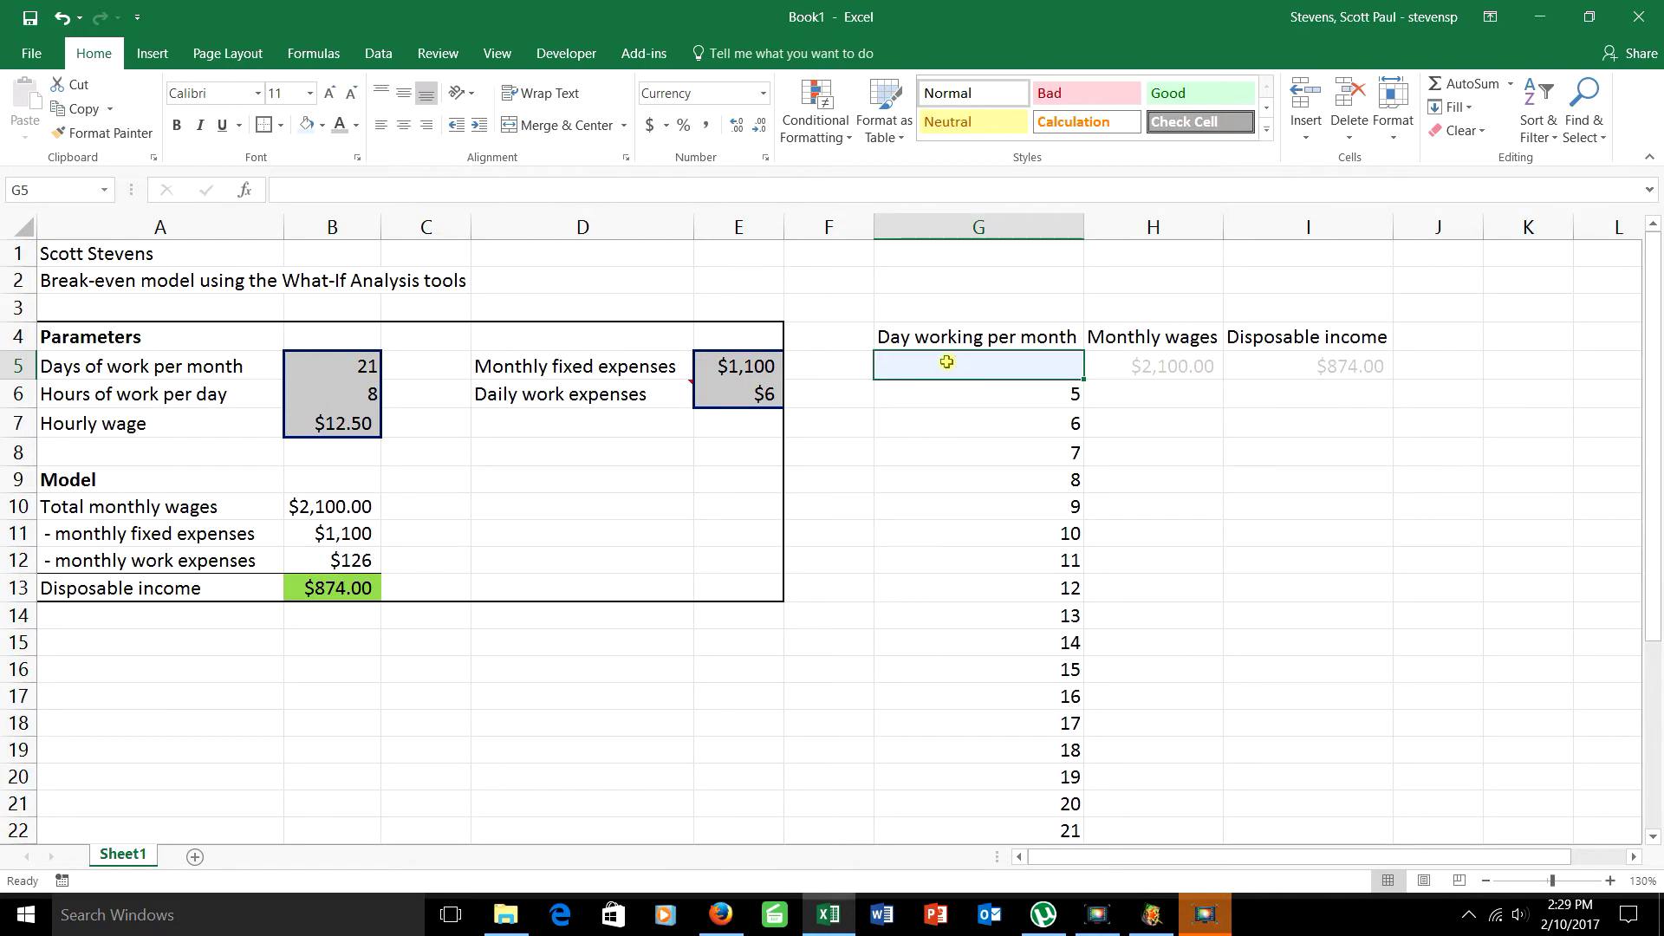
drag(947, 361, 1356, 809)
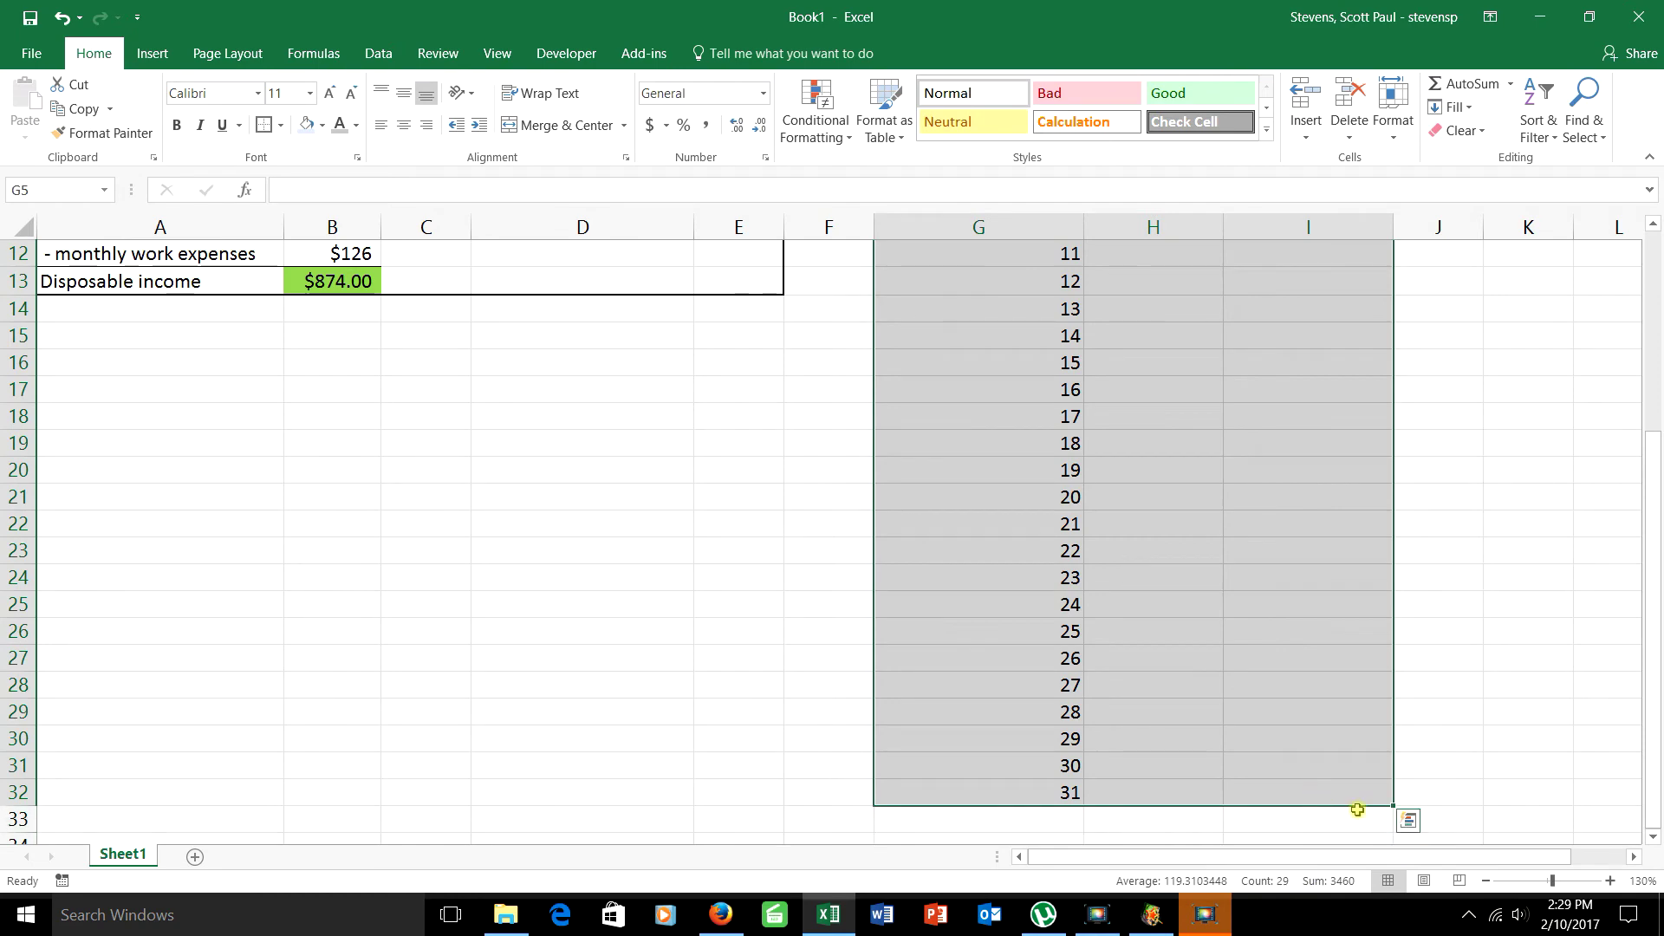
scroll(1358, 810, up, 4)
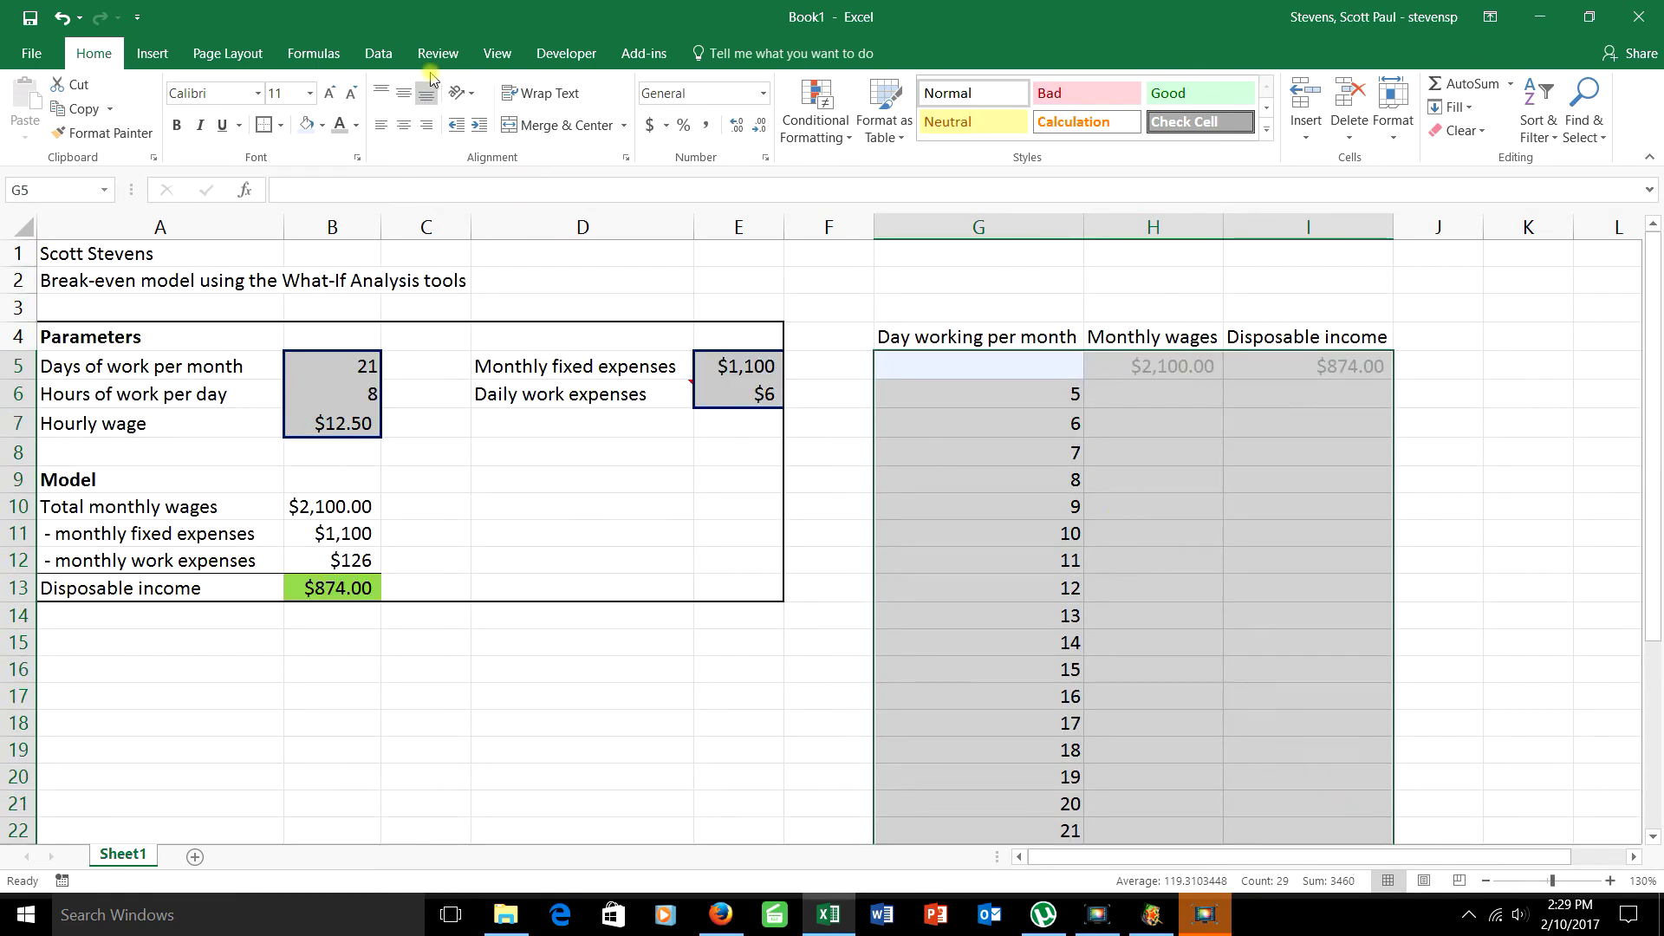
click(378, 53)
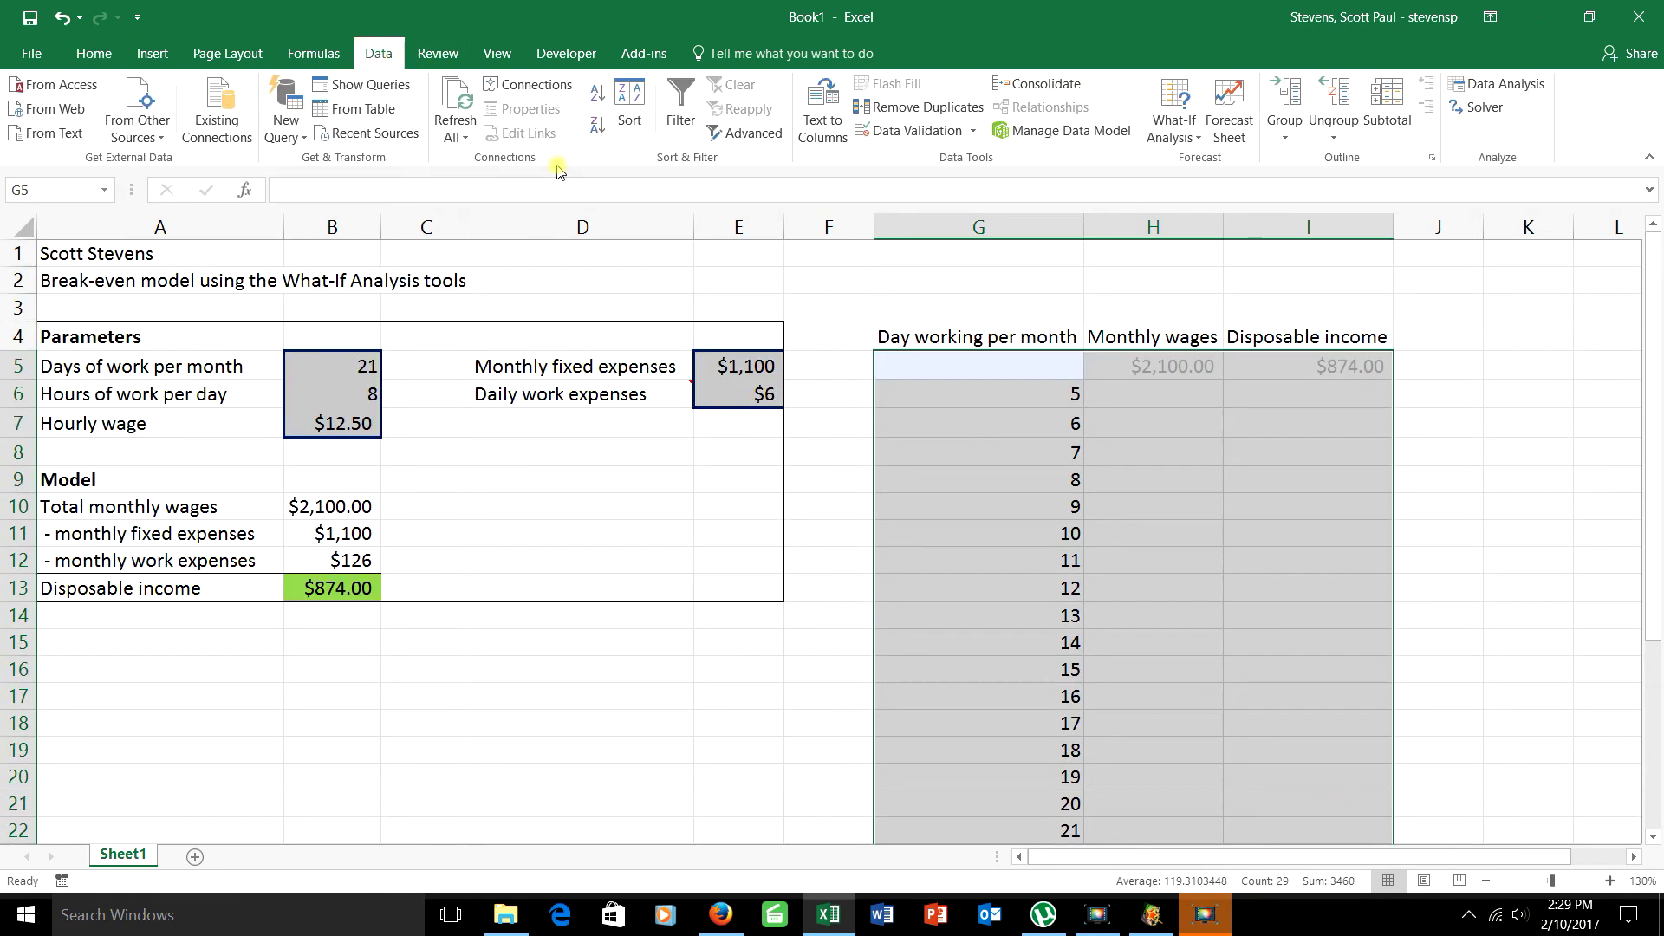
click(1184, 138)
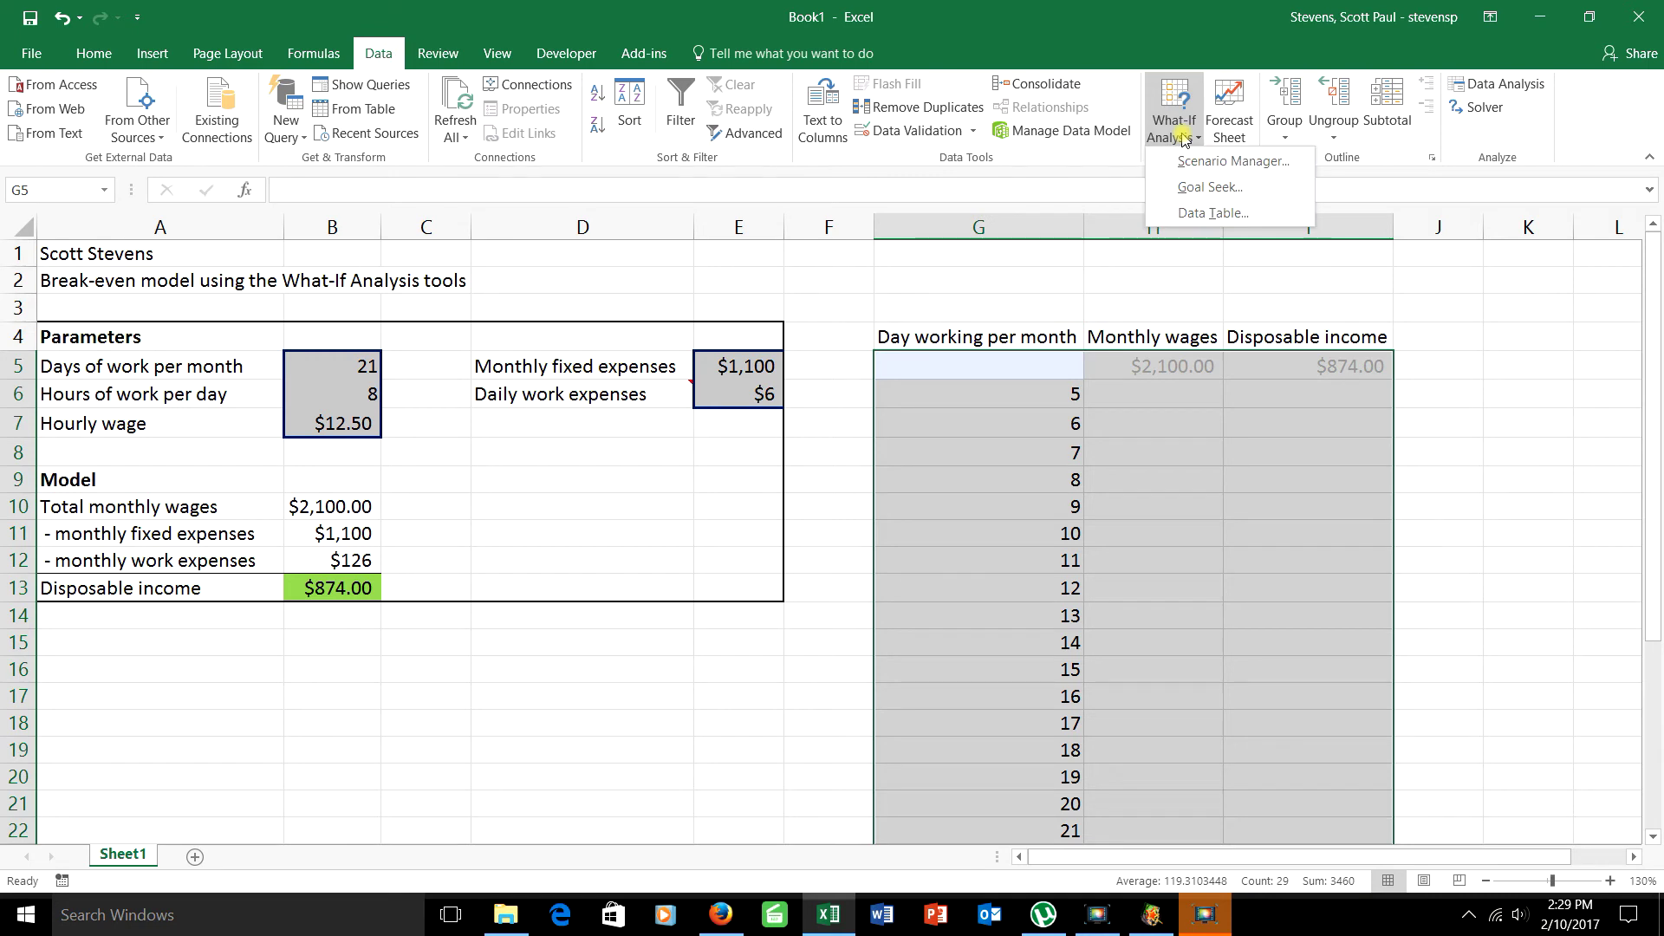
click(1195, 215)
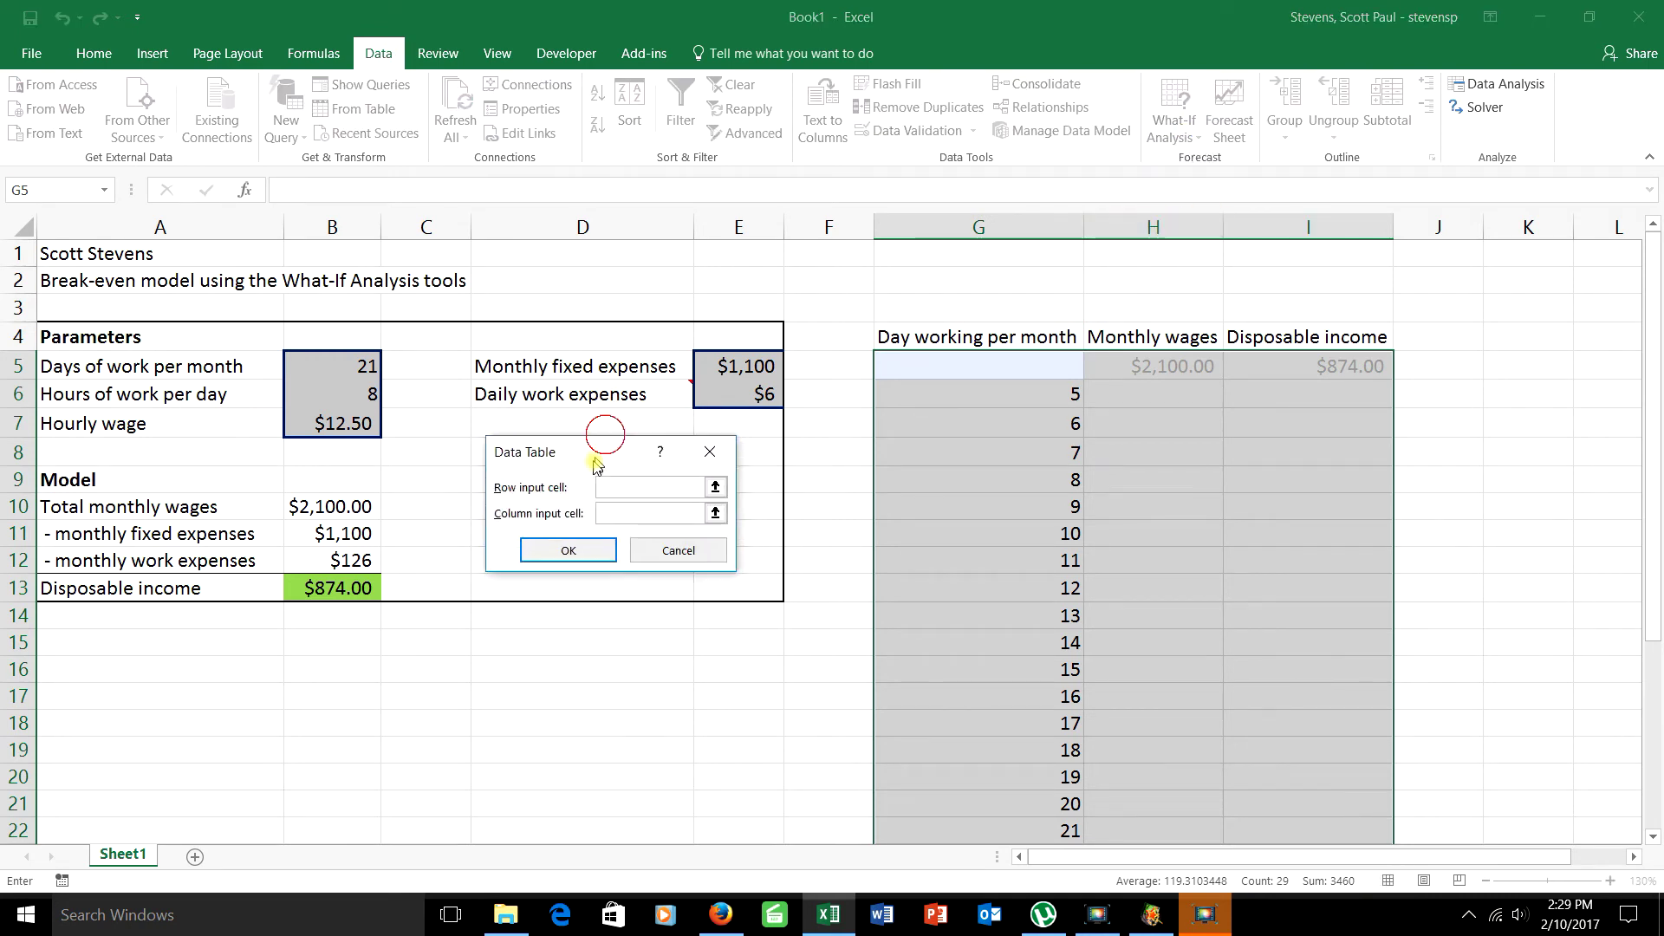
drag(596, 464, 592, 472)
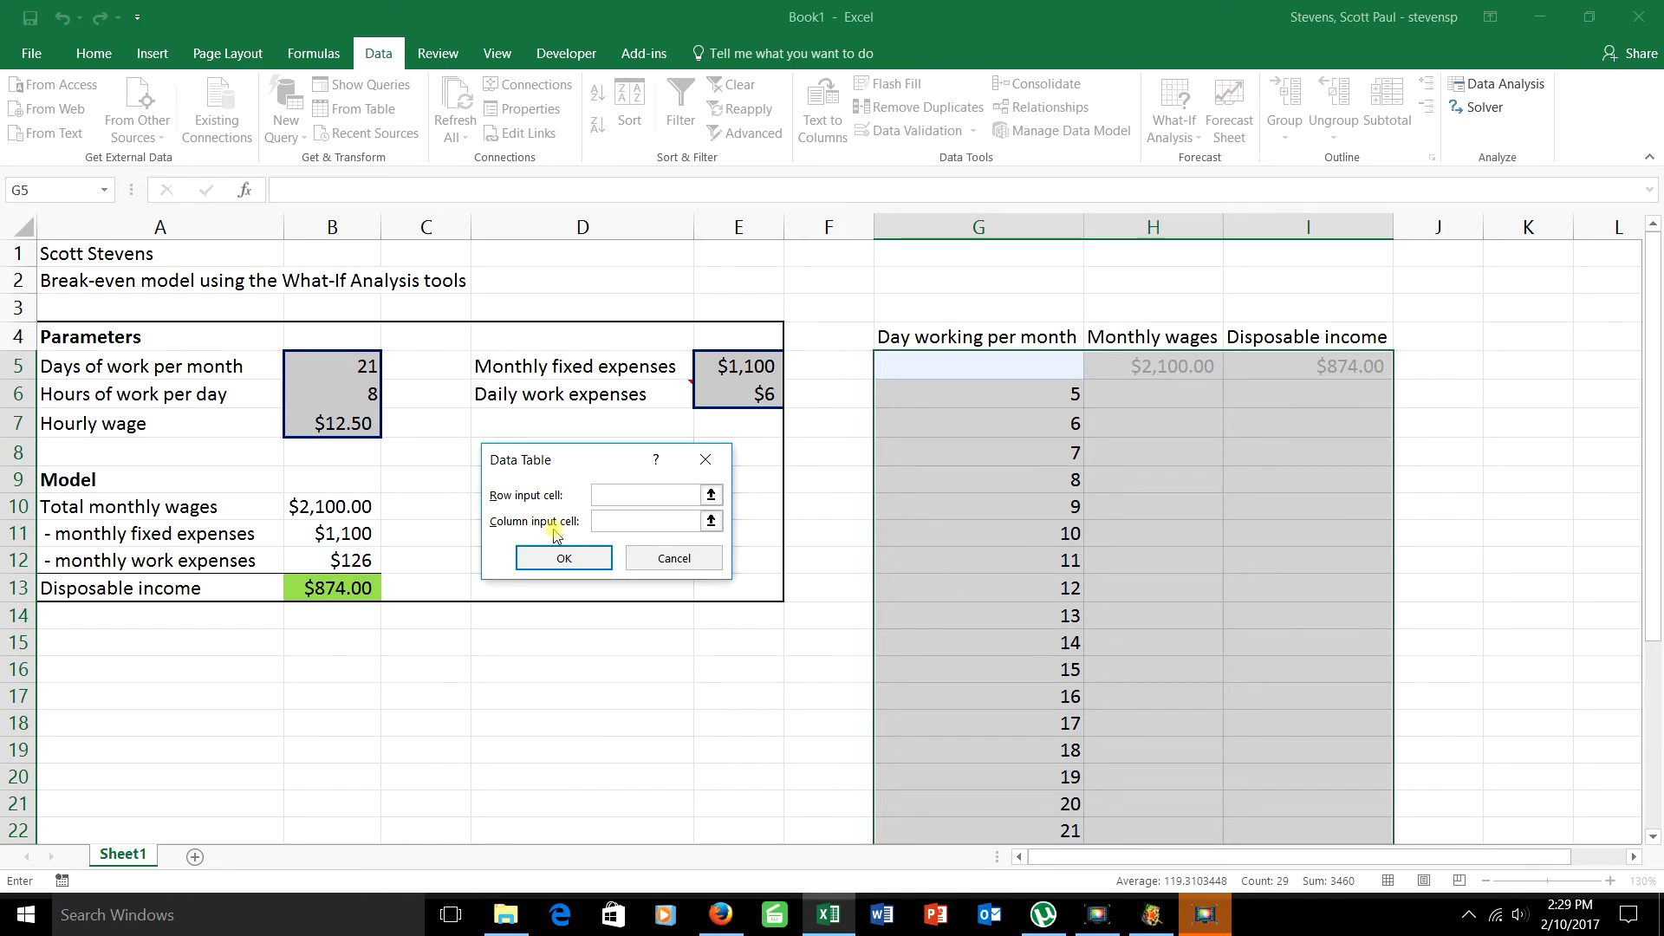
click(607, 521)
click(363, 362)
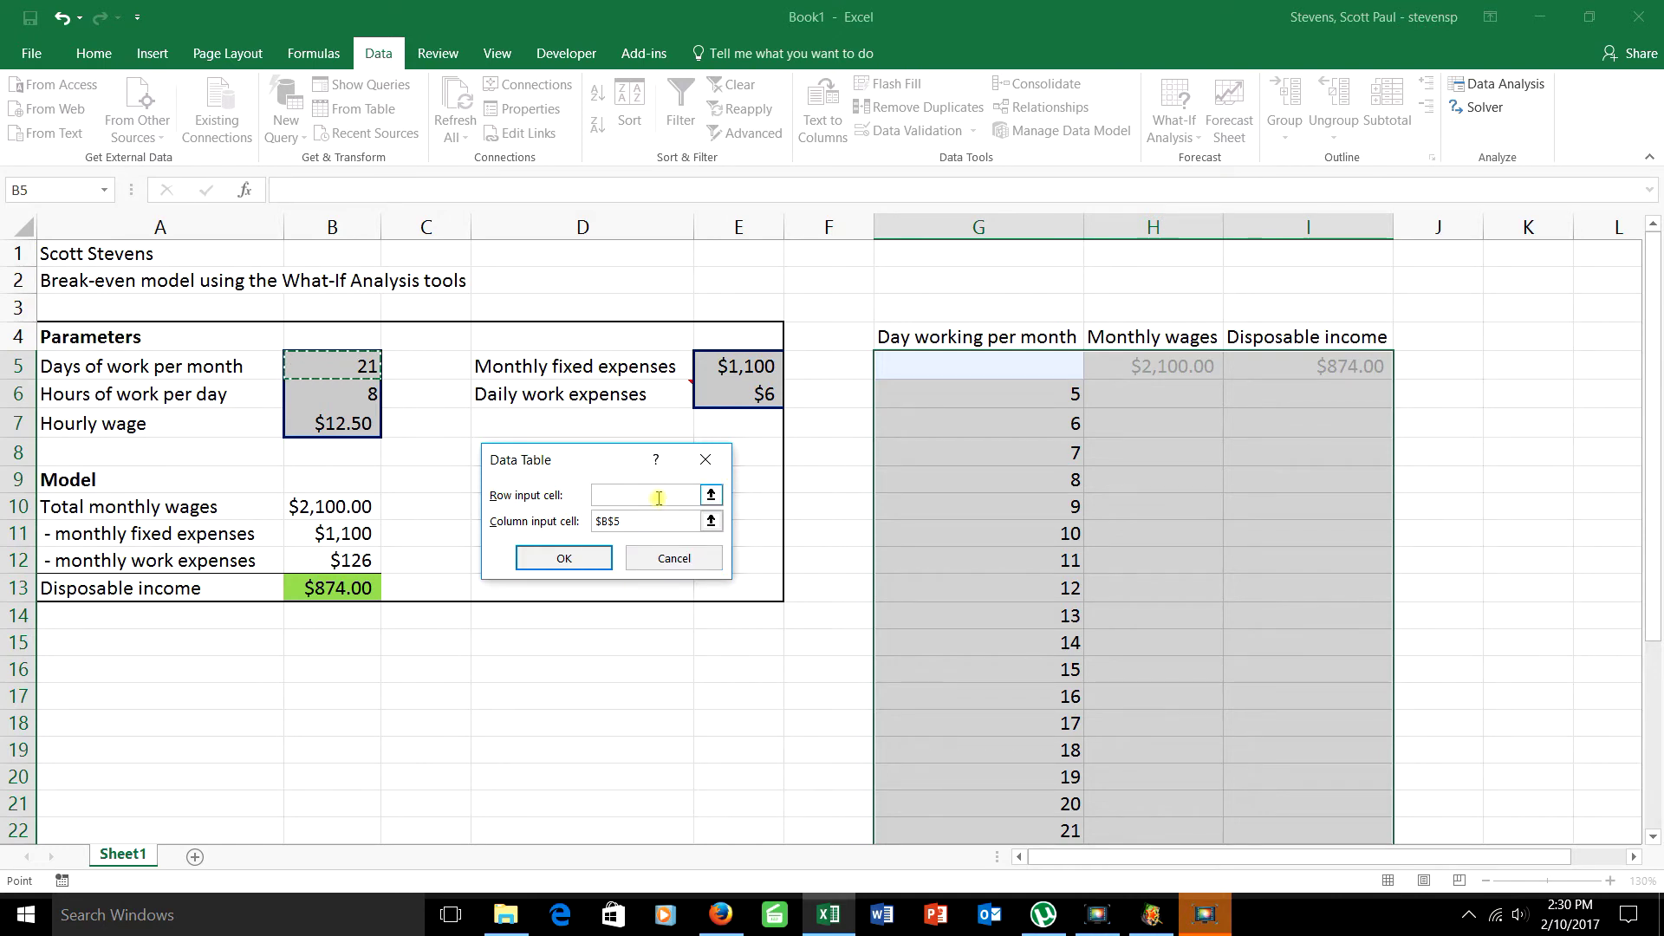
Confirm the data table so columns H and I fill with results for each day count
click(564, 559)
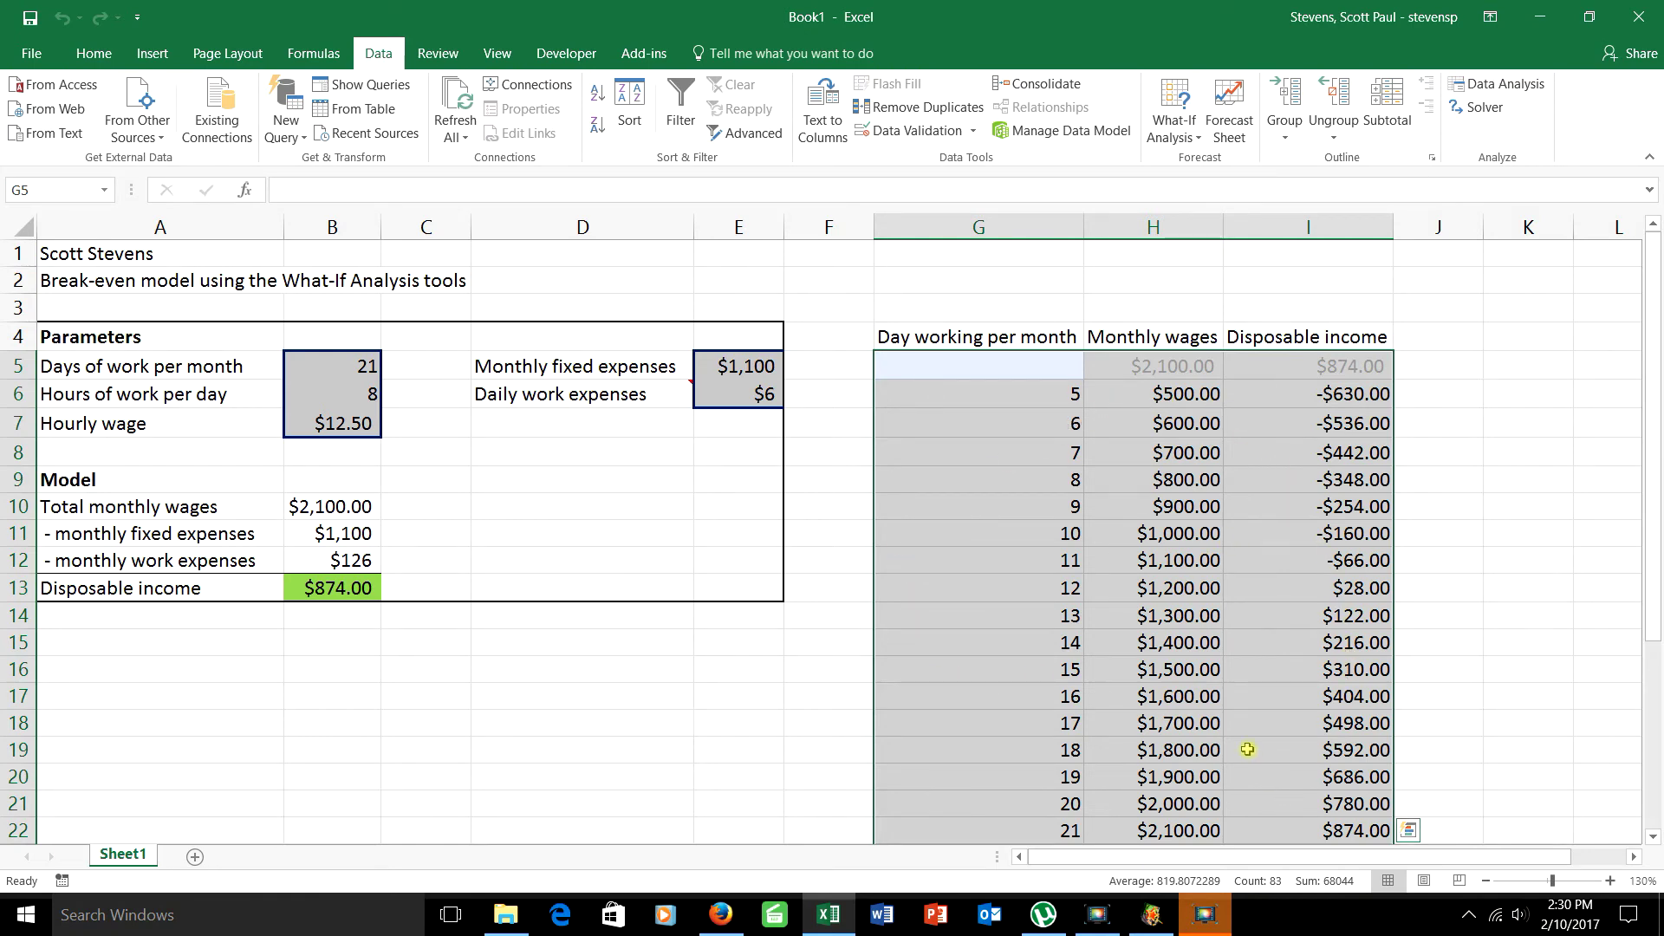
scroll(1239, 737, down, 5)
scroll(1233, 724, up, 5)
Test the table by changing hours per day in B6 to 5, then restore it to 8
click(359, 398)
text(5)
key(Return)
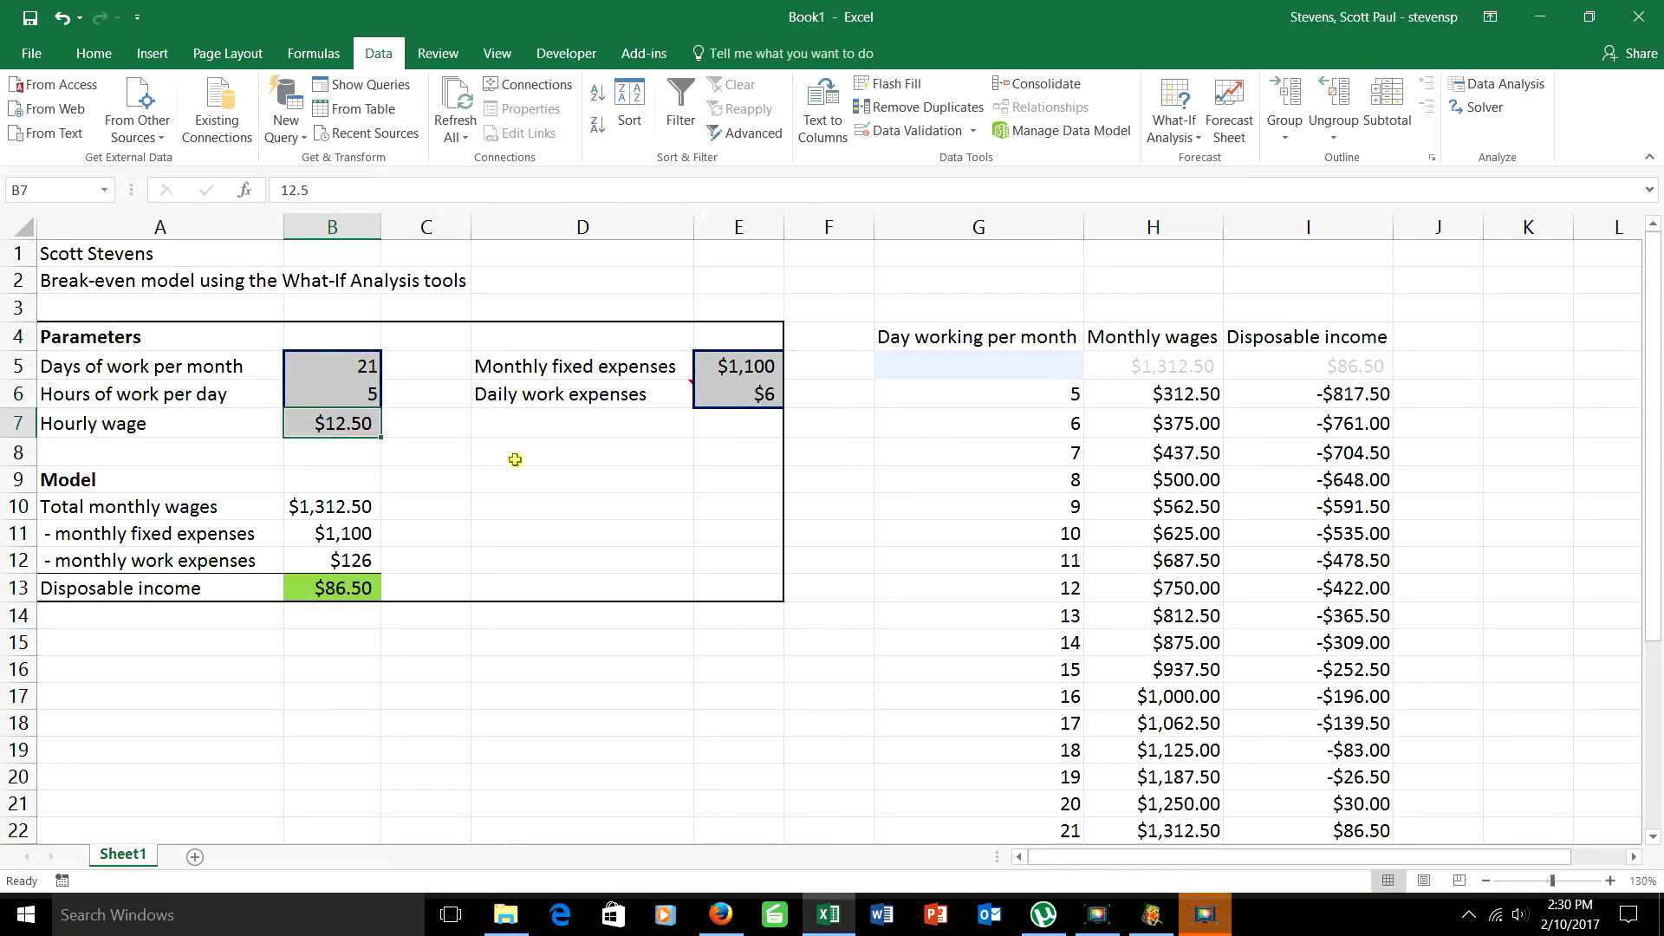
click(362, 398)
text(8)
click(578, 487)
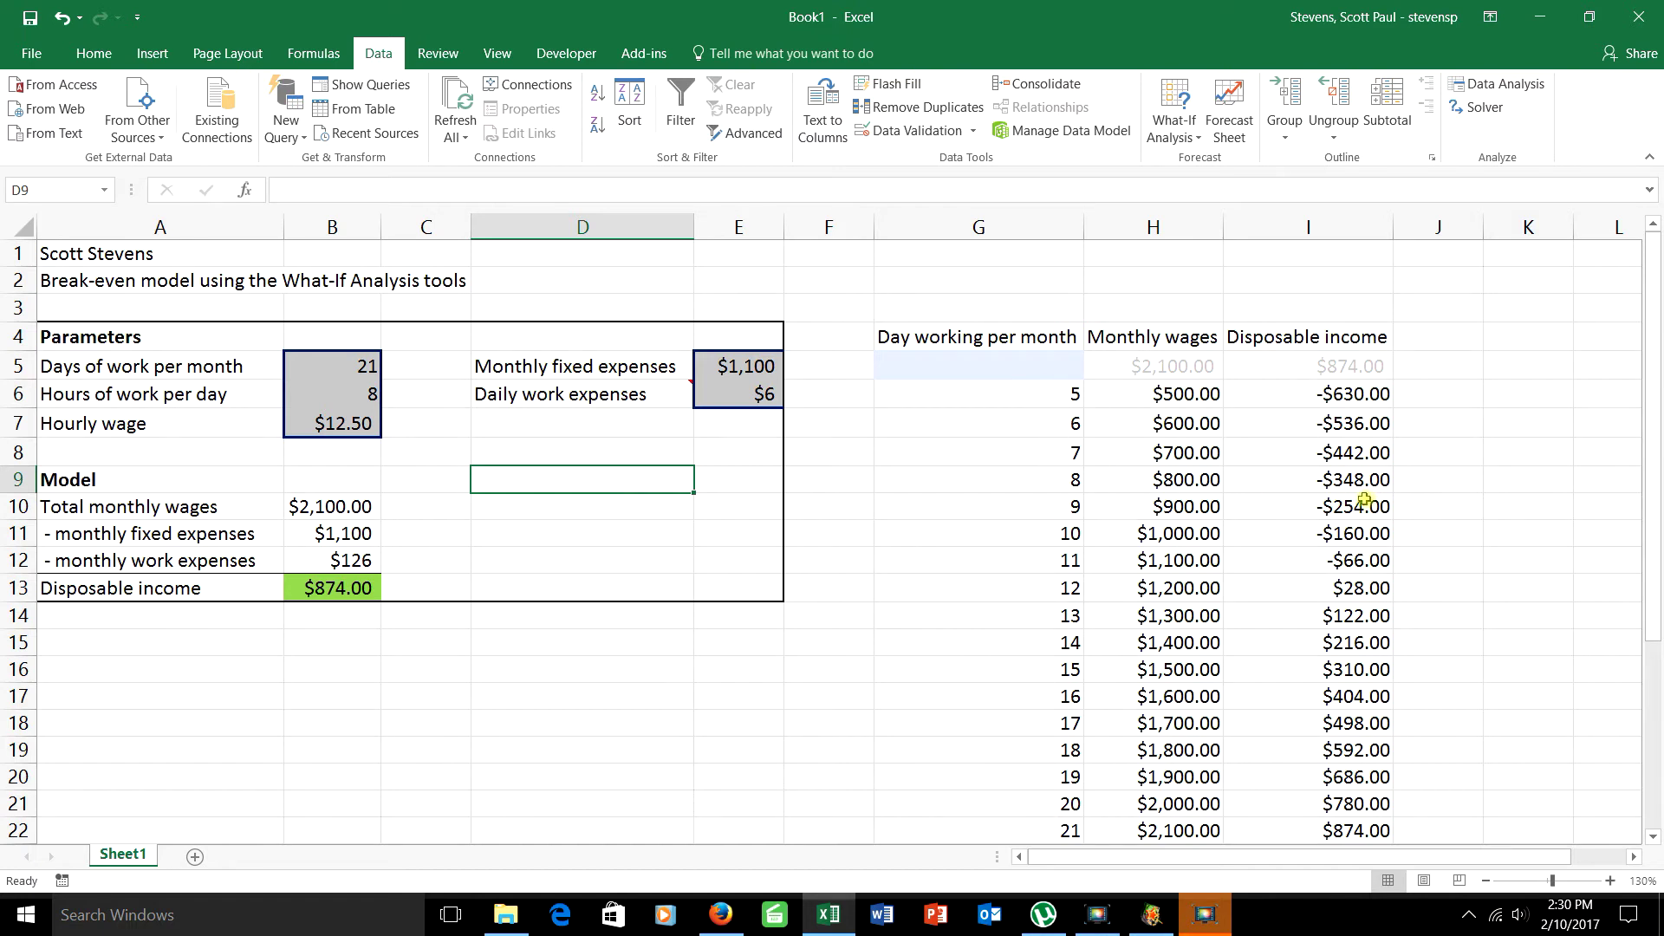
click(1049, 392)
text(2)
click(1042, 471)
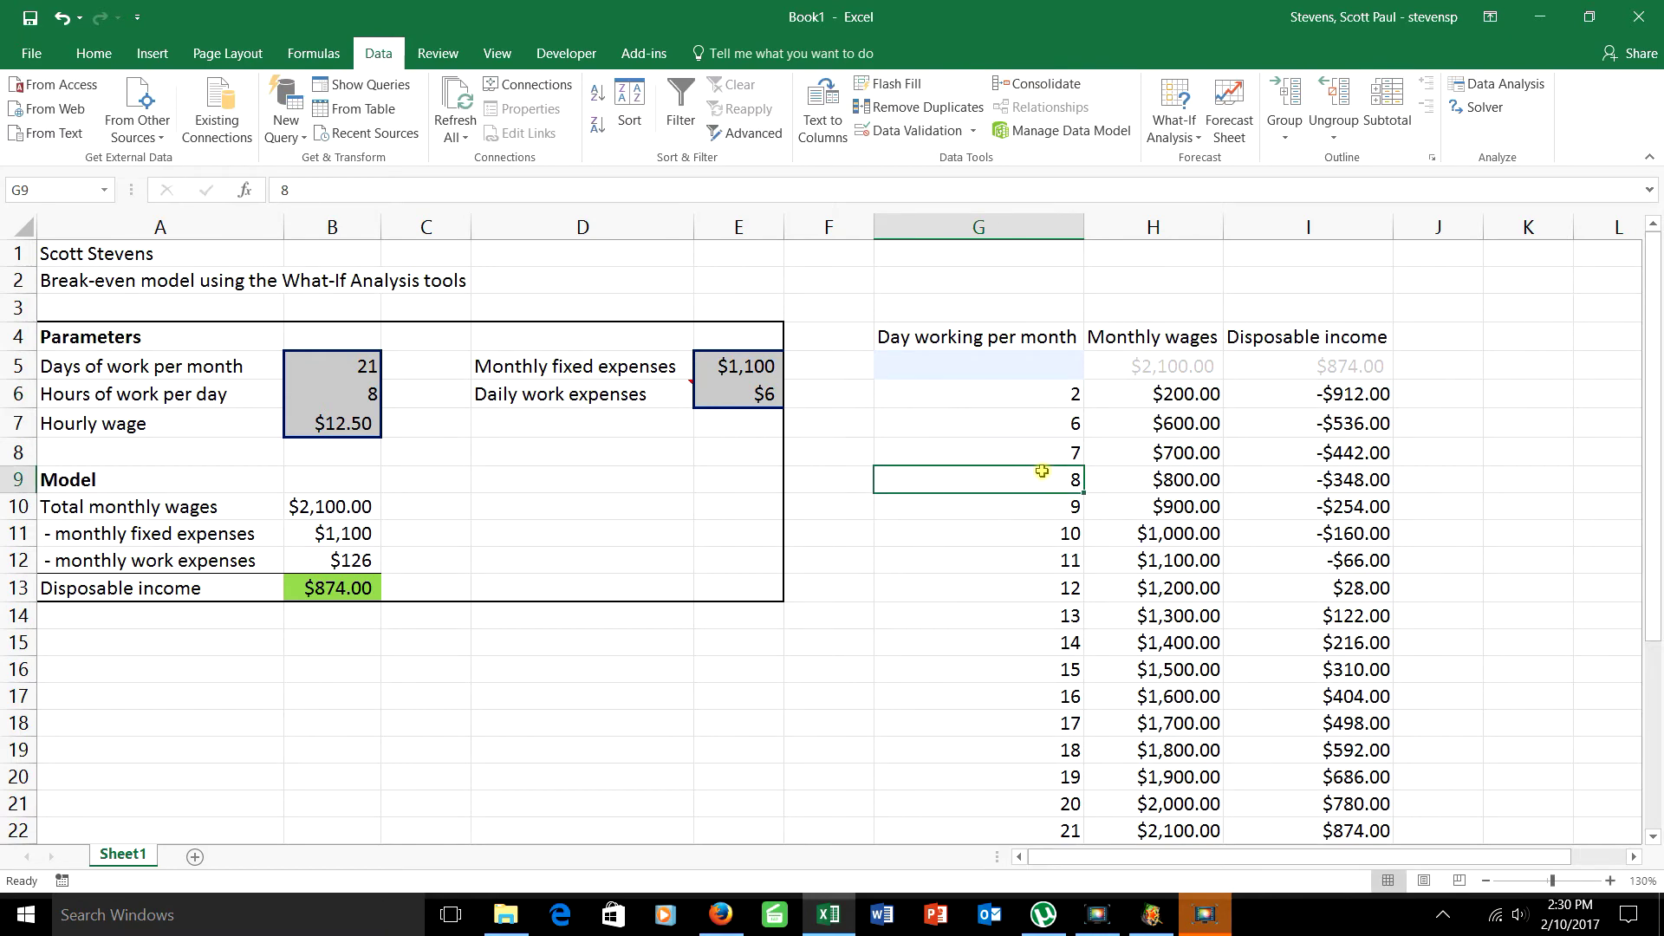
click(1048, 397)
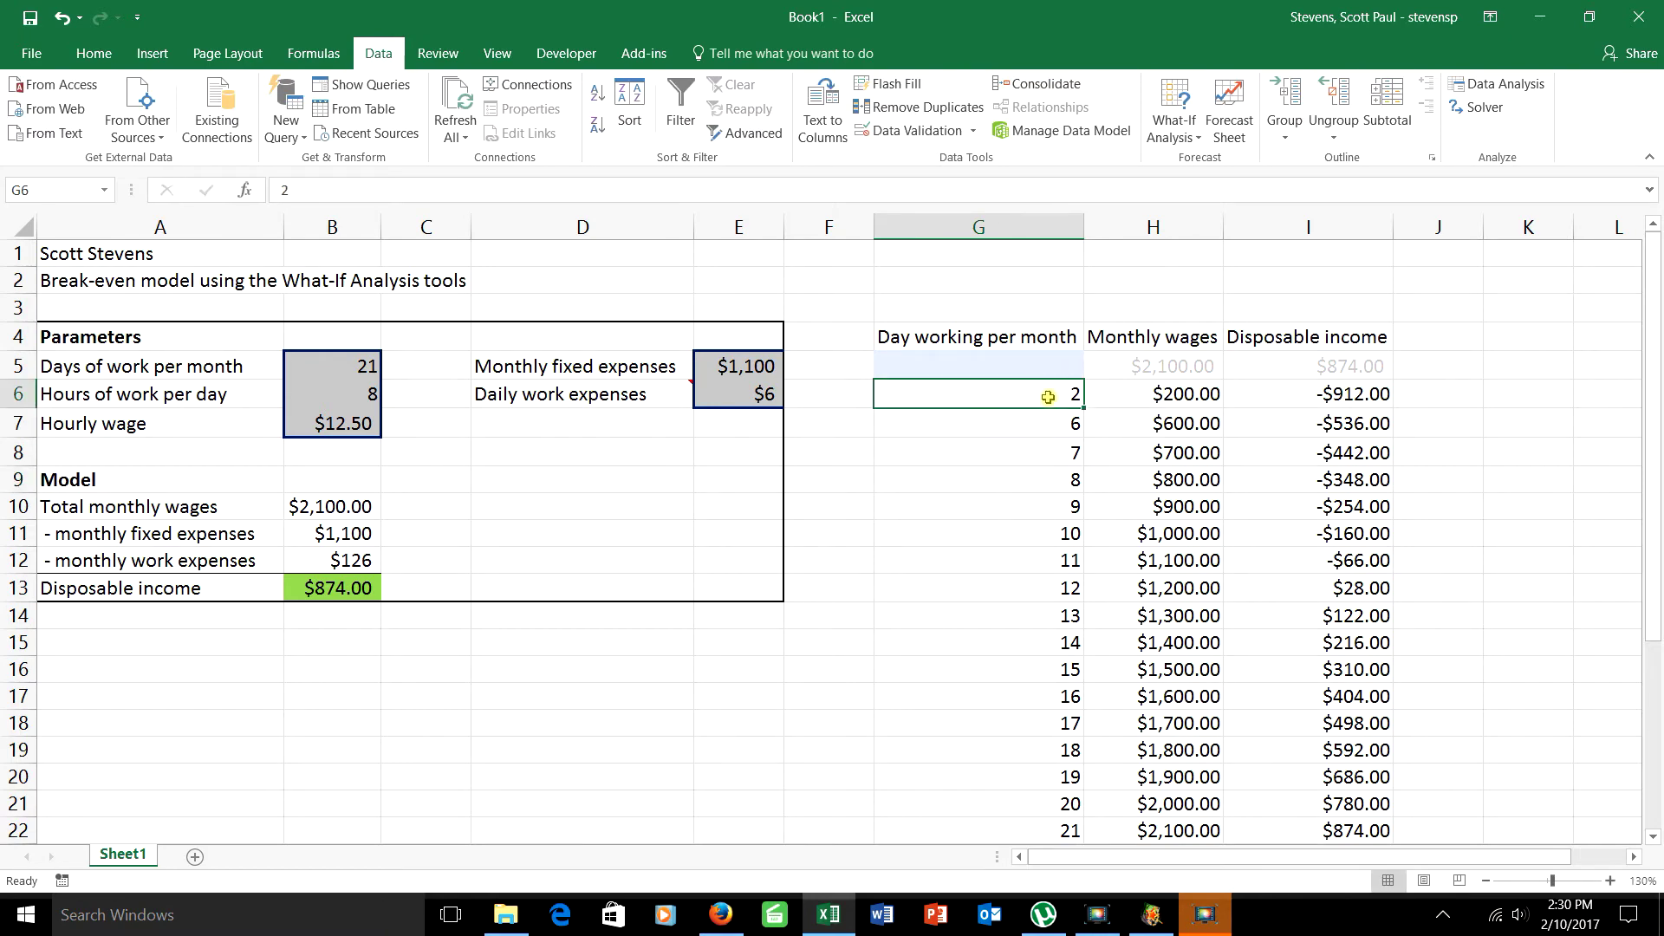
key(ctrl+z)
click(1046, 495)
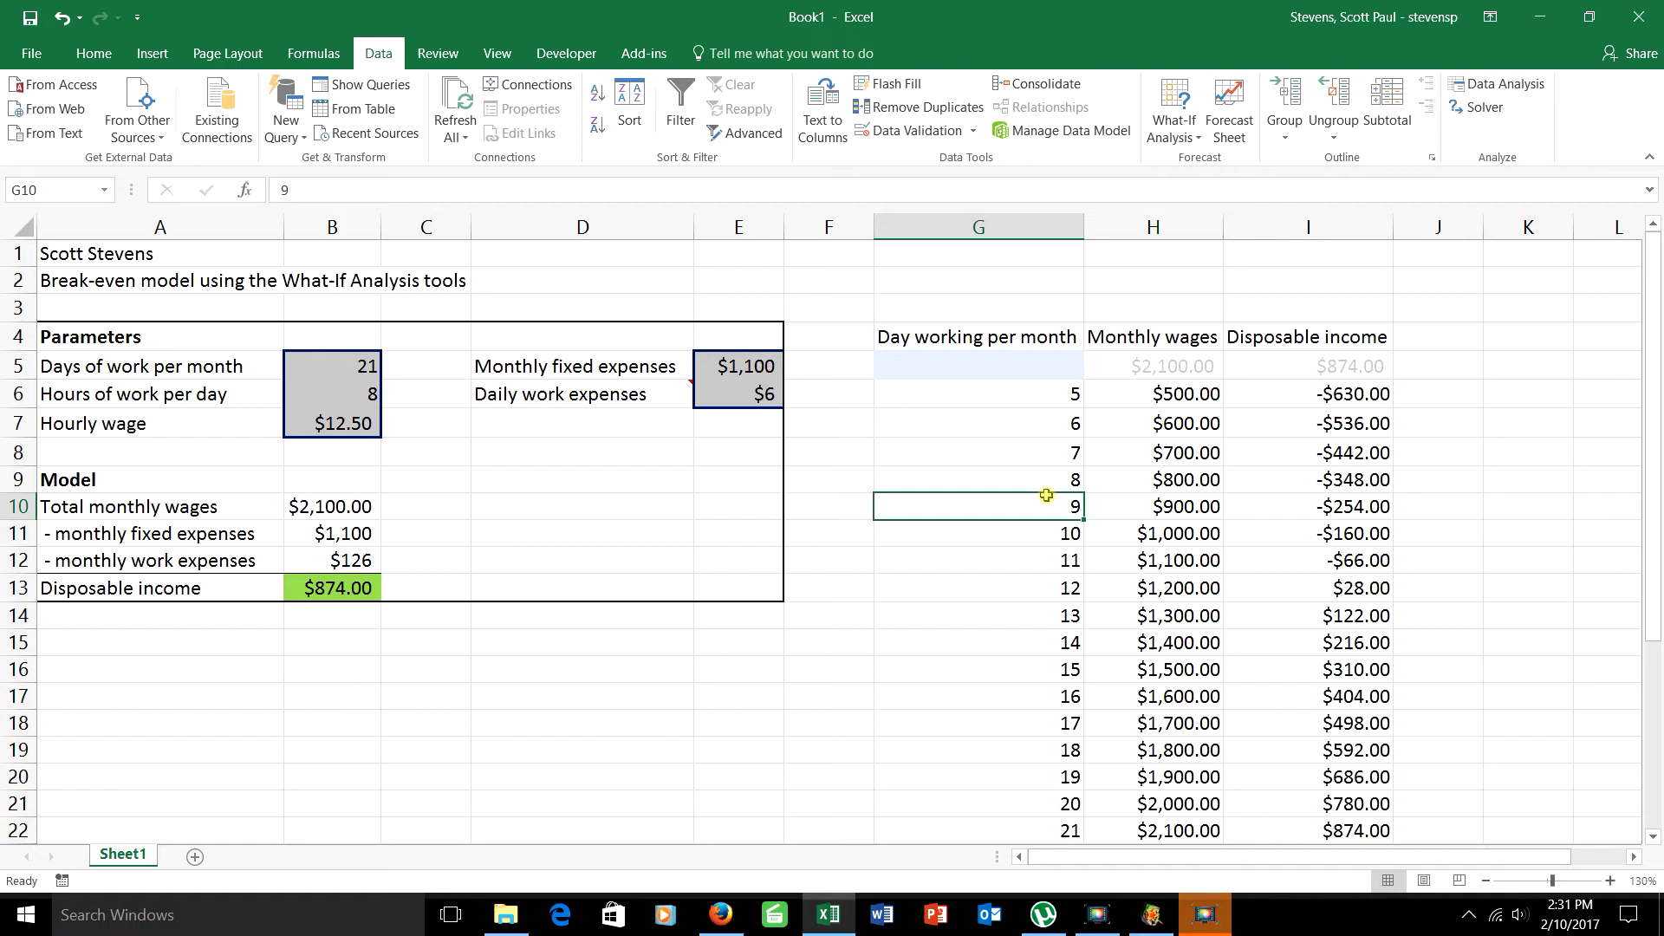
drag(1028, 564, 1330, 564)
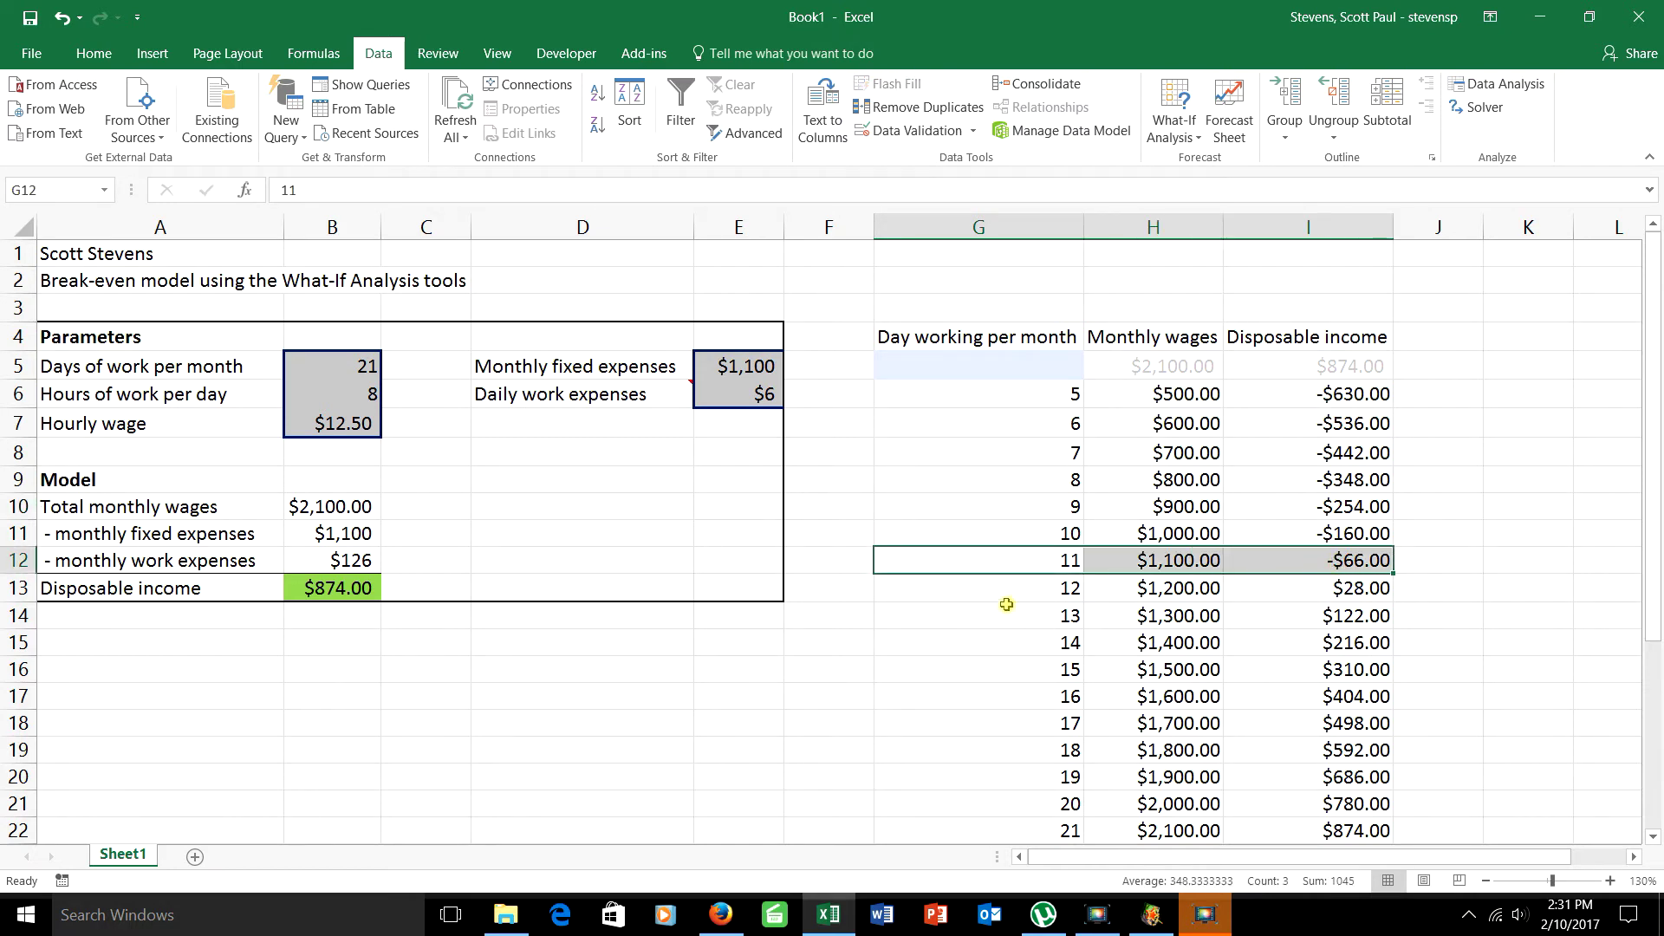
drag(1009, 588, 1334, 598)
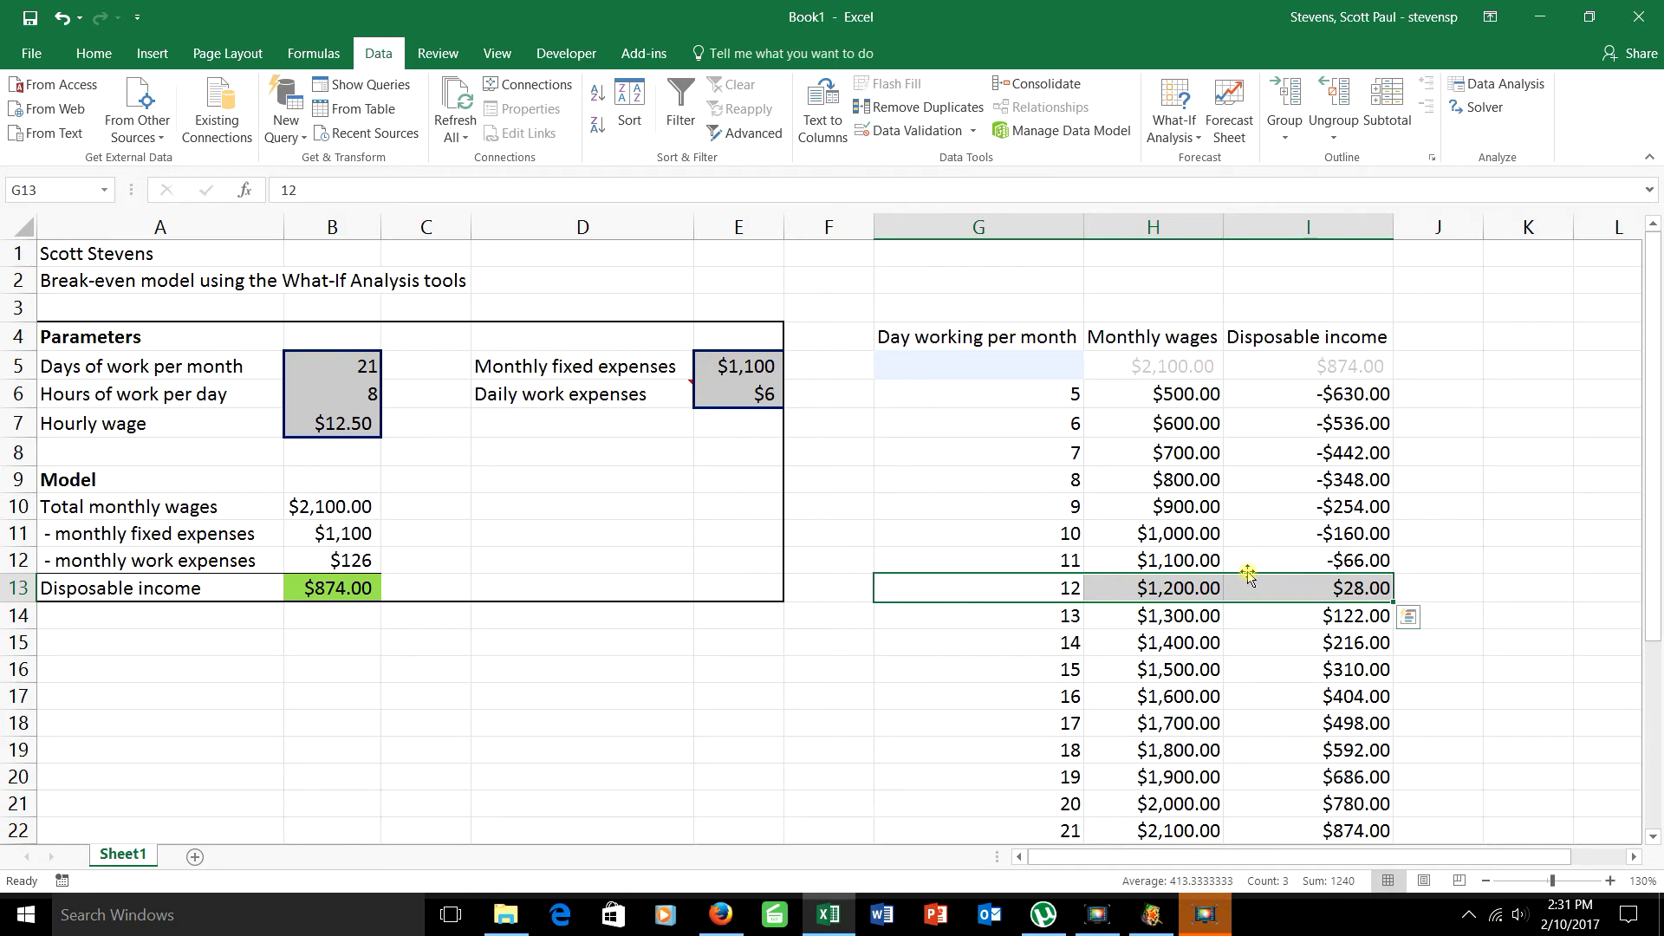
click(1077, 670)
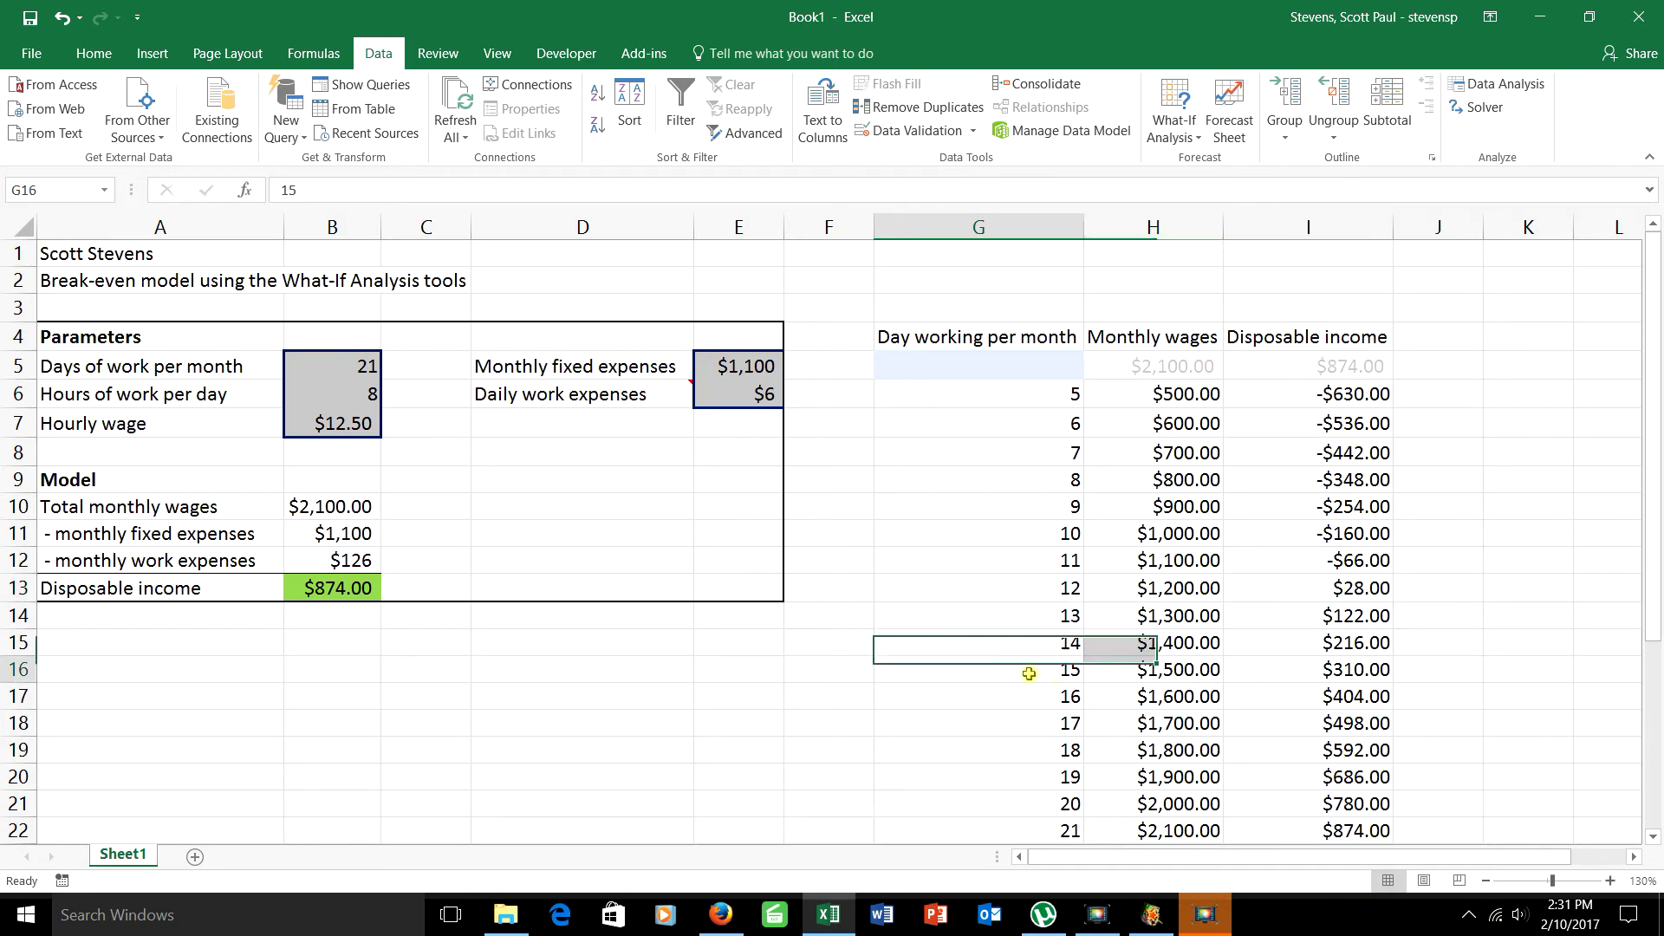
Set the fill of the corner cell G5 to No Fill
click(939, 376)
click(100, 56)
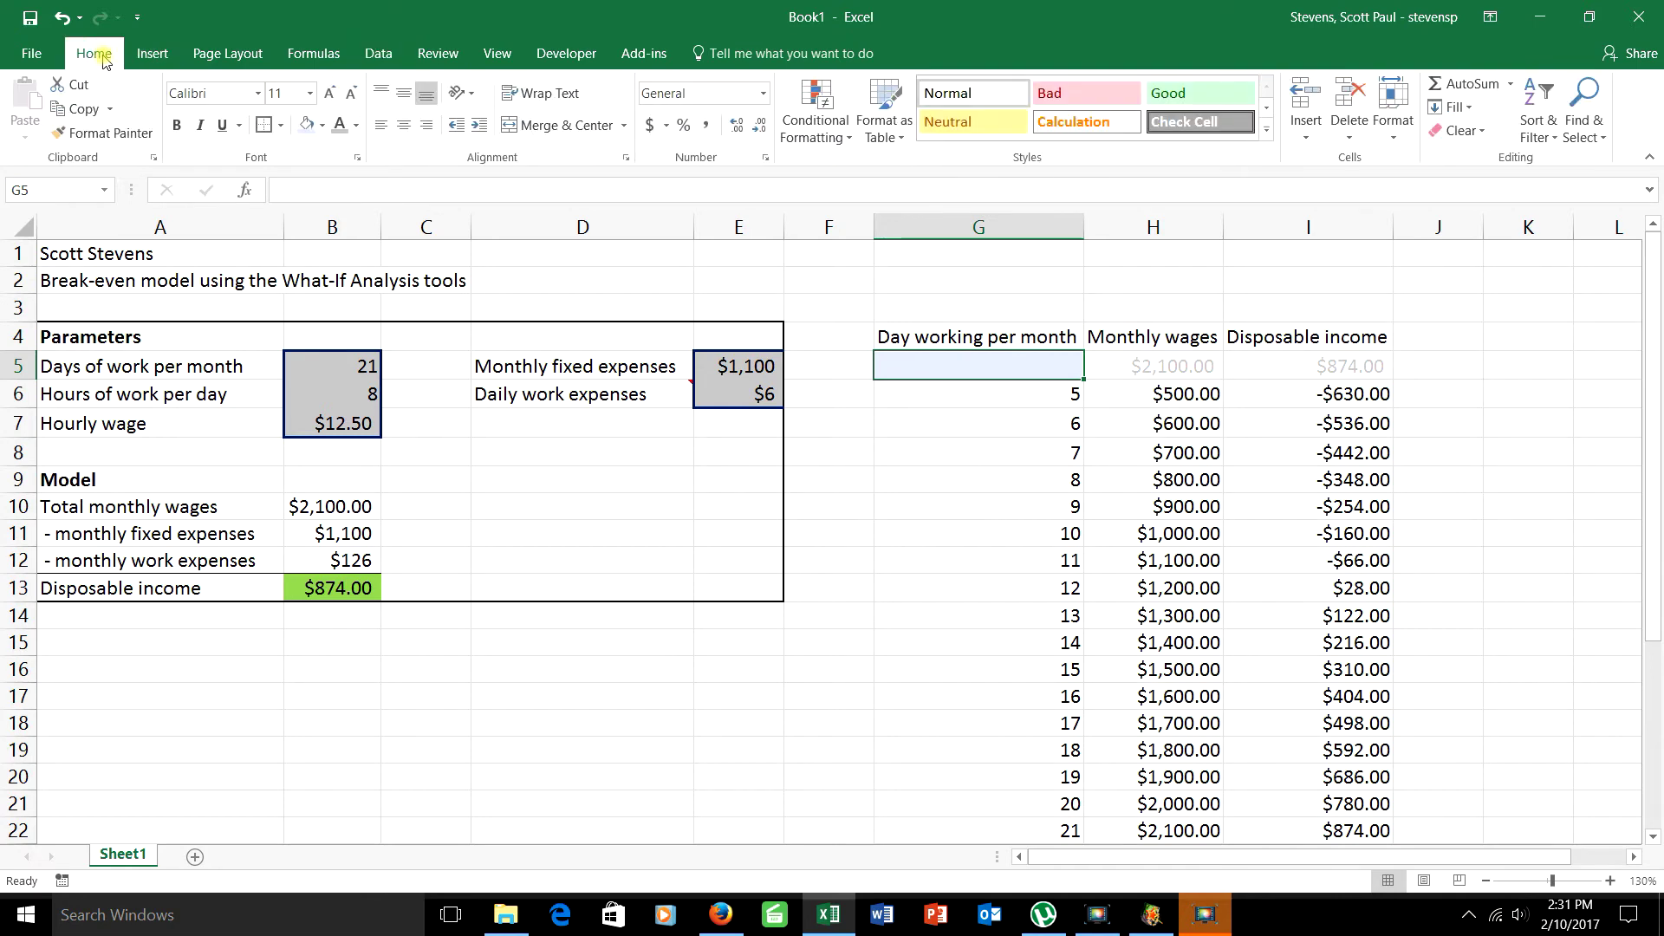
click(323, 125)
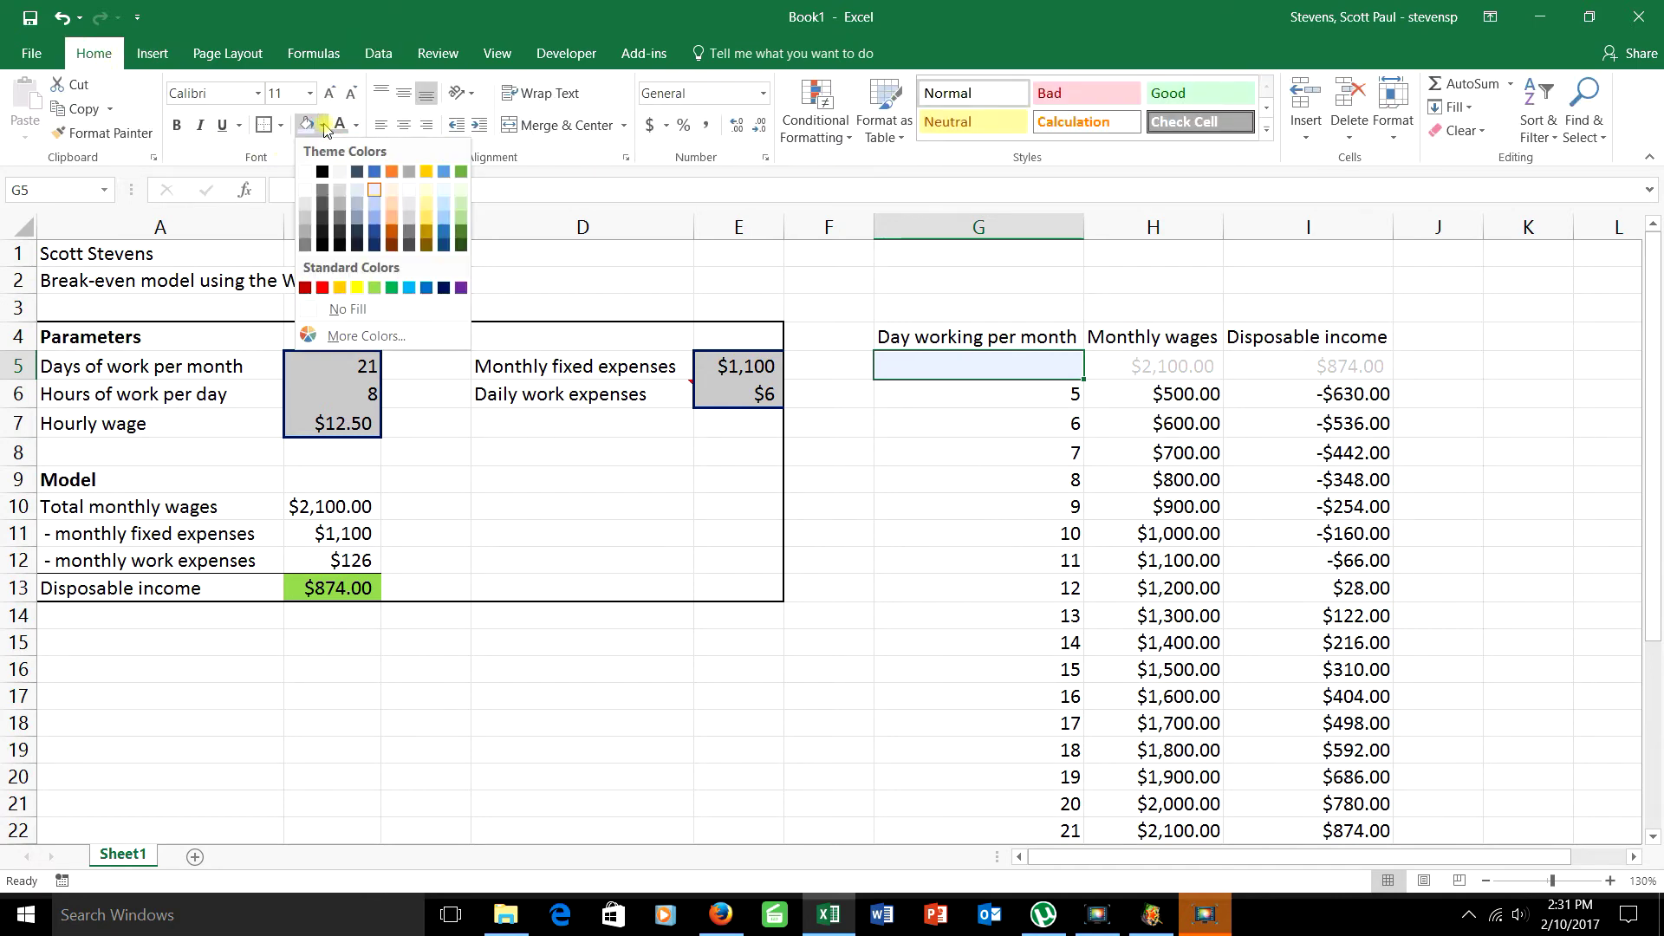
click(347, 309)
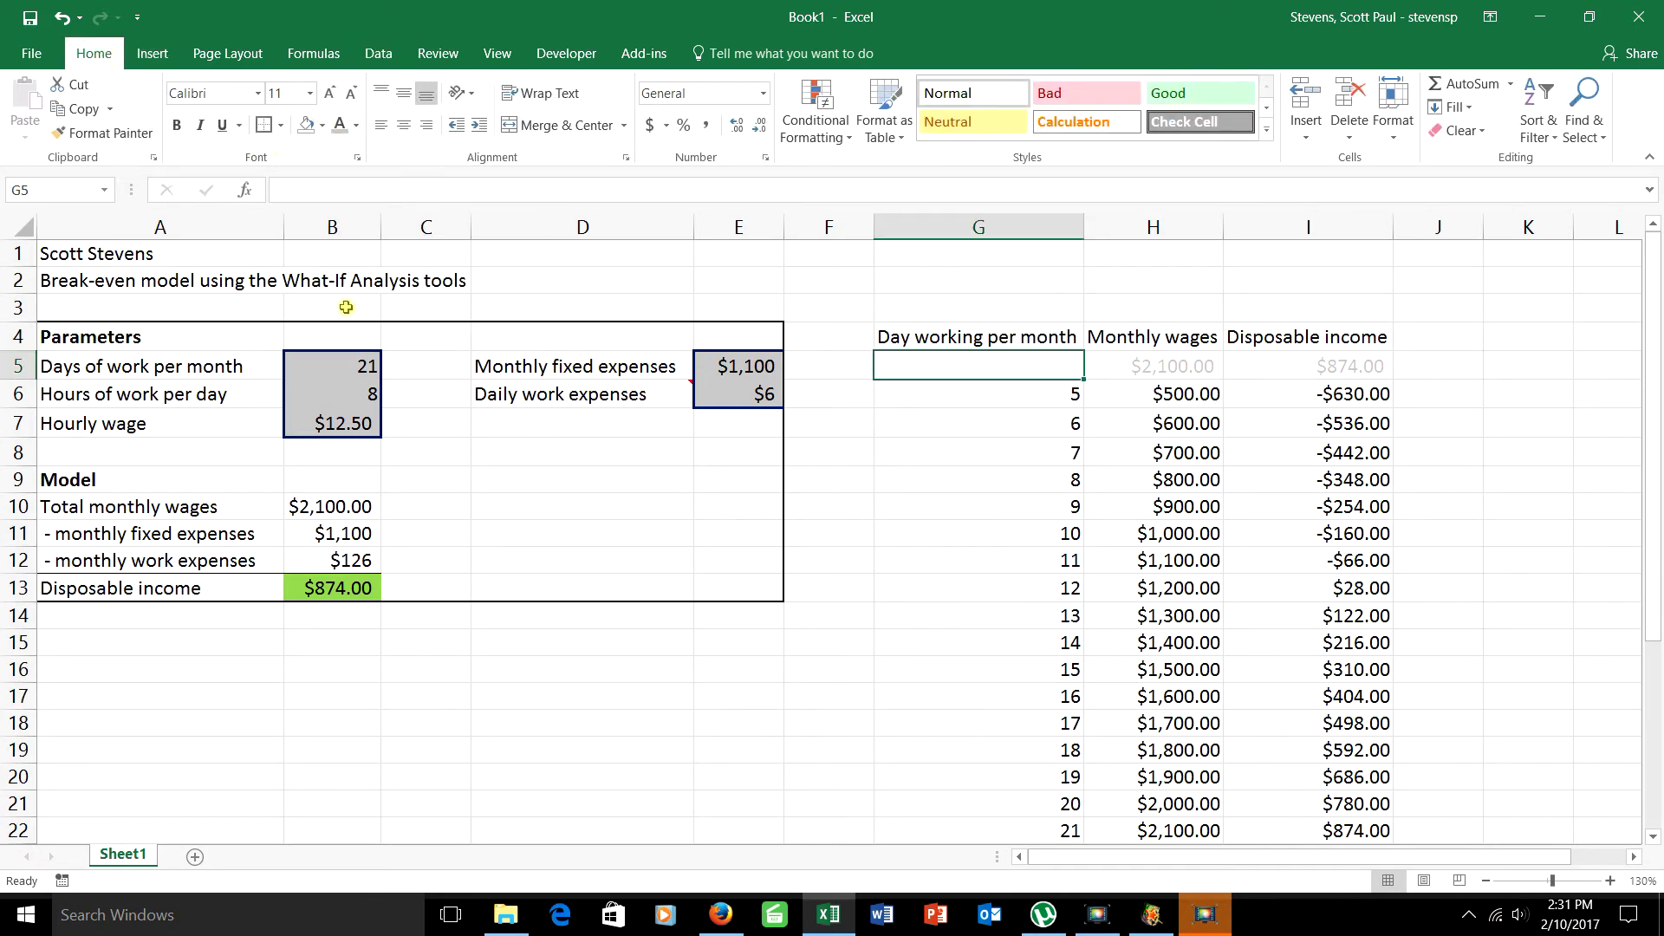
click(901, 577)
Apply an outside border around the whole data table G4:I32
drag(910, 338, 1307, 793)
scroll(743, 439, up, 4)
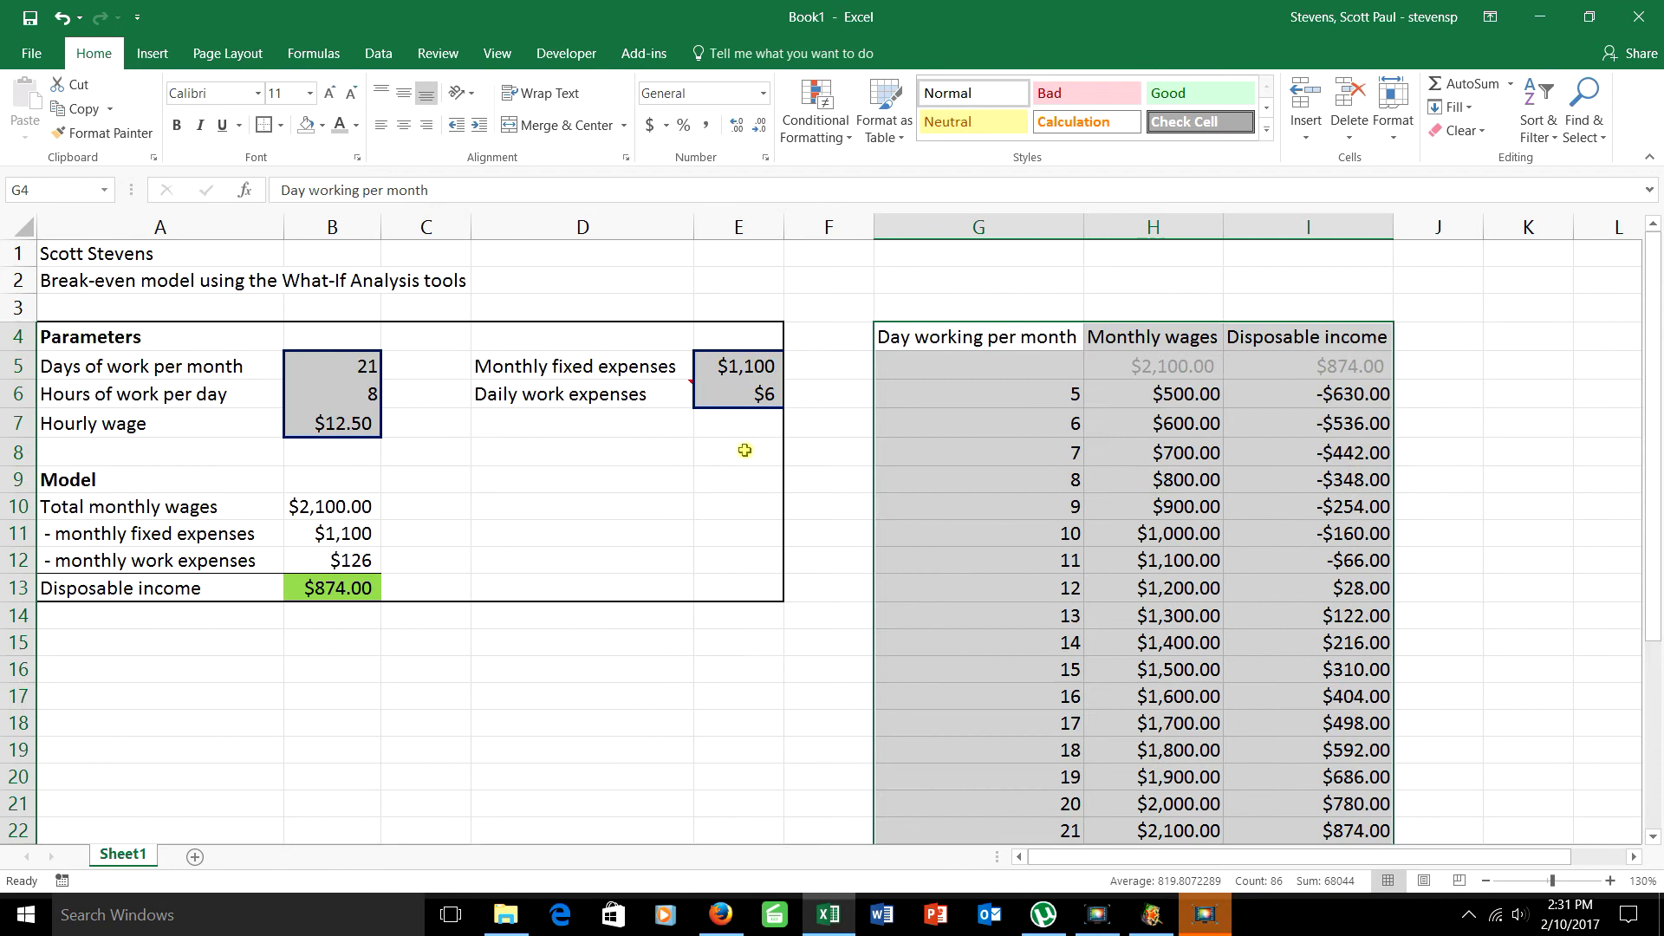
click(944, 482)
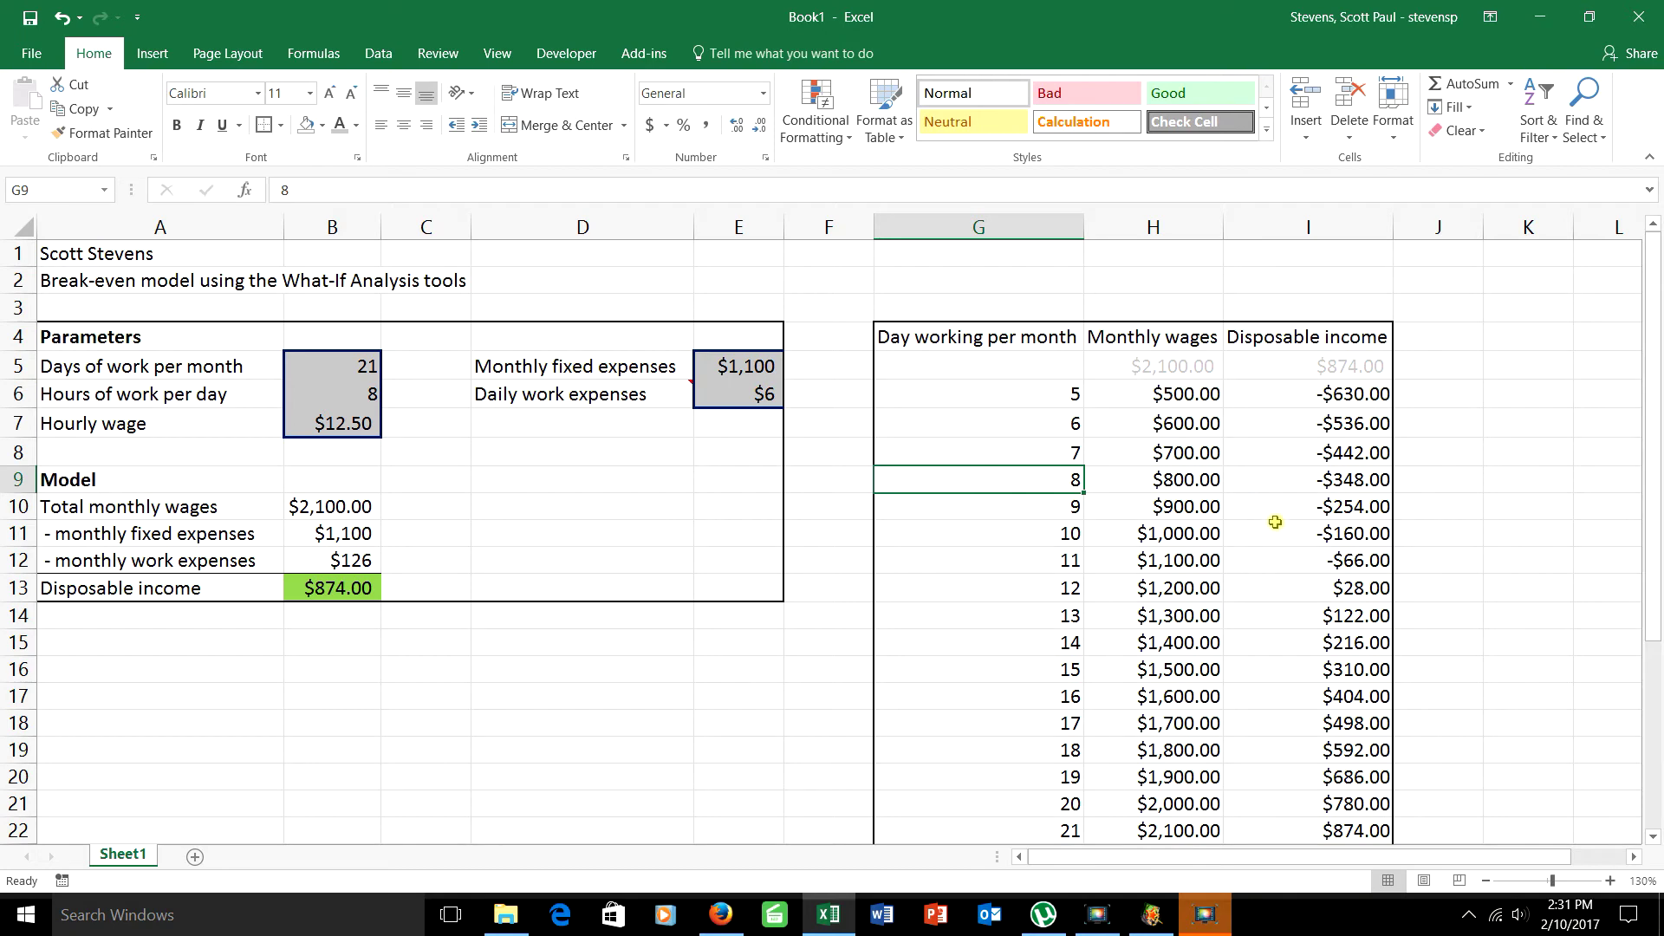
drag(1321, 393, 1352, 825)
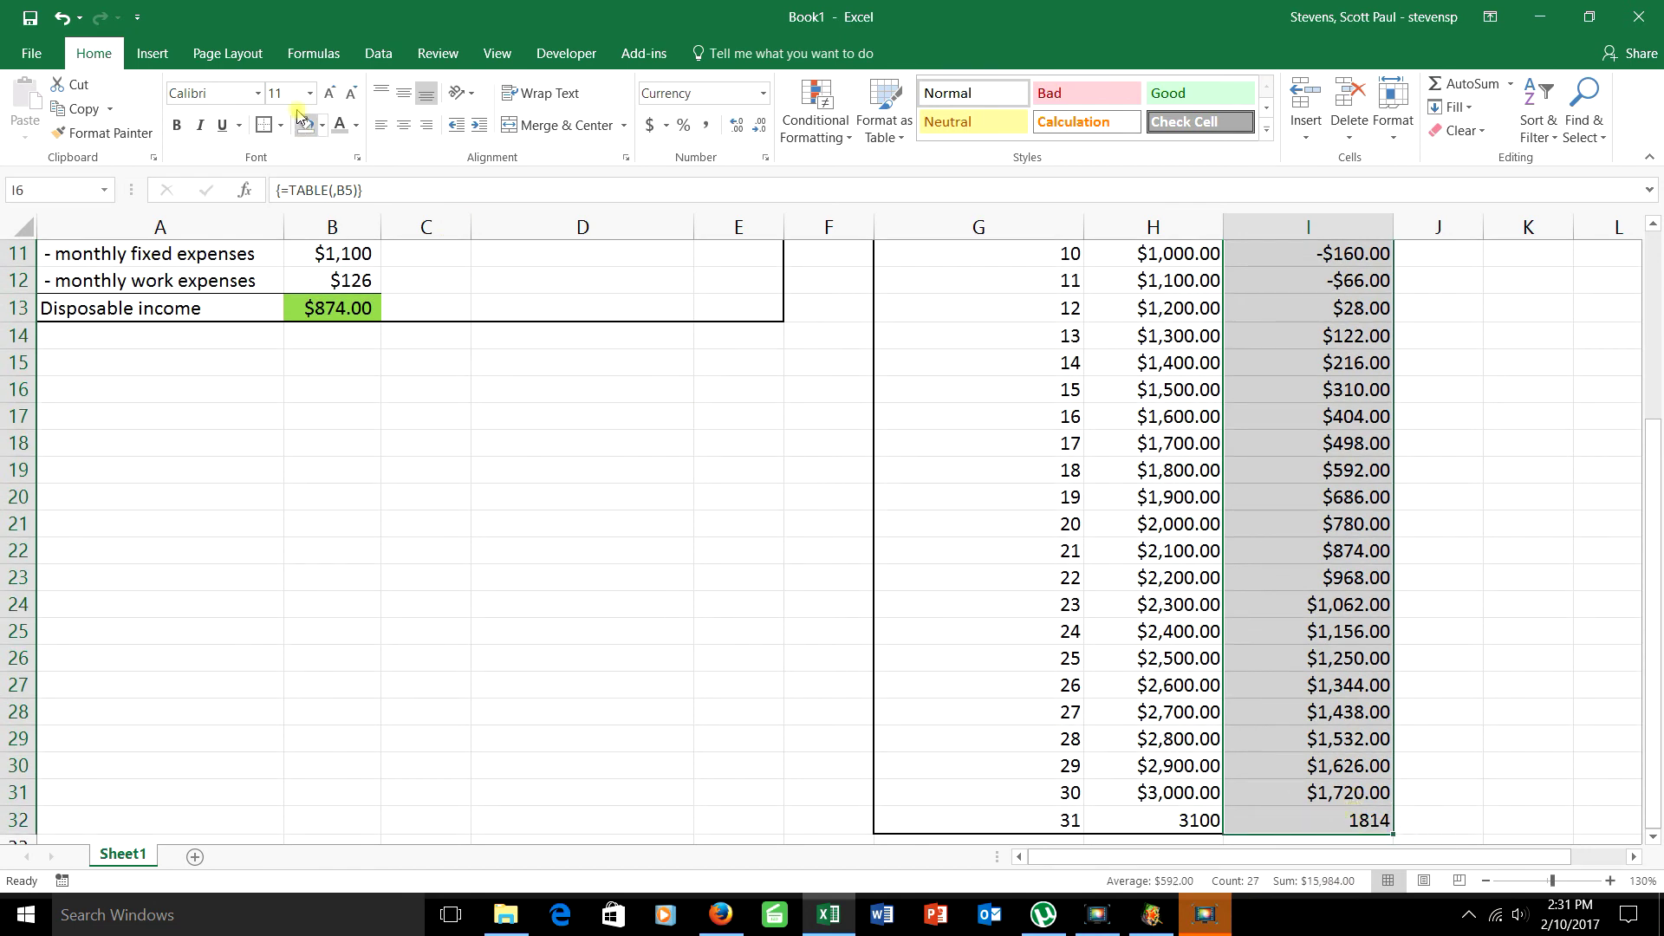
Insert a Line with Markers chart of the disposable income values and drag it left beside the model
click(156, 54)
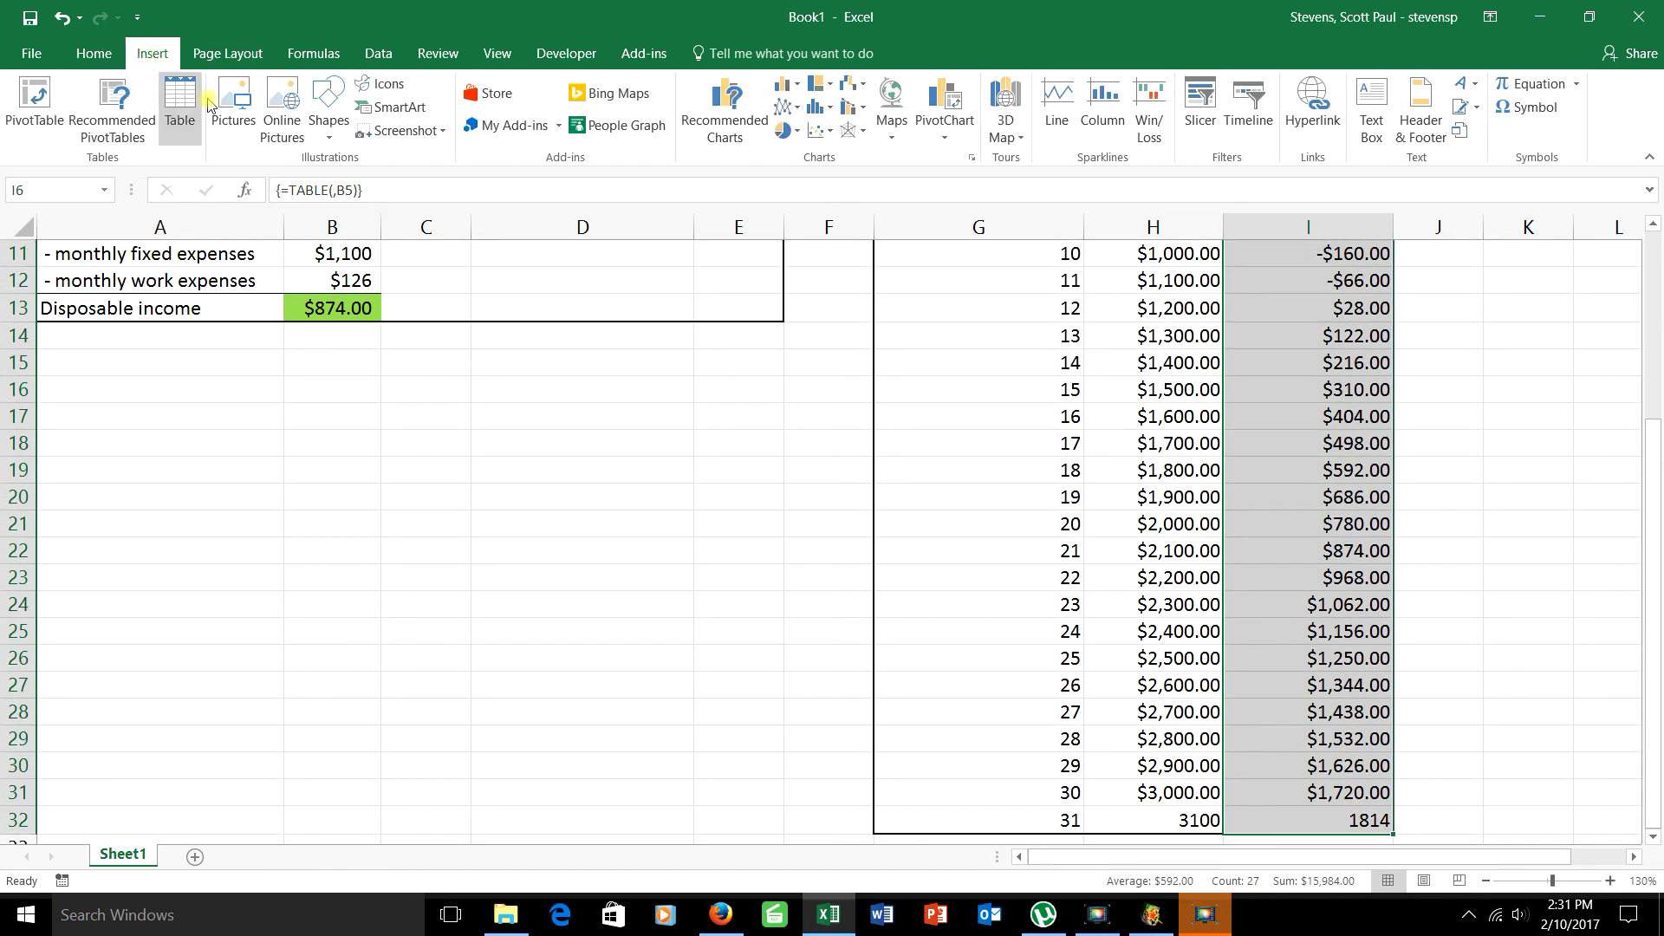
click(788, 110)
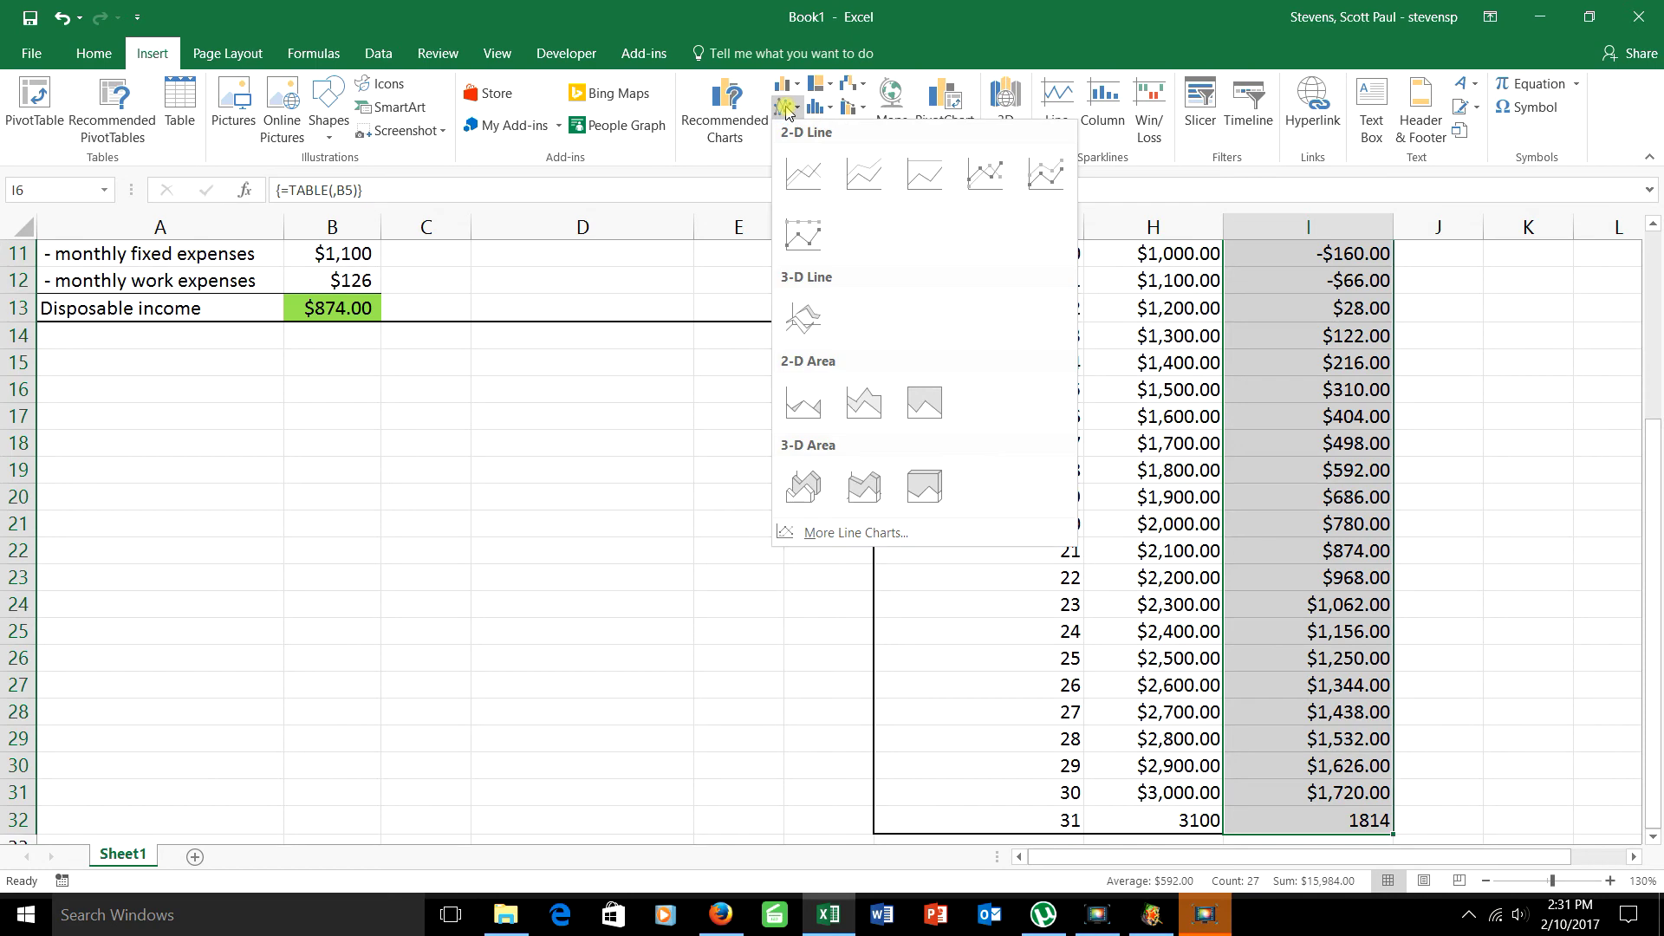
click(988, 182)
drag(1003, 361, 639, 364)
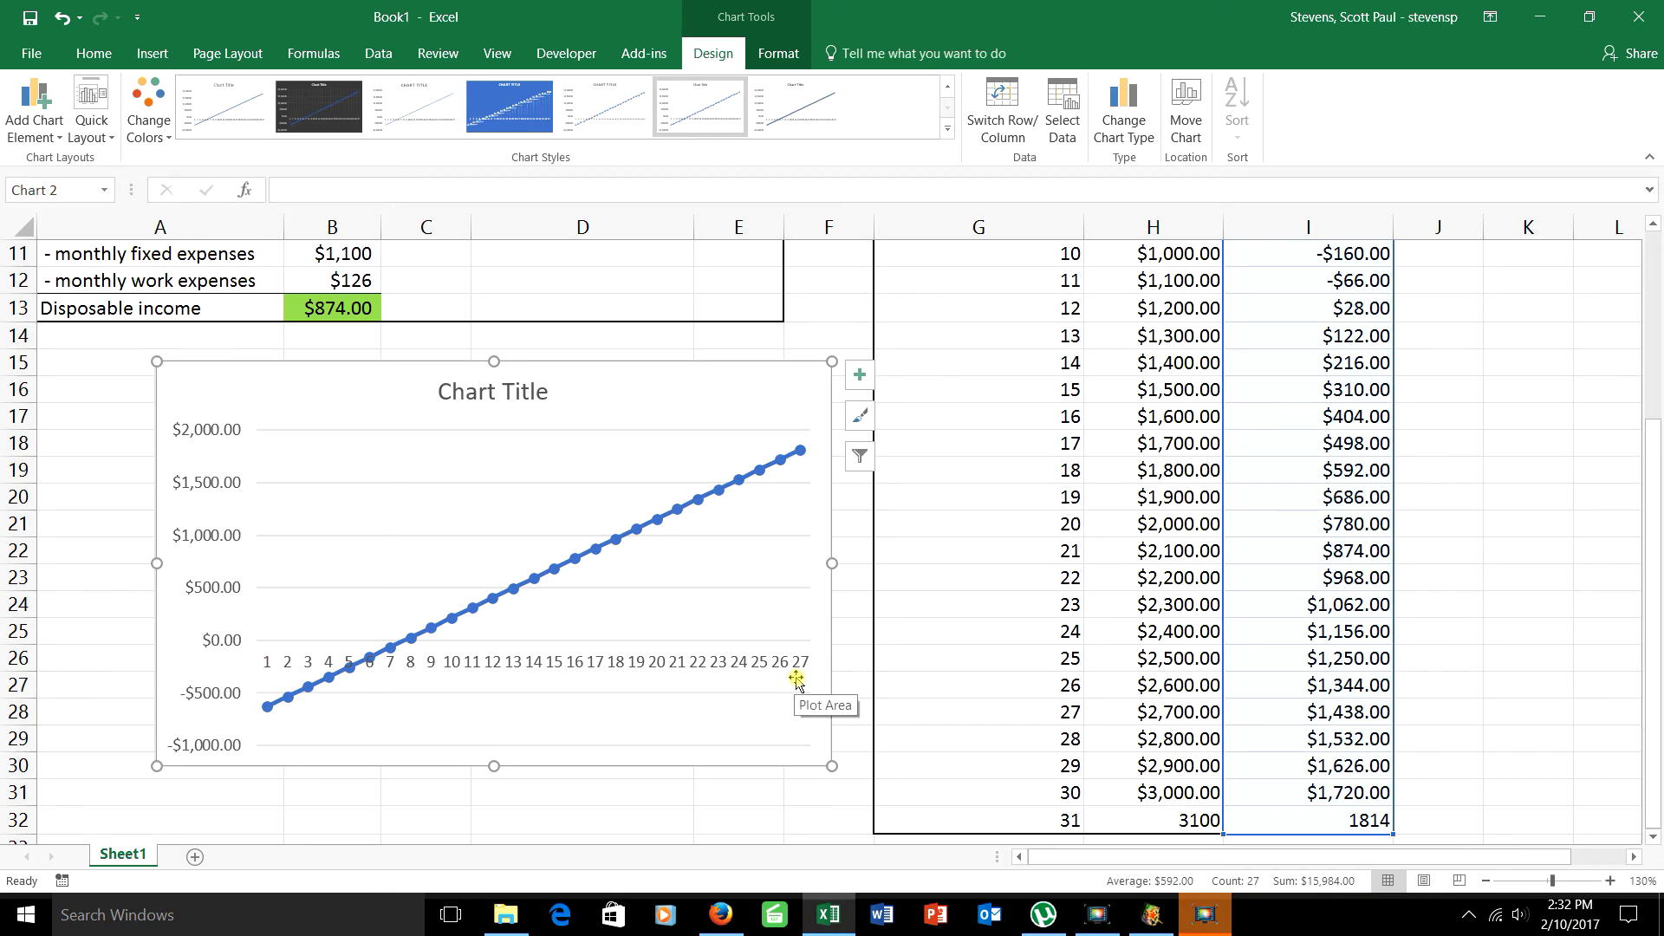
scroll(1010, 662, up, 2)
scroll(1002, 453, down, 3)
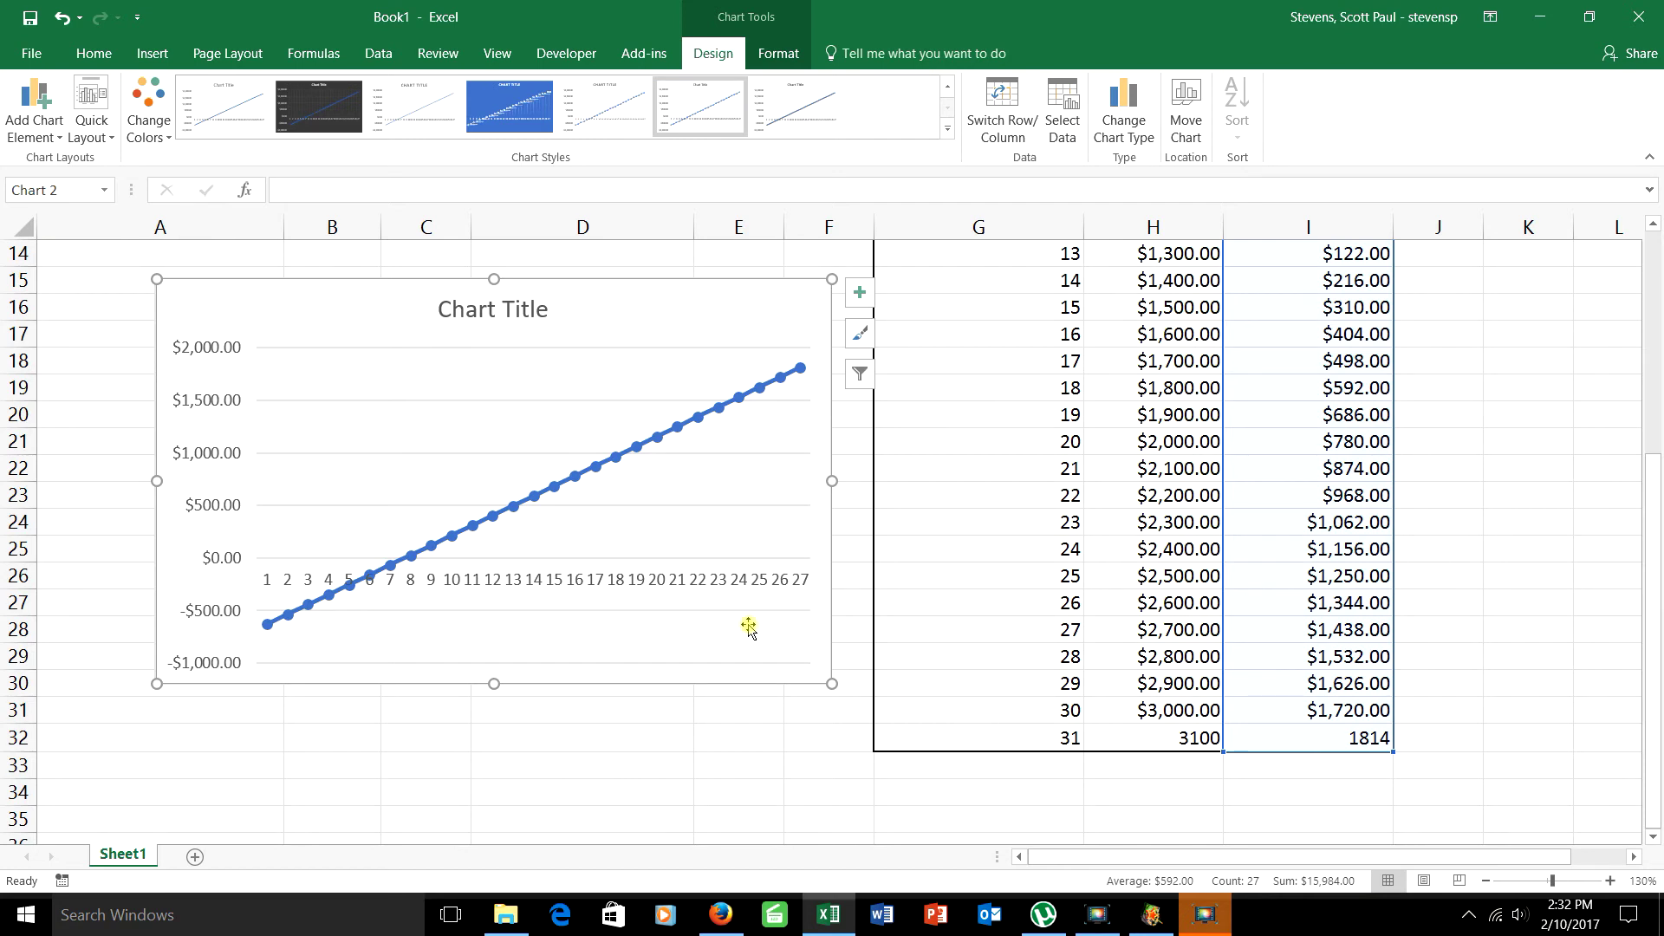
Use the days in G6:G32 as the chart's horizontal axis labels instead of 1–27
click(664, 487)
right_click(664, 487)
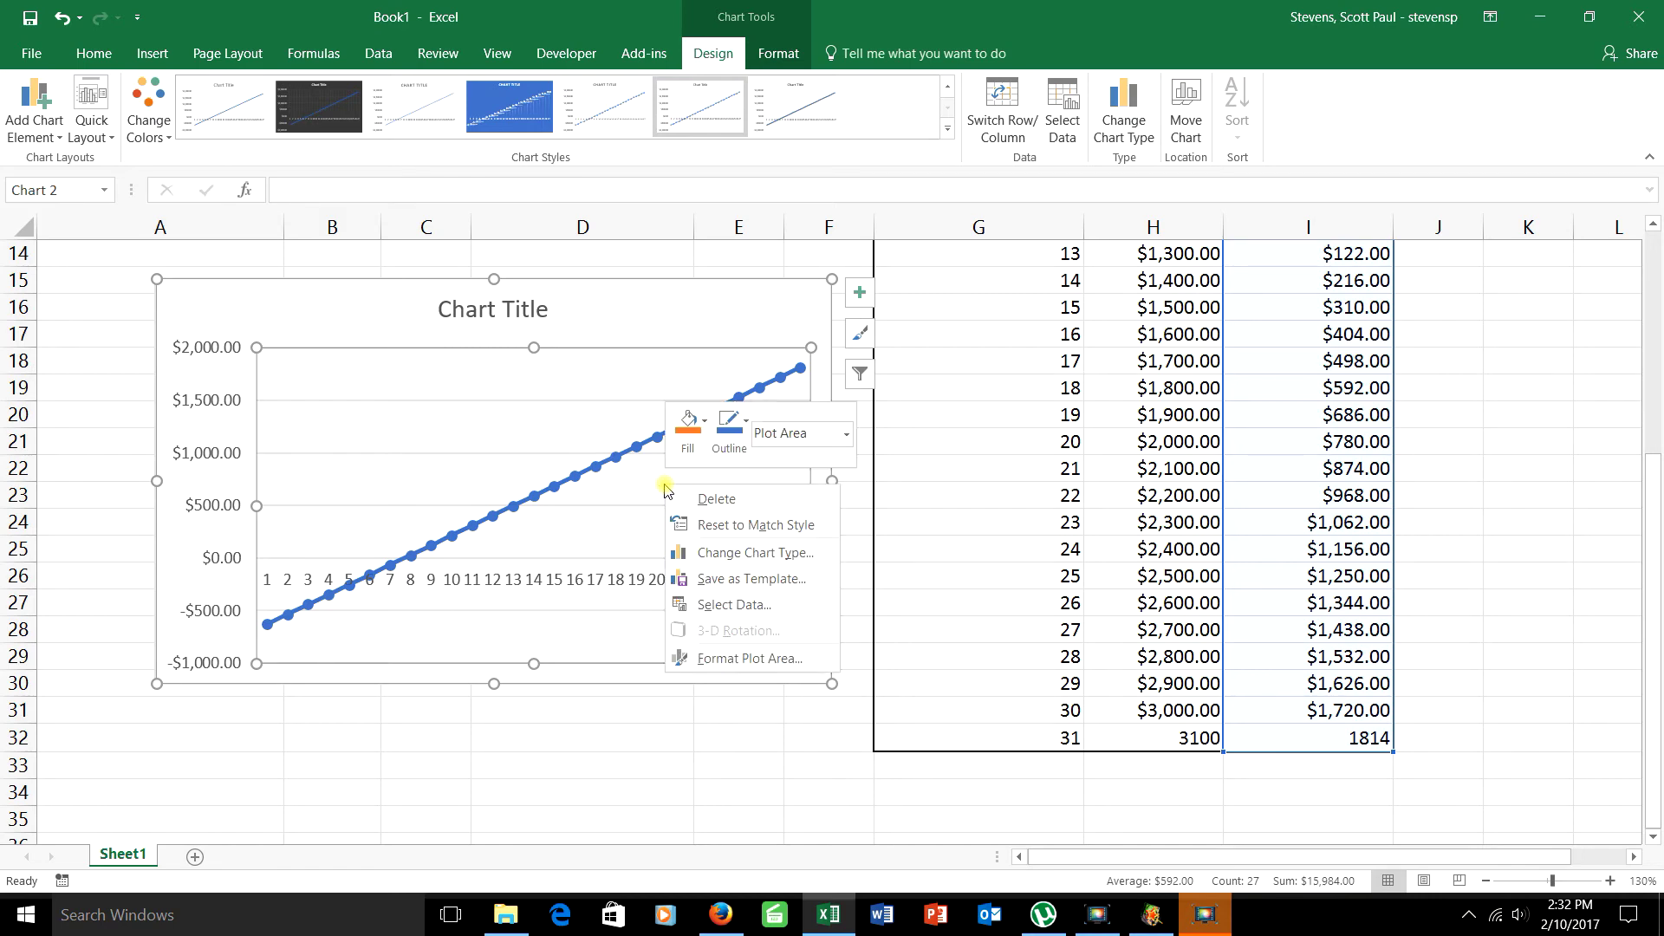
click(716, 605)
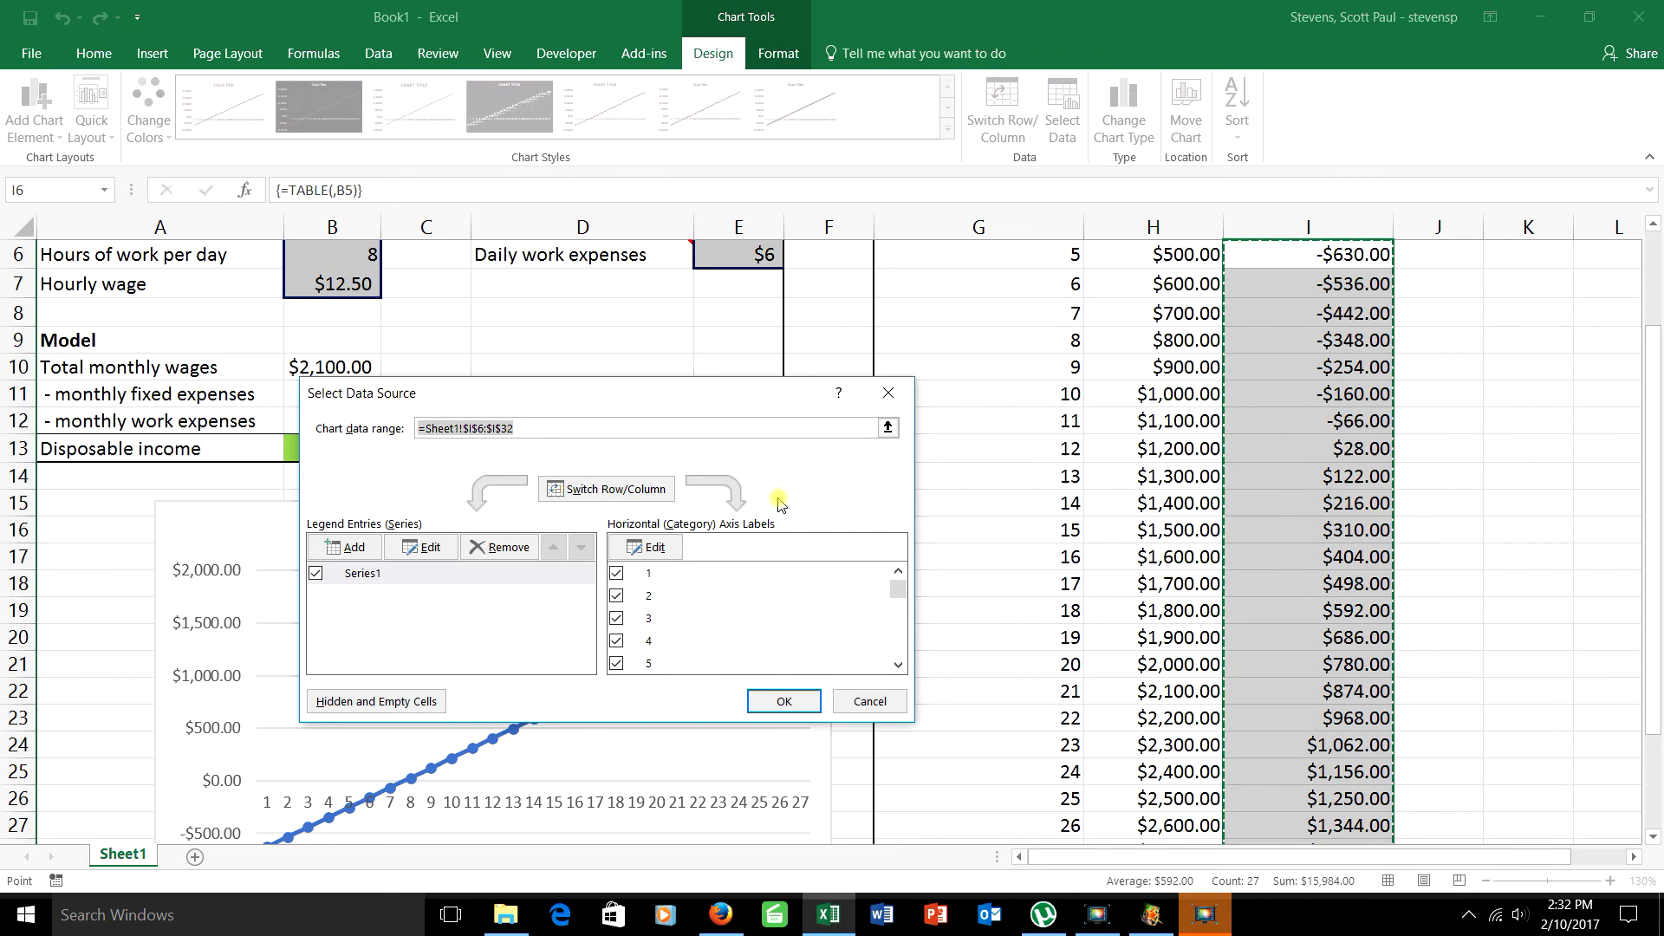
click(656, 547)
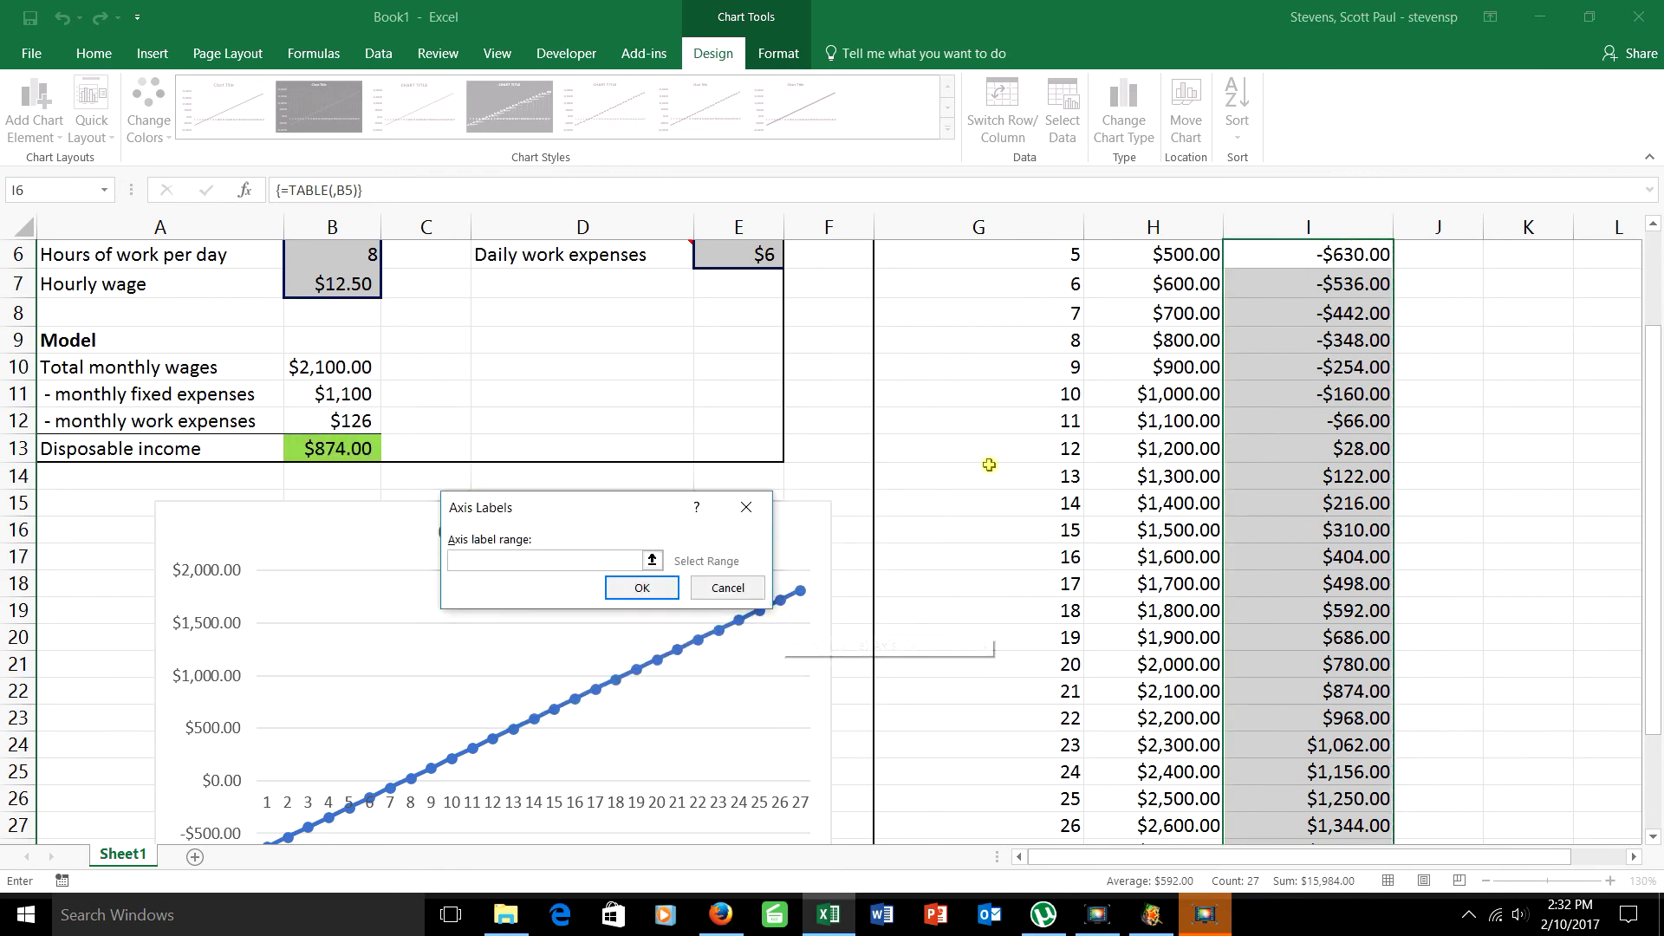
scroll(989, 465, up, 2)
drag(1018, 393, 1005, 805)
click(641, 585)
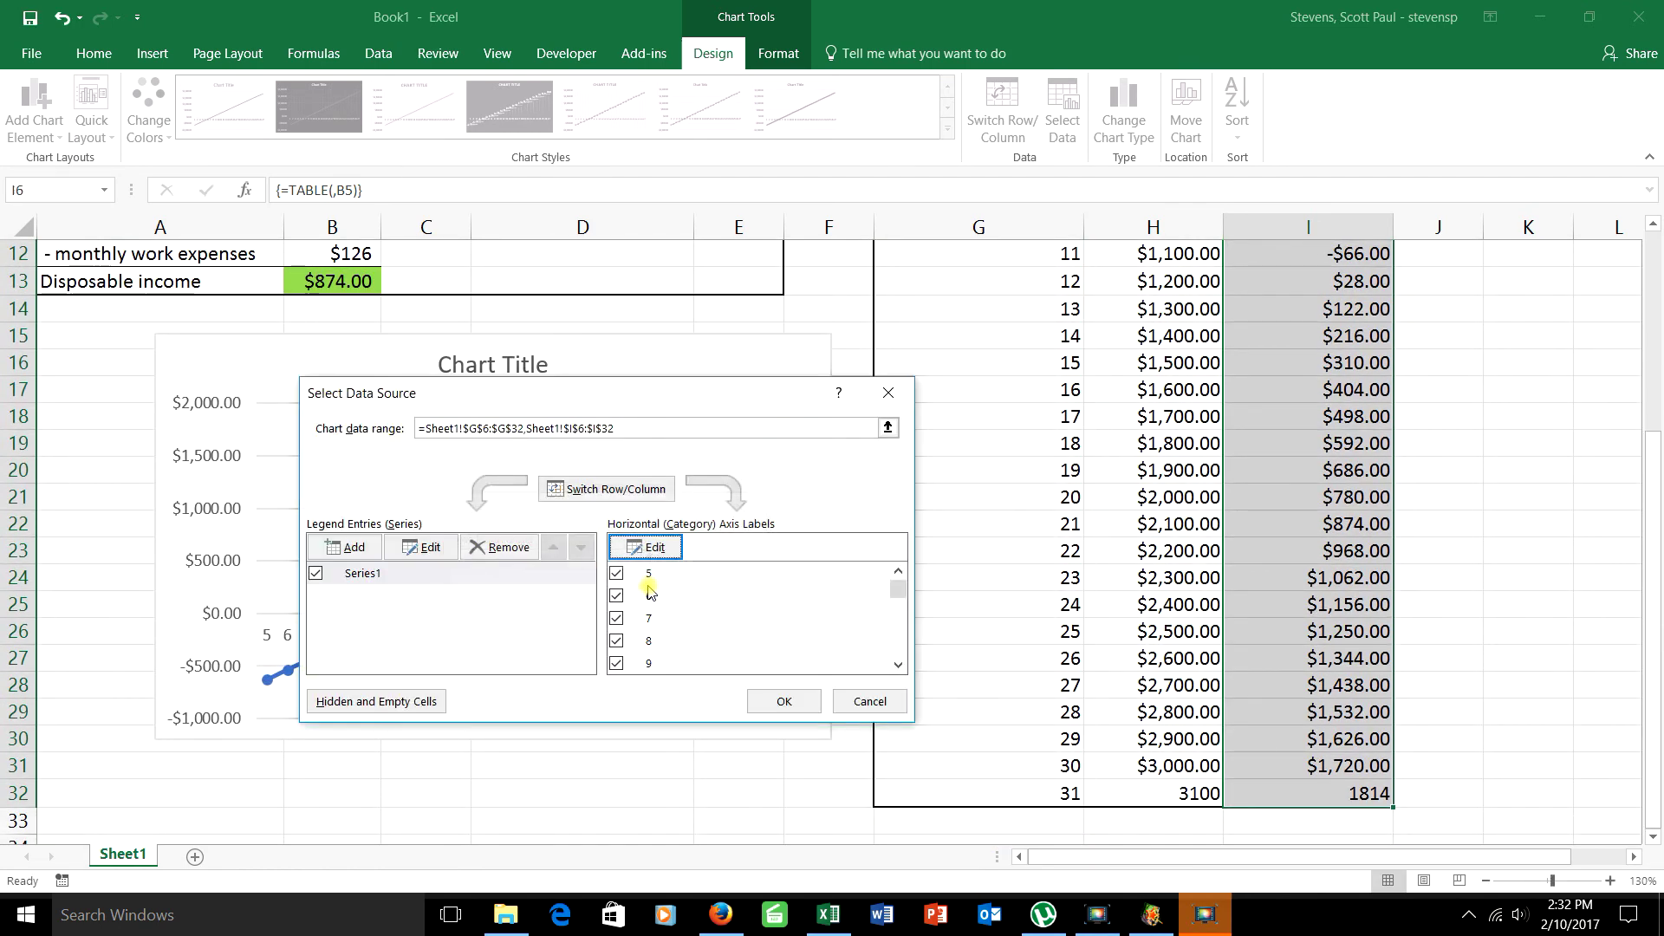
click(784, 701)
click(250, 632)
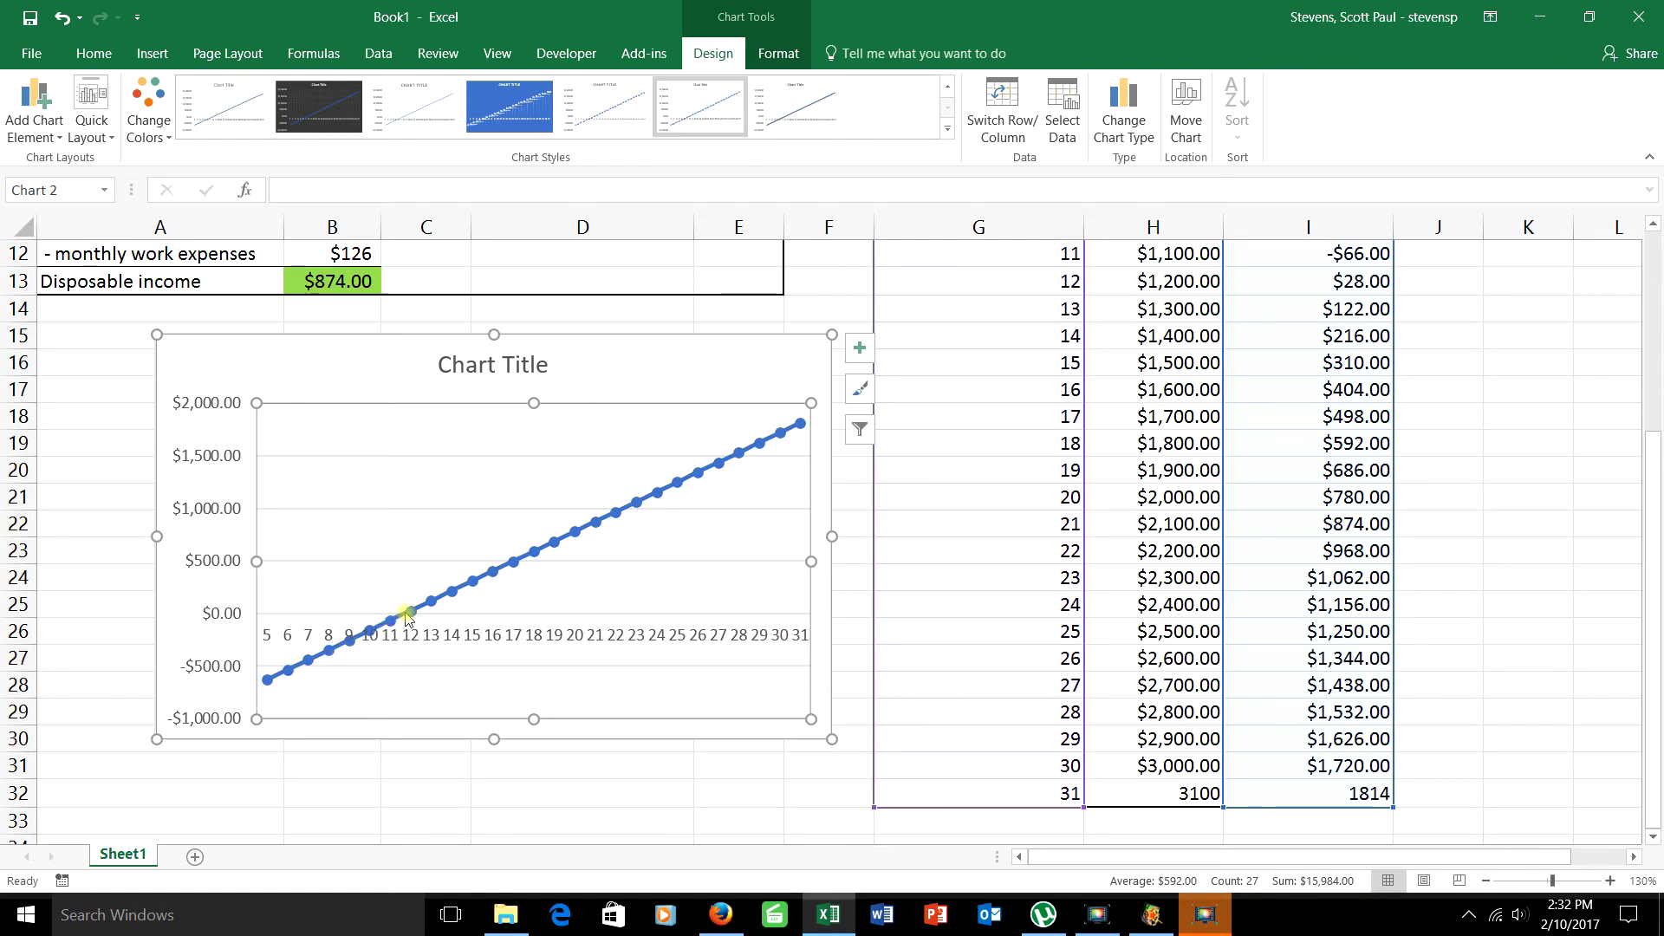
Drag the line chart to the right of the data table, beside the Disposable income column
mouse_move(410, 619)
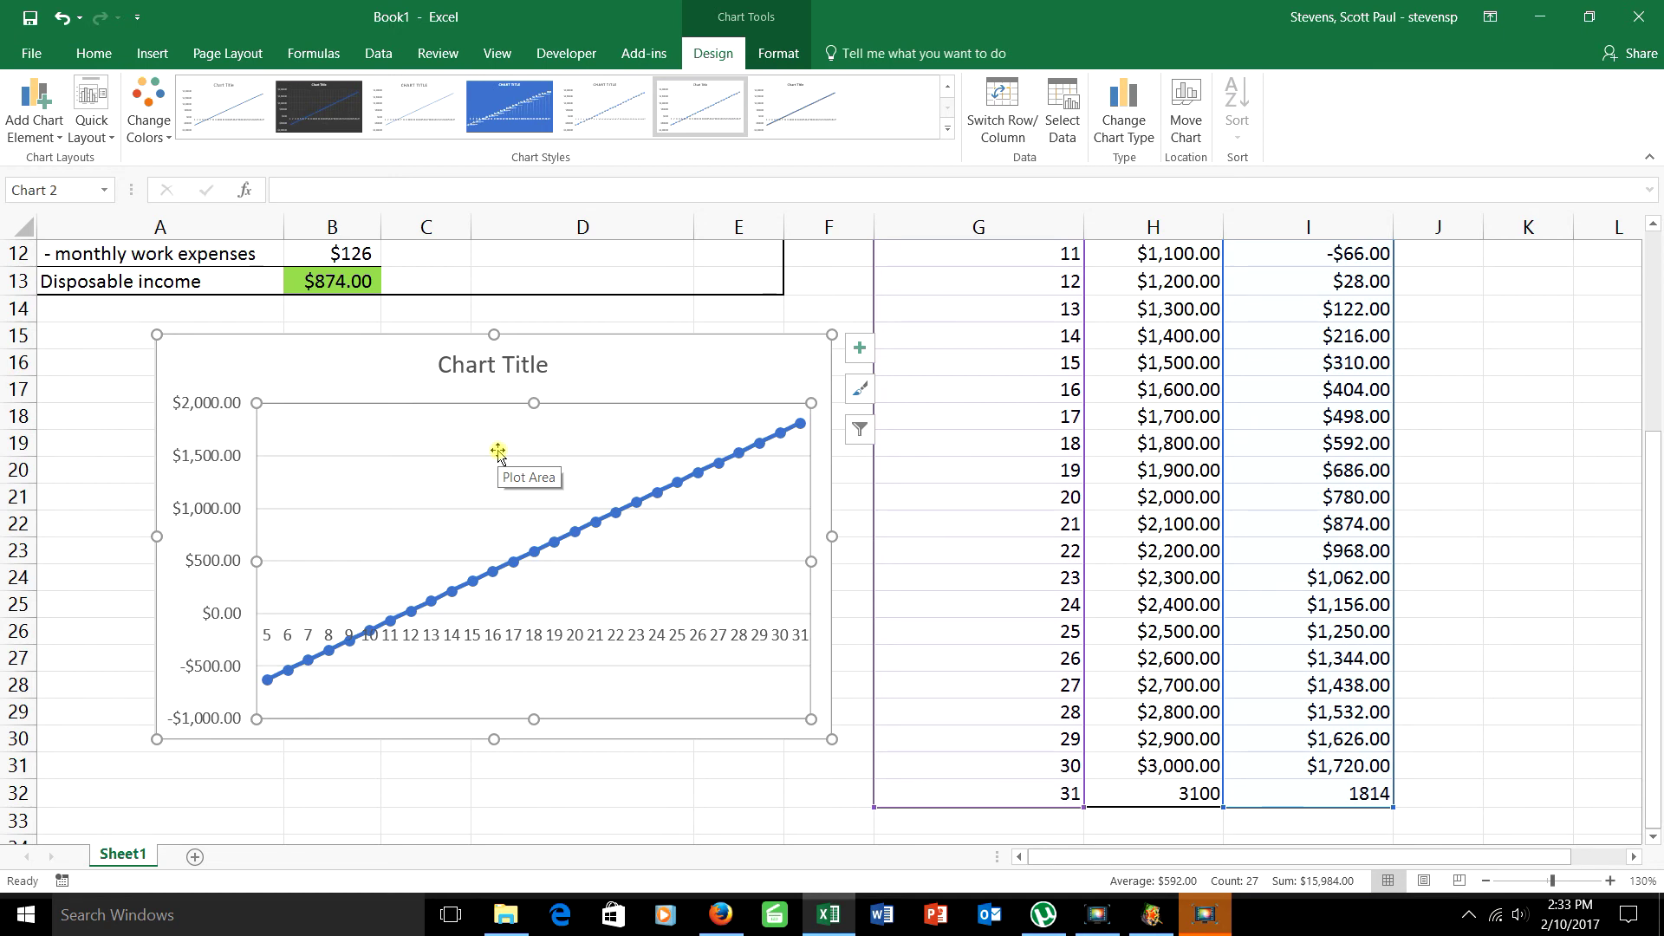
scroll(768, 659, up, 3)
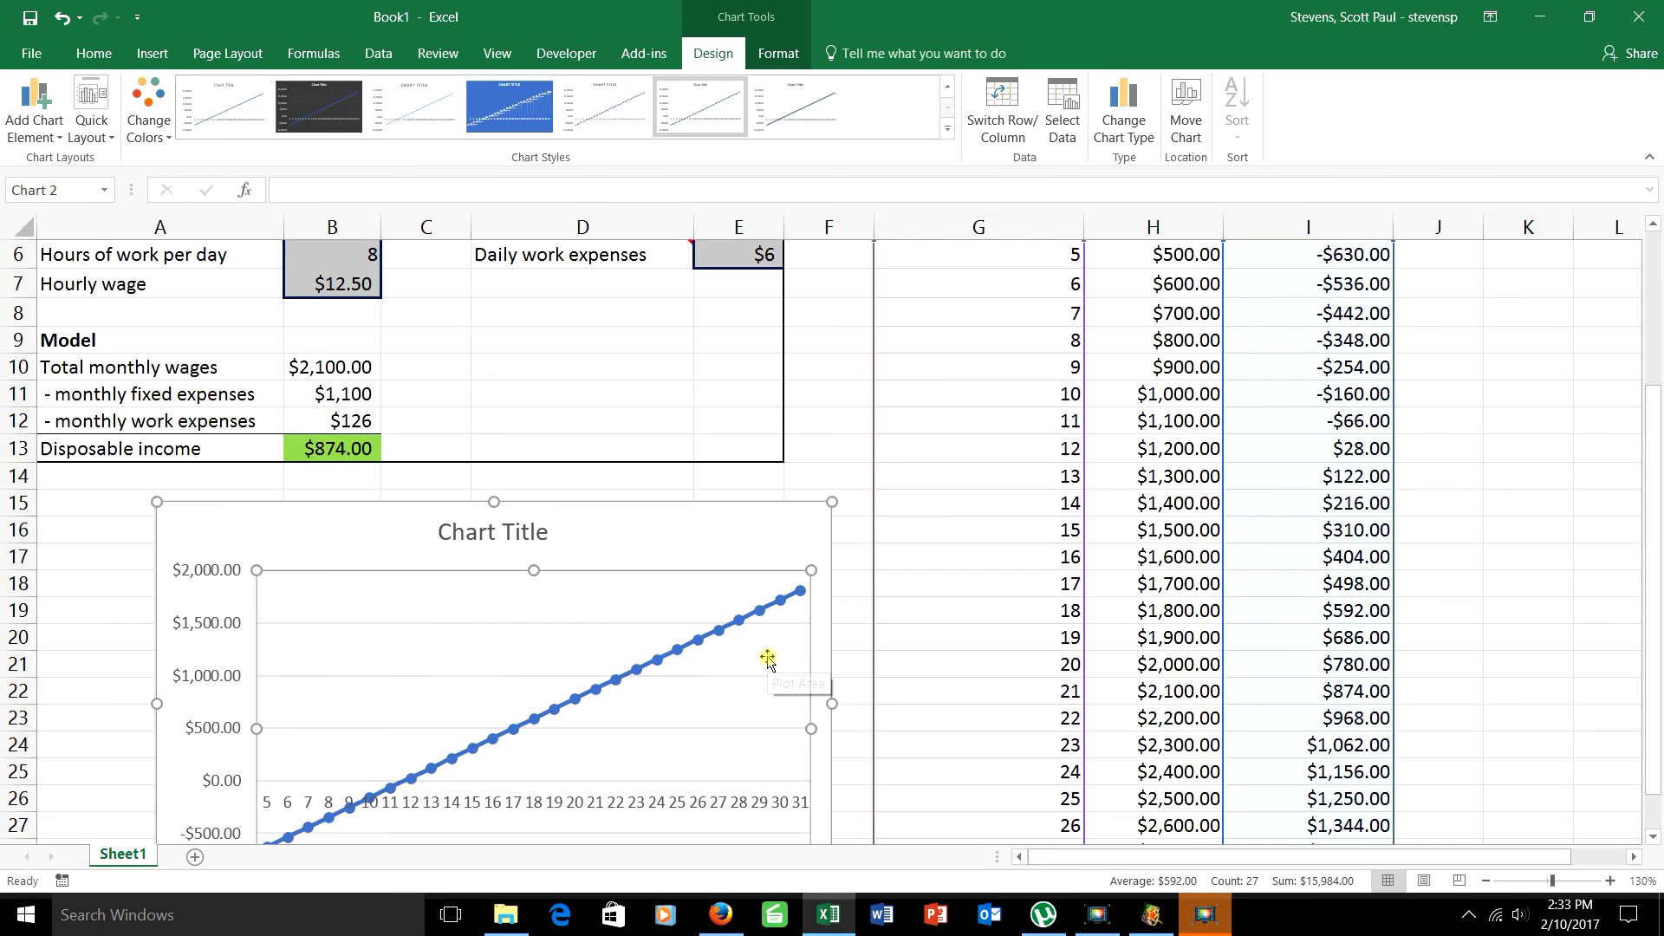
scroll(763, 661, down, 2)
scroll(767, 606, up, 3)
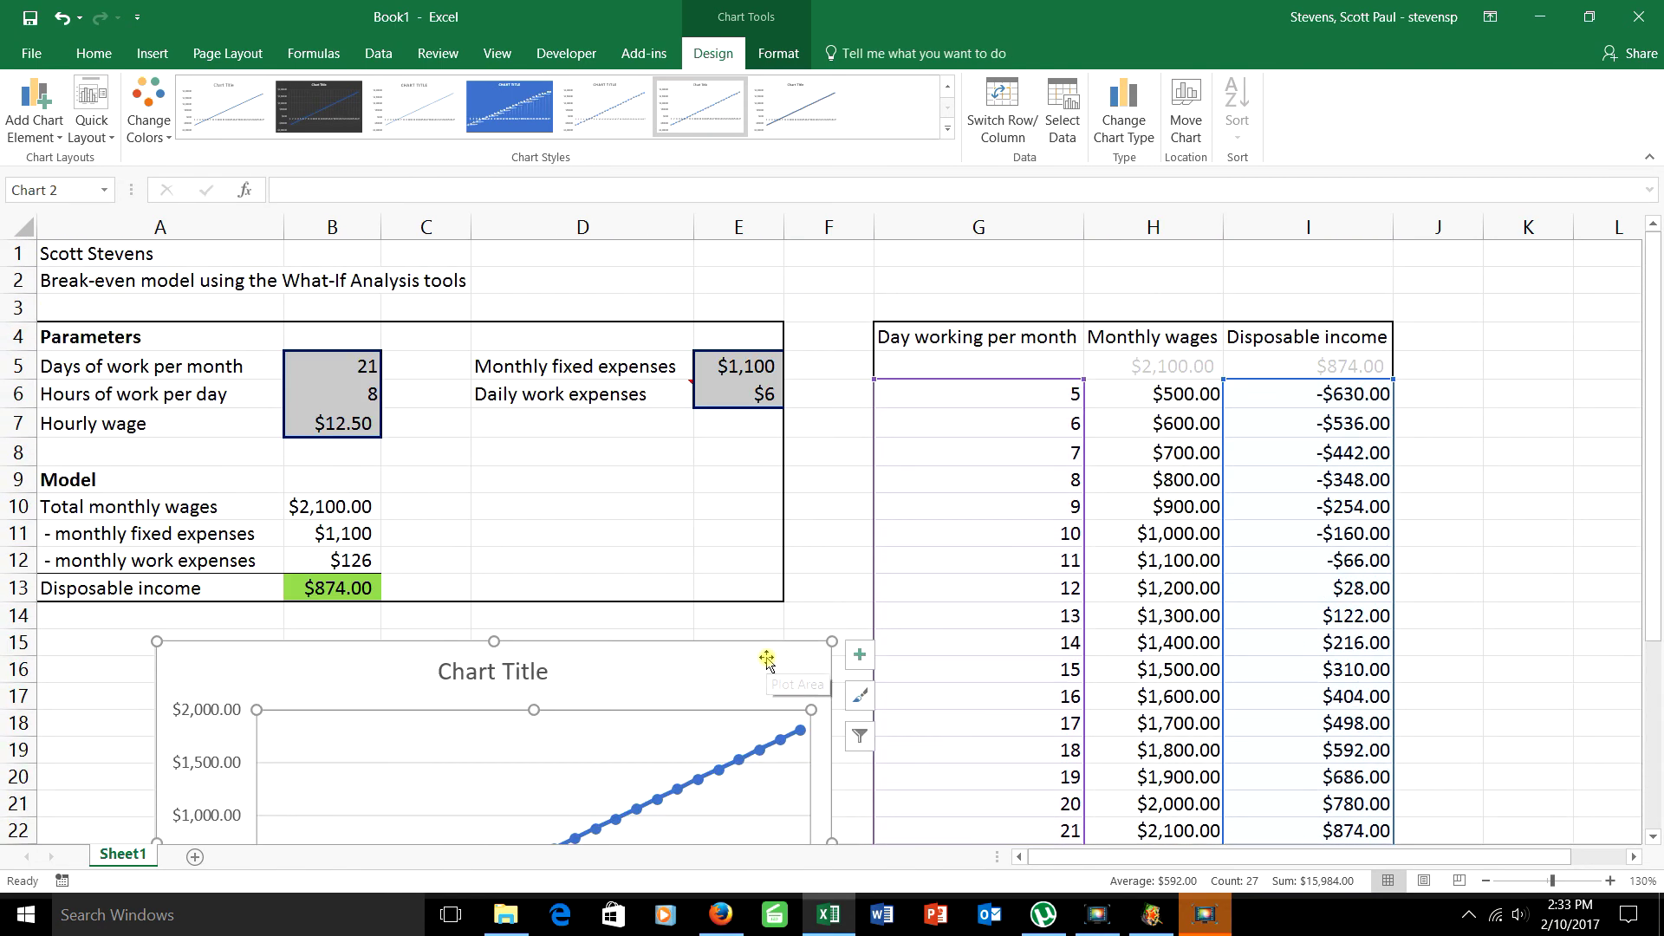
drag(724, 632, 1387, 327)
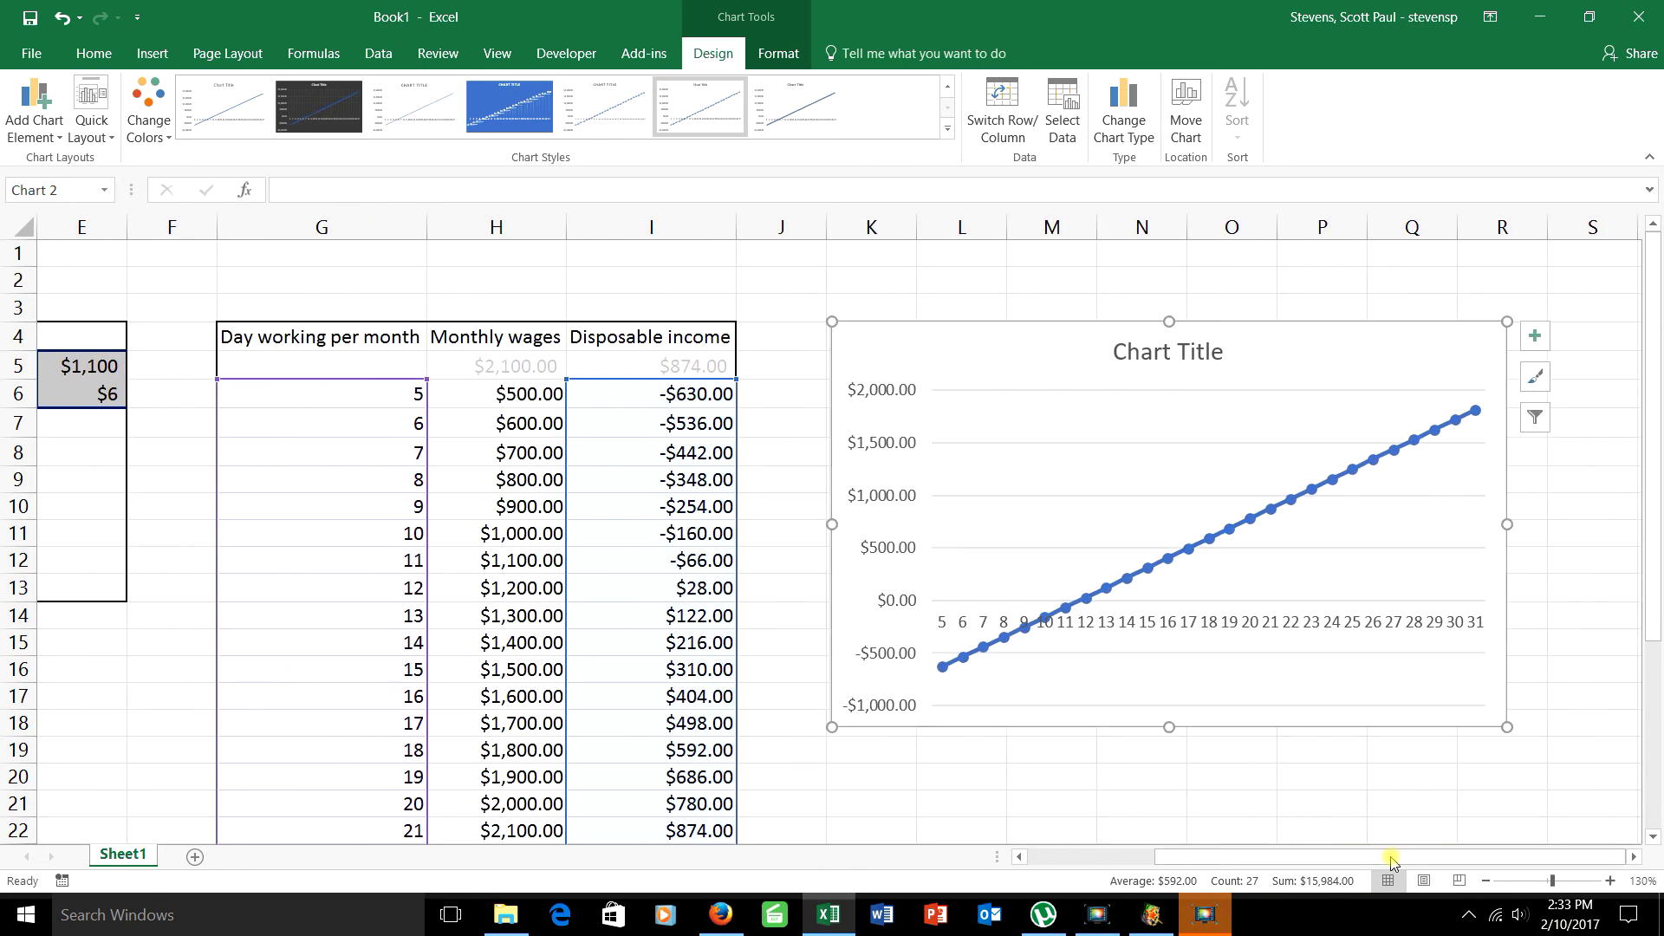
drag(1392, 858, 1164, 862)
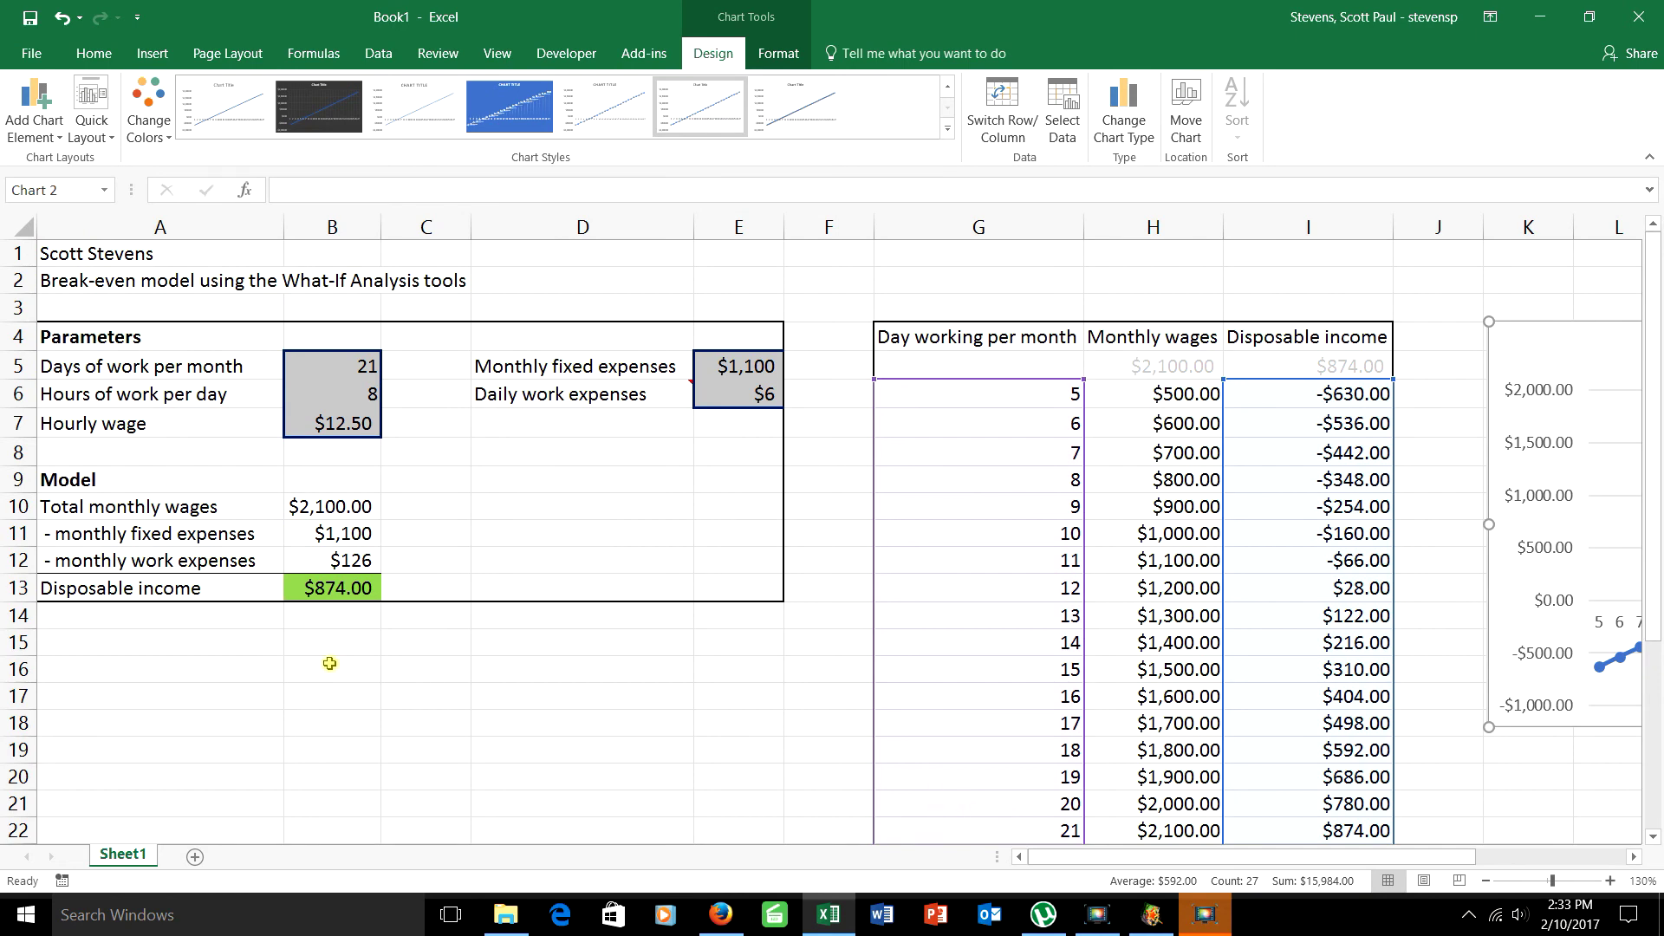
Enter the label 'Break even with goalseek' in A15
click(223, 641)
text(Bre)
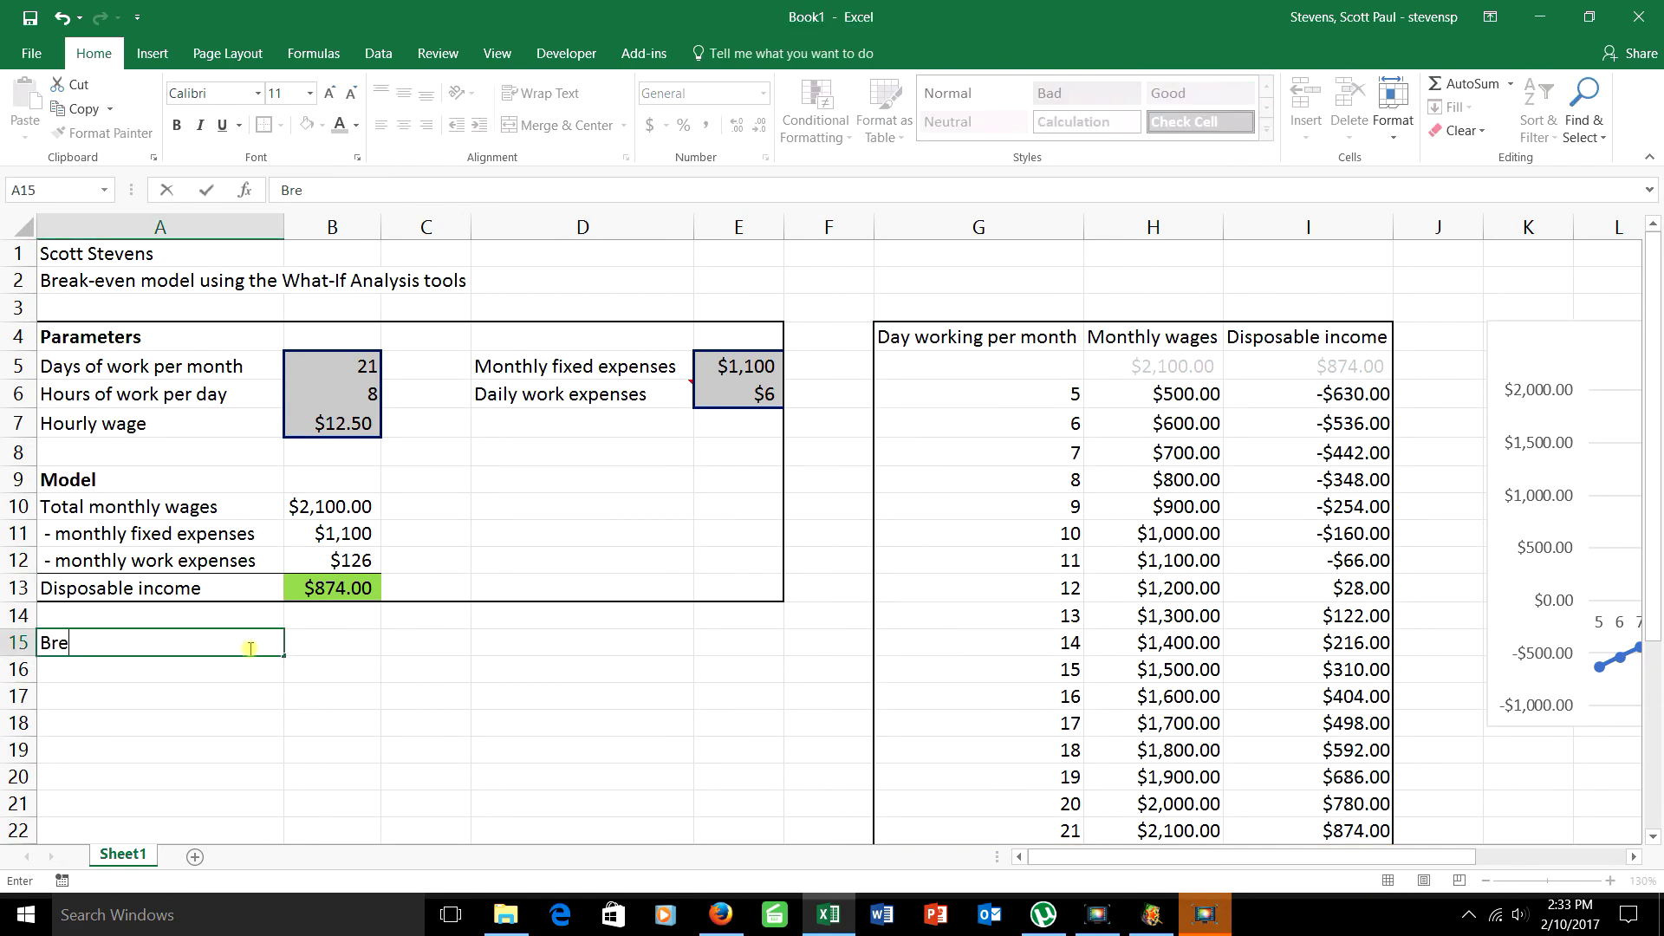
text(ak even with goo)
key(BackSpace)
text(alseek)
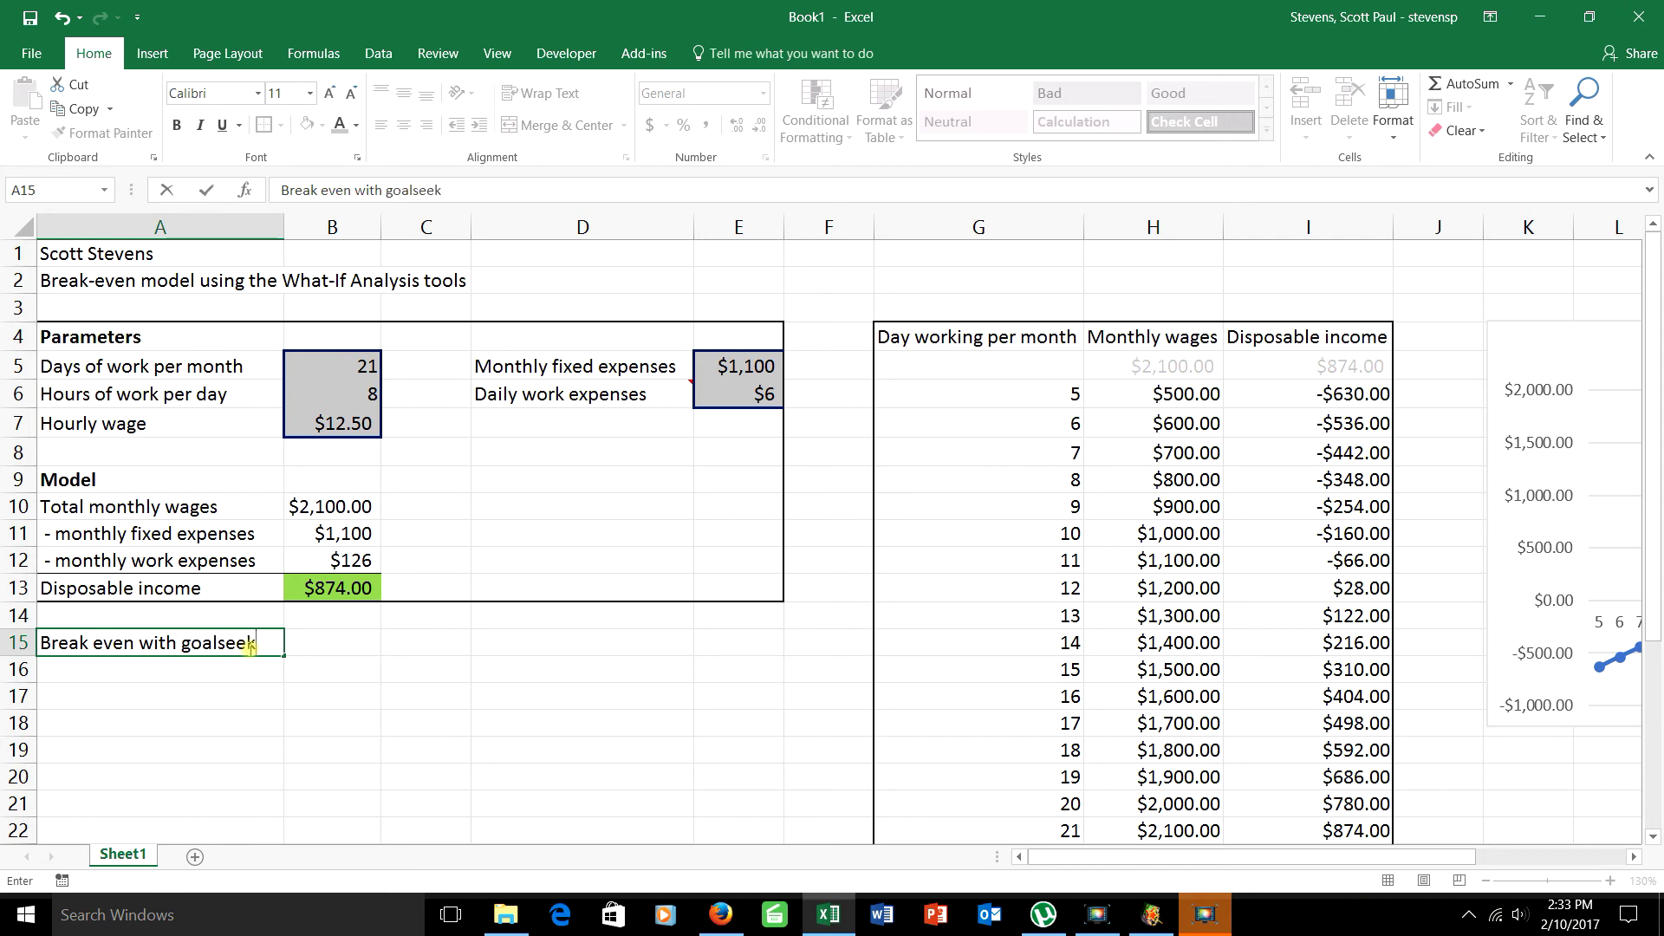
key(Tab)
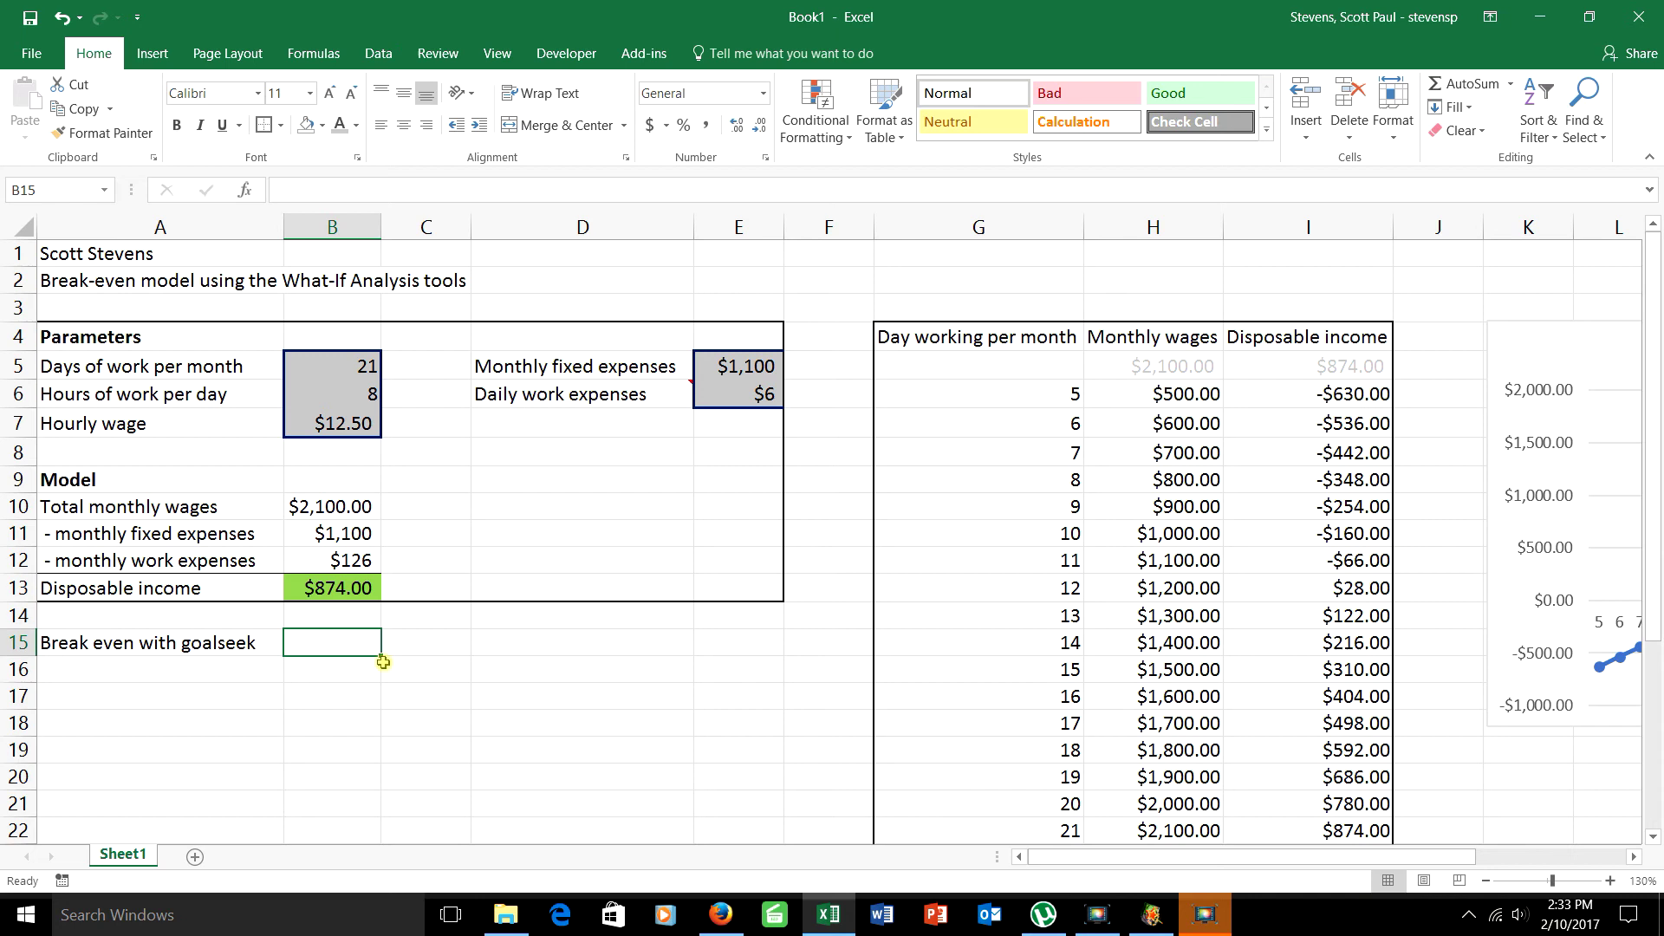
Enter the unit 'days' in C15 and select B15 for the Goal Seek result
click(410, 646)
text(days)
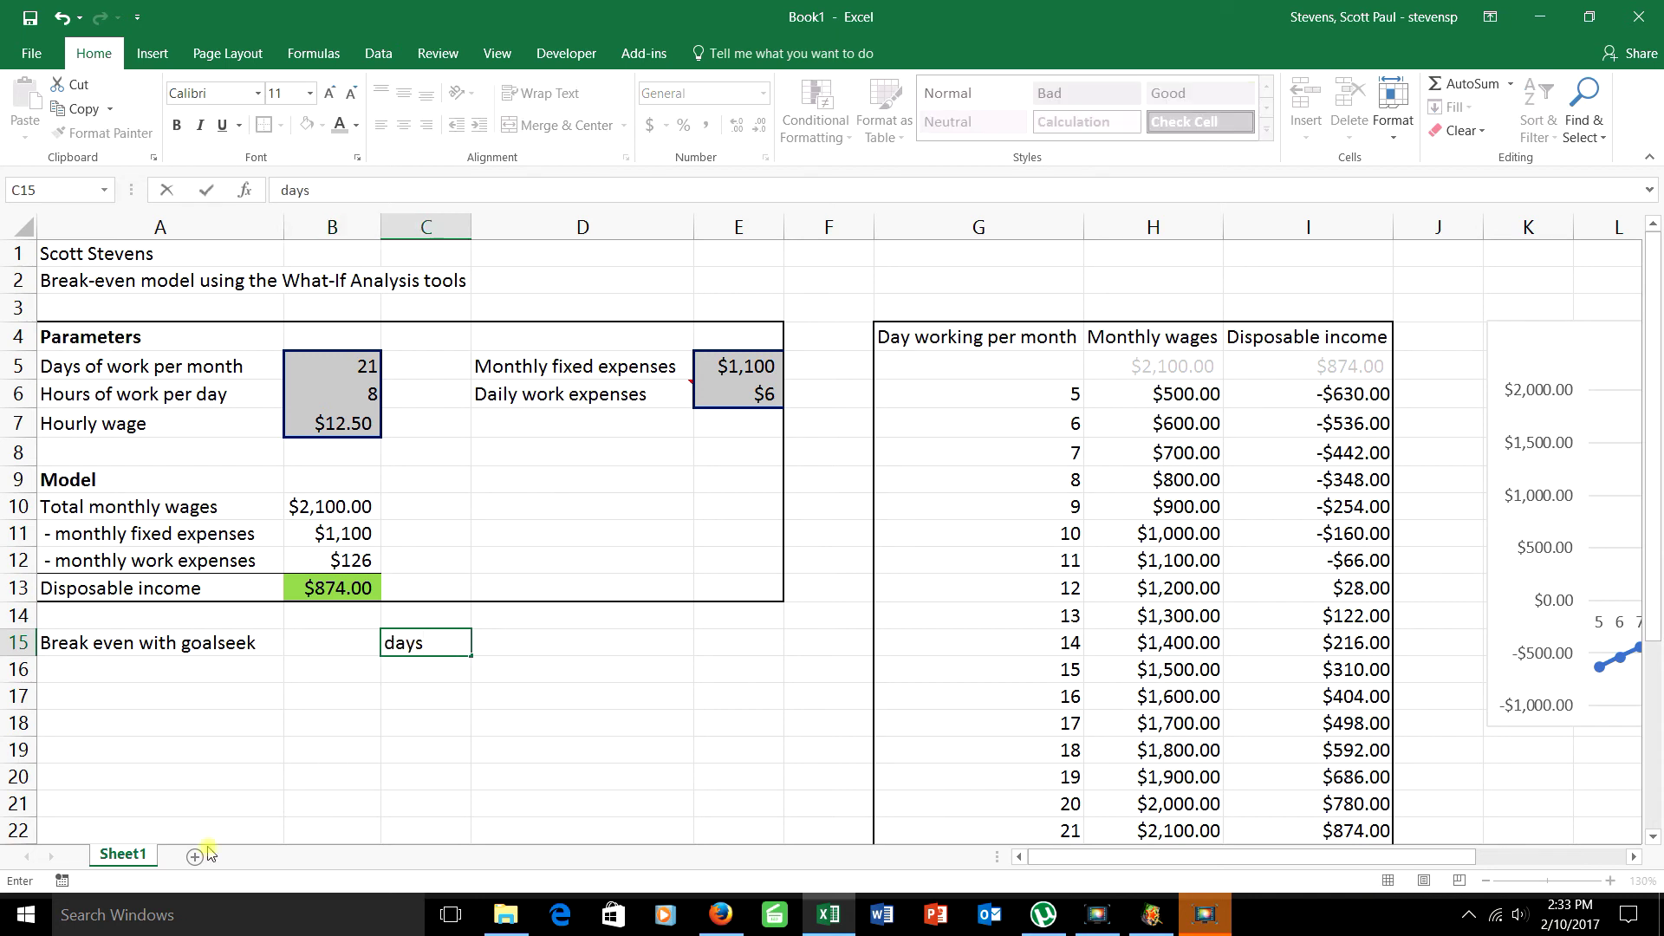
click(374, 759)
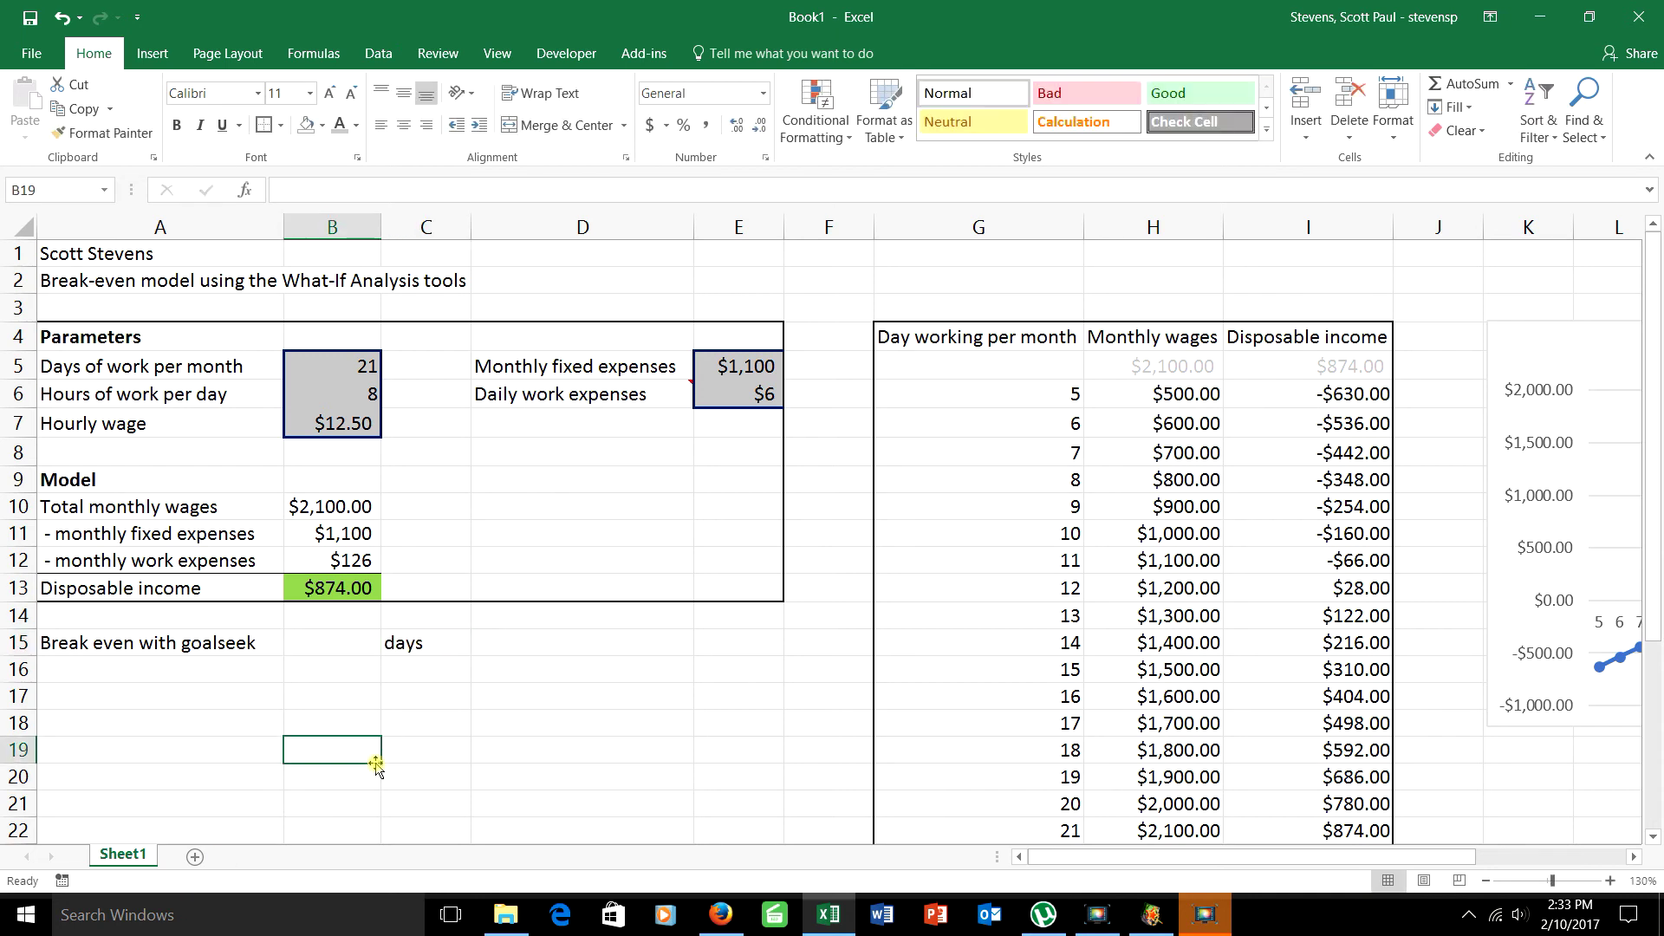
click(373, 651)
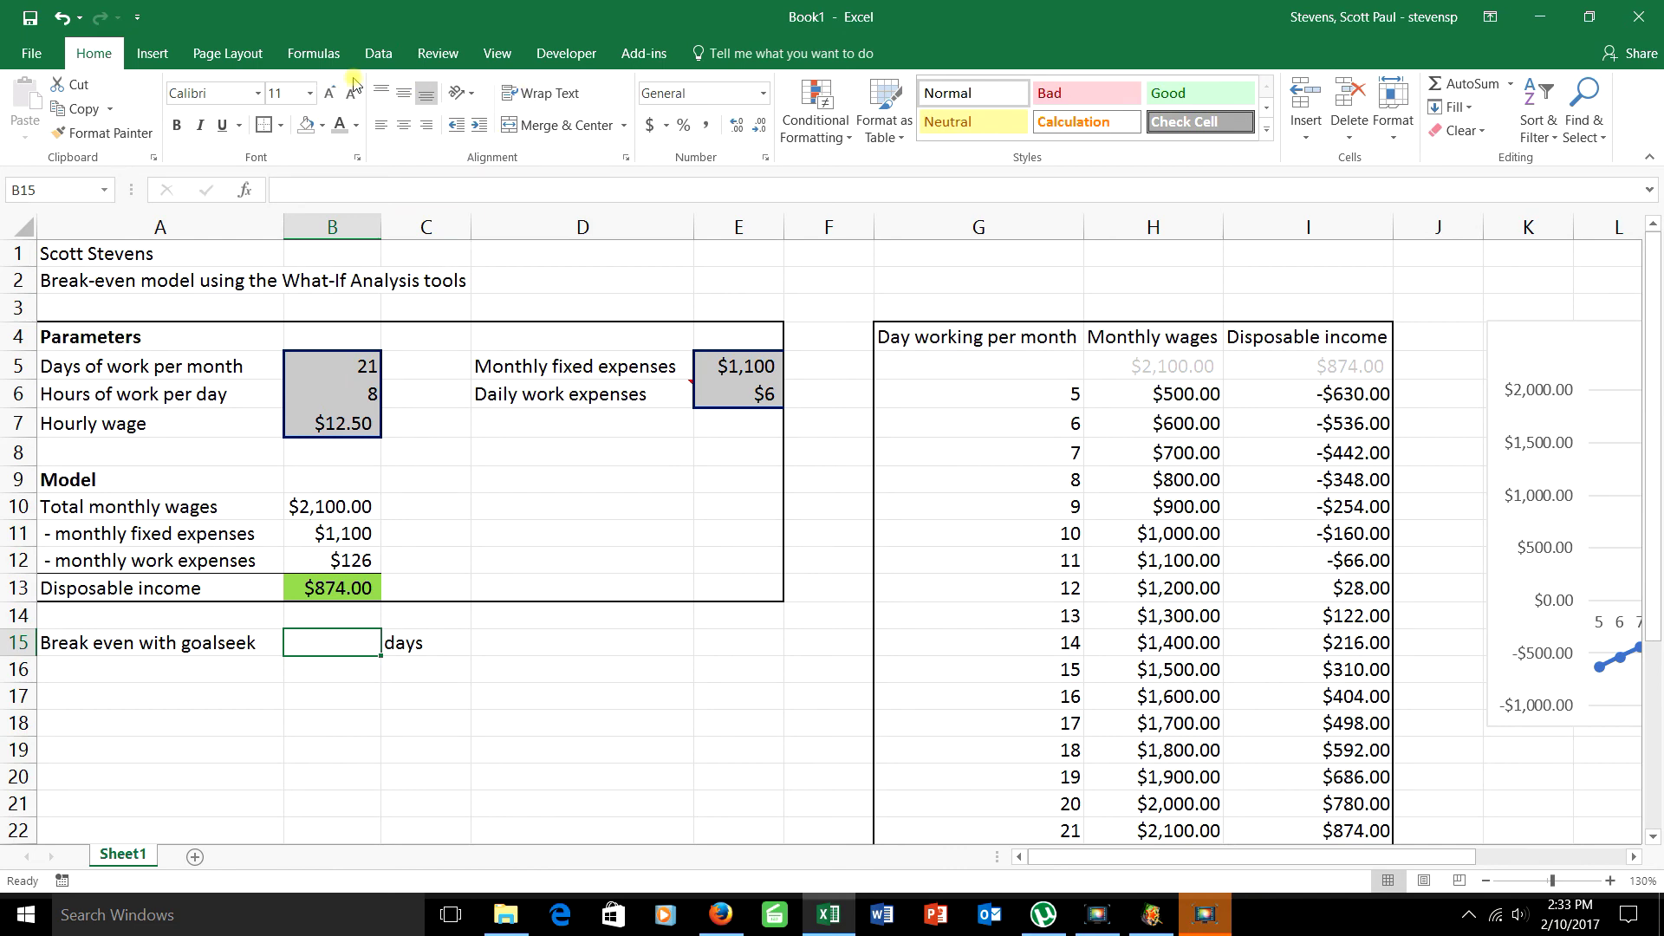
click(378, 53)
Goal Seek B13 to 0 by changing B5, then record 10.702 days in B15
click(1174, 128)
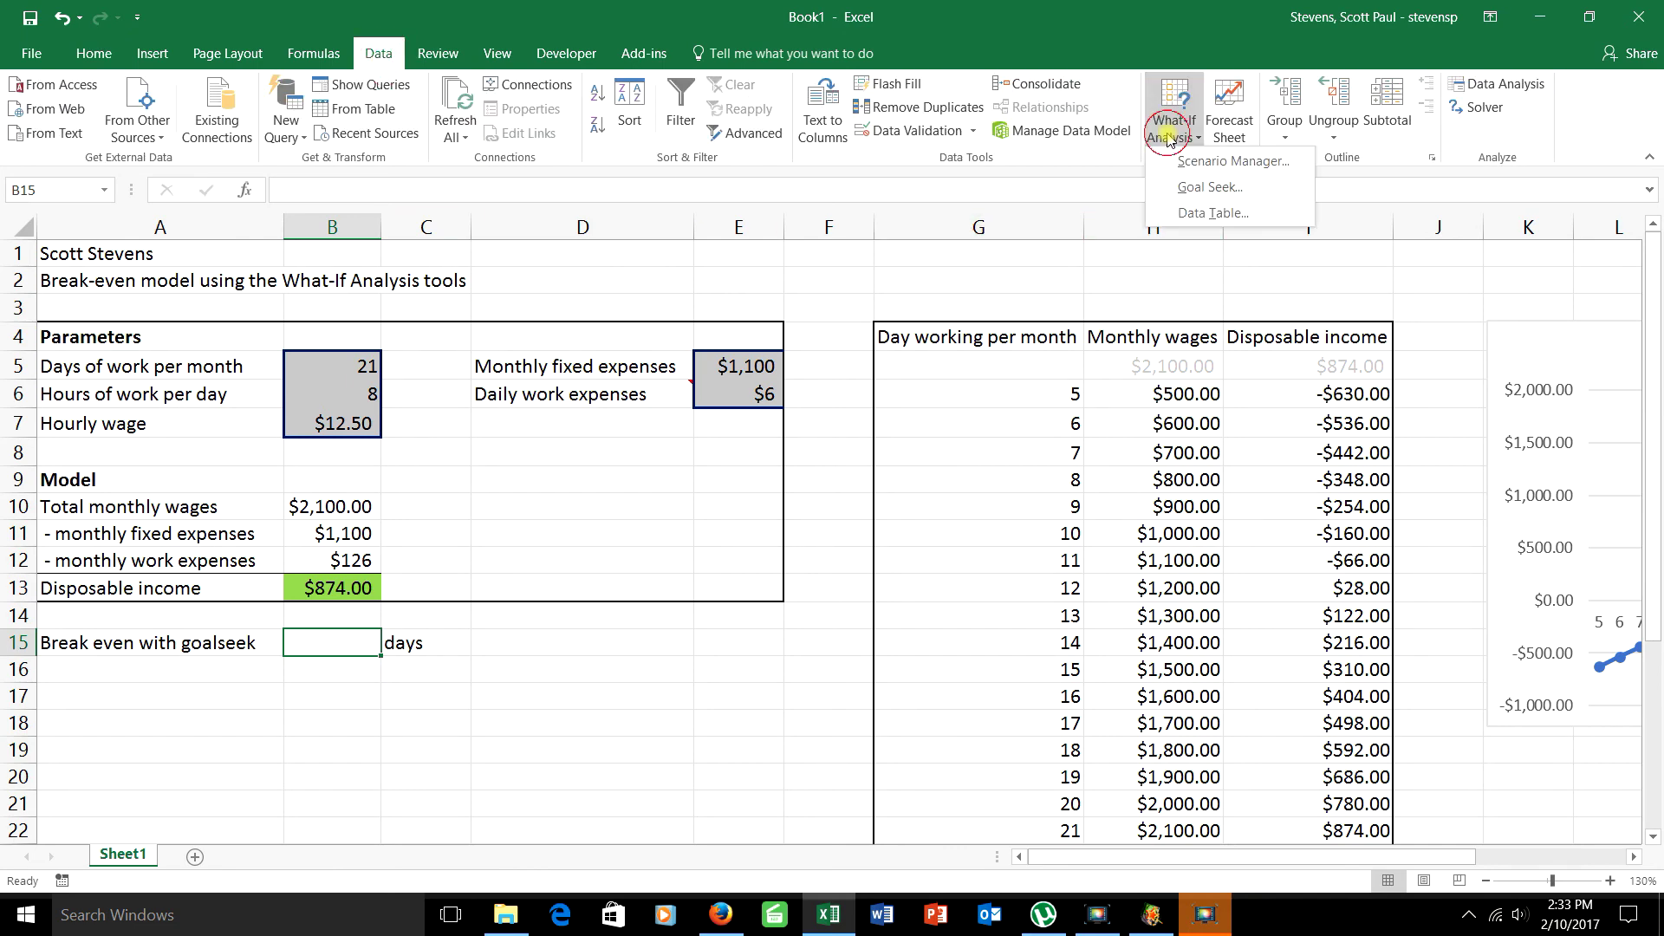
click(1170, 193)
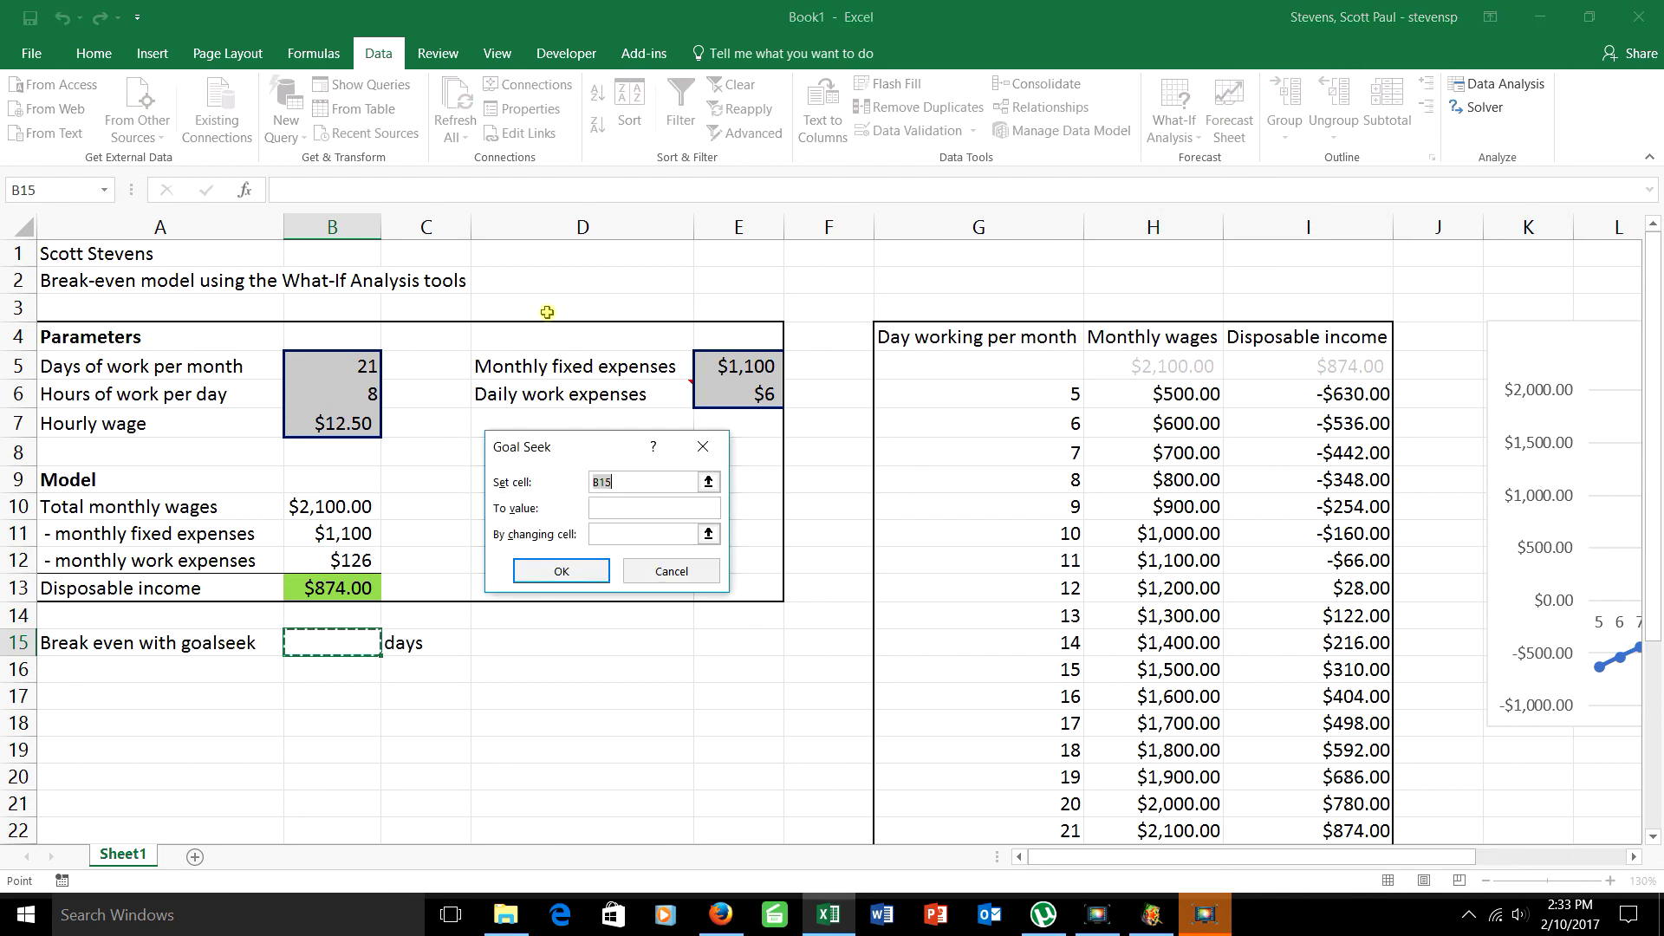
drag(582, 449, 886, 482)
click(337, 586)
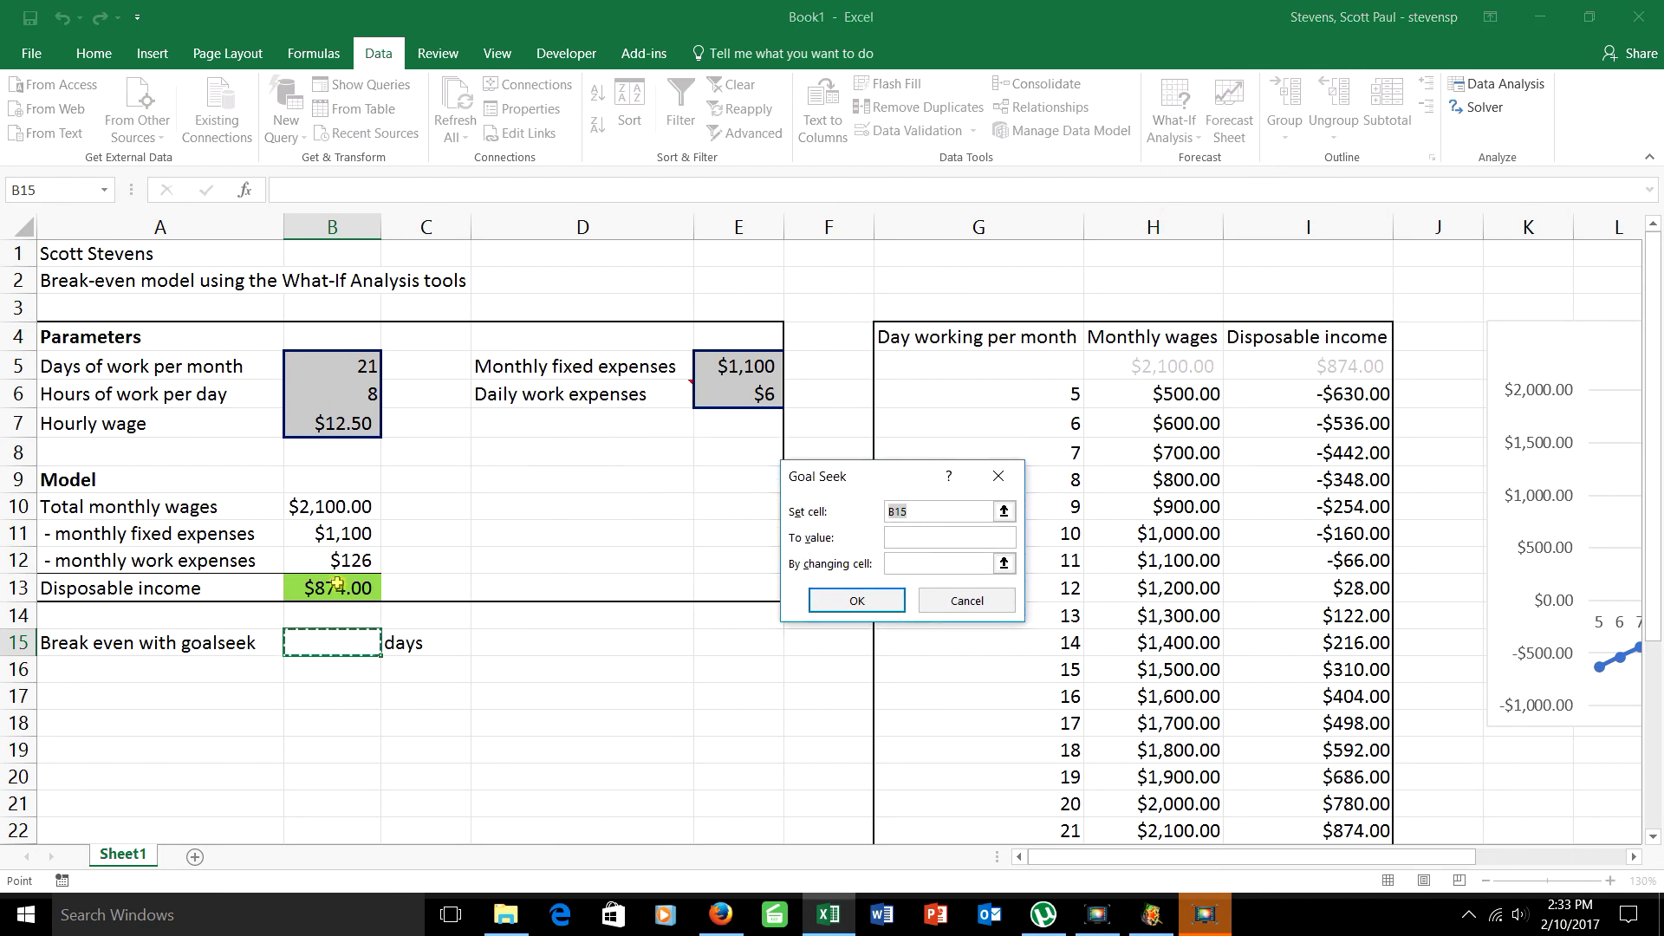
click(906, 537)
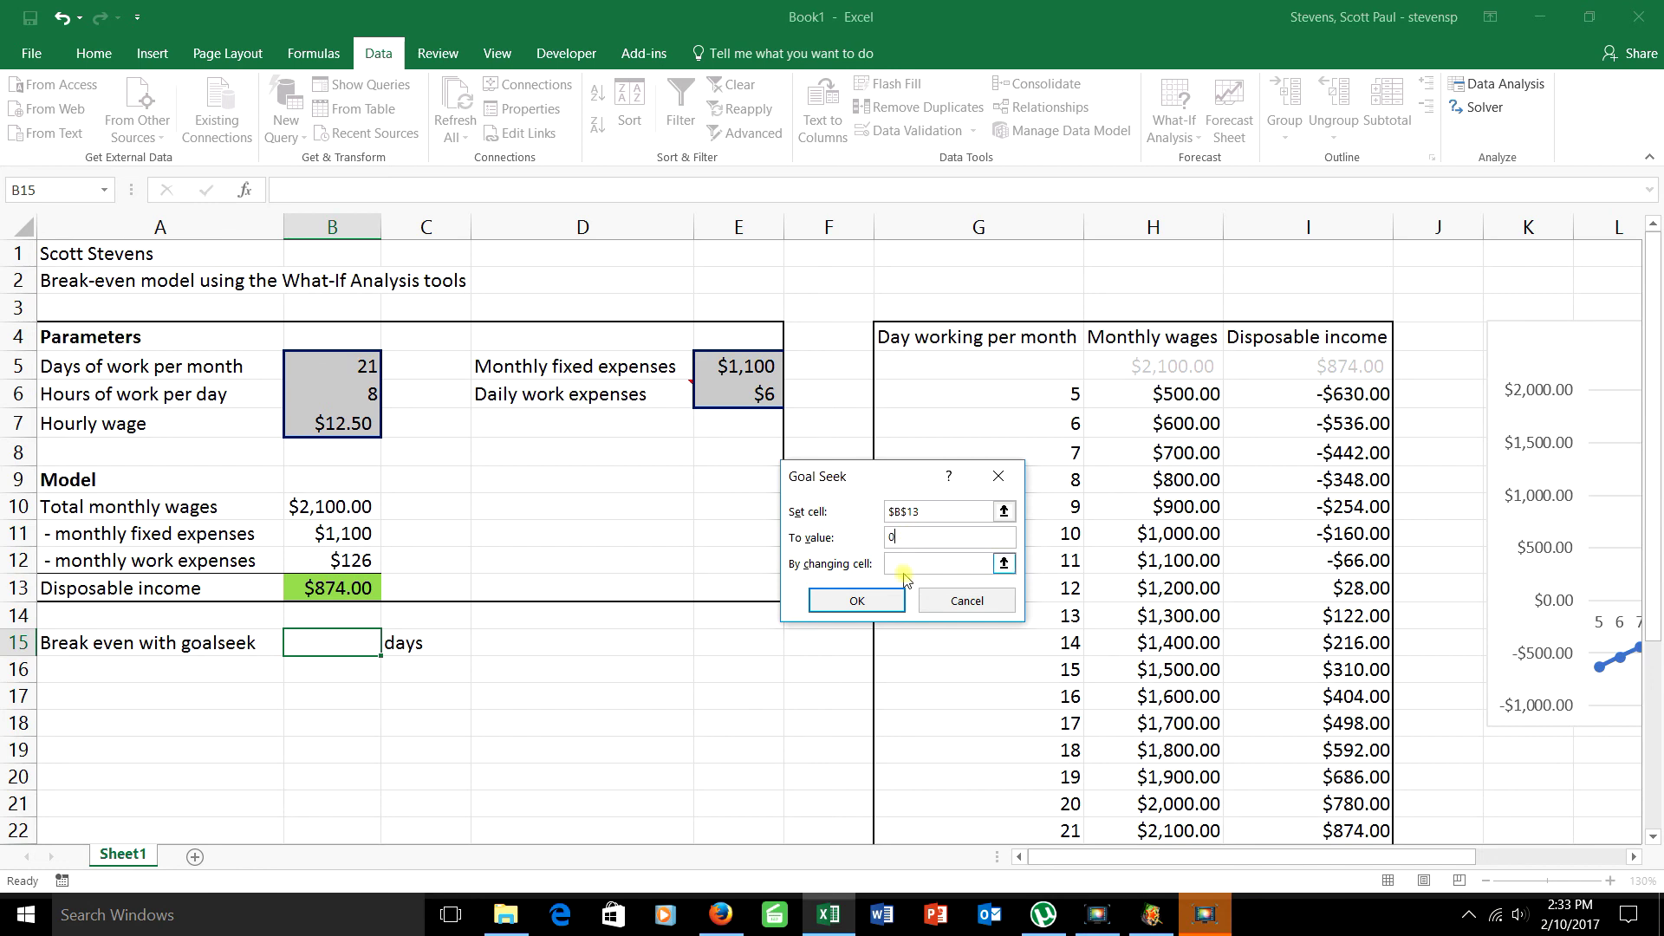
click(907, 565)
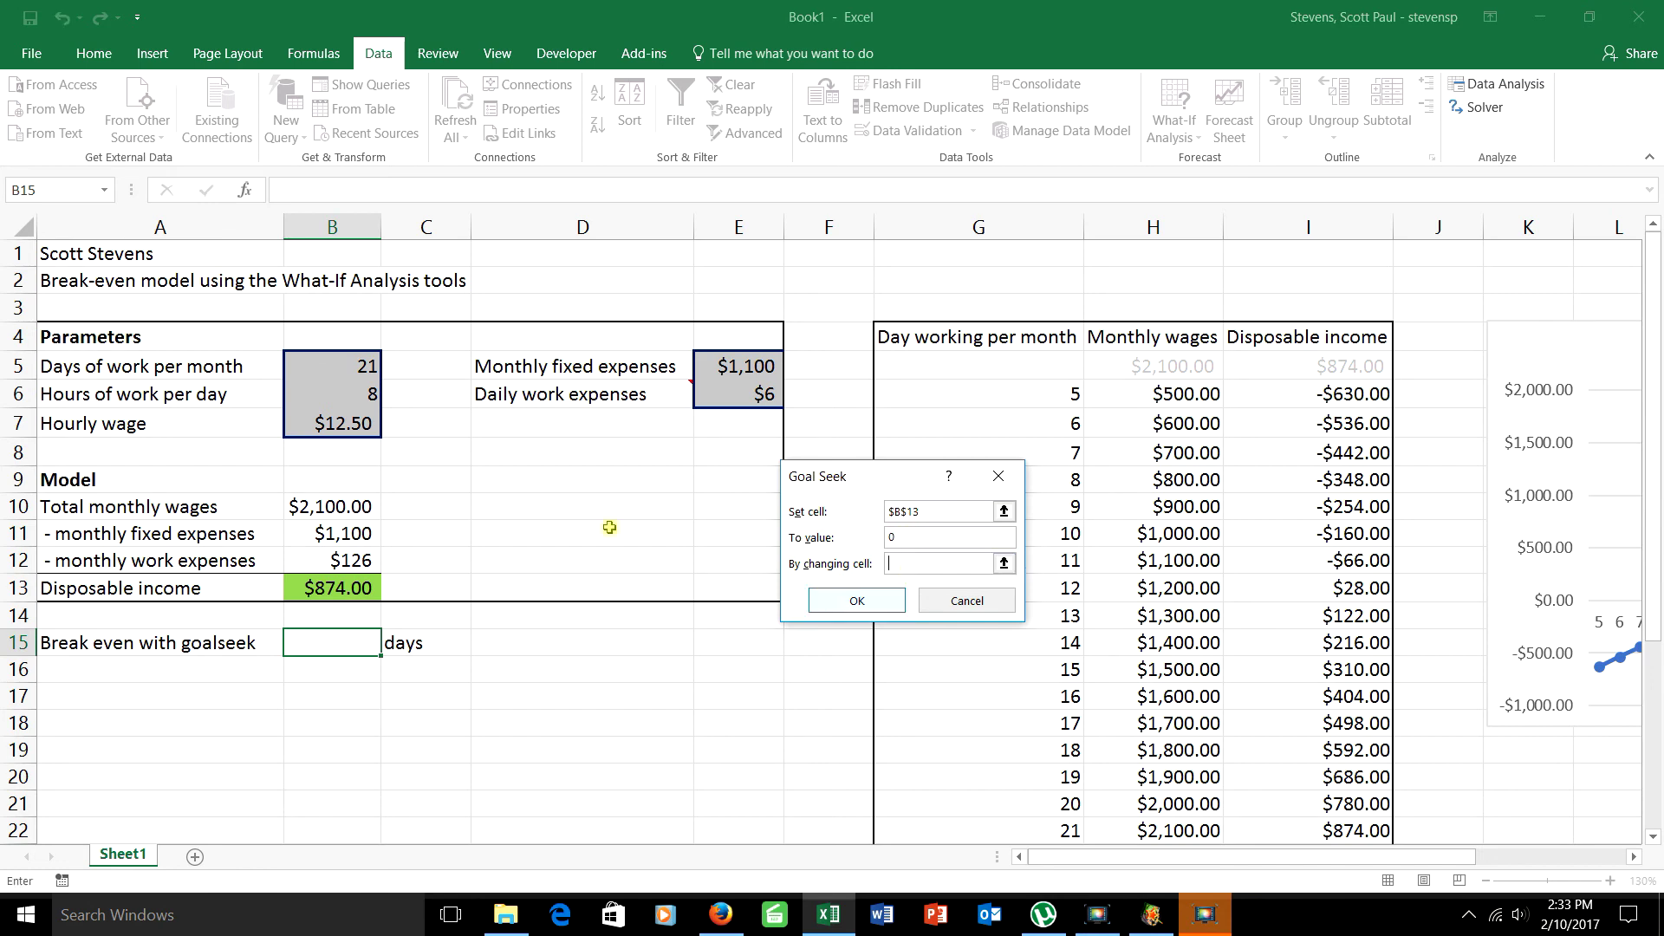
click(361, 366)
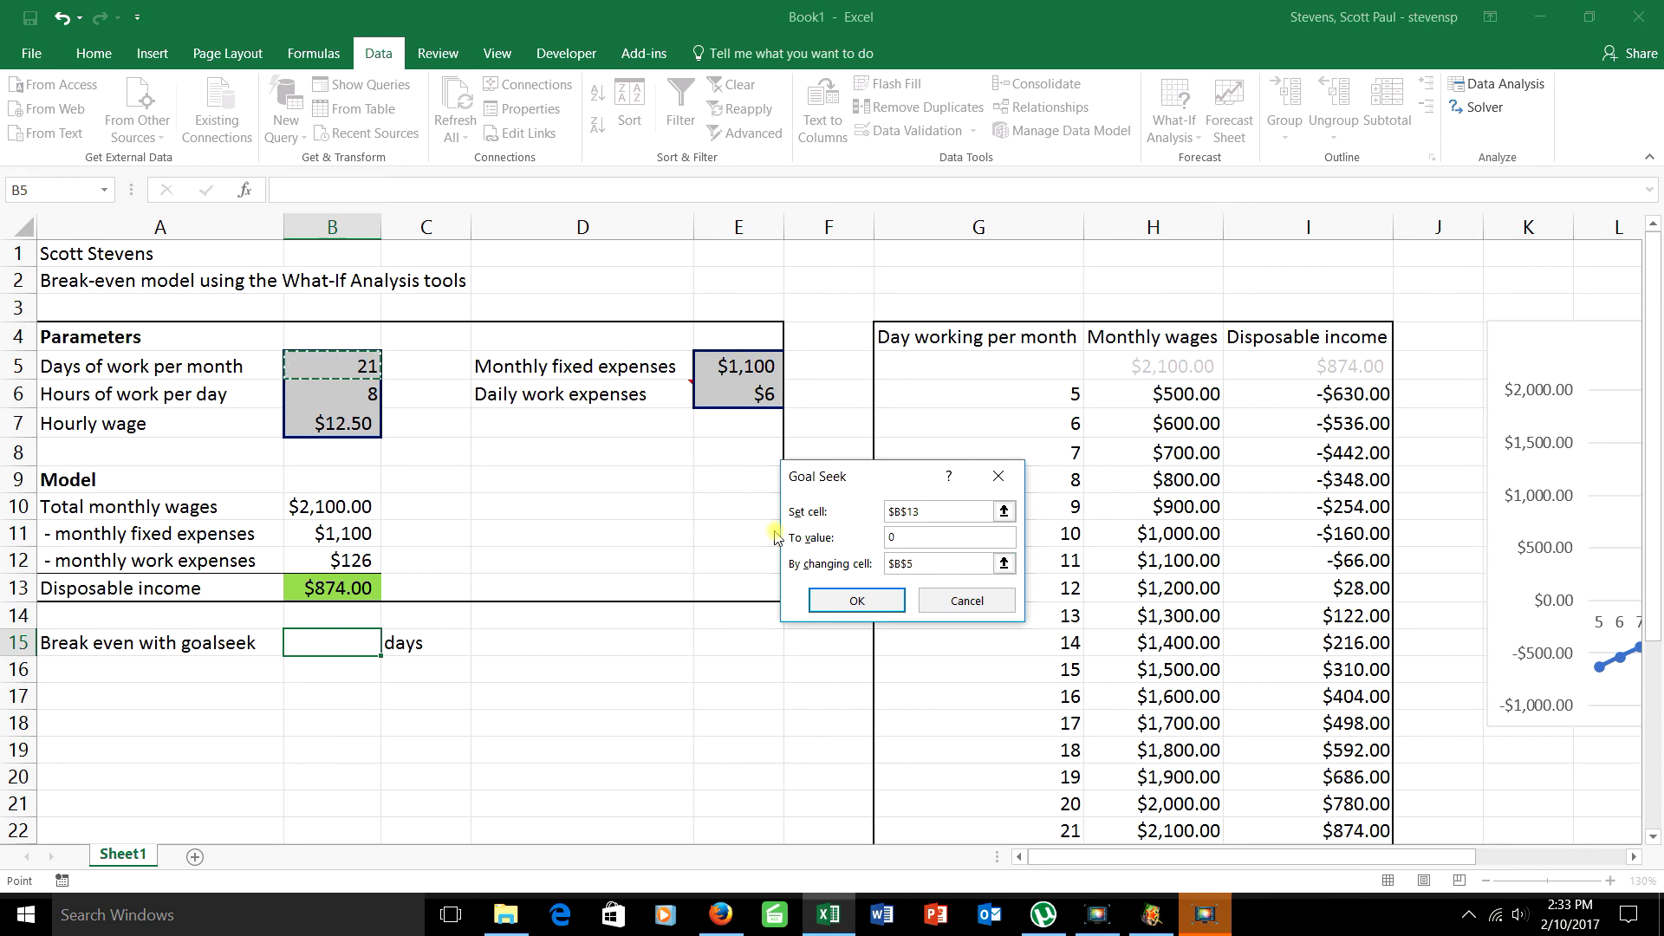
click(867, 599)
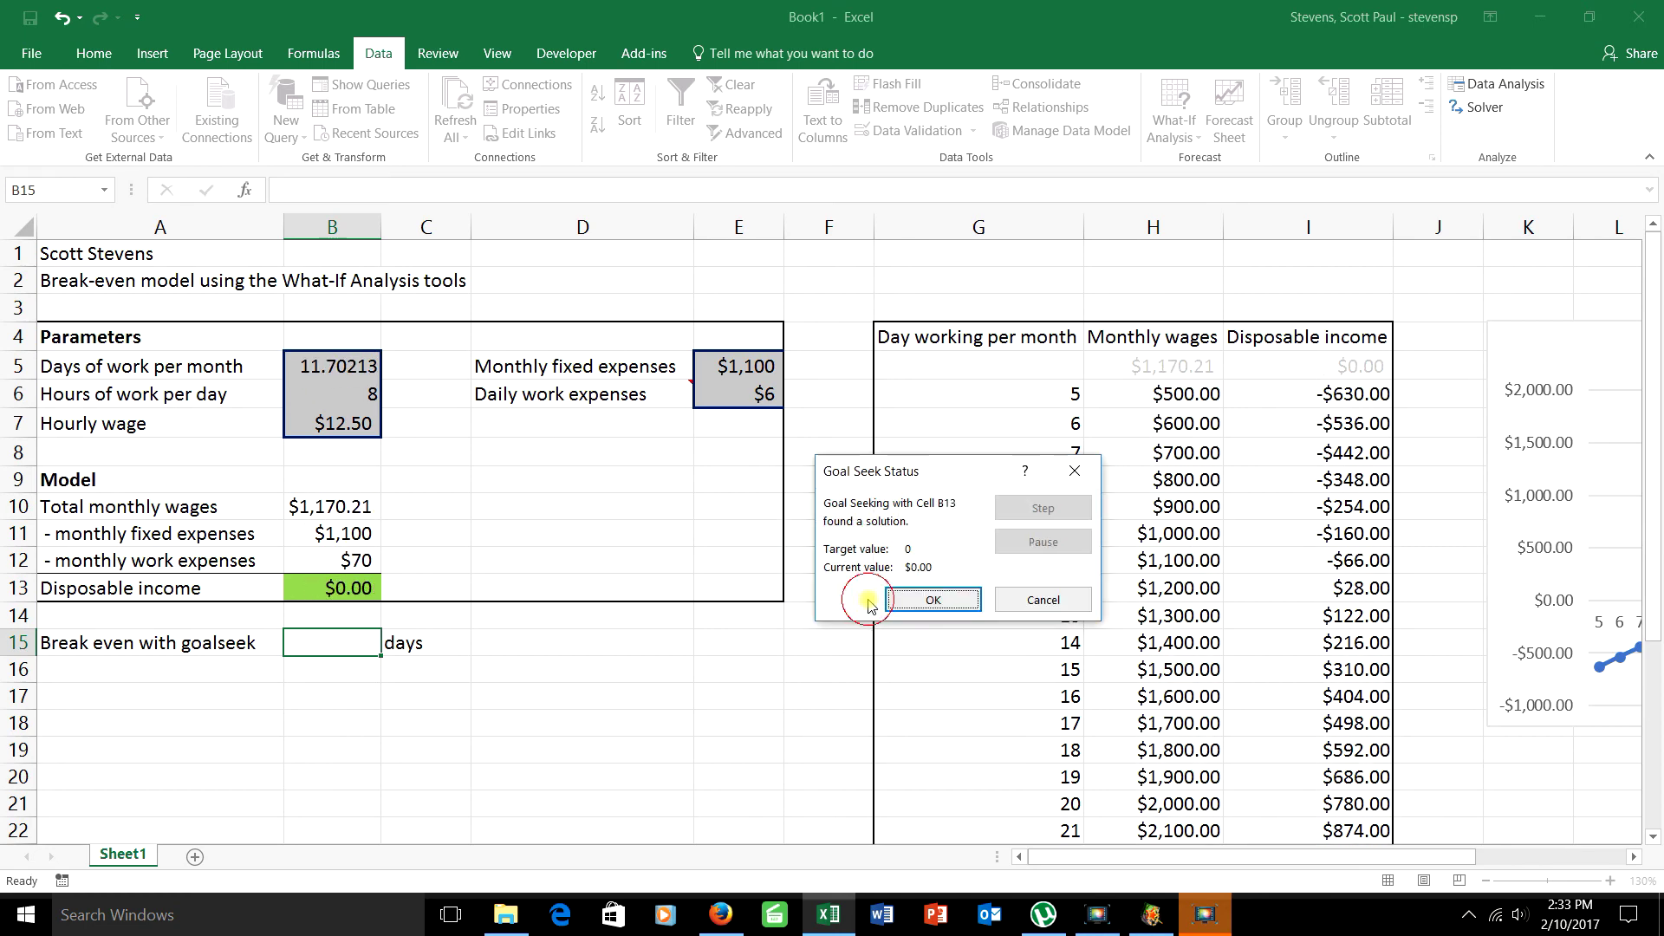
click(899, 605)
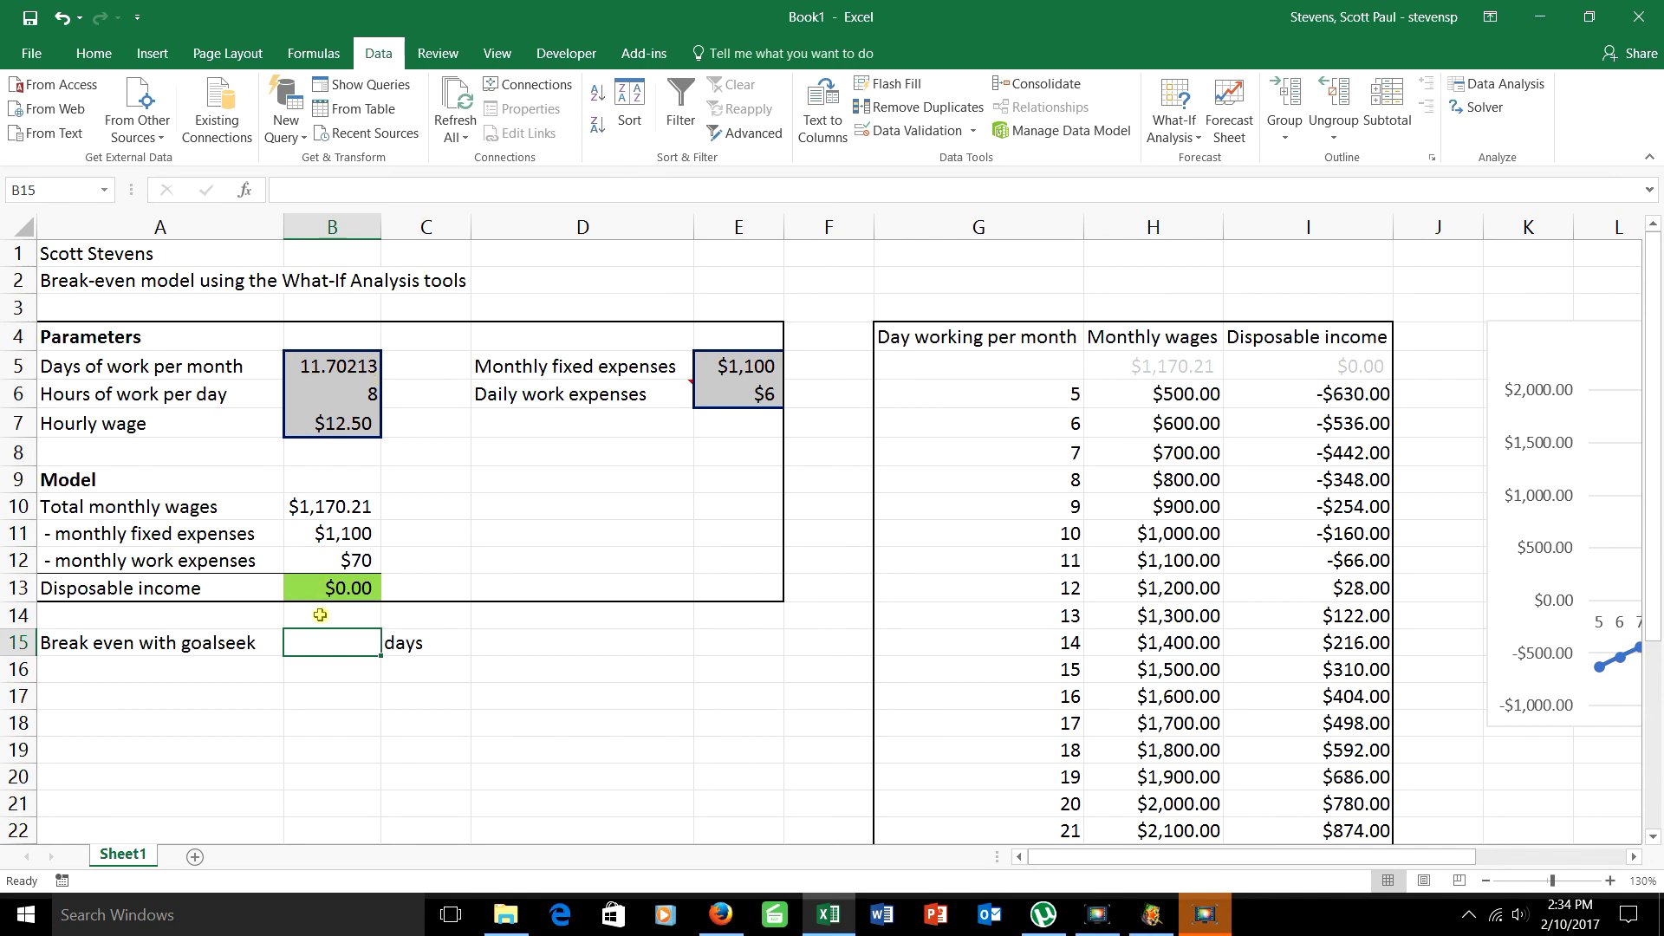
text(10.702)
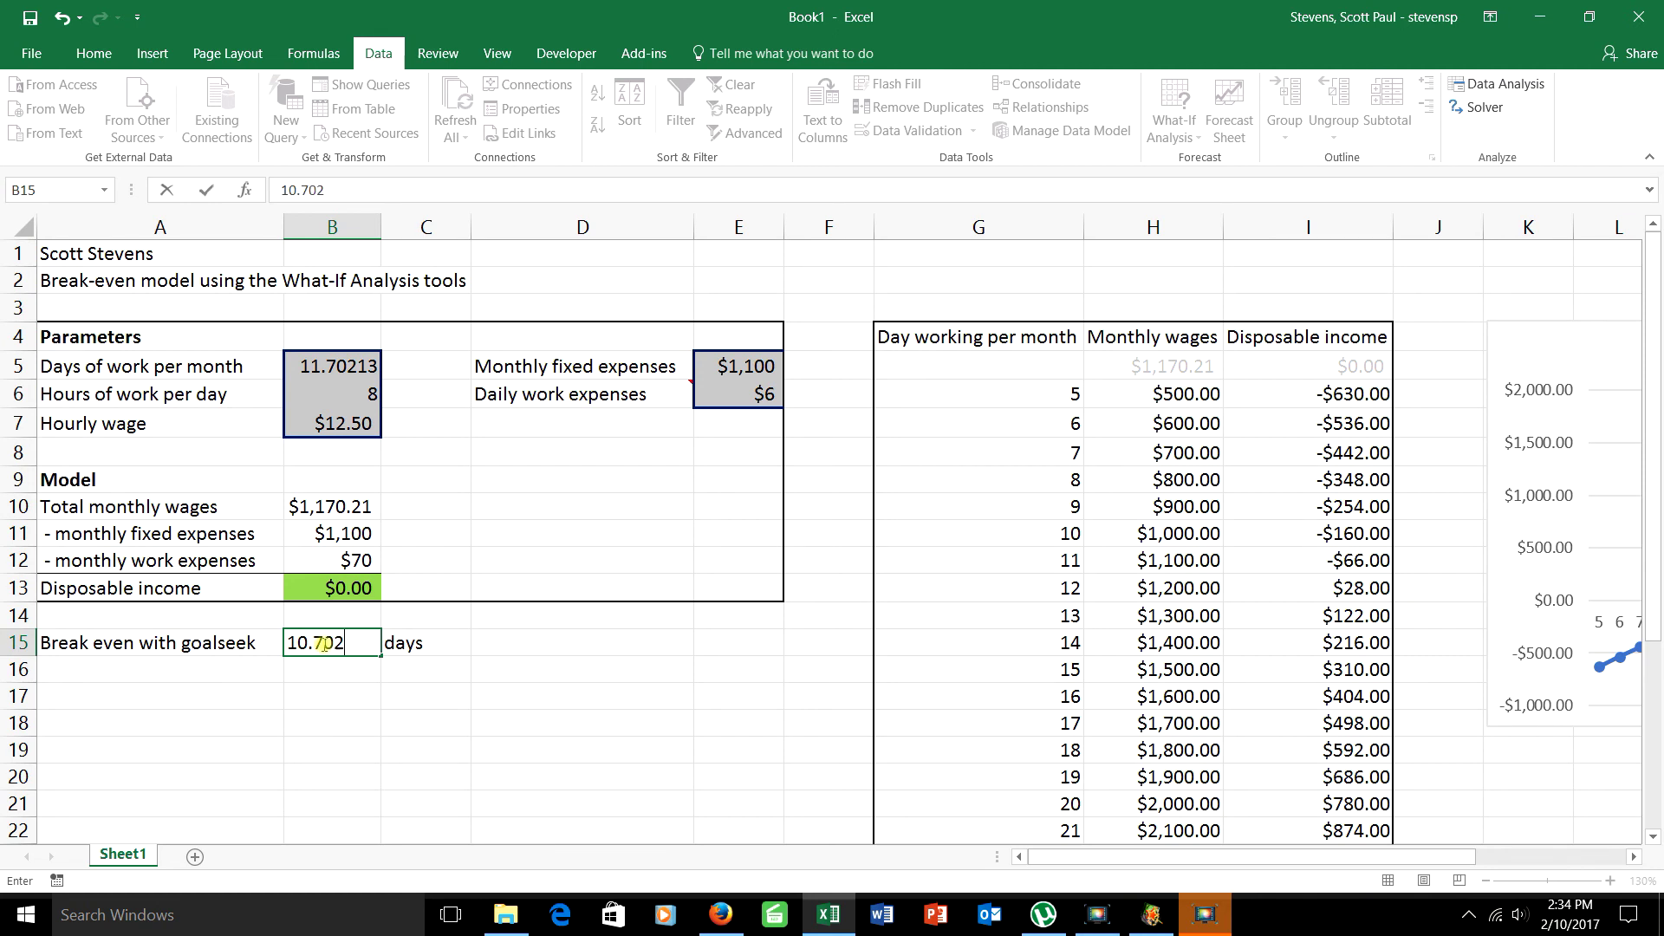
key(Return)
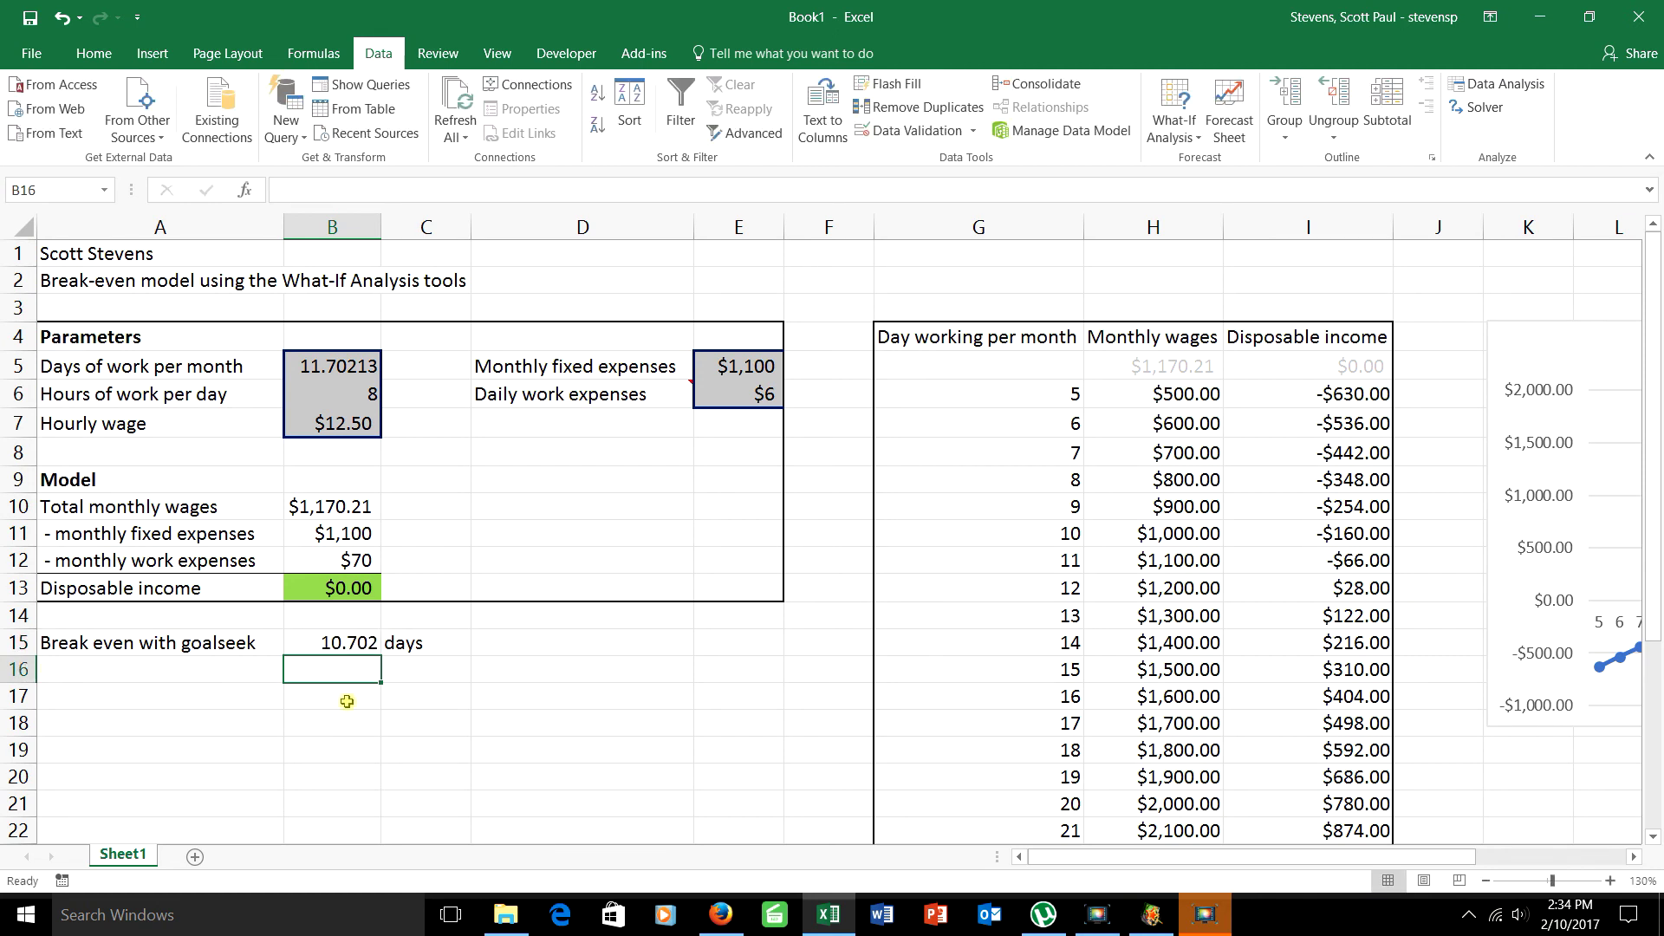
Label A17 'Break even (formula)' and put the unit 'days' in C17
click(307, 593)
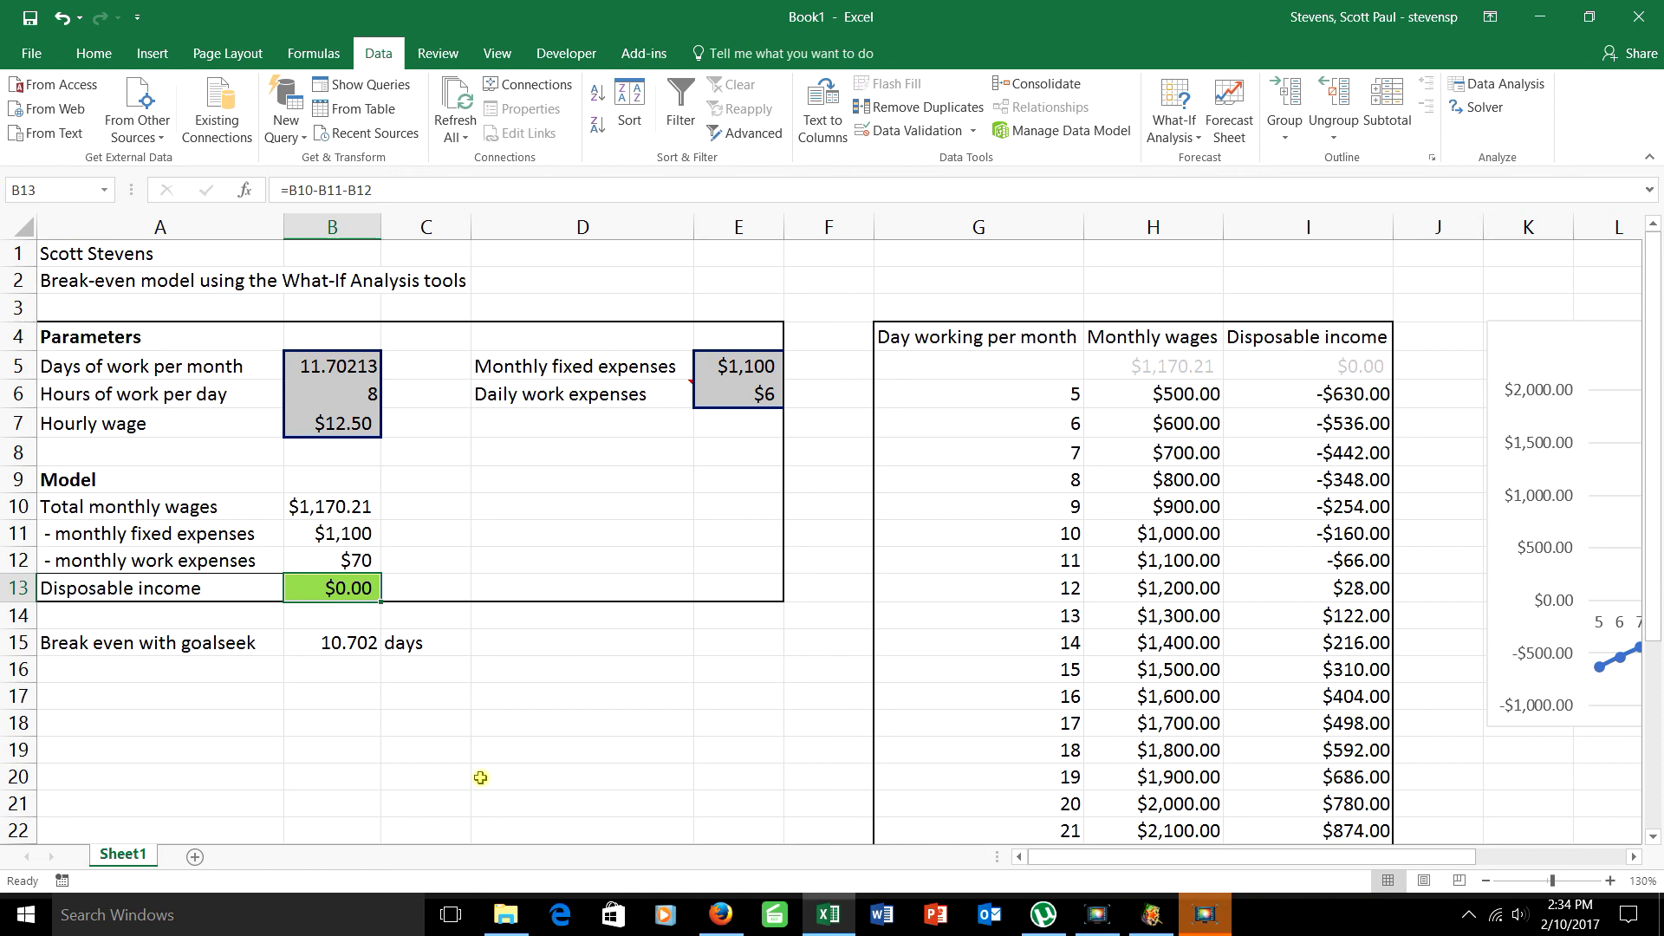
click(190, 702)
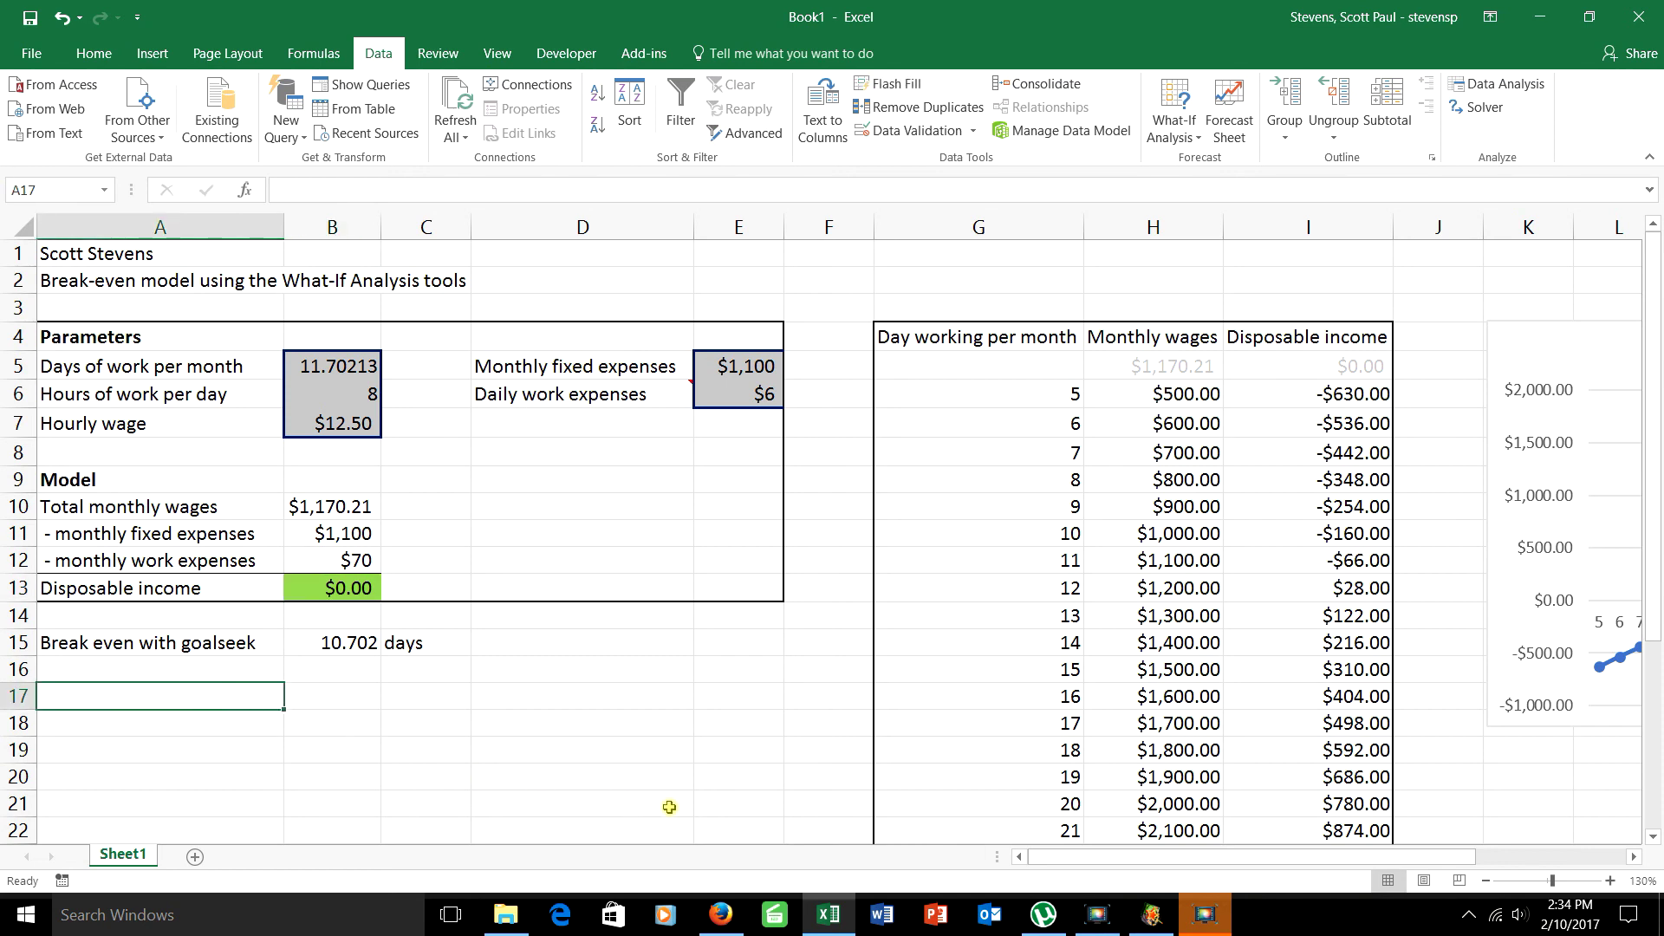
text(Break )
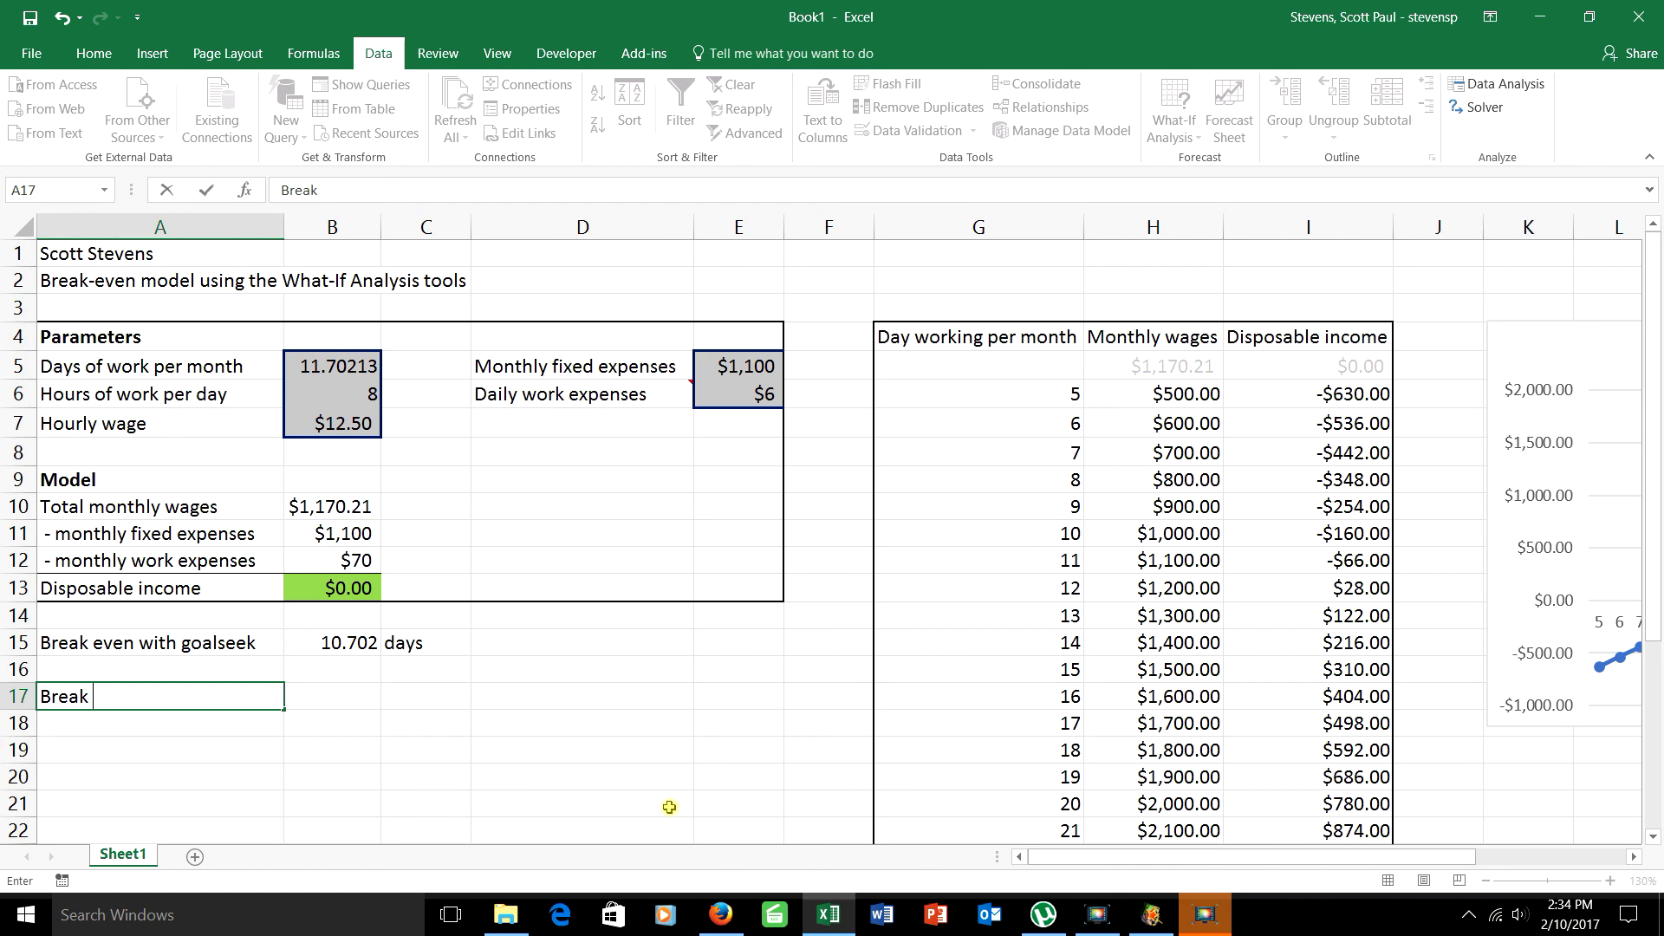
text(even (formula)
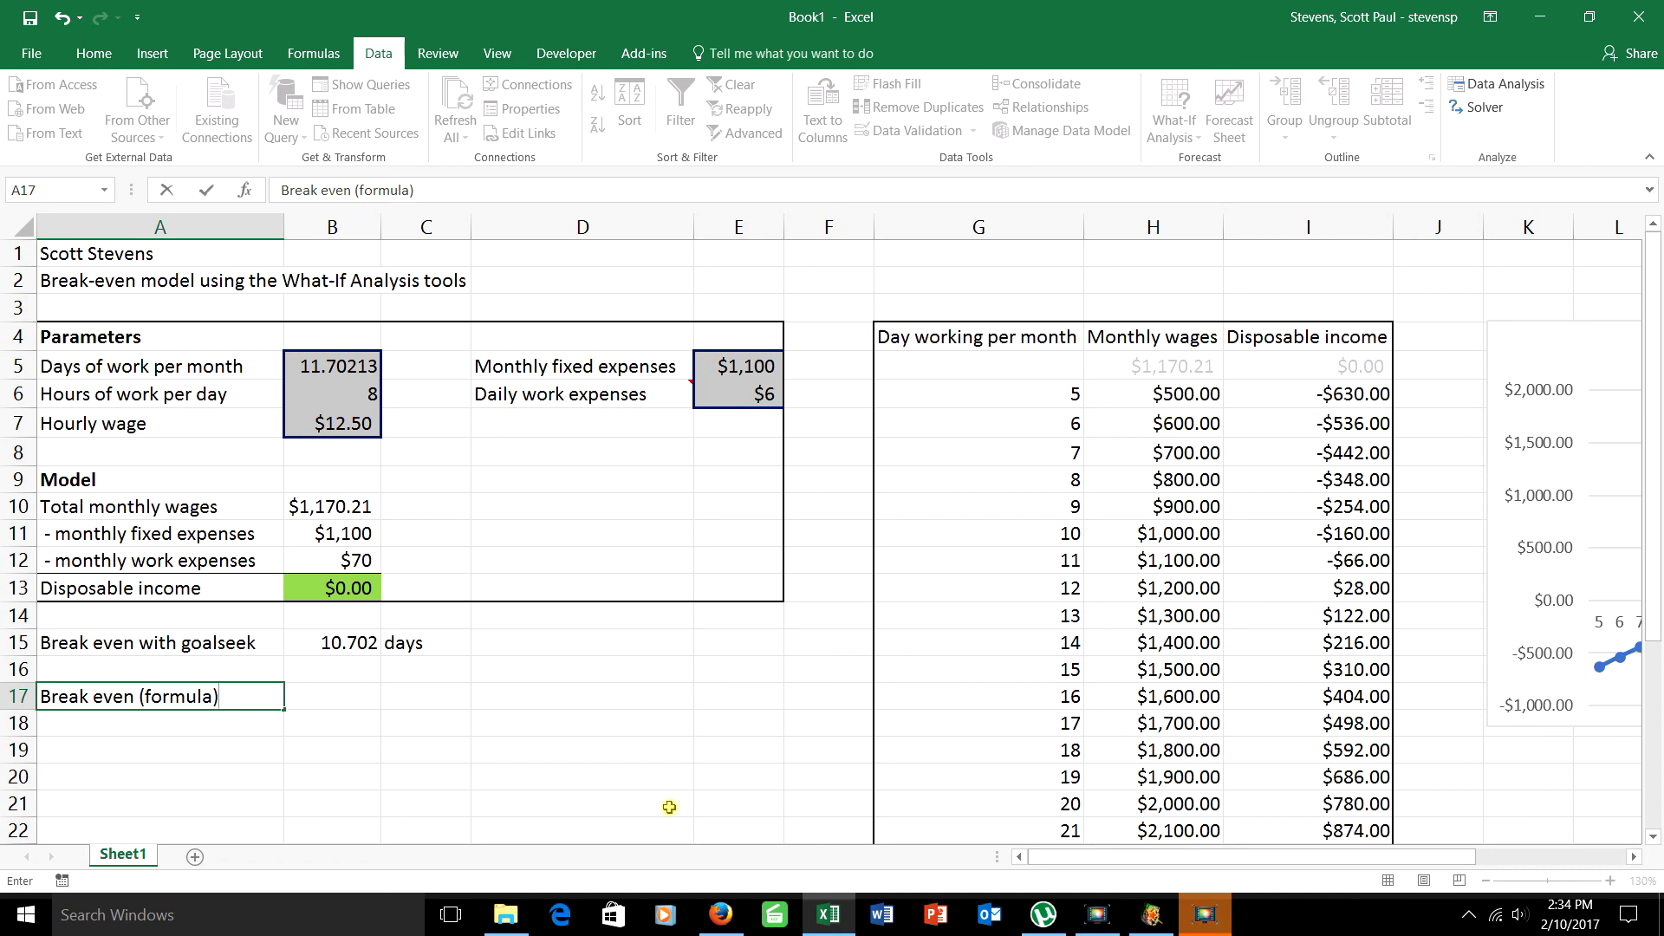
click(421, 696)
text(days)
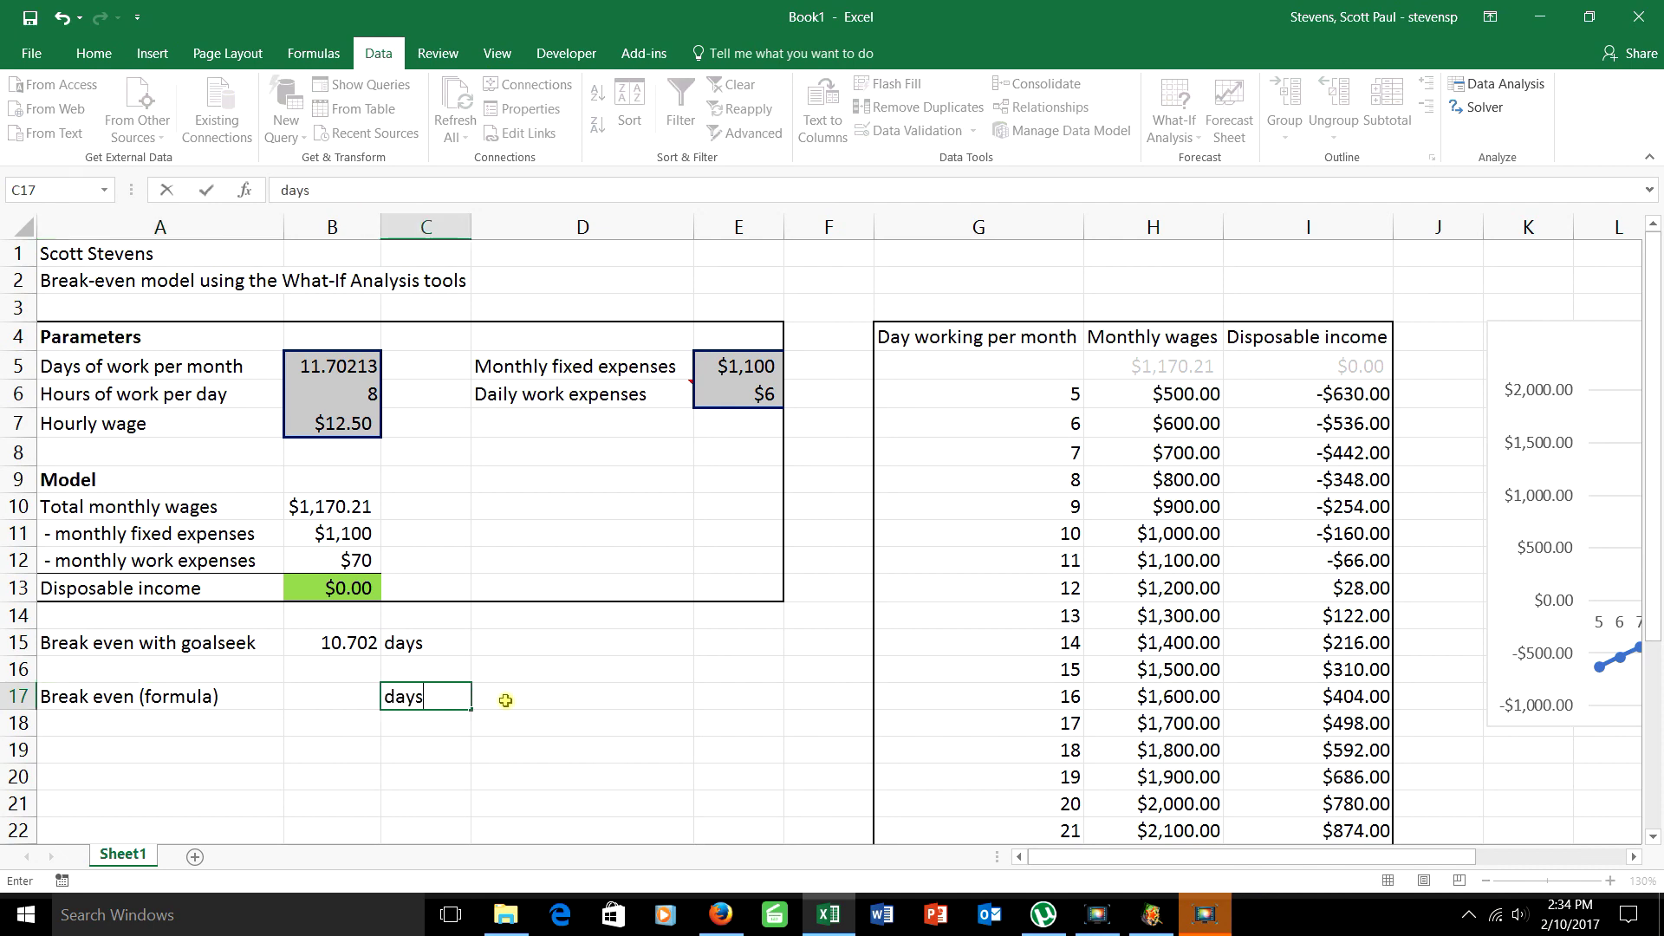
key(Return)
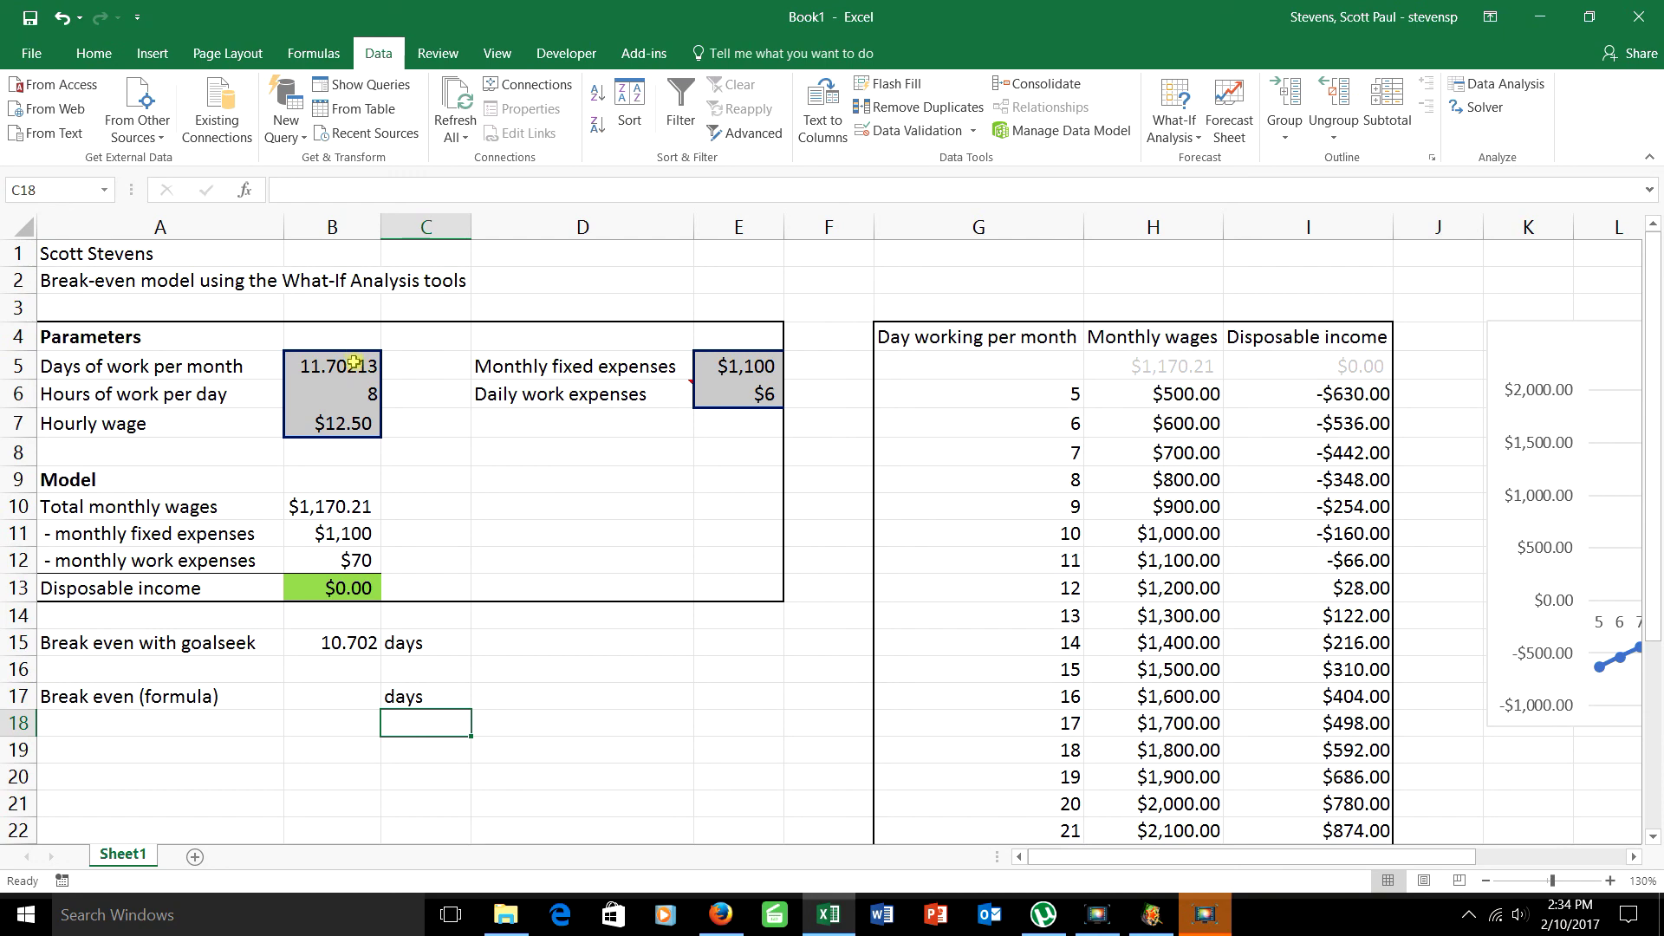
Restore the recovered workbook Book1 (version 2).xlsb, then switch to another running application
drag(354, 364, 448, 492)
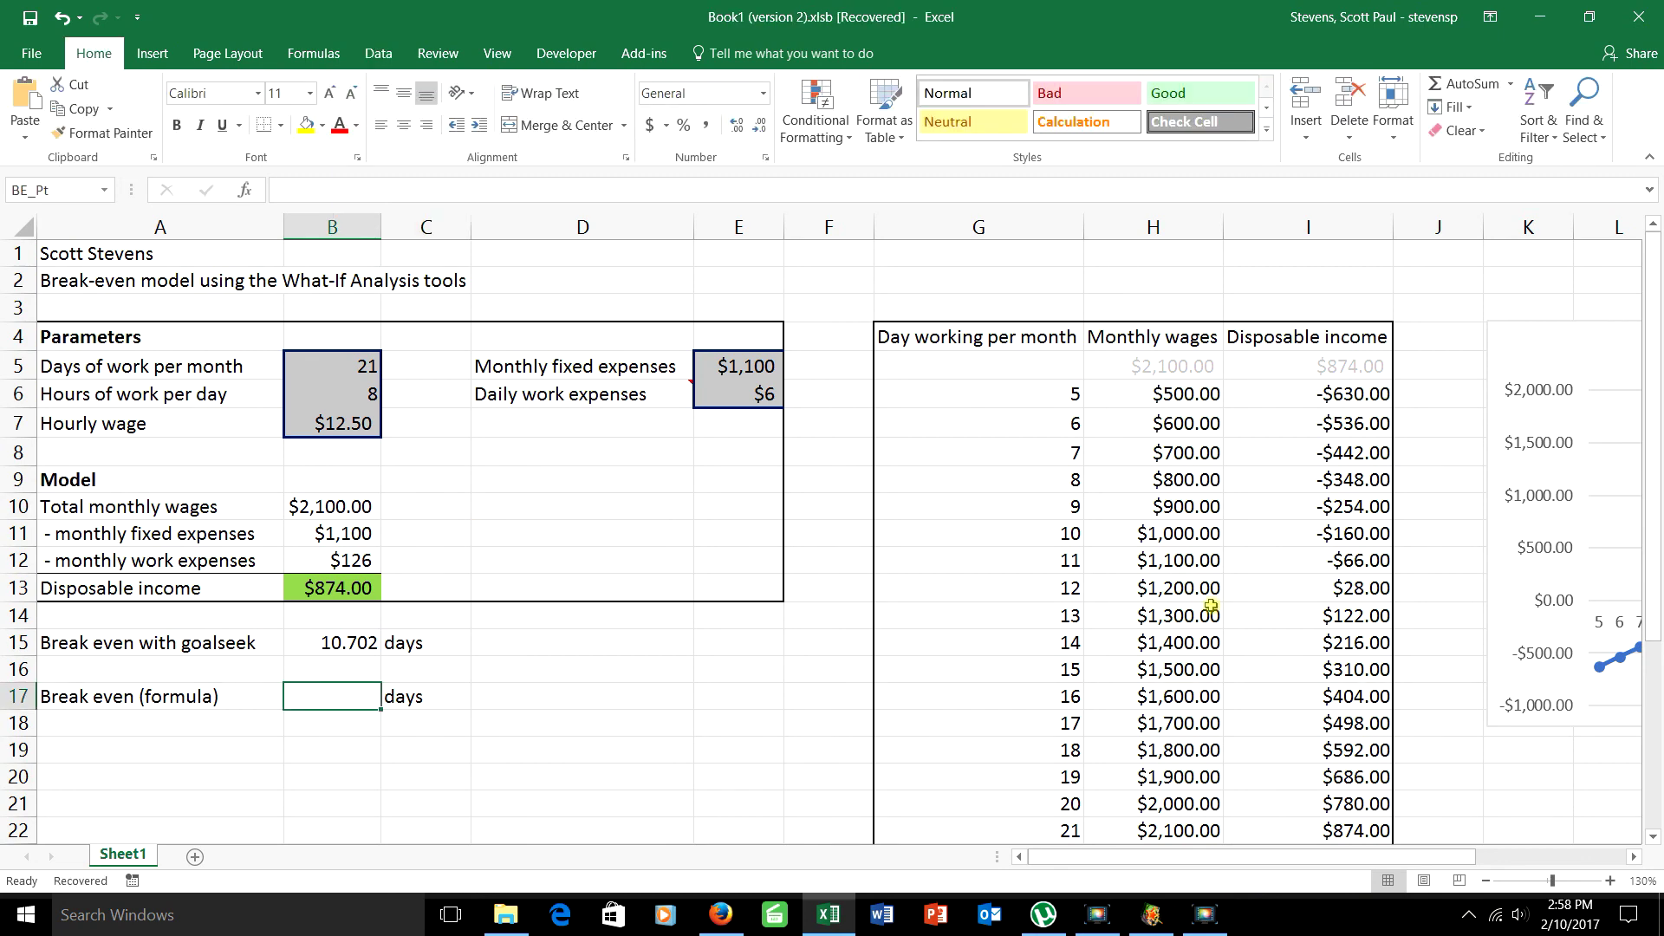
key(alt+Tab)
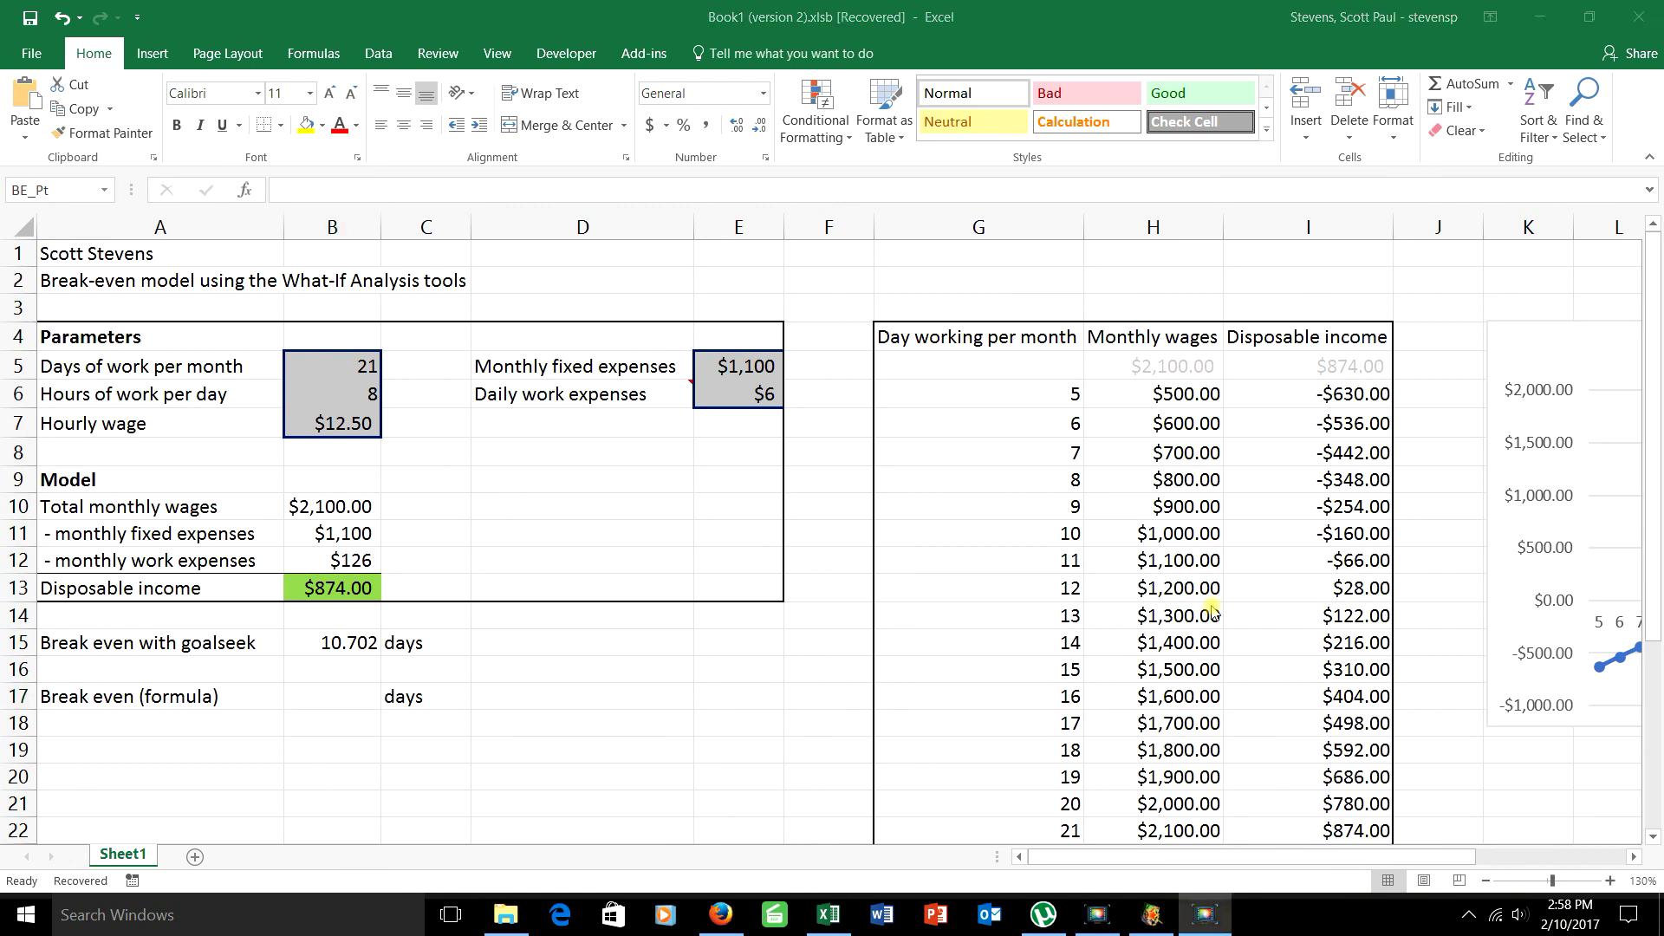